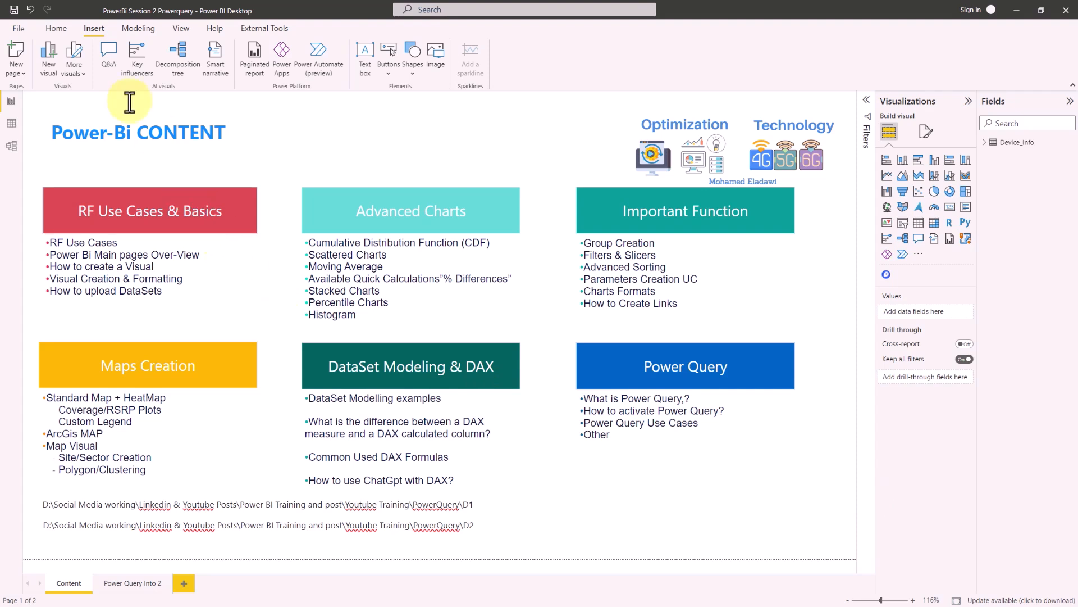
- Copy the folder path ending in PowerQuery\D1 from its text box on the Content page
{"action": "left_click", "coordinate": [61, 33]}
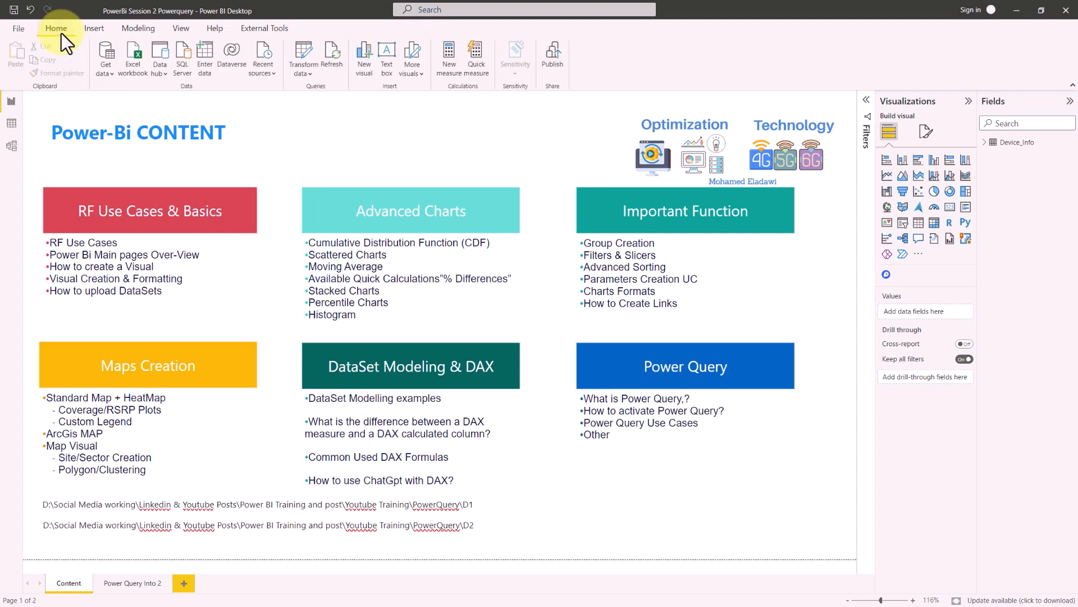
{"action": "left_click", "coordinate": [278, 504]}
{"action": "key", "text": "ctrl+a"}
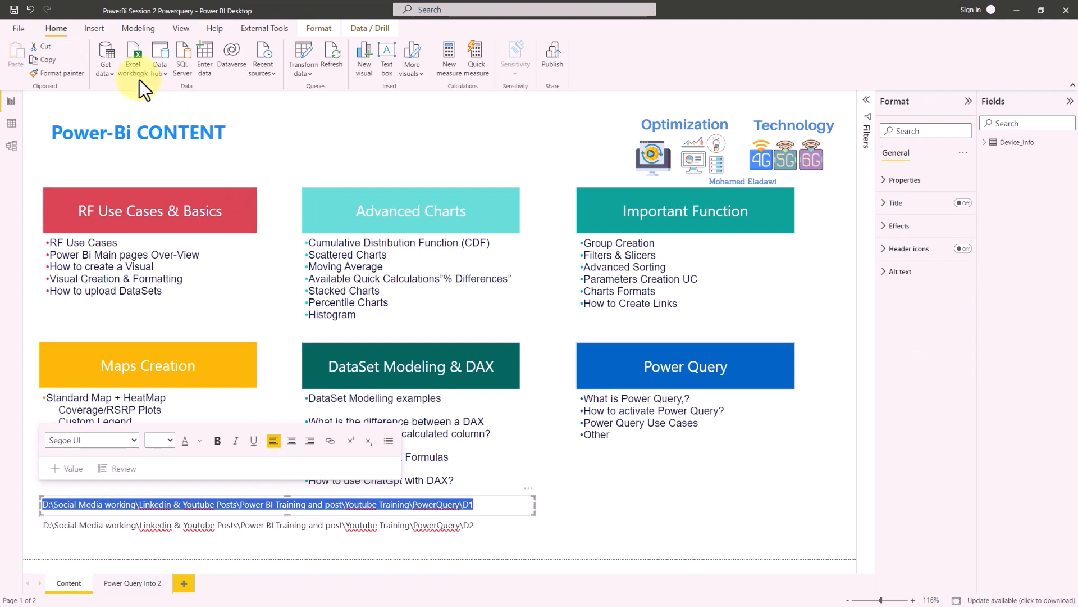
- Connect to a Folder data source using the copied path ending in Youtube Training\PowerQuery\D1
{"action": "left_click", "coordinate": [108, 76]}
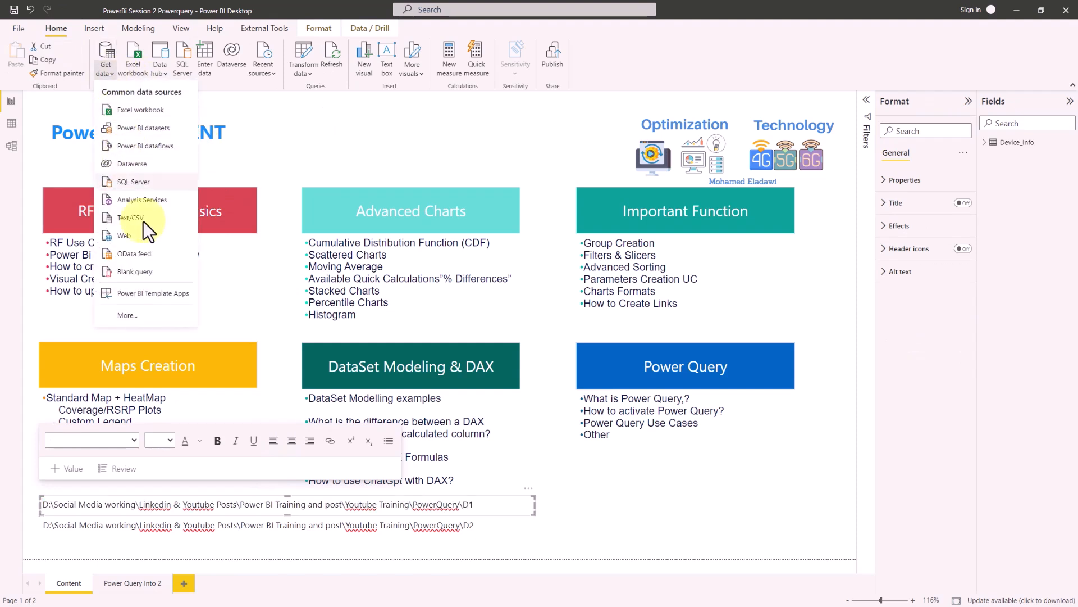
{"action": "left_click", "coordinate": [153, 312]}
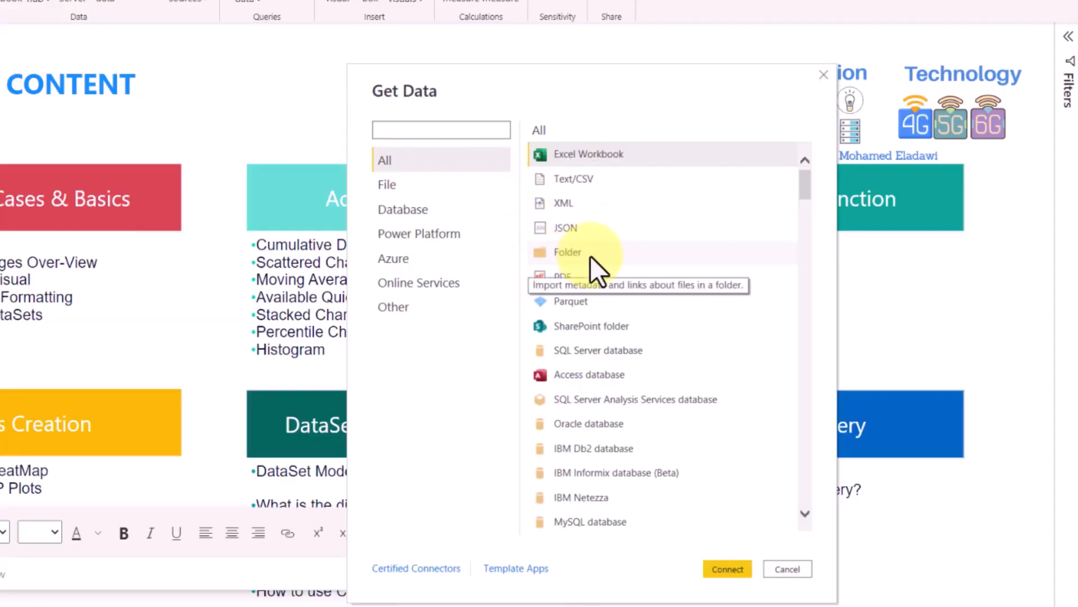
{"action": "left_click", "coordinate": [590, 255]}
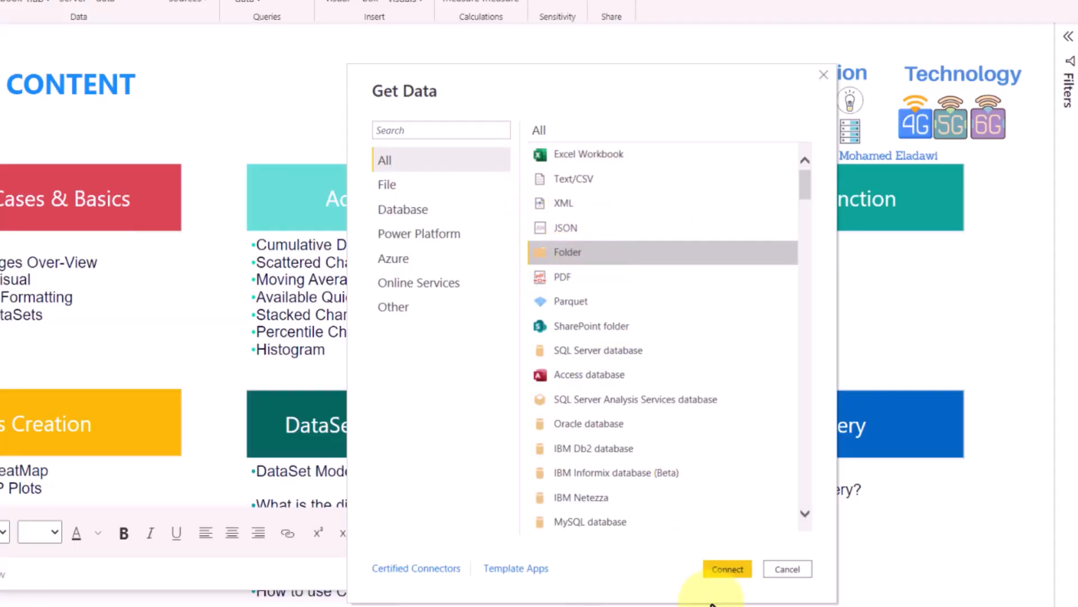
{"action": "left_click", "coordinate": [725, 577]}
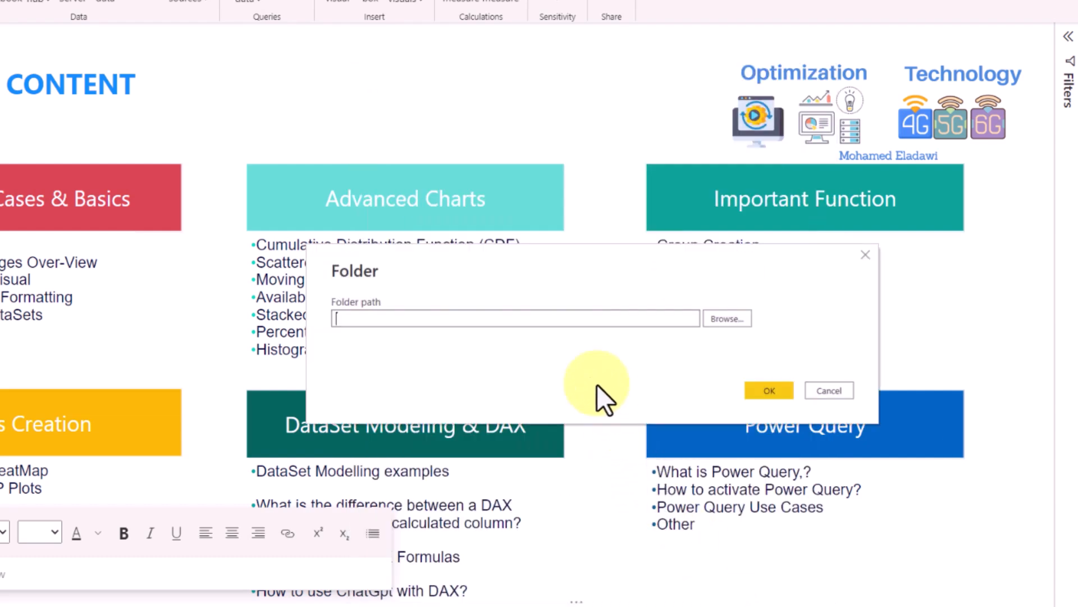
{"action": "left_click", "coordinate": [409, 324]}
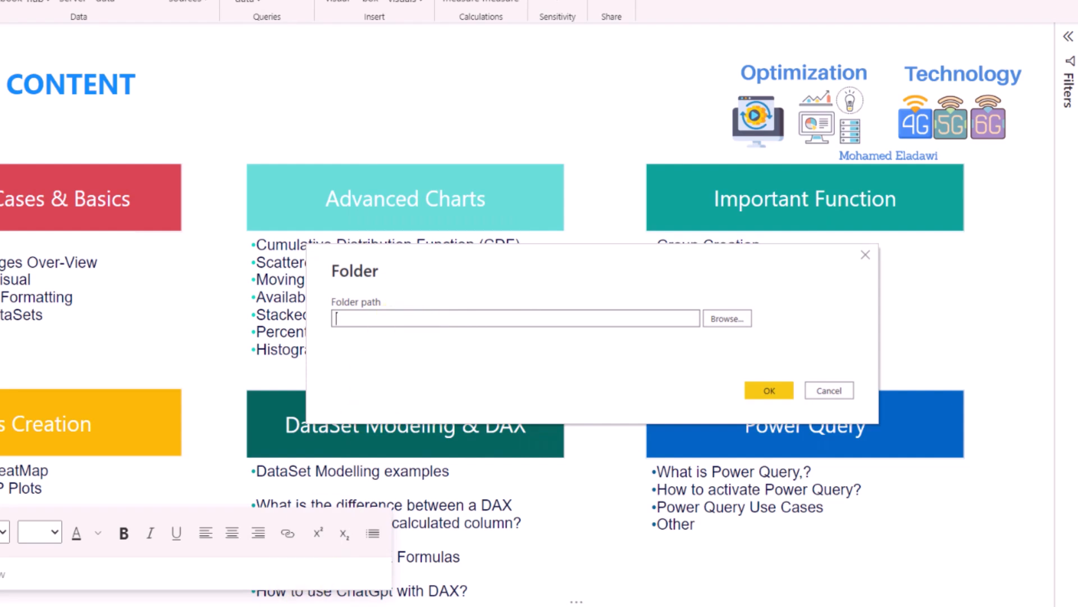
{"action": "key", "text": "ctrl+v"}
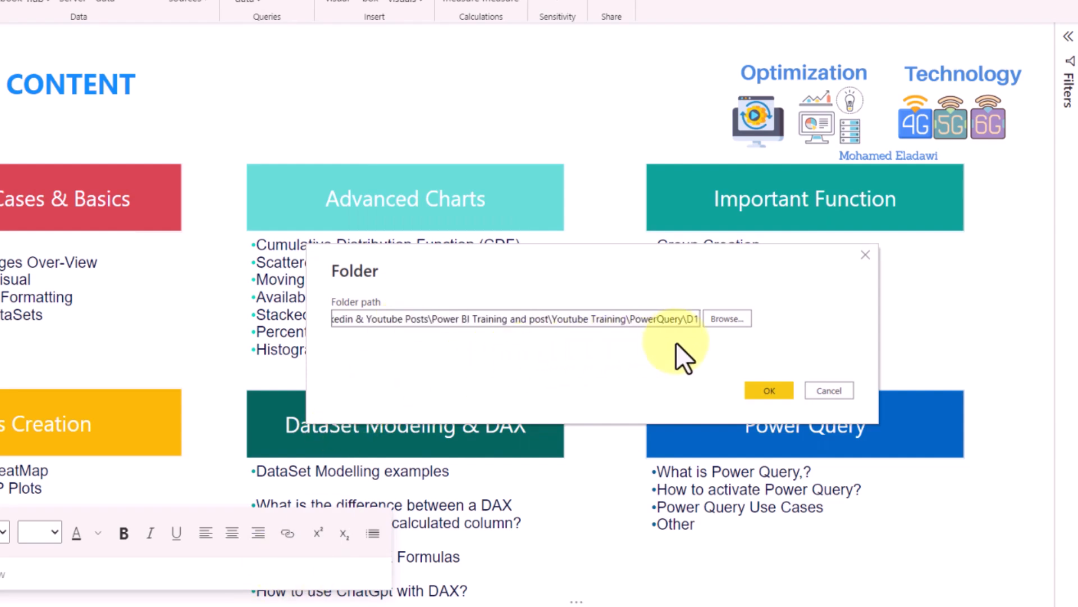
{"action": "left_click", "coordinate": [766, 392]}
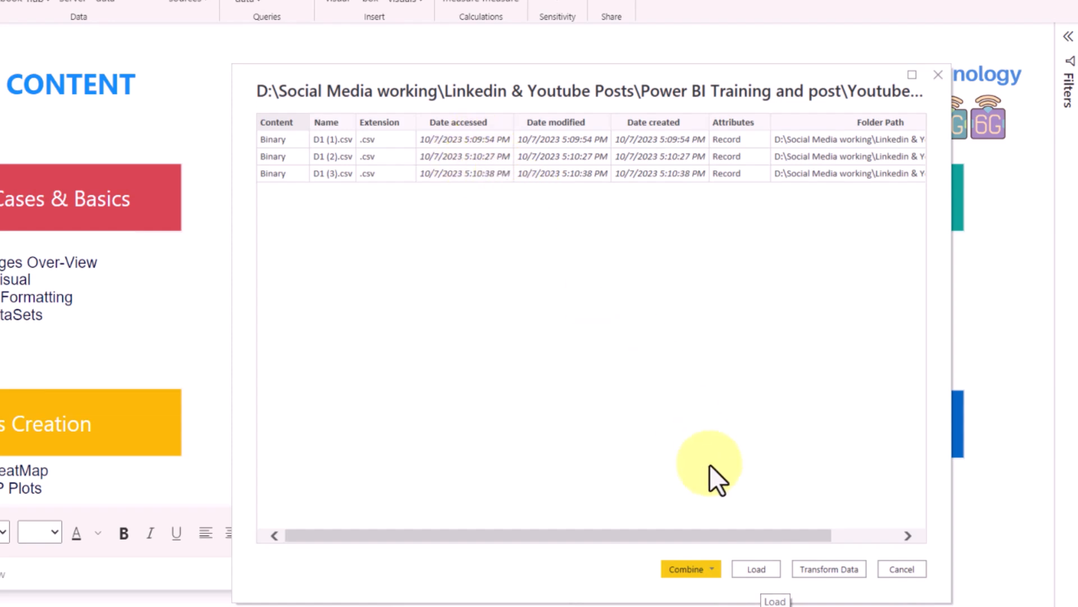
- Combine and transform the folder's CSV files, using the first file as the sample
{"action": "left_click", "coordinate": [714, 573]}
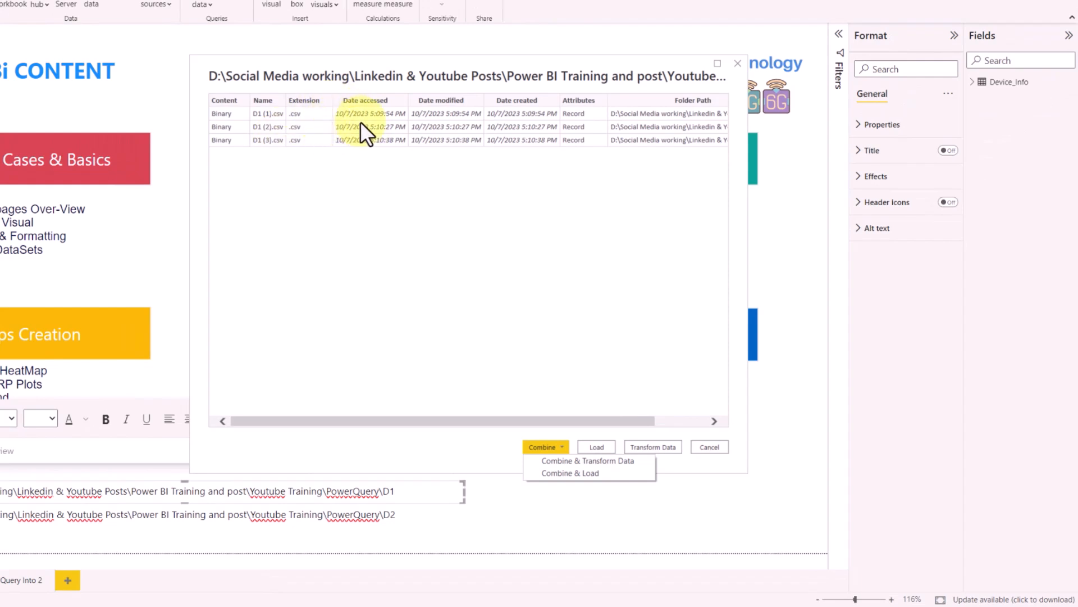
{"action": "left_click", "coordinate": [557, 462]}
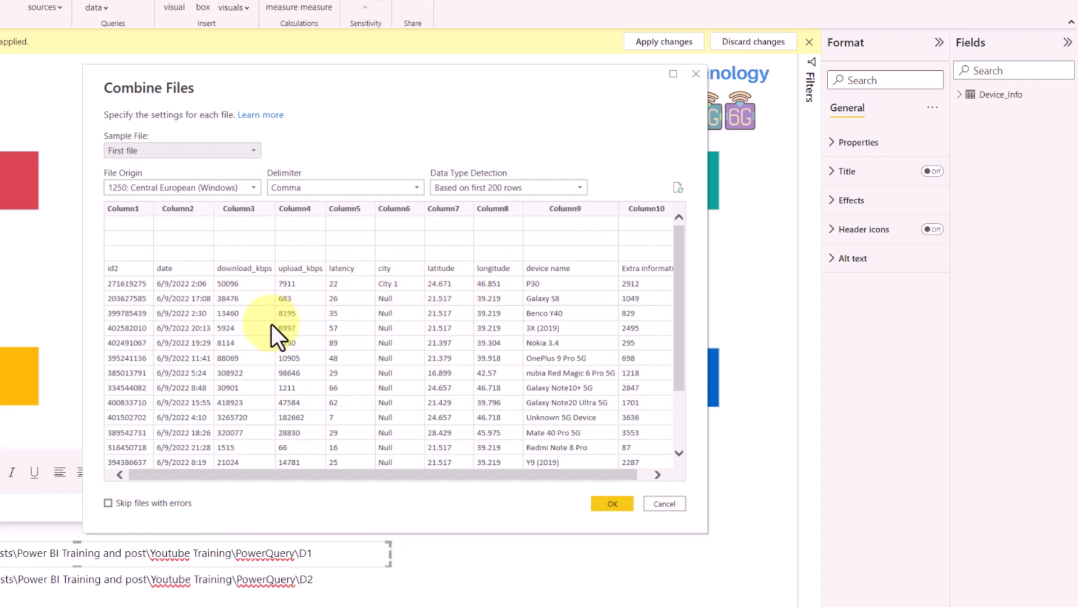
{"action": "left_click", "coordinate": [145, 150]}
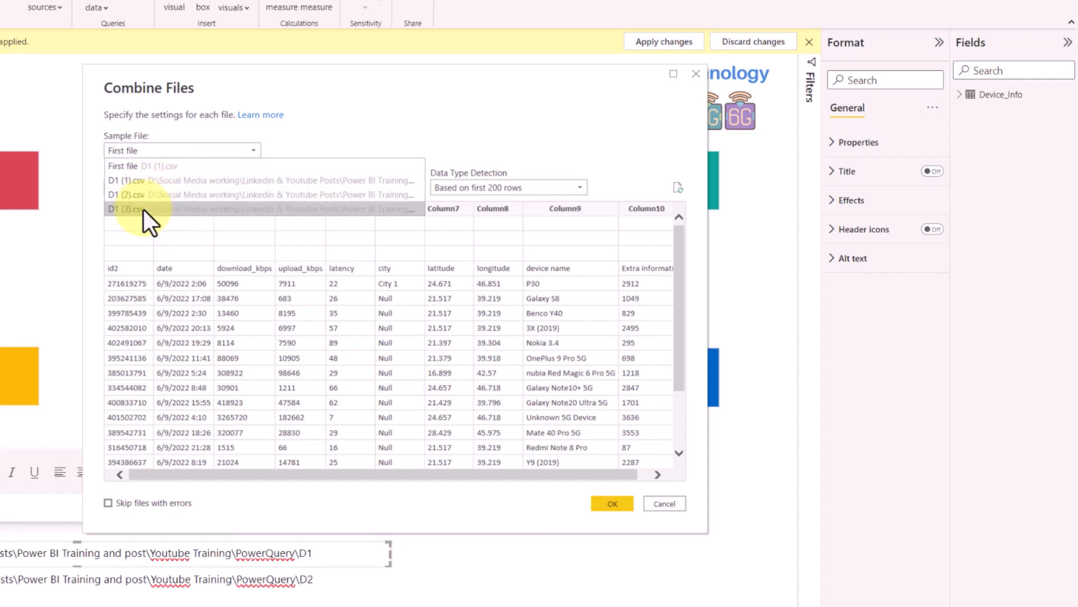
{"action": "left_click", "coordinate": [147, 166]}
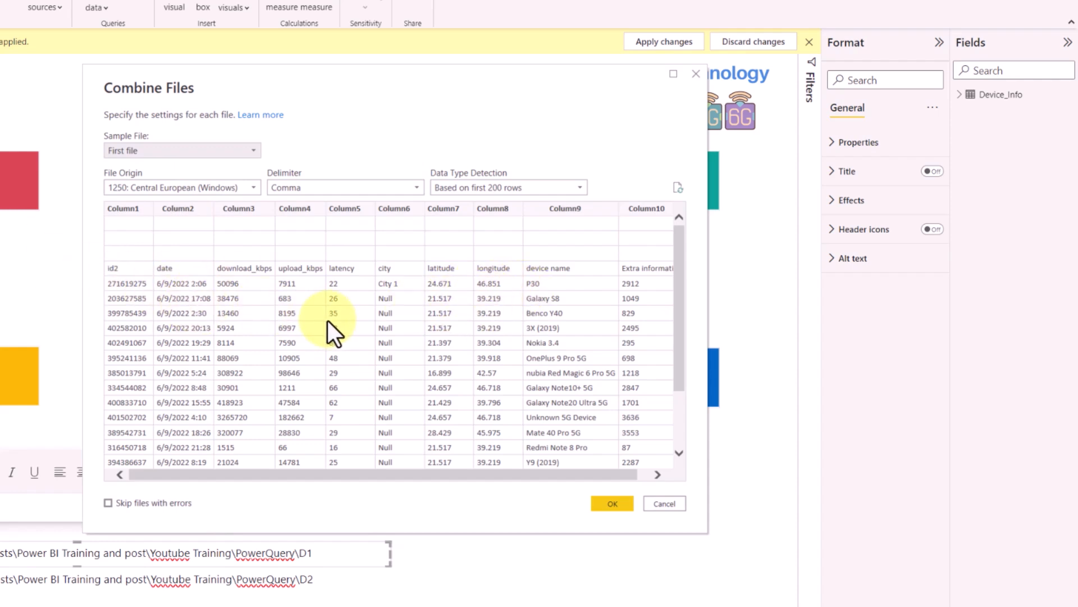
{"action": "left_click", "coordinate": [605, 504]}
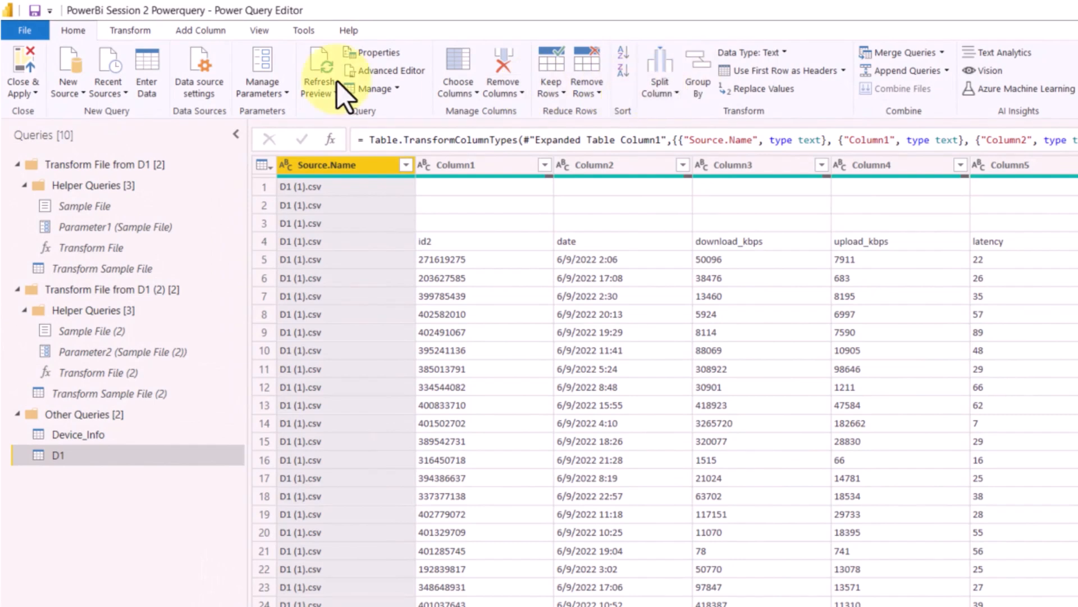
- Review the query editor's apply, new source, data source settings and parameter options, plus the transform and add-column commands
{"action": "left_click", "coordinate": [34, 96]}
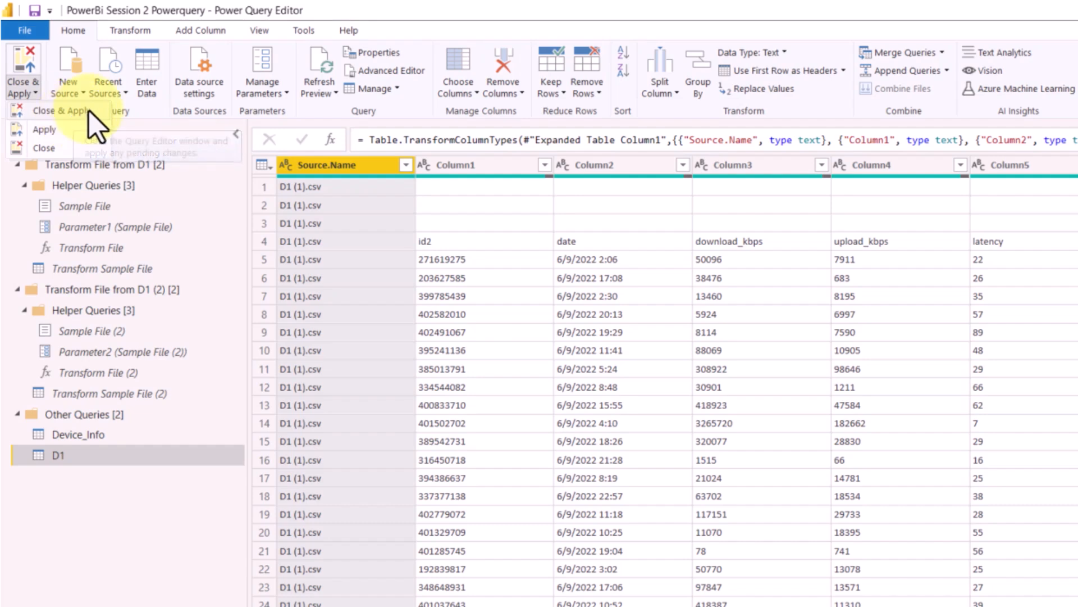
{"action": "left_click", "coordinate": [253, 9]}
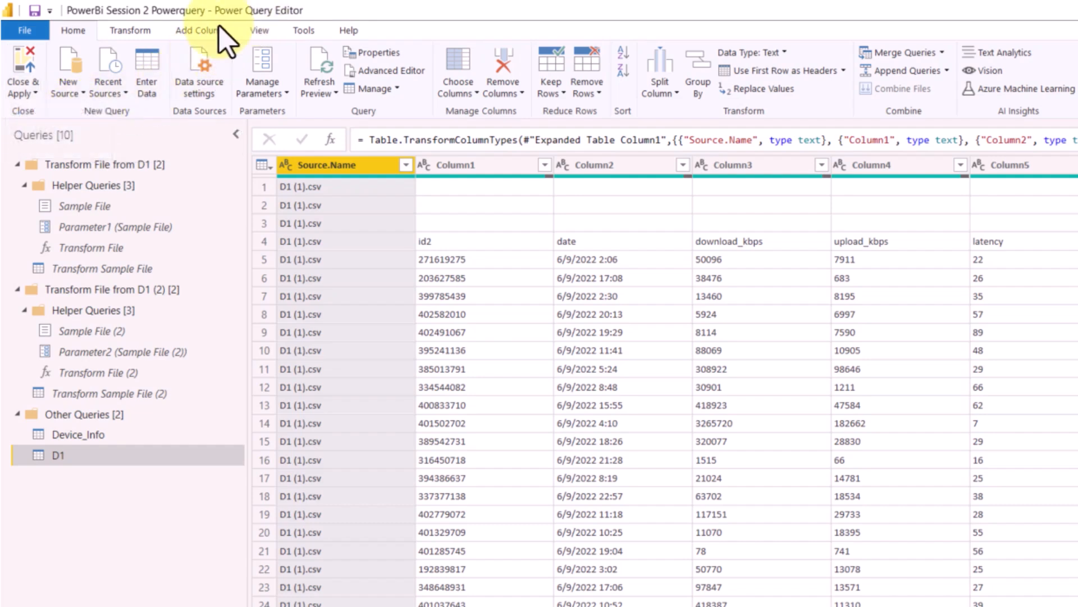
{"action": "left_click", "coordinate": [76, 99]}
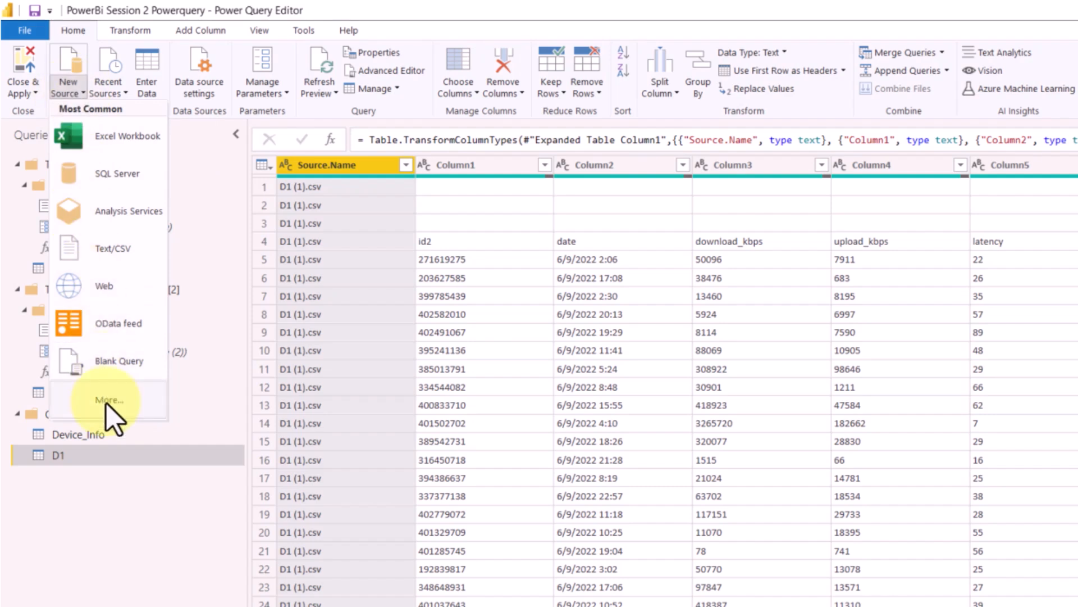
{"action": "left_click", "coordinate": [298, 10]}
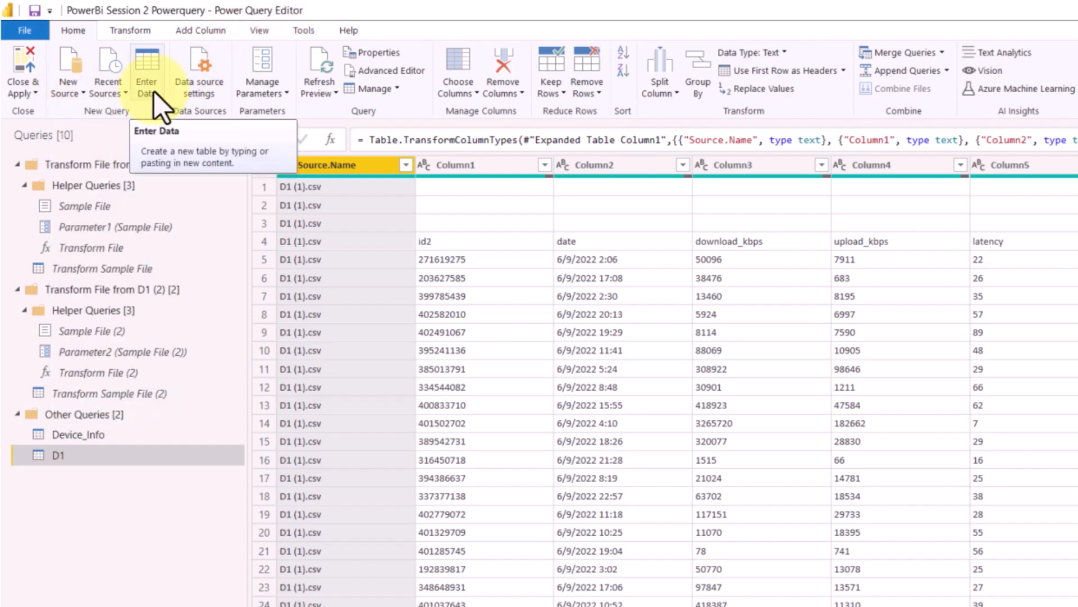
{"action": "left_click", "coordinate": [202, 100]}
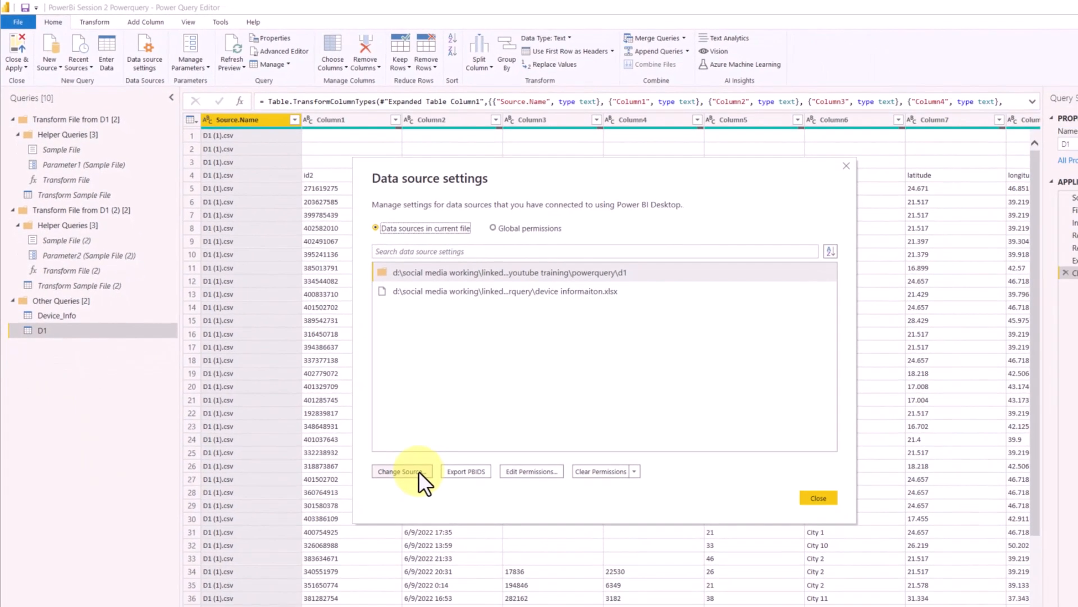
{"action": "left_click", "coordinate": [818, 497]}
{"action": "left_click", "coordinate": [191, 67]}
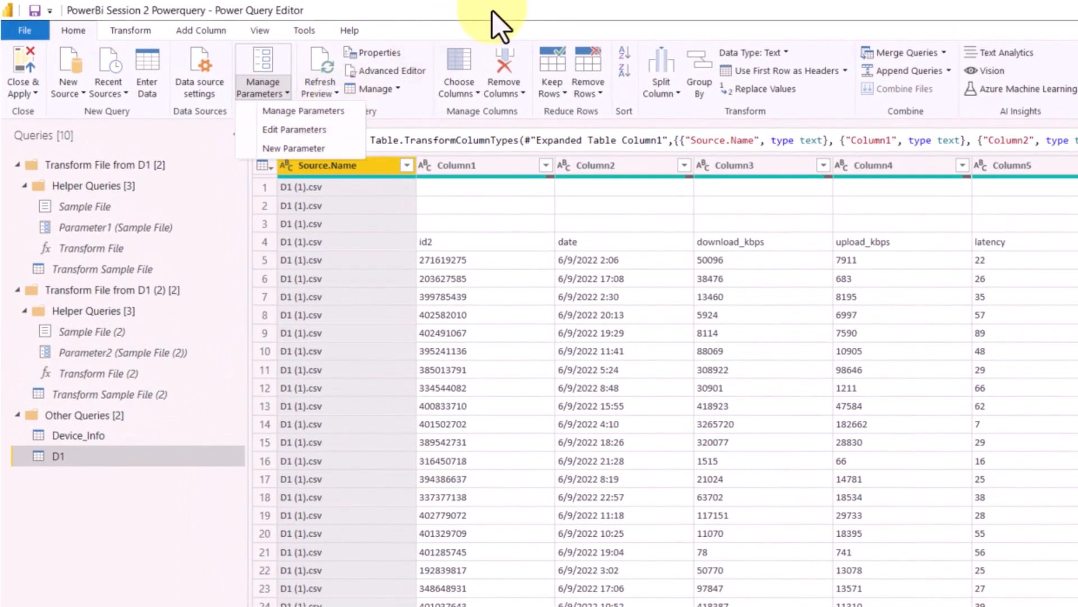
{"action": "left_click", "coordinate": [498, 25]}
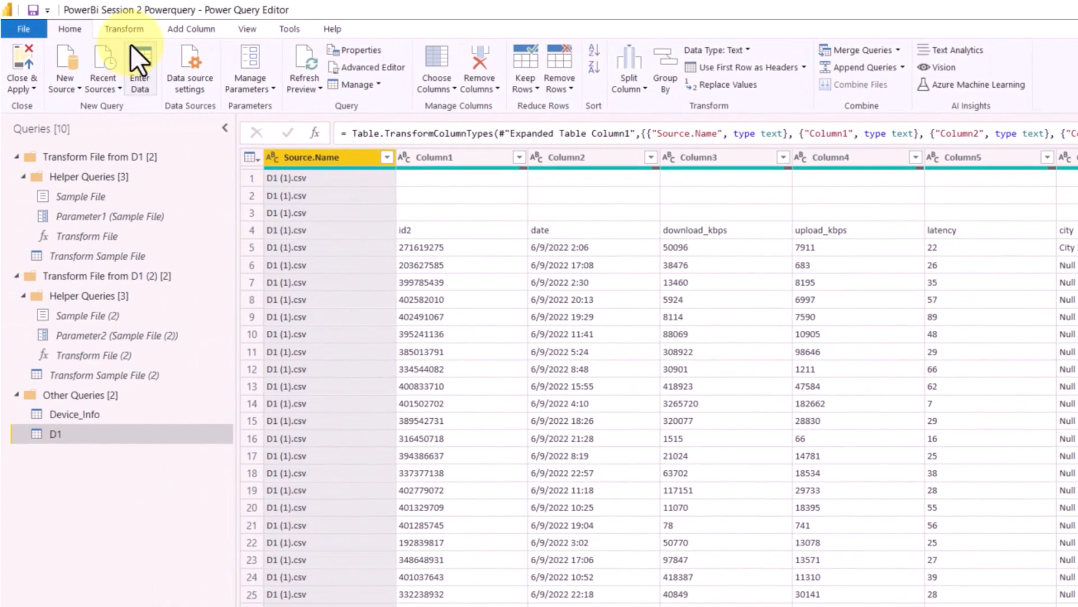
{"action": "left_click", "coordinate": [130, 31]}
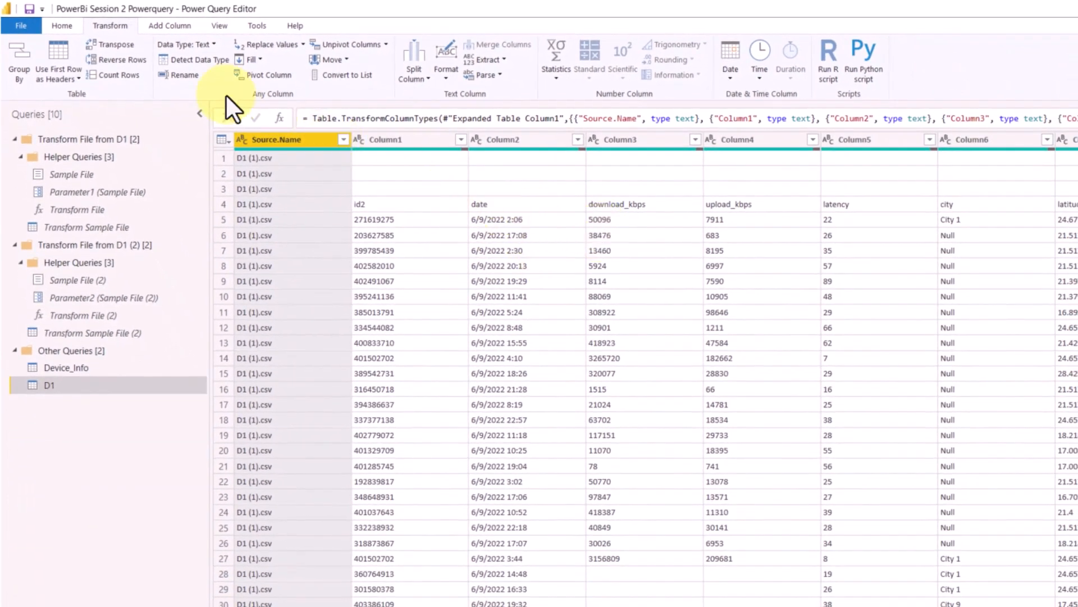
{"action": "left_click", "coordinate": [175, 30]}
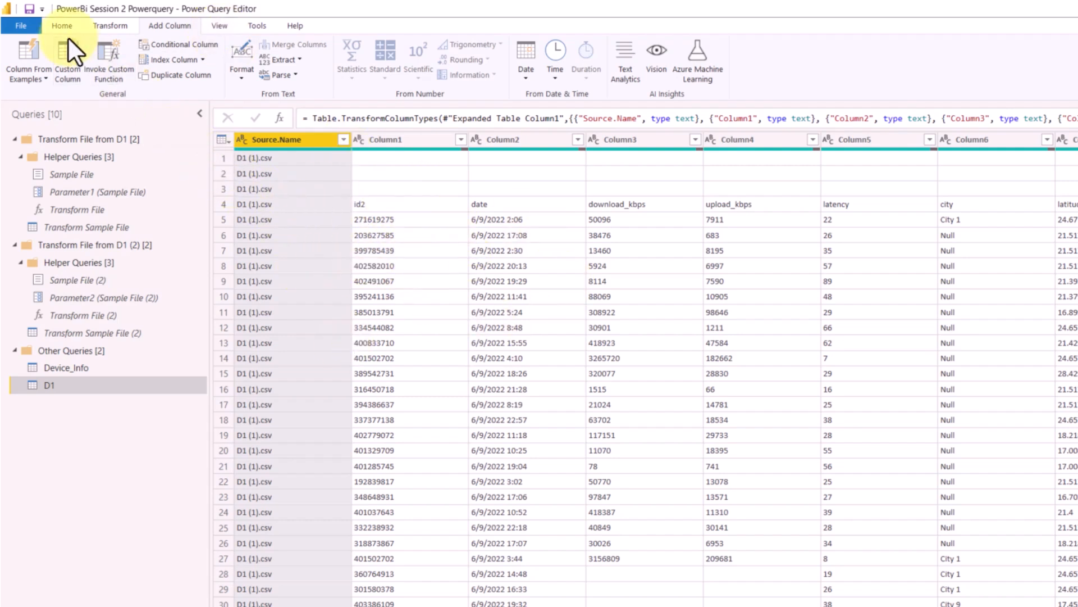
{"action": "left_click", "coordinate": [53, 26]}
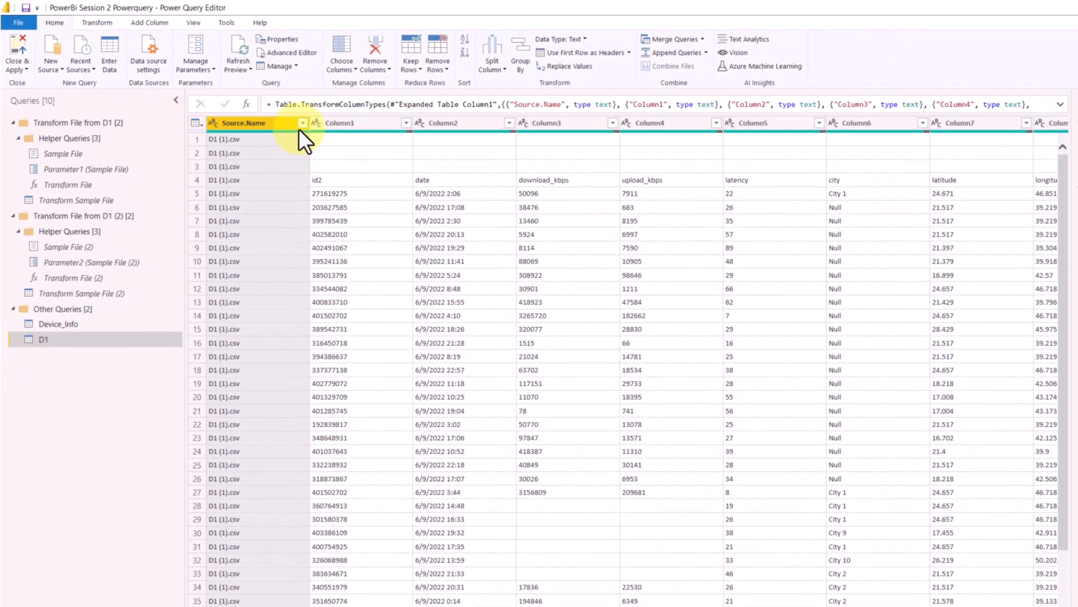
- Load the complete filter list of the Source.Name column to check which files were combined, keeping all of them selected
{"action": "left_click", "coordinate": [329, 134]}
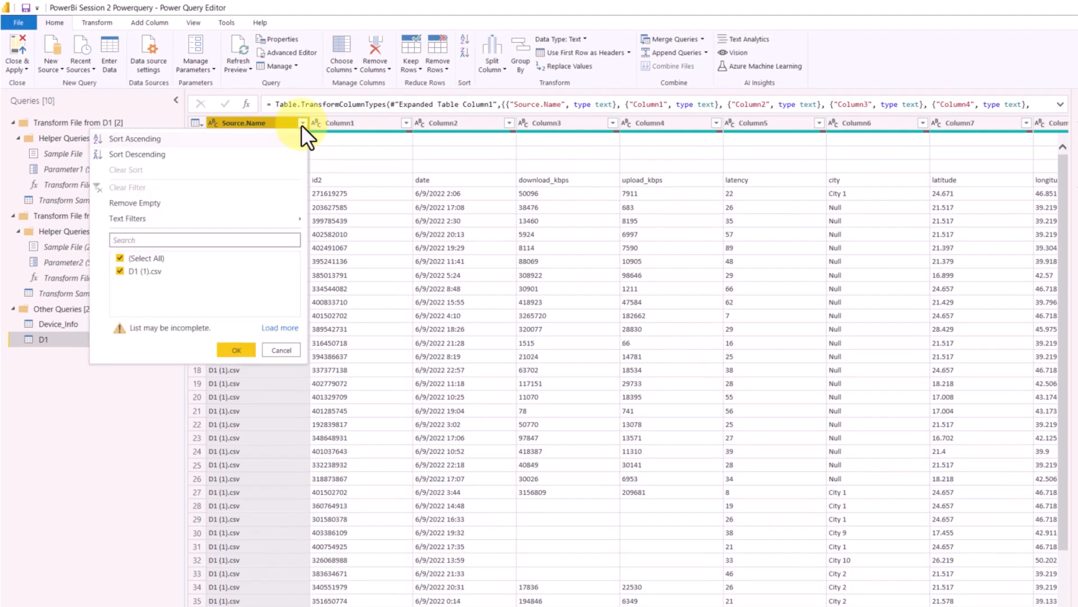
{"action": "left_click", "coordinate": [280, 328]}
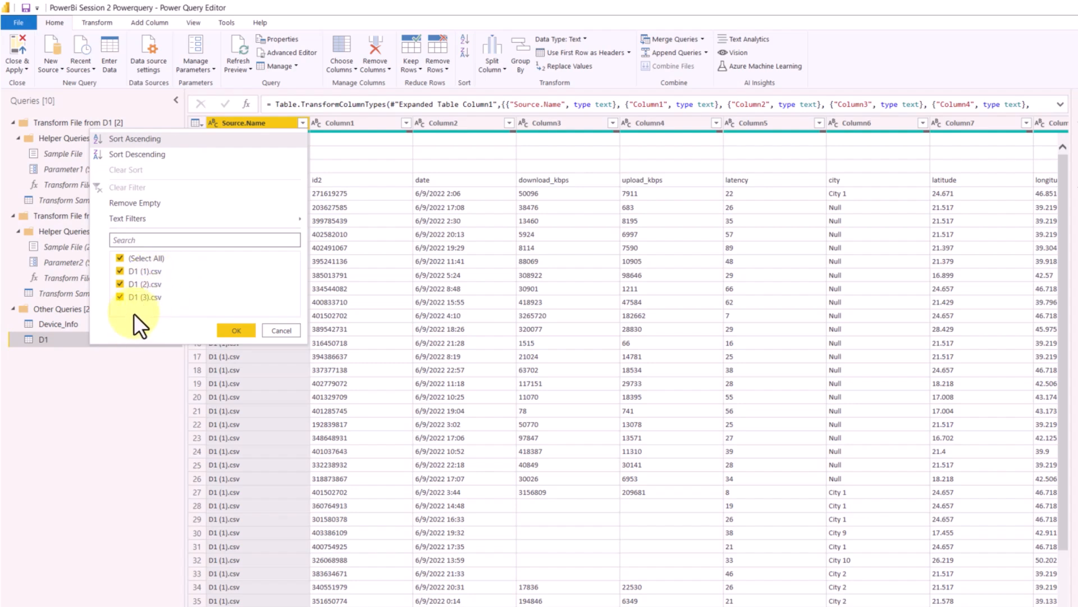
{"action": "left_click", "coordinate": [255, 330]}
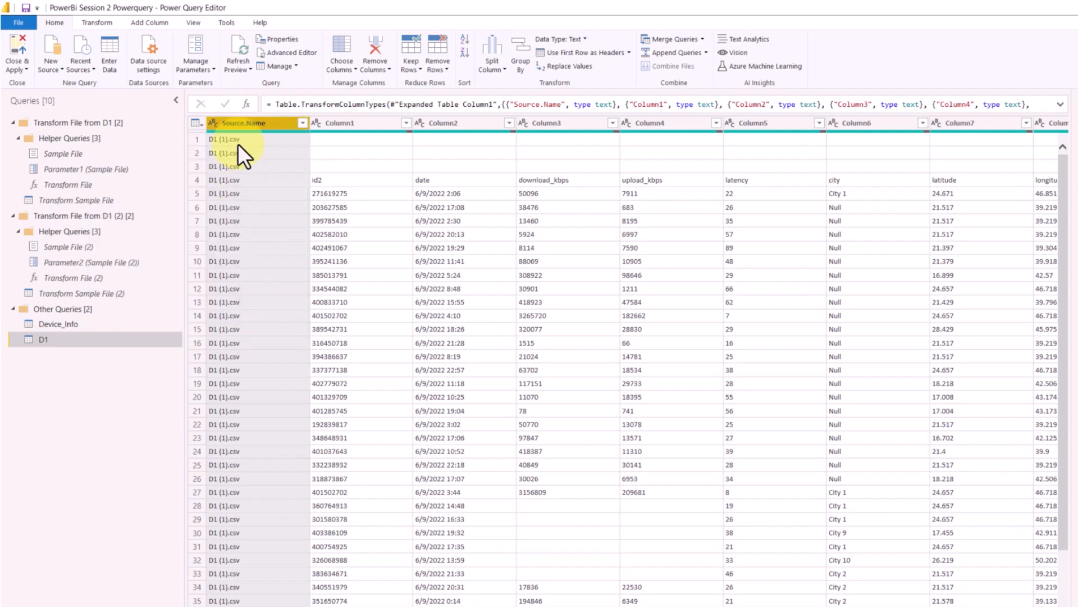
- Remove the Source.Name column from the D1 query
{"action": "right_click", "coordinate": [265, 125]}
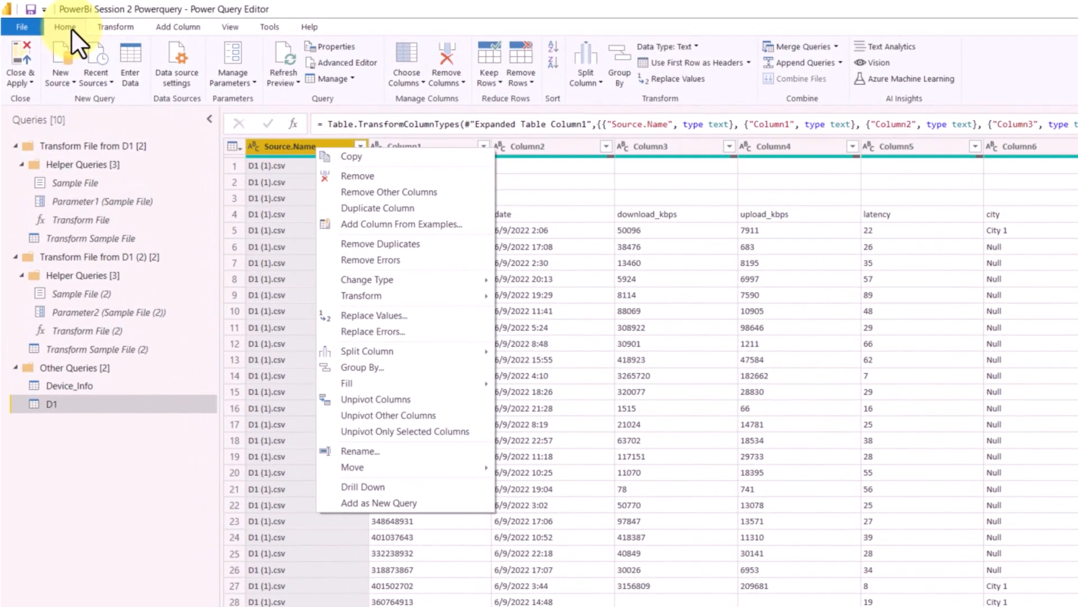
{"action": "left_click", "coordinate": [445, 82]}
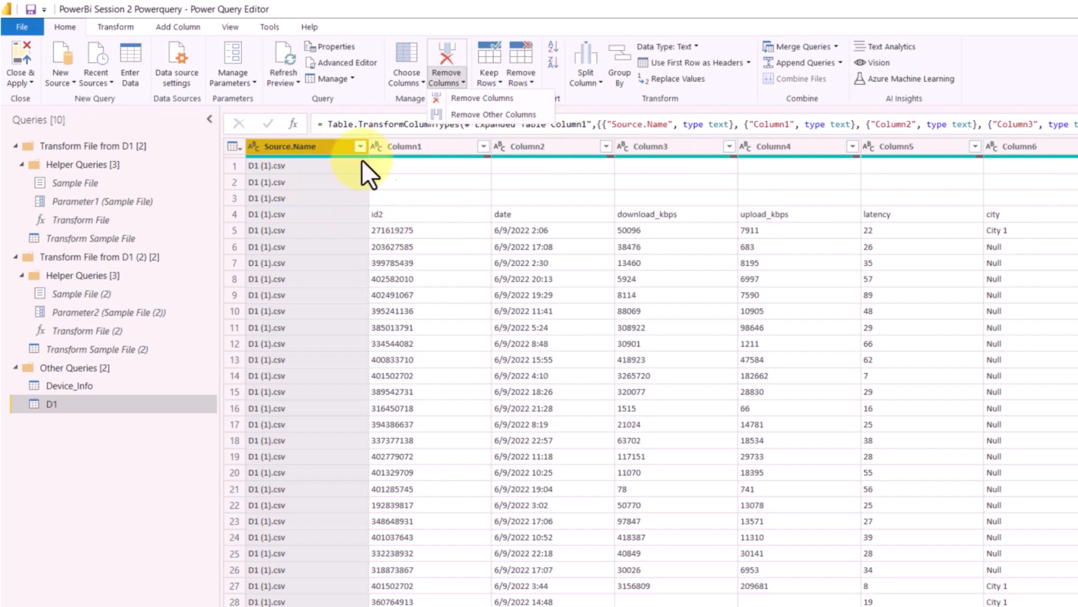
{"action": "left_click", "coordinate": [474, 98]}
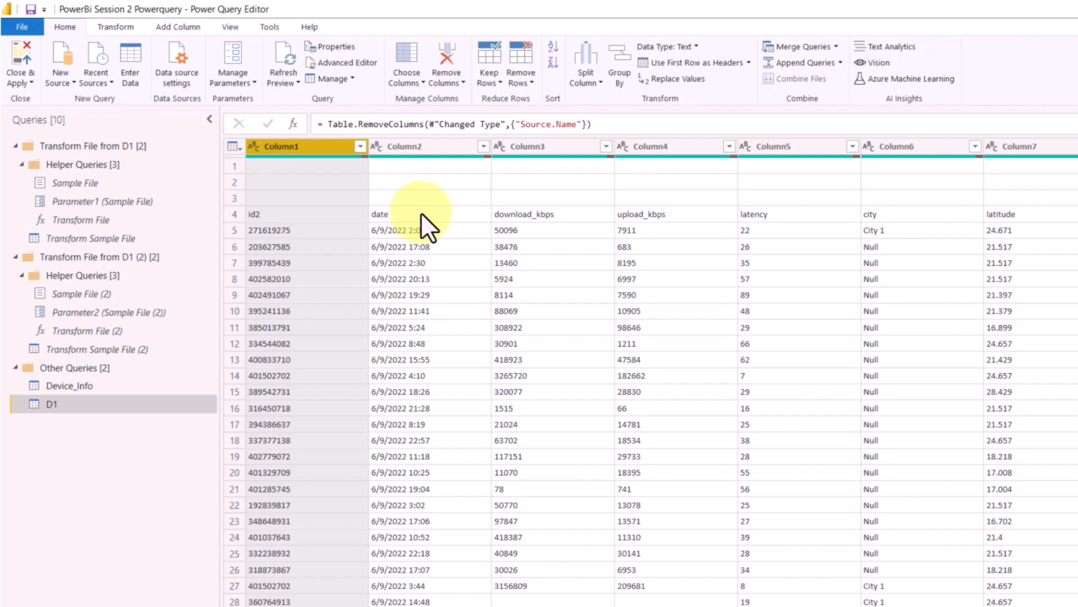
- Look through the D1 rows, then remove the top 3 rows above the field names
{"action": "scroll", "coordinate": [444, 248], "scroll_direction": "down", "scroll_amount": 20}
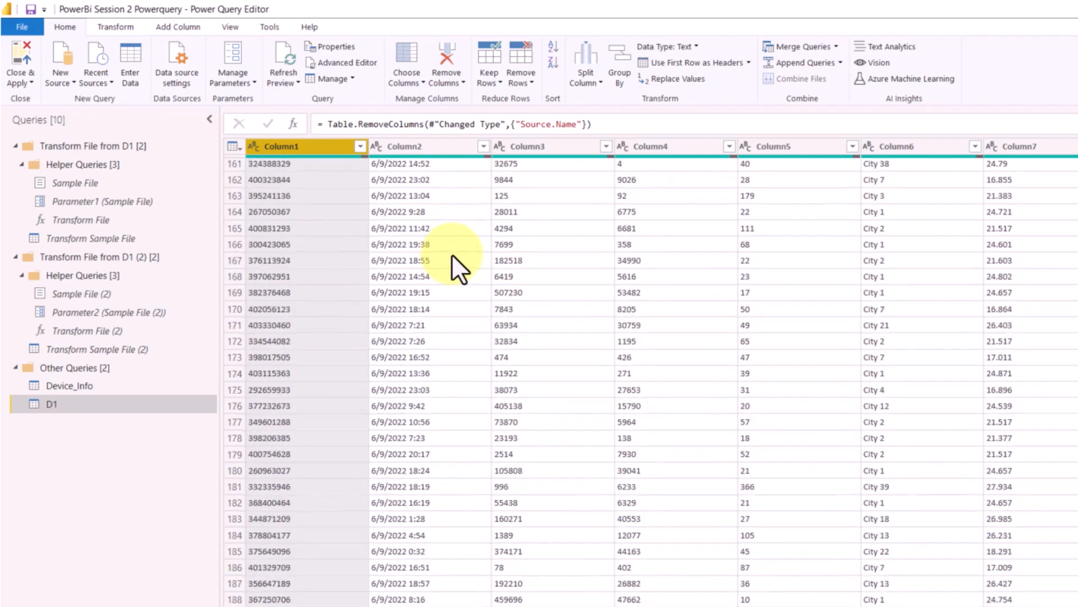
{"action": "scroll", "coordinate": [452, 254], "scroll_direction": "down", "scroll_amount": 20}
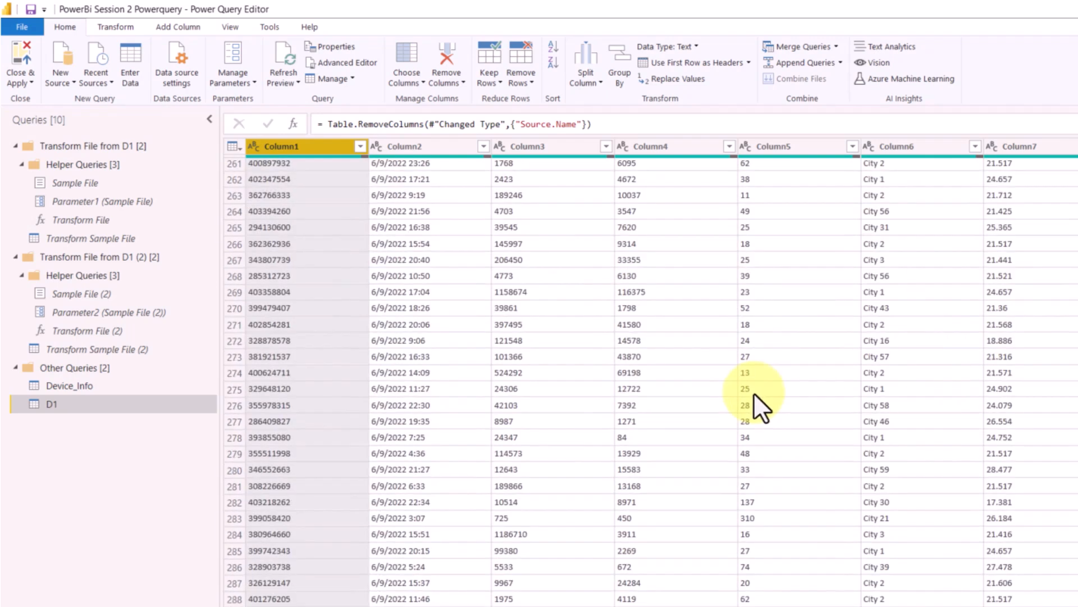
{"action": "scroll", "coordinate": [753, 392], "scroll_direction": "up", "scroll_amount": 20}
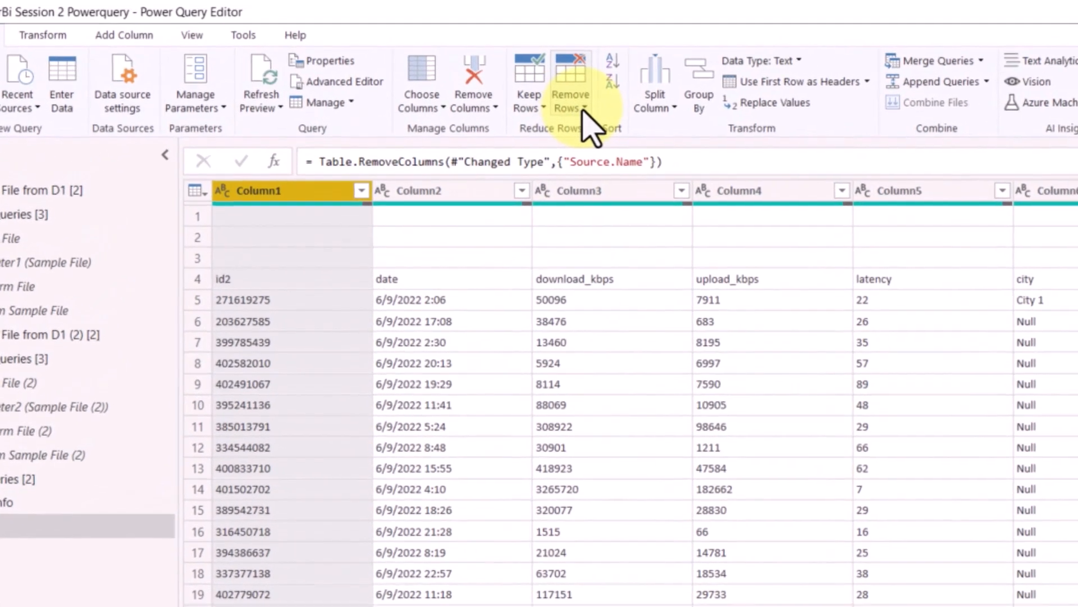
{"action": "left_click", "coordinate": [584, 112]}
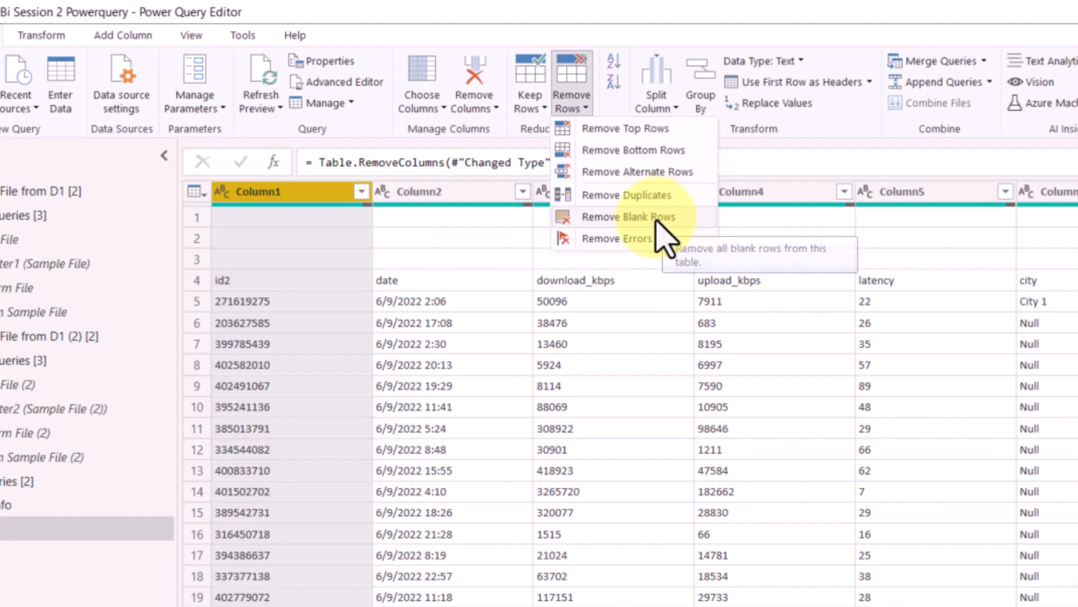
{"action": "left_click", "coordinate": [657, 139]}
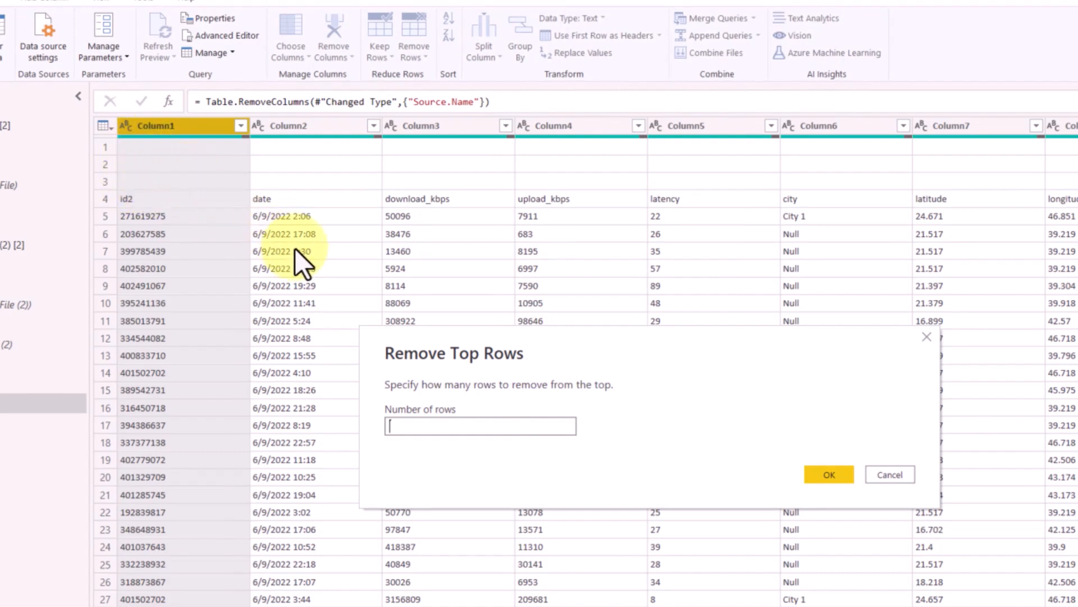
{"action": "type", "text": "3"}
{"action": "left_click", "coordinate": [830, 474]}
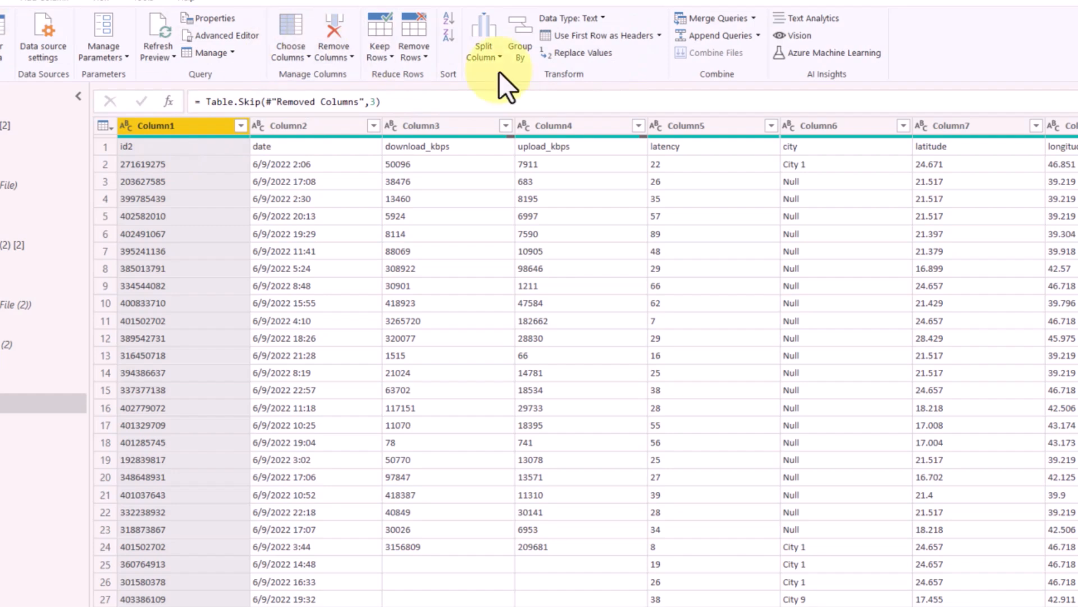
- Promote the first row of the D1 table to column headers and remove the blank rows
{"action": "left_click", "coordinate": [660, 36]}
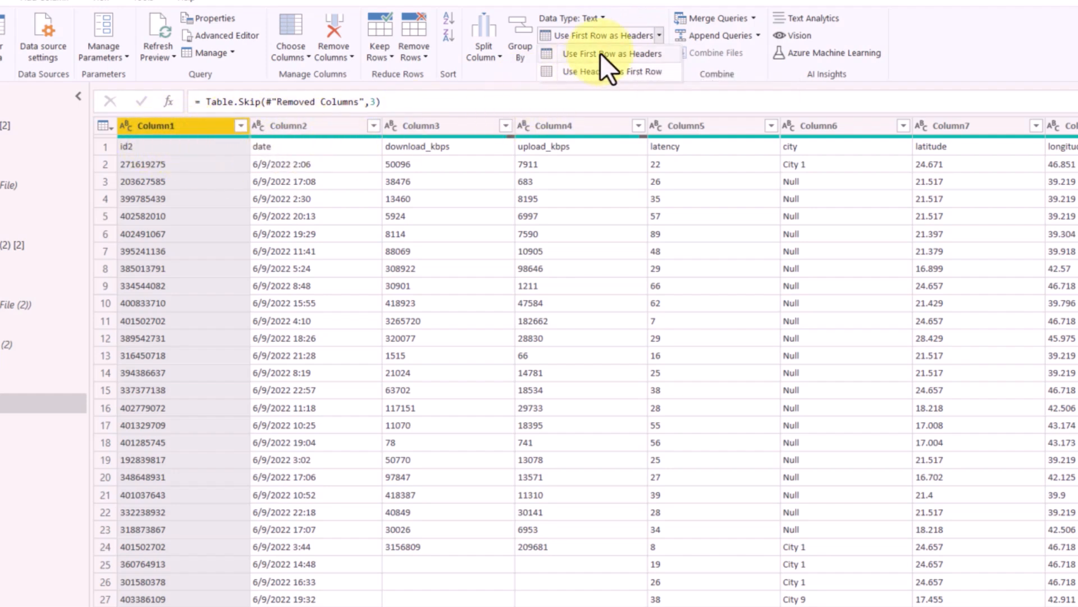
{"action": "left_click", "coordinate": [623, 51]}
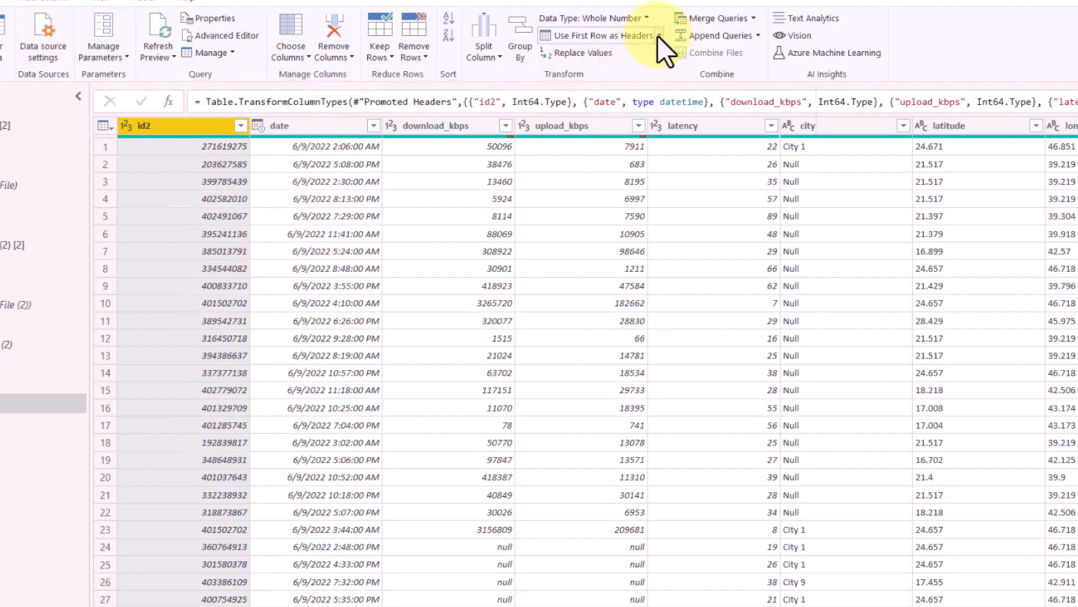
{"action": "left_click", "coordinate": [422, 59]}
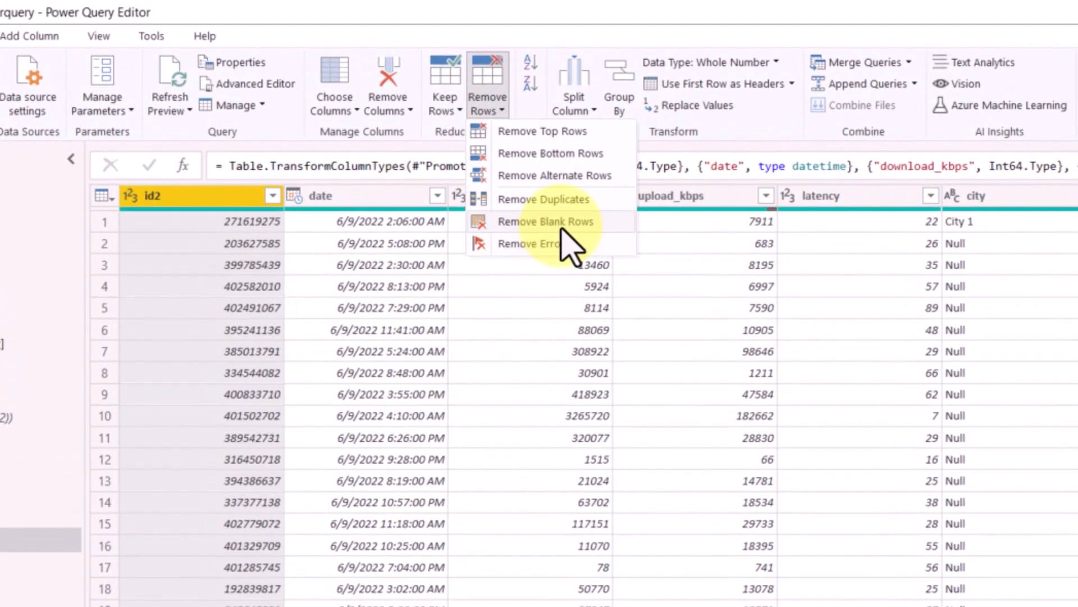
{"action": "left_click", "coordinate": [561, 224]}
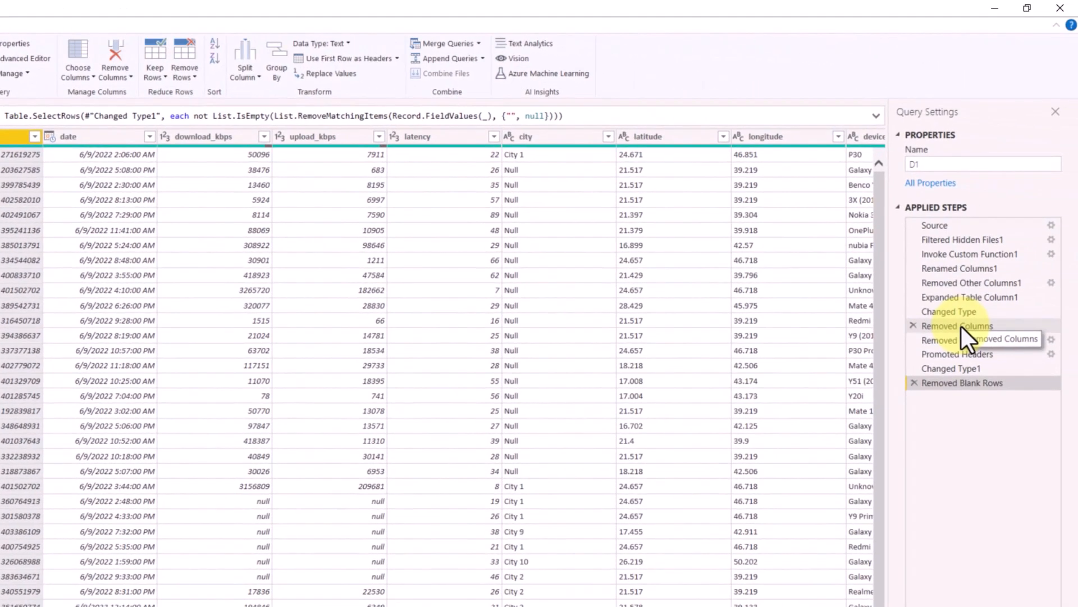
- Review the query at its Removed Columns, Promoted Headers and Removed Top Rows stages, and return to Removed Blank Rows
{"action": "left_click", "coordinate": [961, 326]}
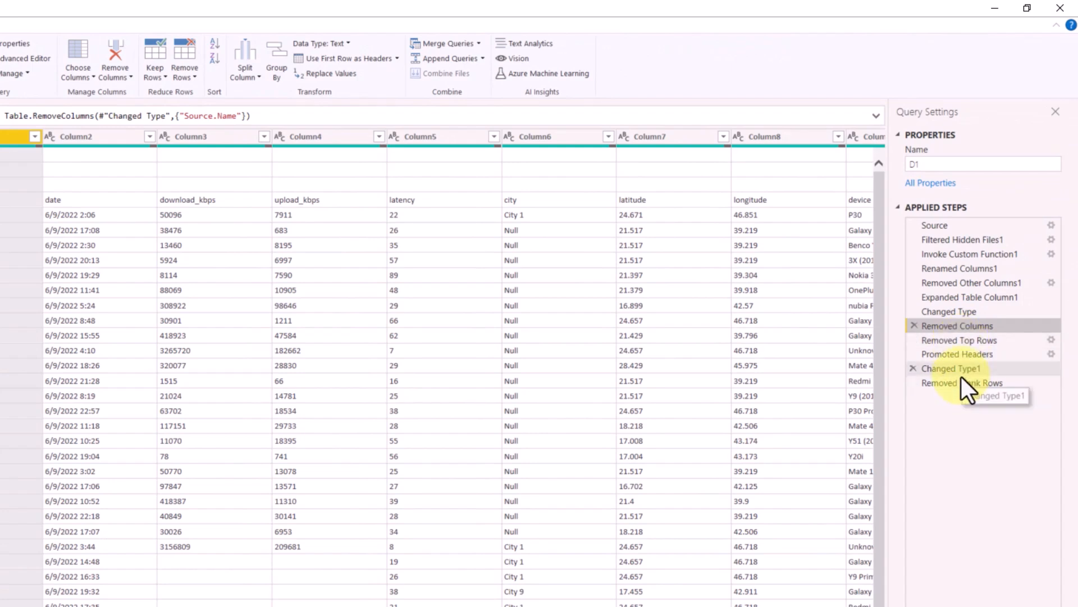
{"action": "left_click", "coordinate": [964, 356]}
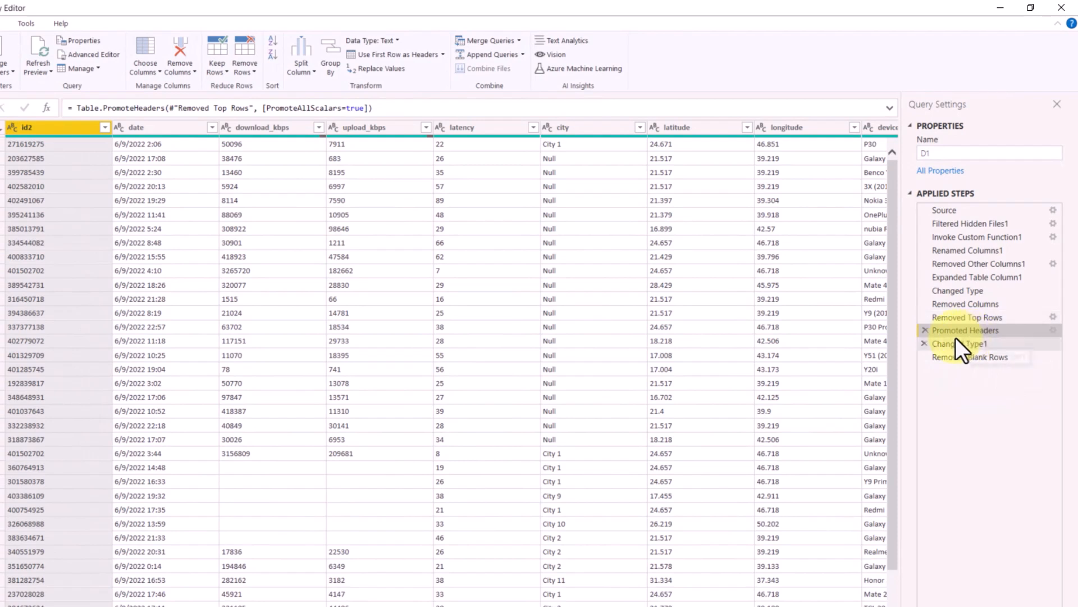
{"action": "left_click", "coordinate": [967, 305]}
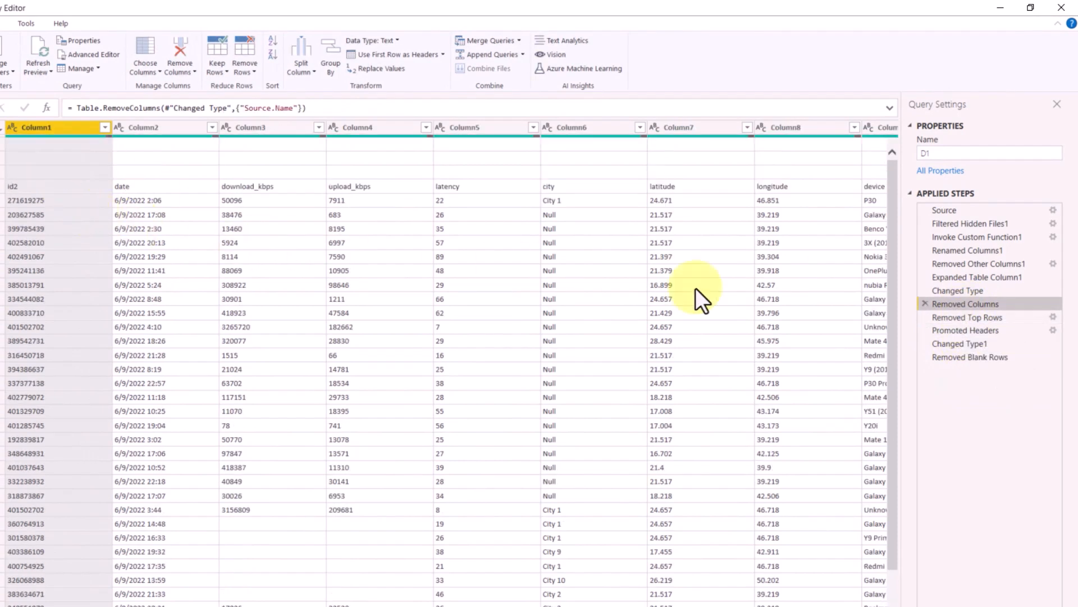
{"action": "left_click", "coordinate": [956, 316]}
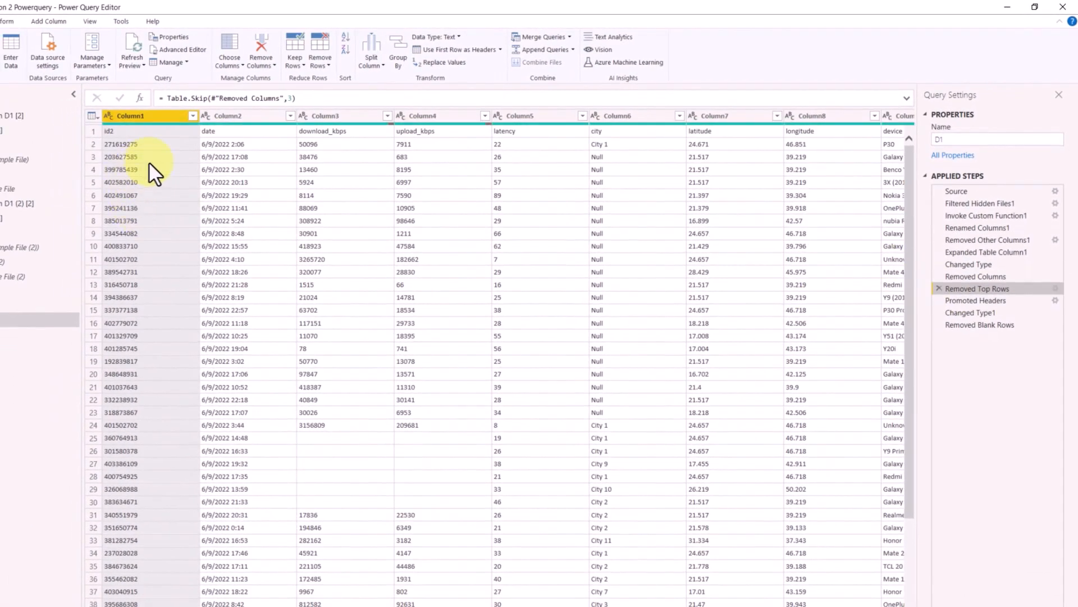
{"action": "left_click", "coordinate": [983, 324]}
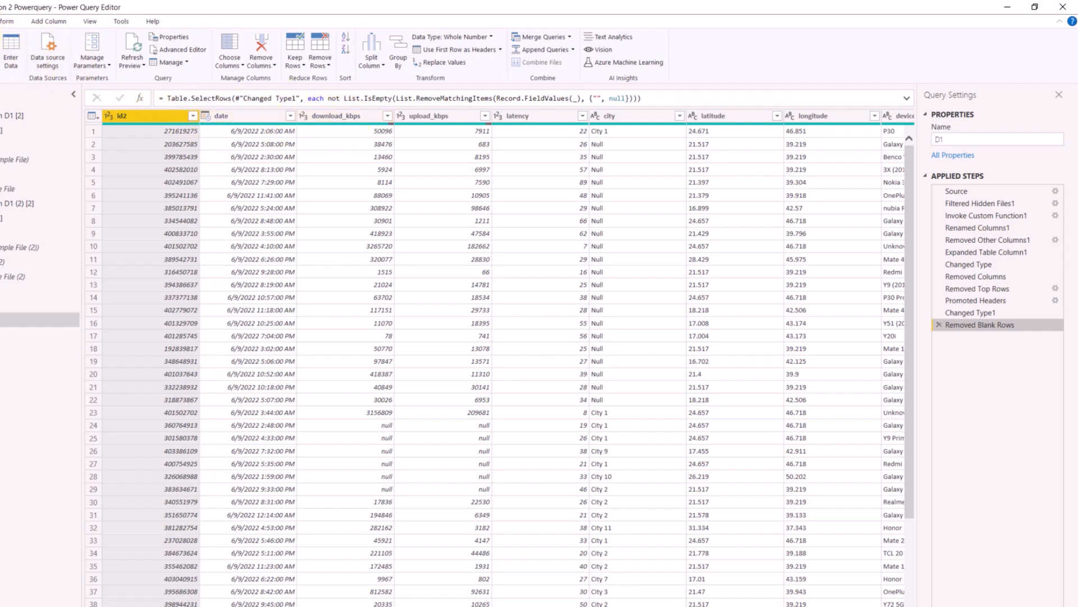
- Start a custom column in the D1 query and name it "dl speed(Mbps)"
{"action": "left_click", "coordinate": [42, 25]}
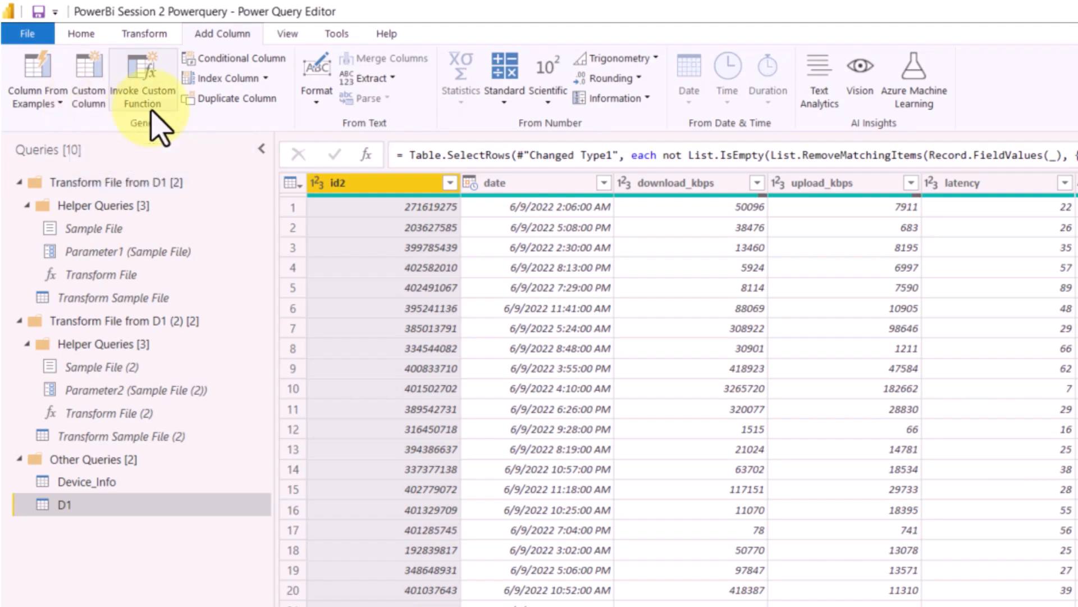
{"action": "left_click", "coordinate": [141, 85]}
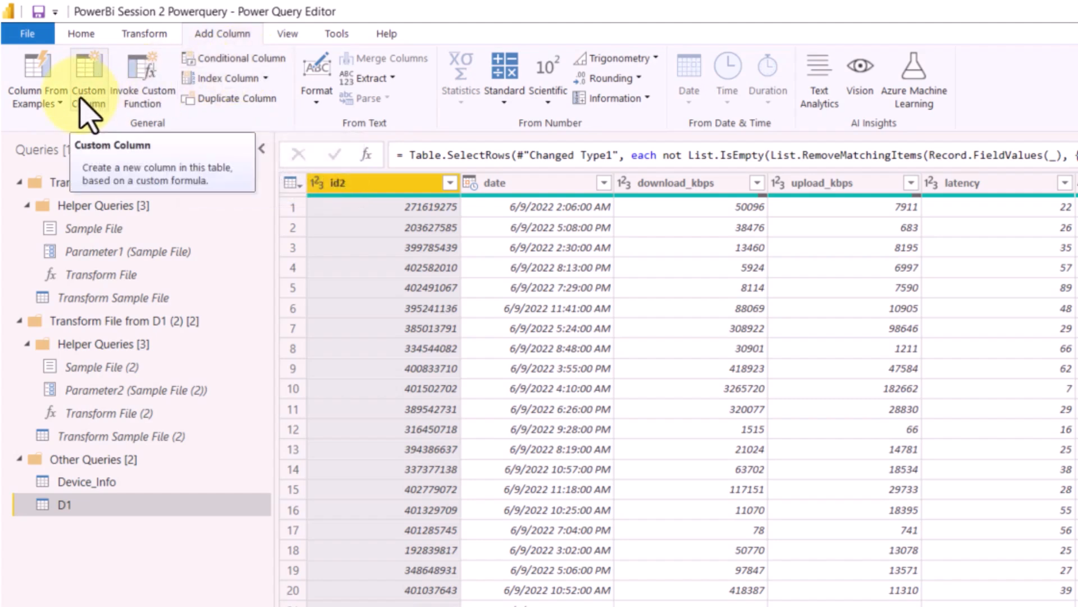
{"action": "left_click", "coordinate": [720, 190]}
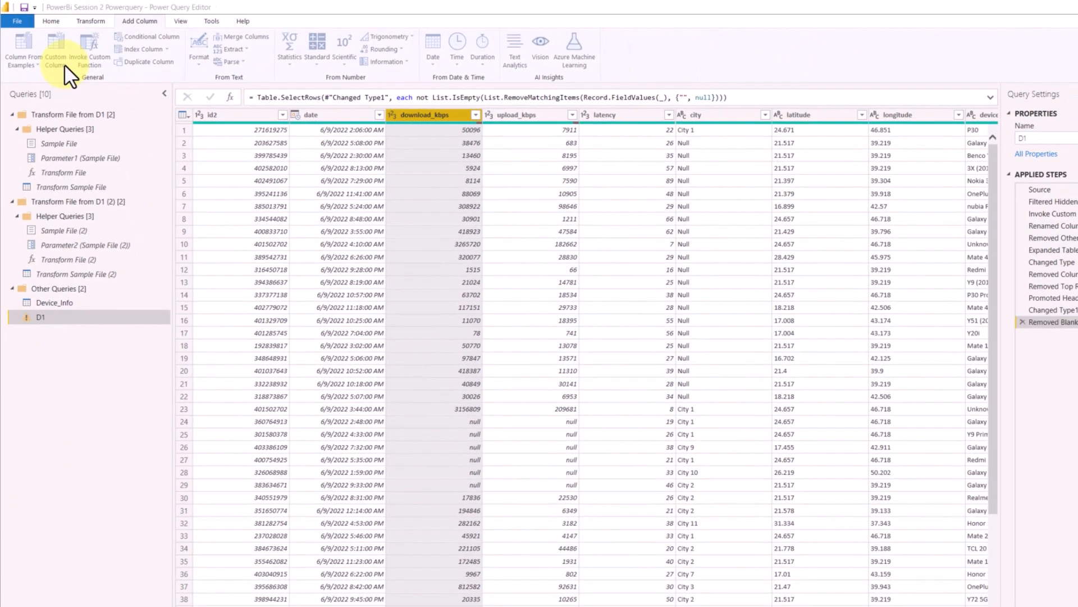
{"action": "left_click", "coordinate": [64, 64]}
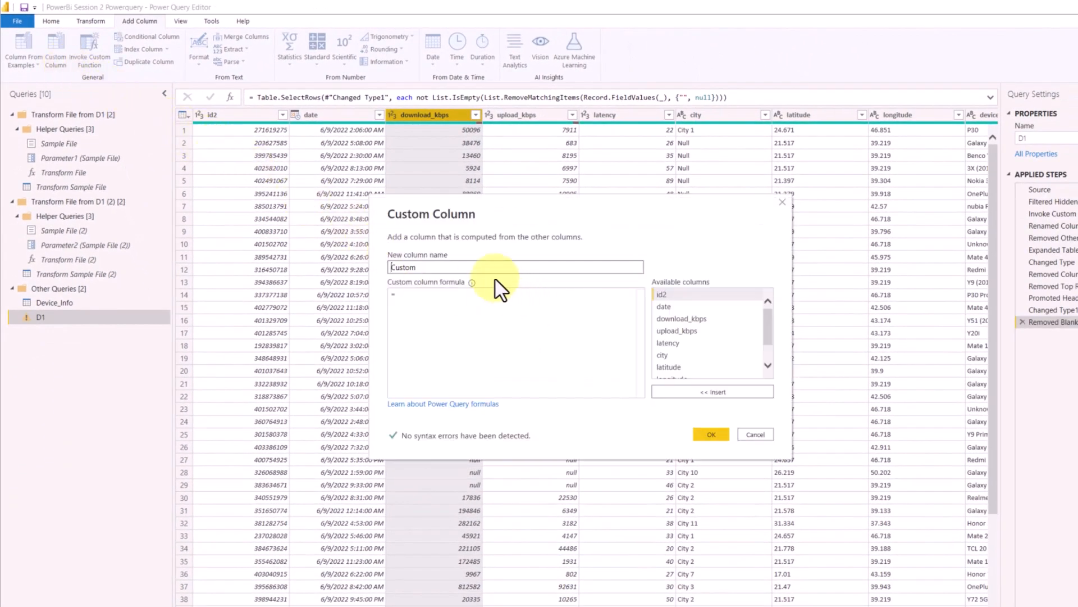
{"action": "left_click_drag", "start_coordinate": [431, 270], "coordinate": [337, 272]}
{"action": "key", "text": "Caps_Lock"}
{"action": "type", "text": "dl speed"}
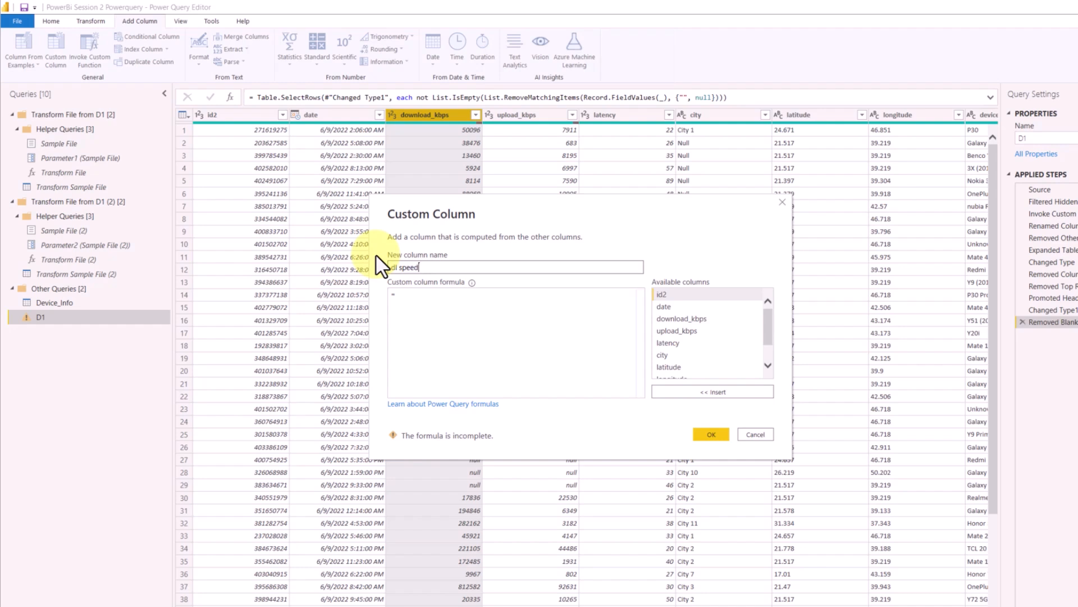
{"action": "type", "text": "(M"}
{"action": "key", "text": "Caps_Lock"}
{"action": "type", "text": "bps)"}
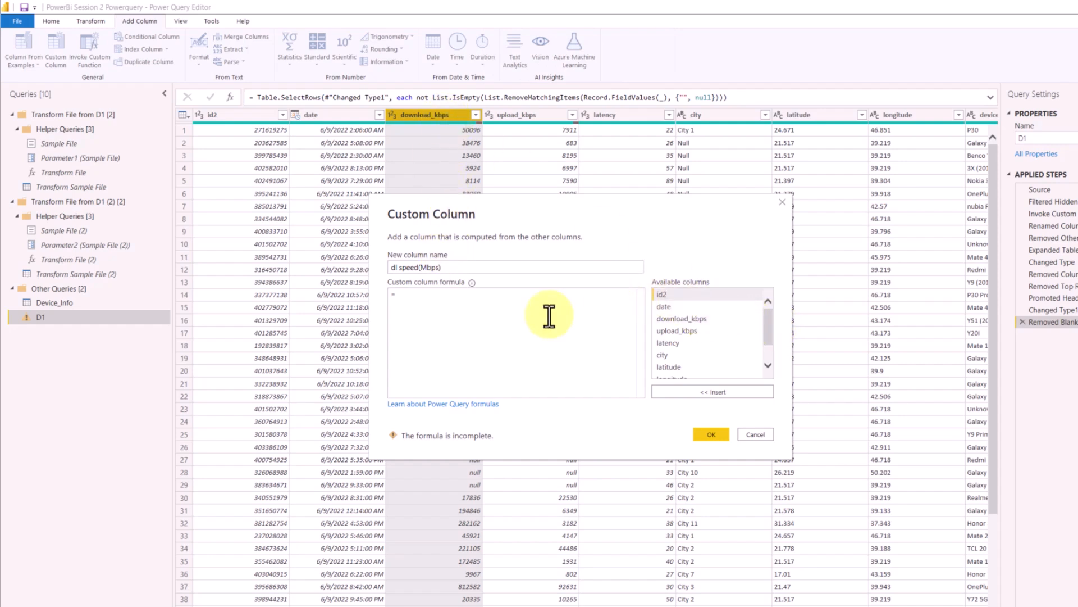
- Define the custom column's formula as [download_kbps] / 1000 and add the column to the table
{"action": "double_click", "coordinate": [681, 319]}
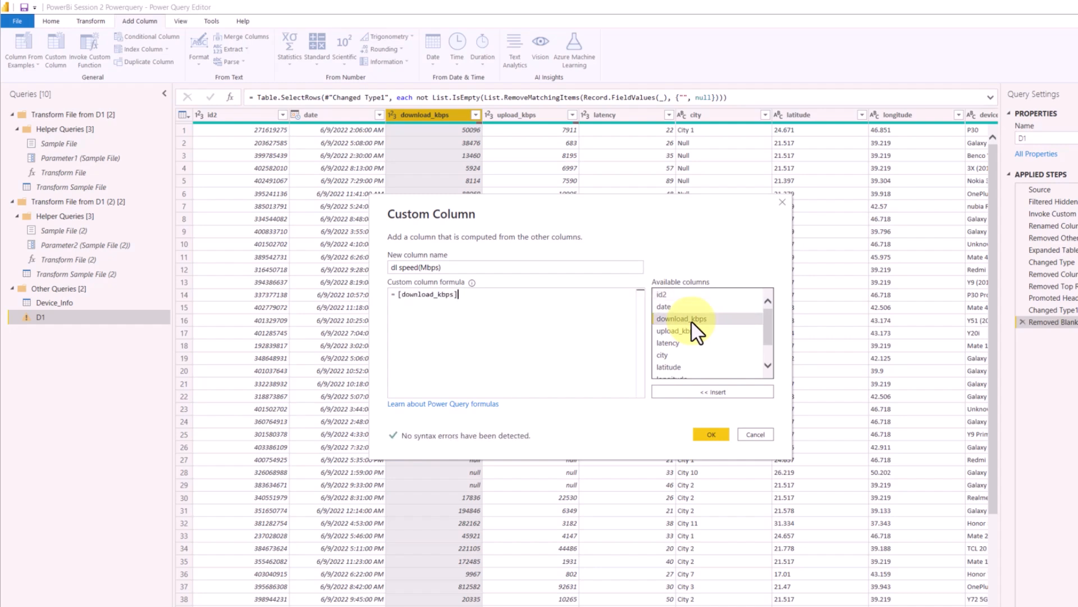
{"action": "type", "text": "/ 1000"}
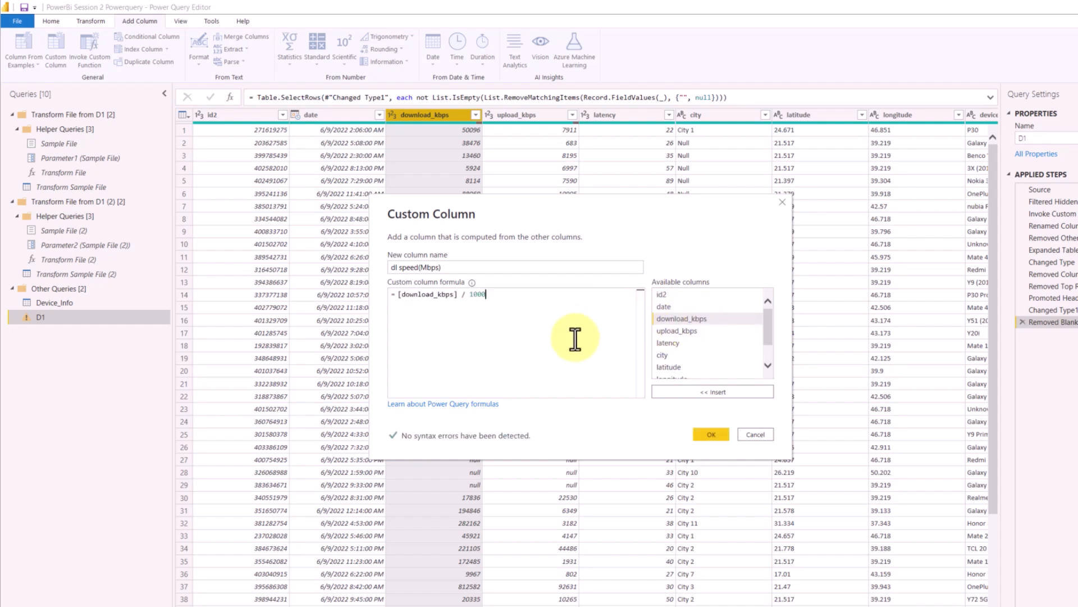
{"action": "left_click", "coordinate": [705, 439]}
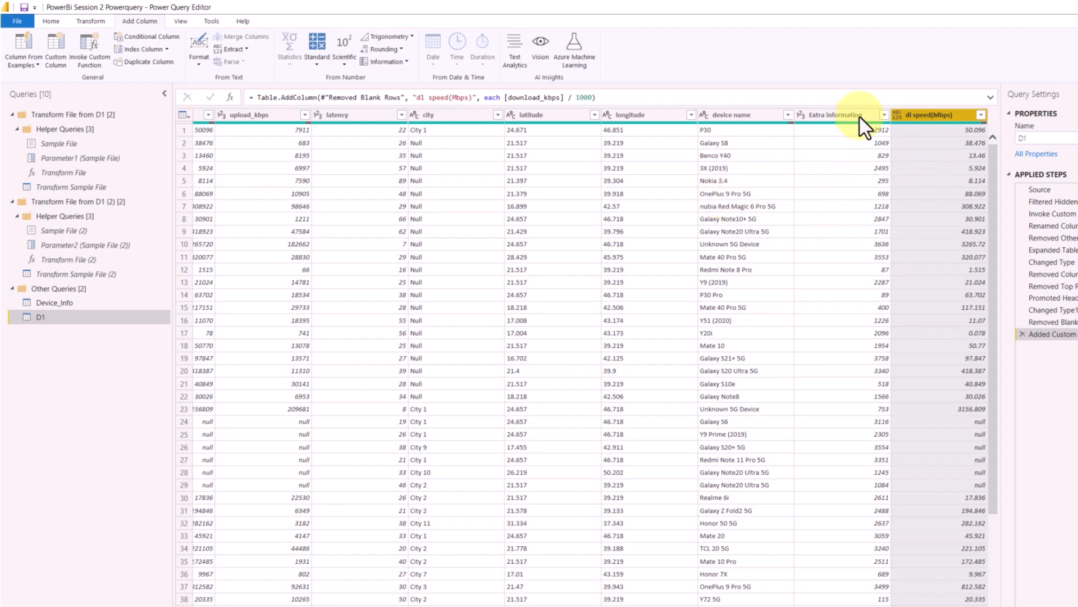
- Remove the Extra information column from the D1 query
{"action": "right_click", "coordinate": [829, 114]}
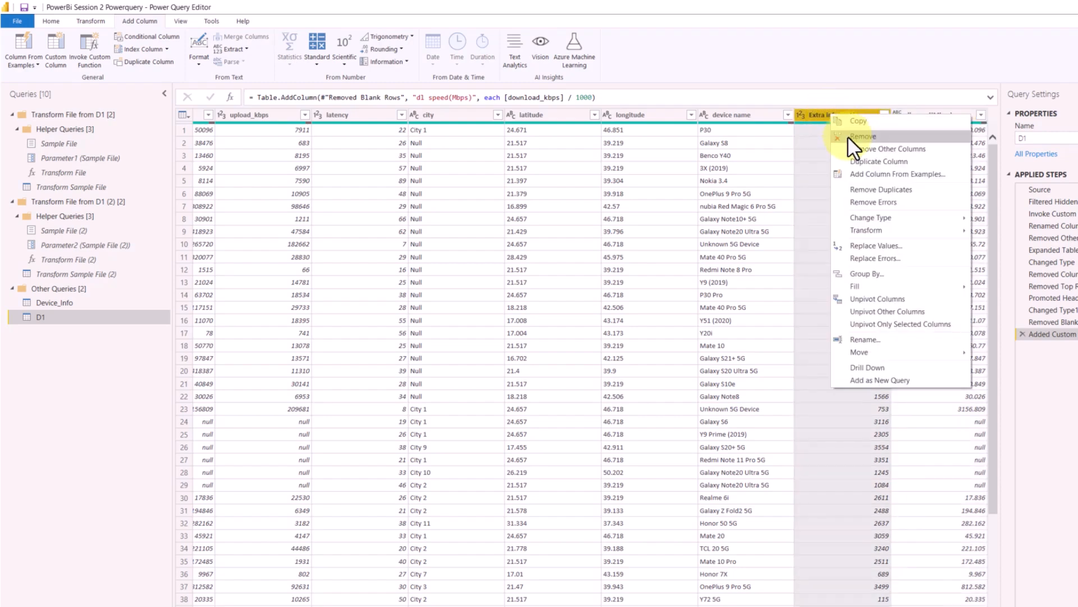
{"action": "left_click", "coordinate": [51, 21]}
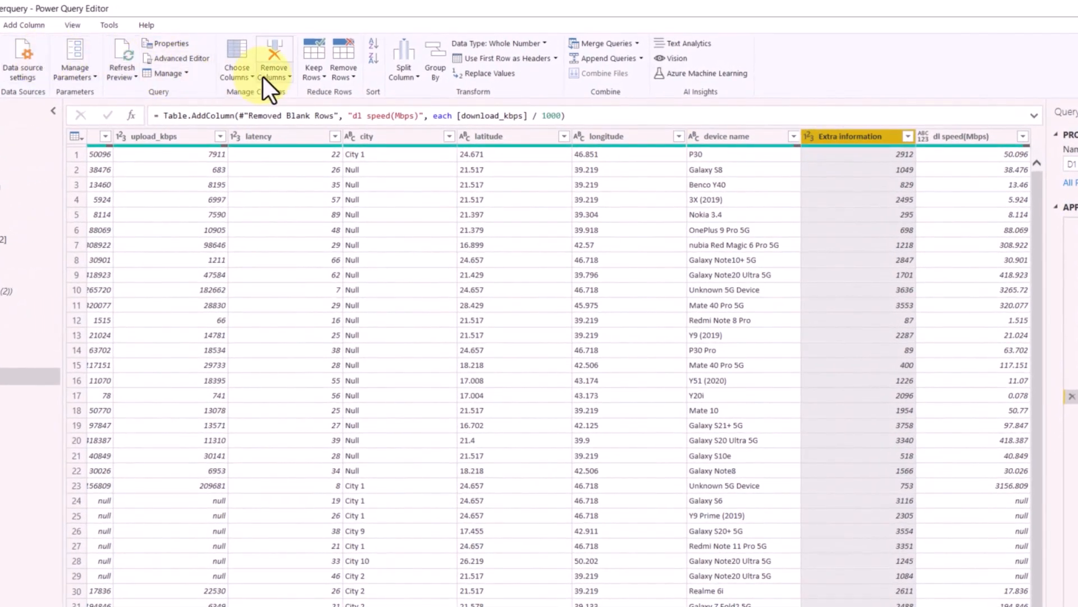
{"action": "left_click", "coordinate": [279, 80]}
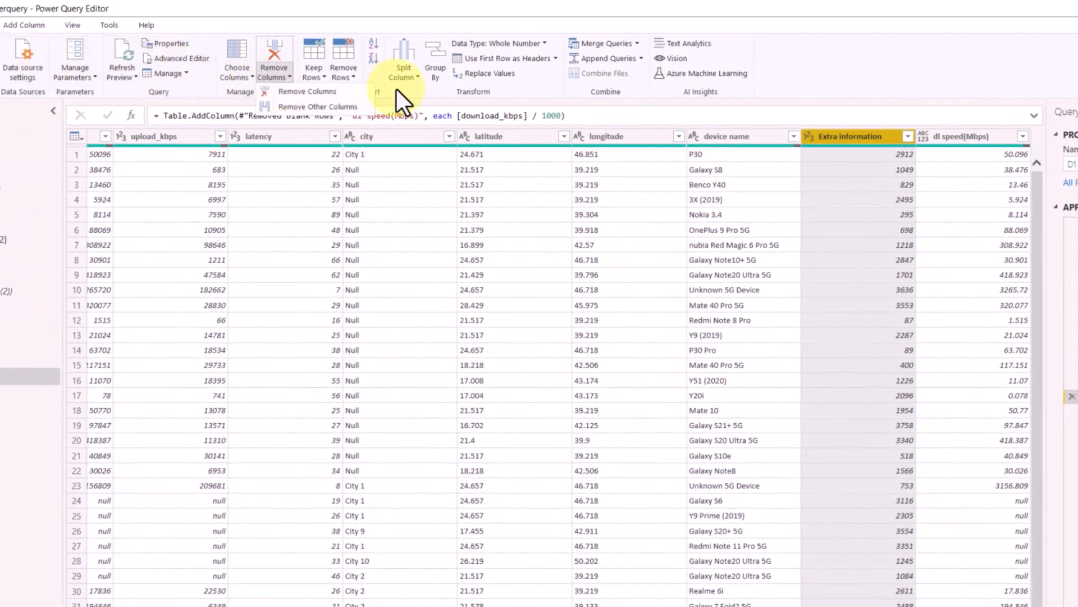
{"action": "right_click", "coordinate": [832, 134]}
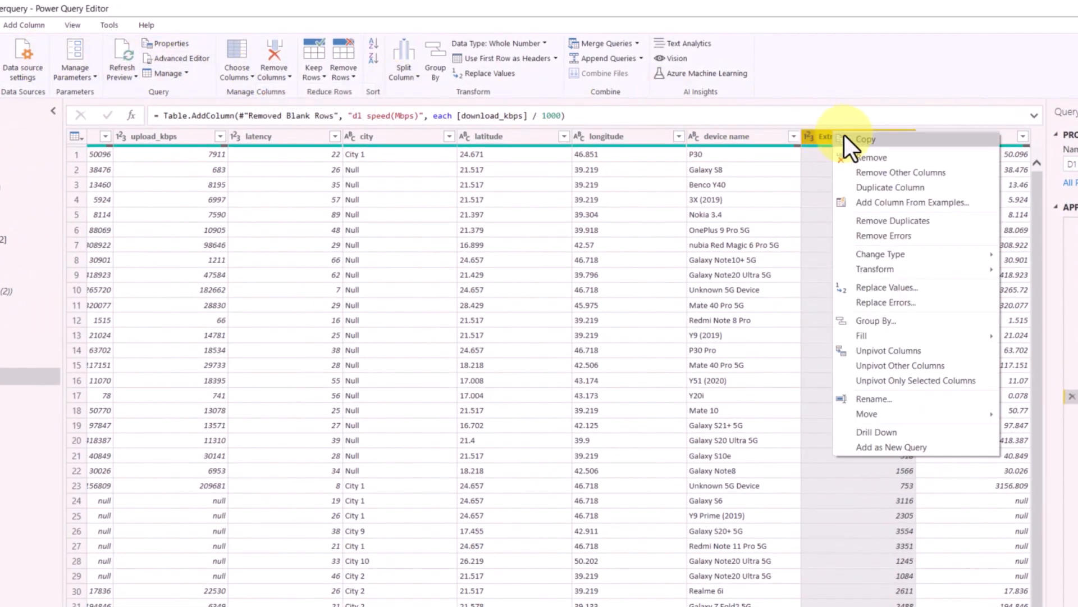
{"action": "left_click", "coordinate": [869, 157]}
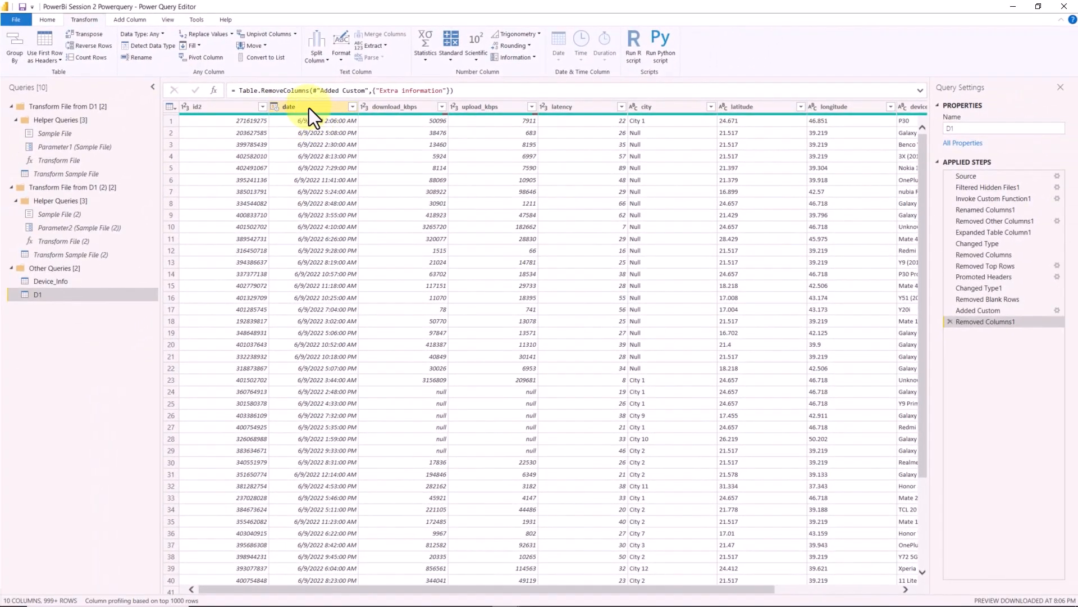
- Duplicate the date column and convert the copy to Date Only
{"action": "right_click", "coordinate": [307, 108]}
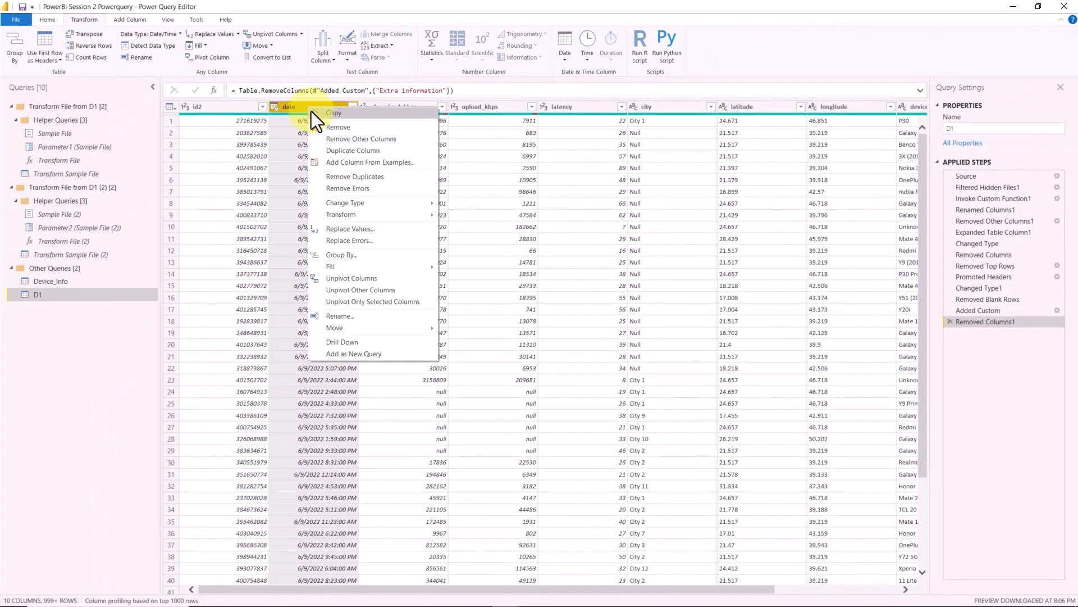
{"action": "left_click", "coordinate": [356, 152]}
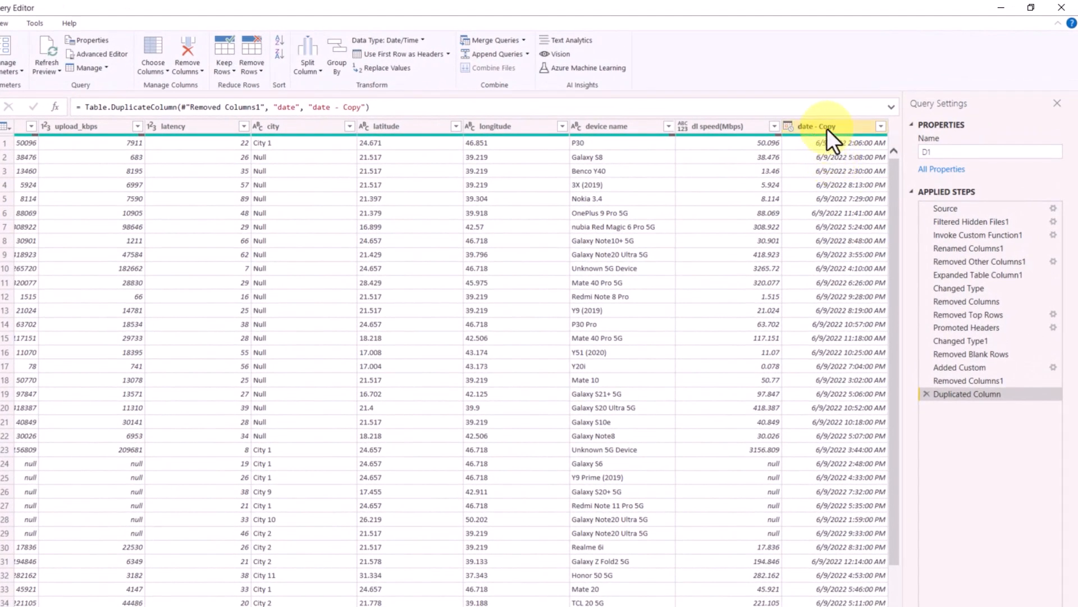
{"action": "left_click", "coordinate": [828, 129]}
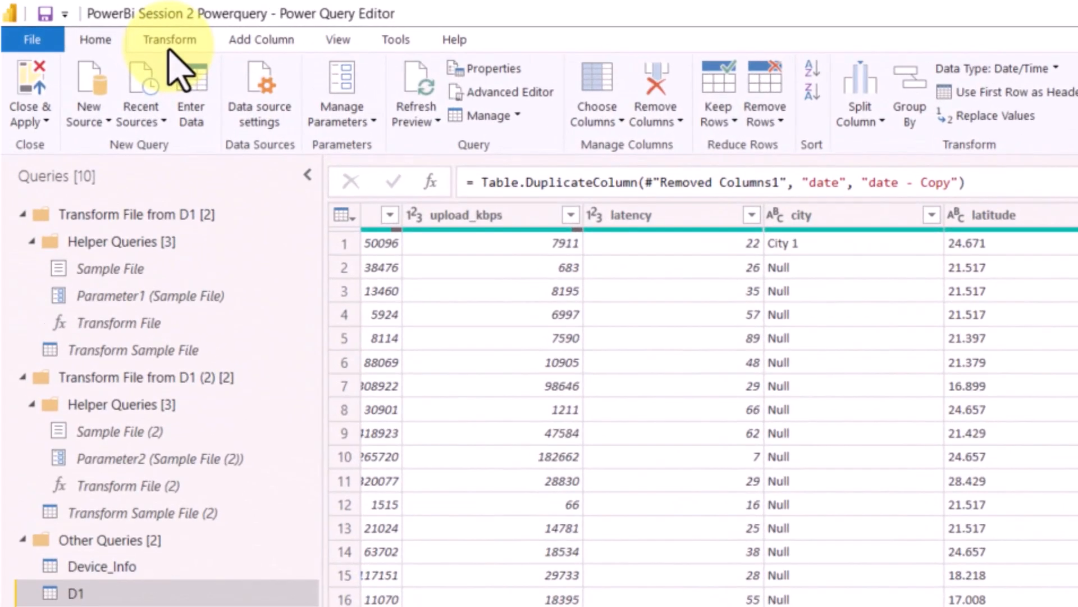
{"action": "left_click", "coordinate": [171, 38]}
{"action": "left_click", "coordinate": [98, 39]}
{"action": "left_click", "coordinate": [168, 39]}
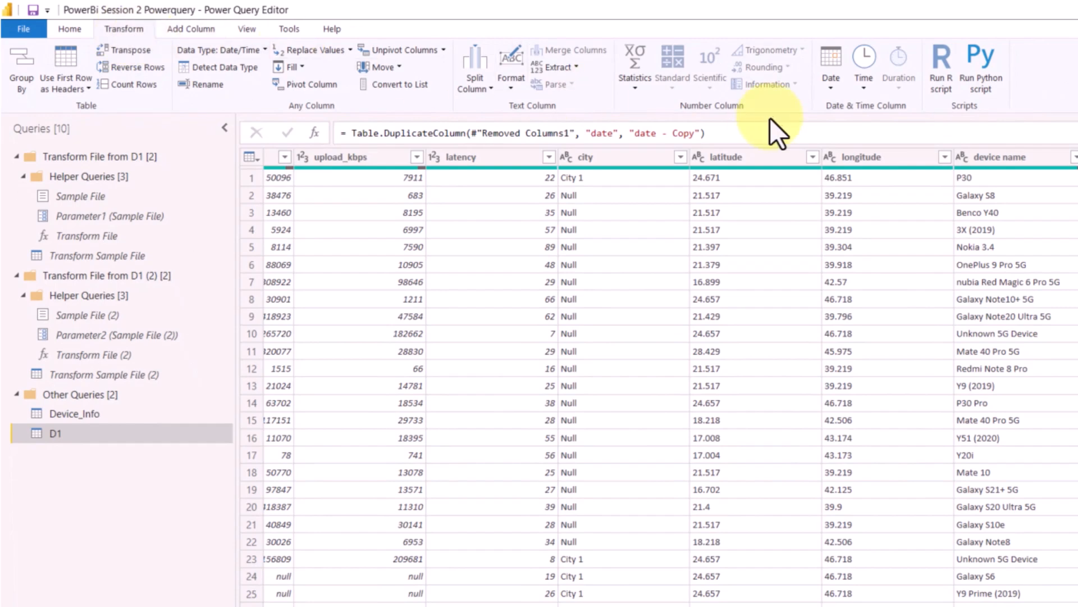
{"action": "left_click", "coordinate": [832, 79]}
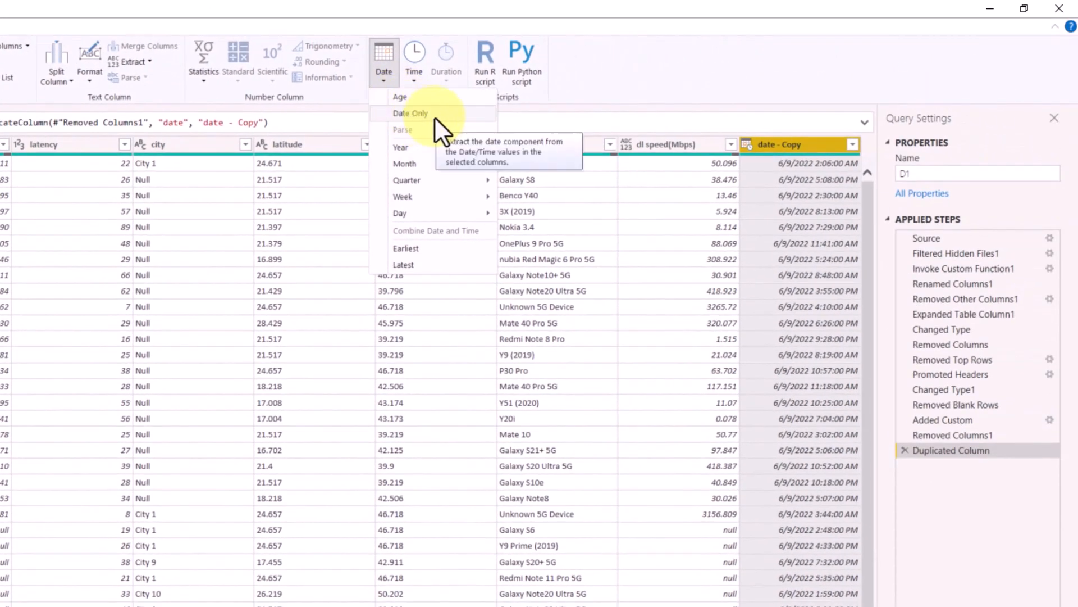
{"action": "left_click", "coordinate": [433, 116]}
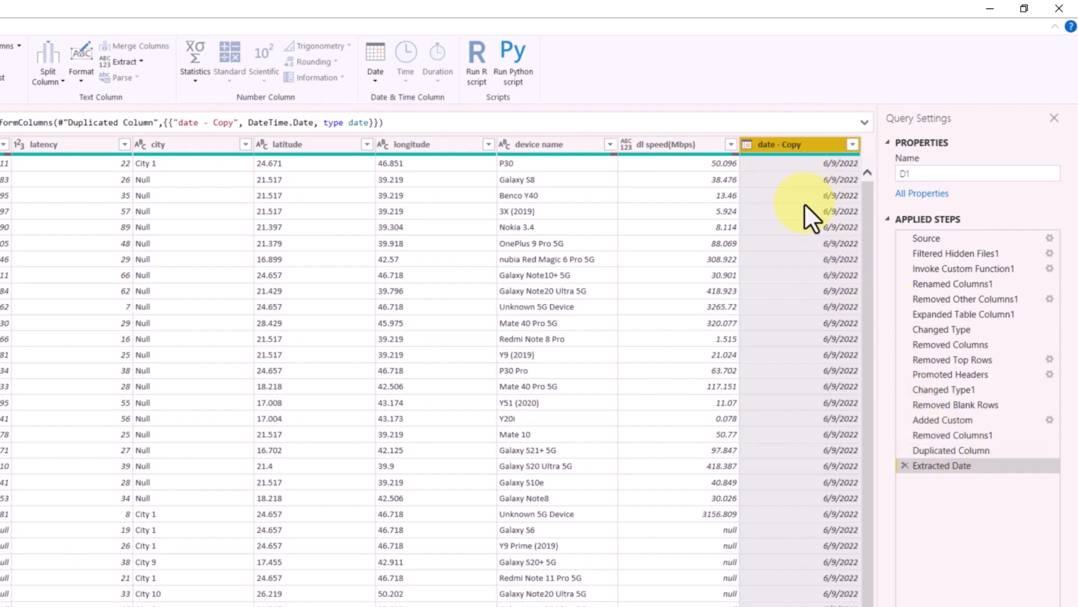
- Rename the duplicated date column "date - Copy" to "Day only" in the D1 query
{"action": "left_click", "coordinate": [957, 453]}
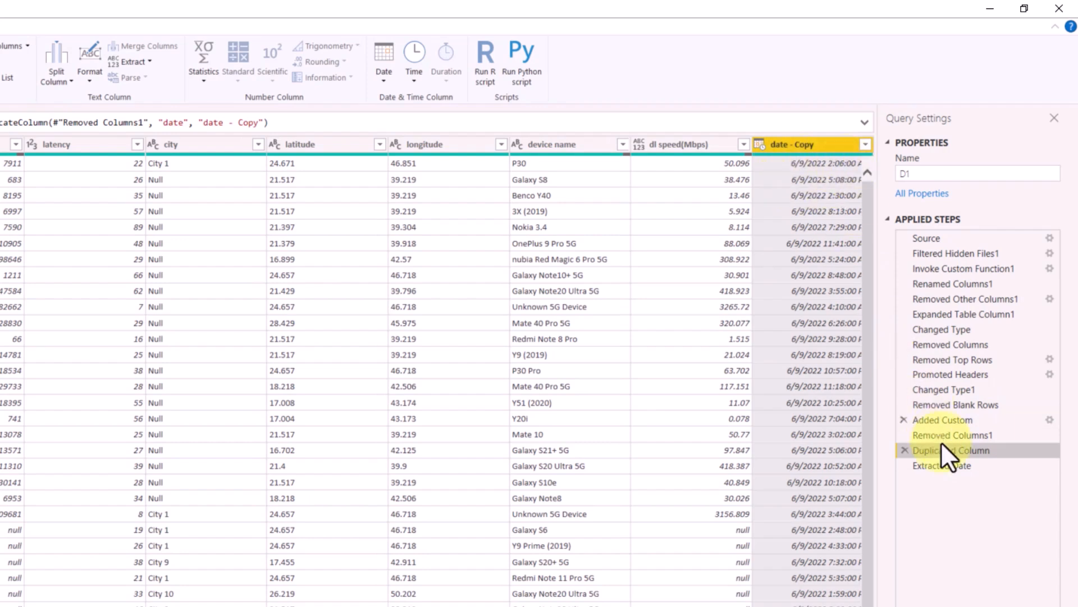
{"action": "left_click", "coordinate": [952, 471]}
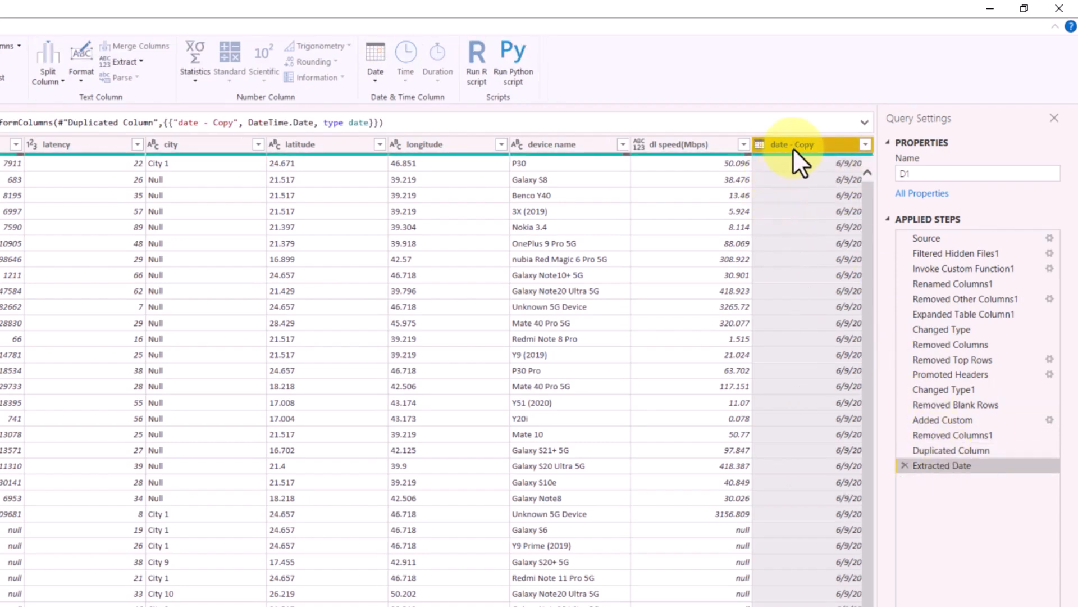
{"action": "double_click", "coordinate": [793, 147]}
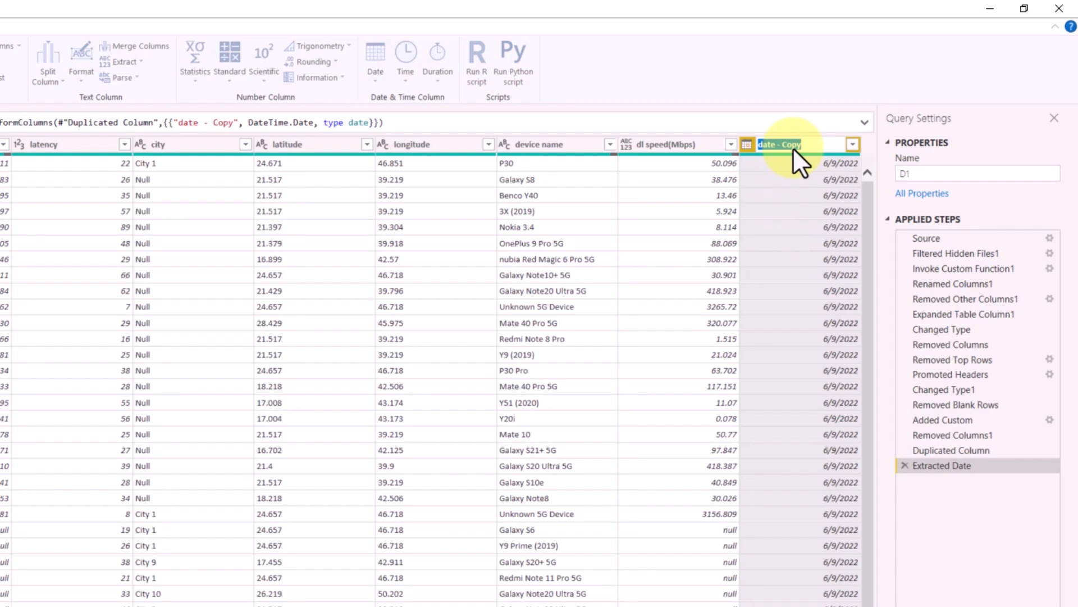
{"action": "key", "text": "Caps_Lock"}
{"action": "type", "text": "Date"}
{"action": "type", "text": "only"}
{"action": "key", "text": "Return"}
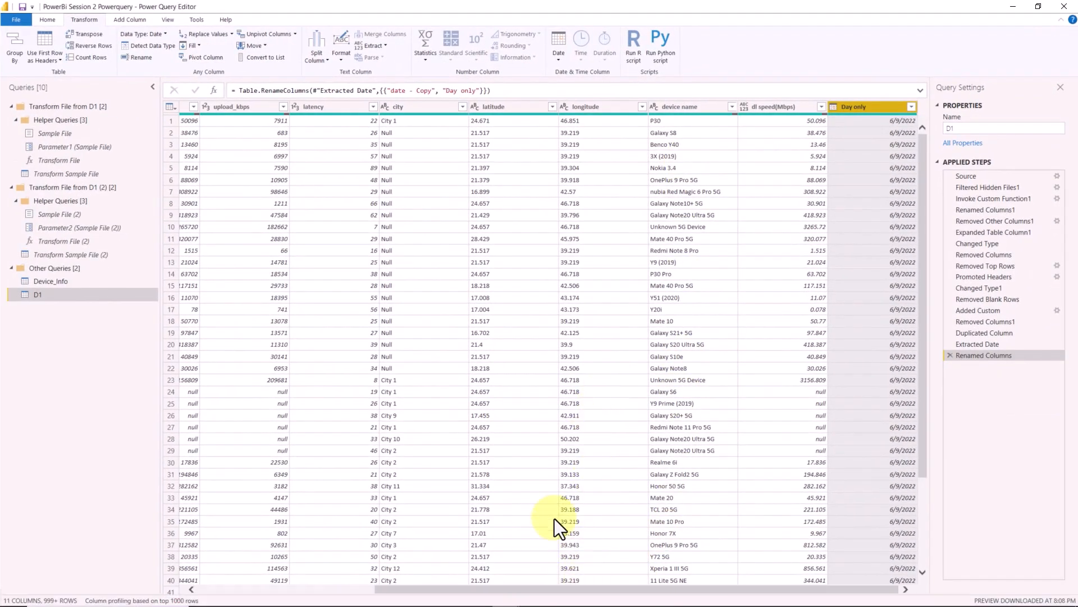
- Add a new Date Only column derived from the original date column
{"action": "left_click_drag", "start_coordinate": [551, 589], "coordinate": [246, 381]}
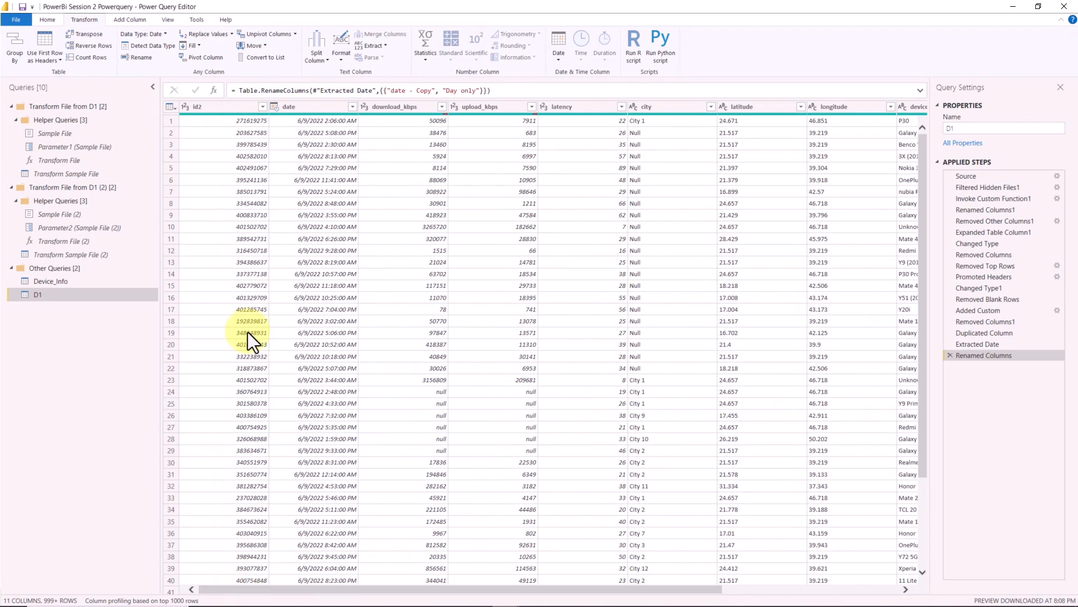
{"action": "left_click", "coordinate": [292, 106]}
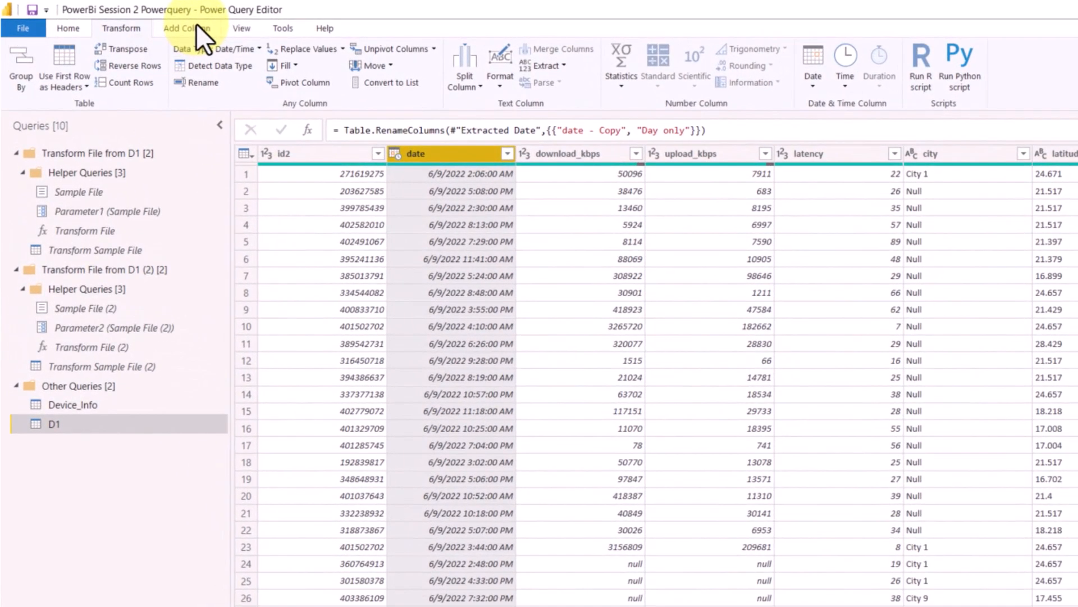
{"action": "left_click", "coordinate": [194, 26]}
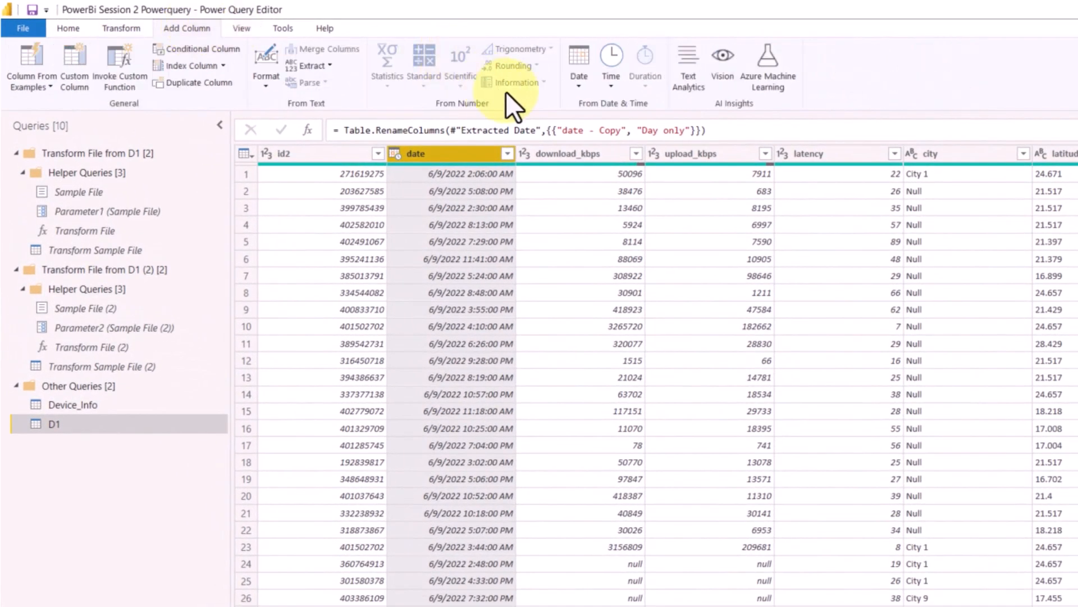
{"action": "left_click", "coordinate": [578, 86]}
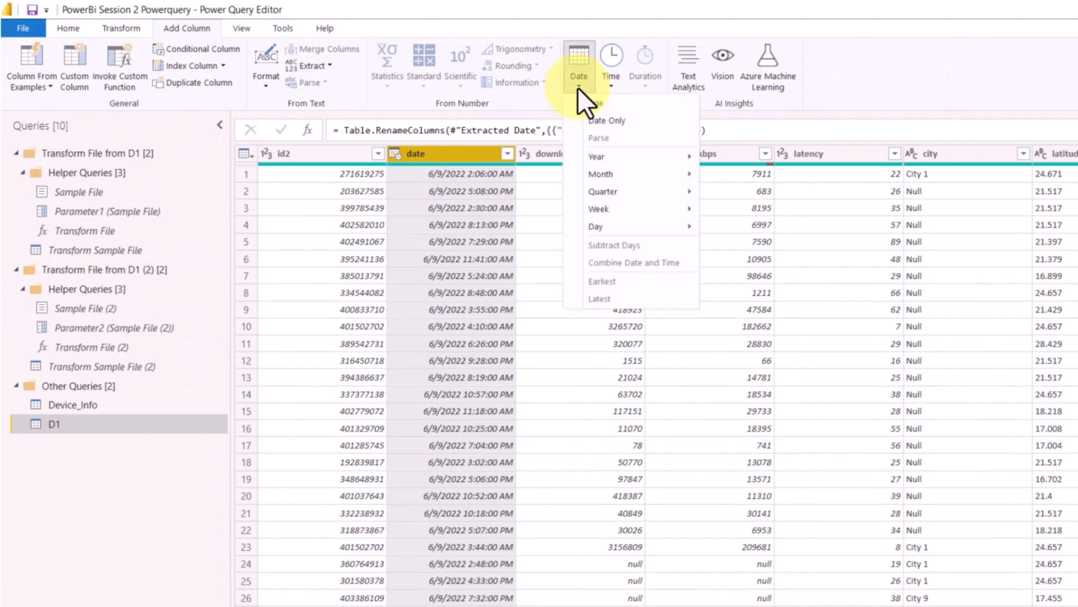
{"action": "left_click", "coordinate": [596, 119]}
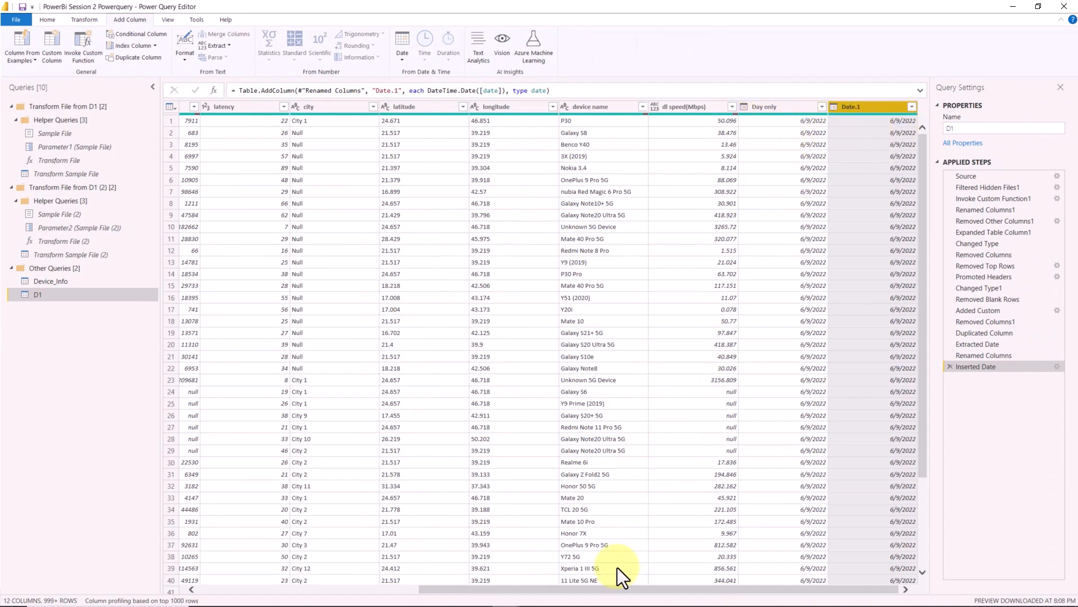
- Add a new column that extracts the hour from the original date column
{"action": "left_click_drag", "start_coordinate": [614, 589], "coordinate": [320, 589]}
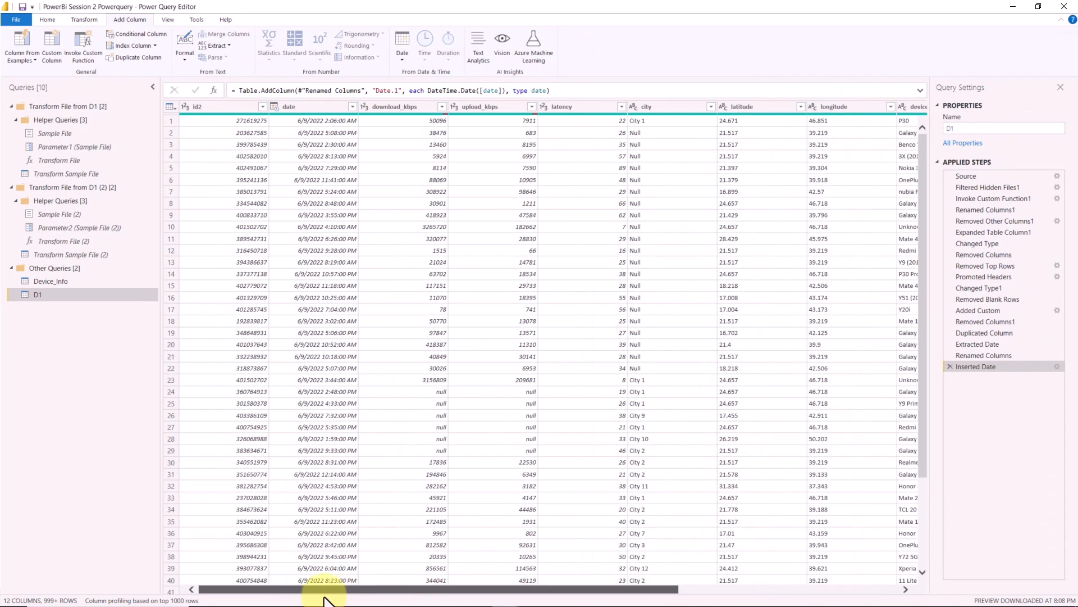
{"action": "left_click", "coordinate": [299, 110]}
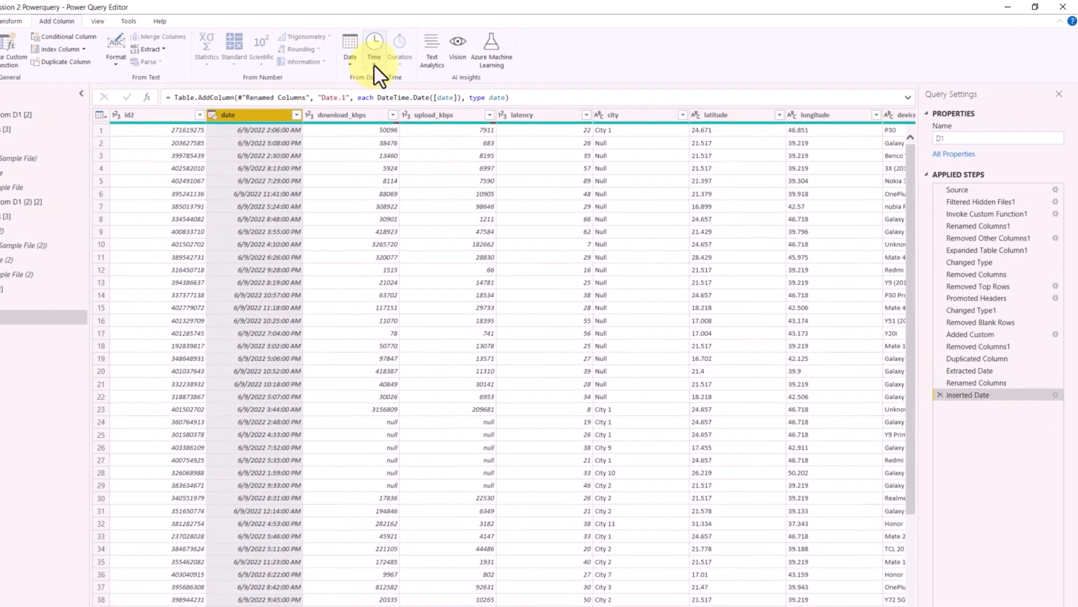
{"action": "left_click", "coordinate": [382, 63]}
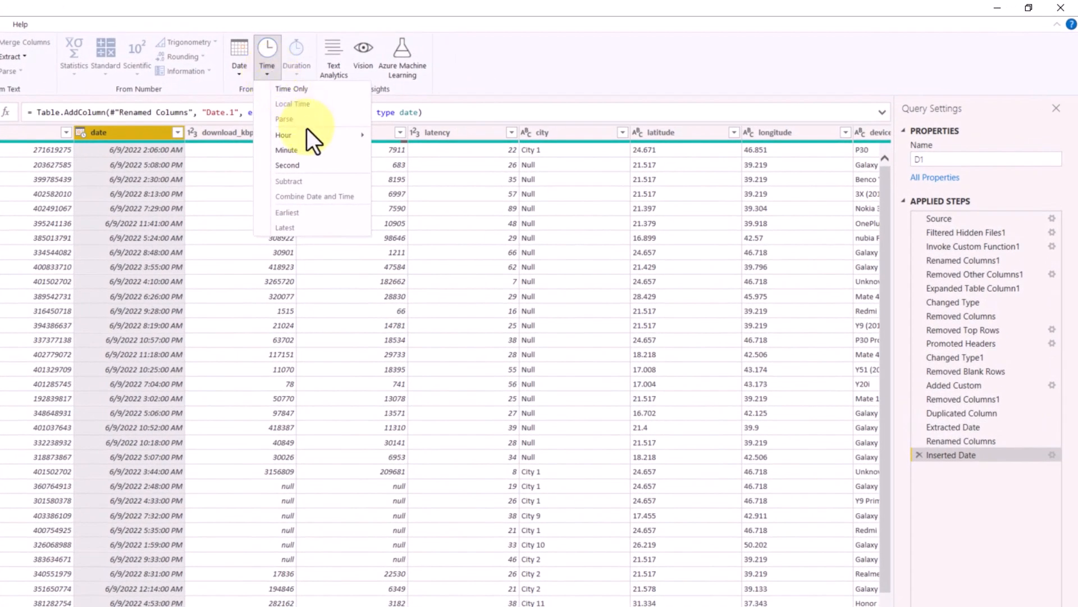
{"action": "mouse_move", "coordinate": [301, 136]}
{"action": "left_click", "coordinate": [413, 140]}
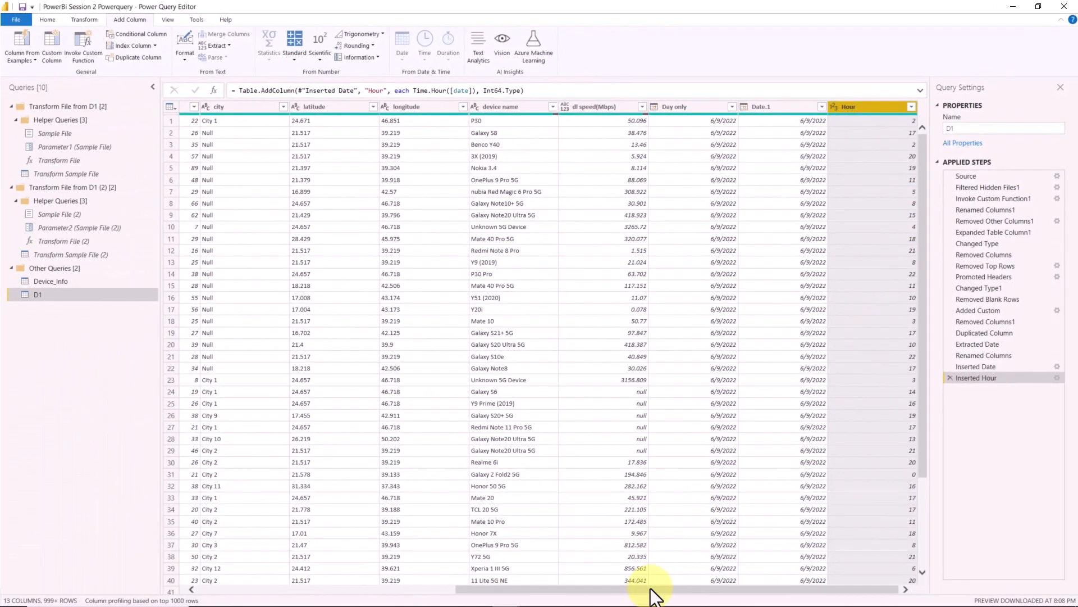
- Replace null with 0 in both the download_kbps and upload_kbps columns
{"action": "left_click_drag", "start_coordinate": [651, 589], "coordinate": [314, 589]}
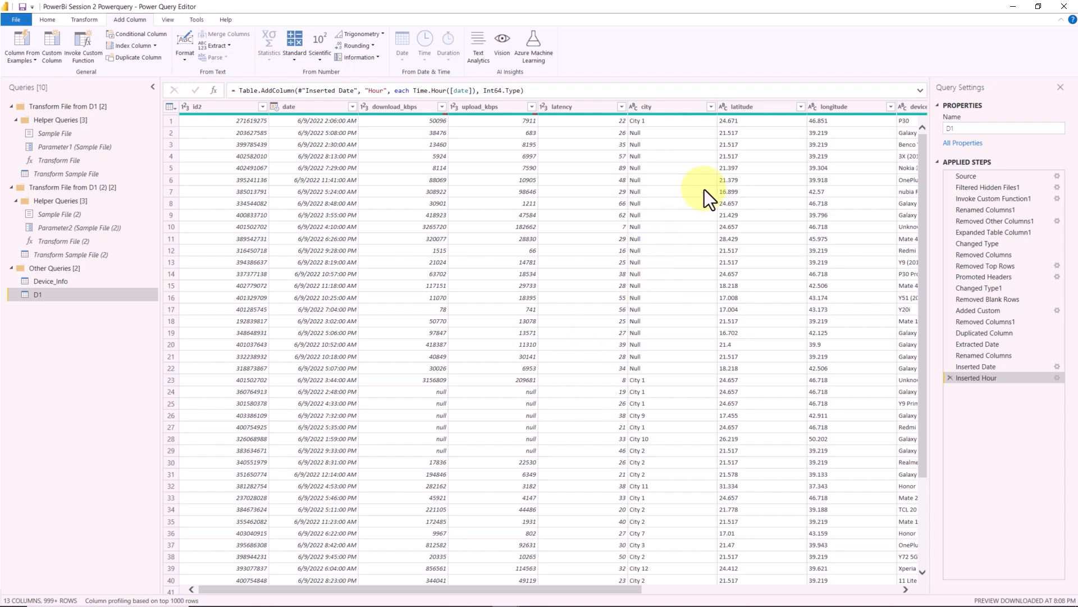
{"action": "left_click", "coordinate": [420, 108]}
{"action": "left_click", "coordinate": [473, 109], "text": "ctrl"}
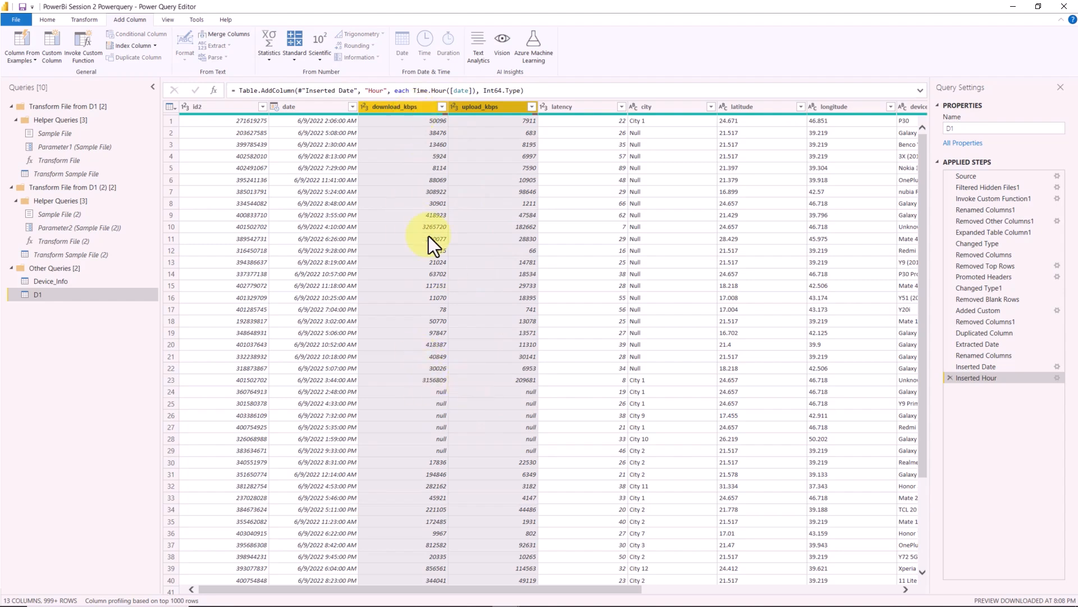
{"action": "right_click", "coordinate": [411, 107]}
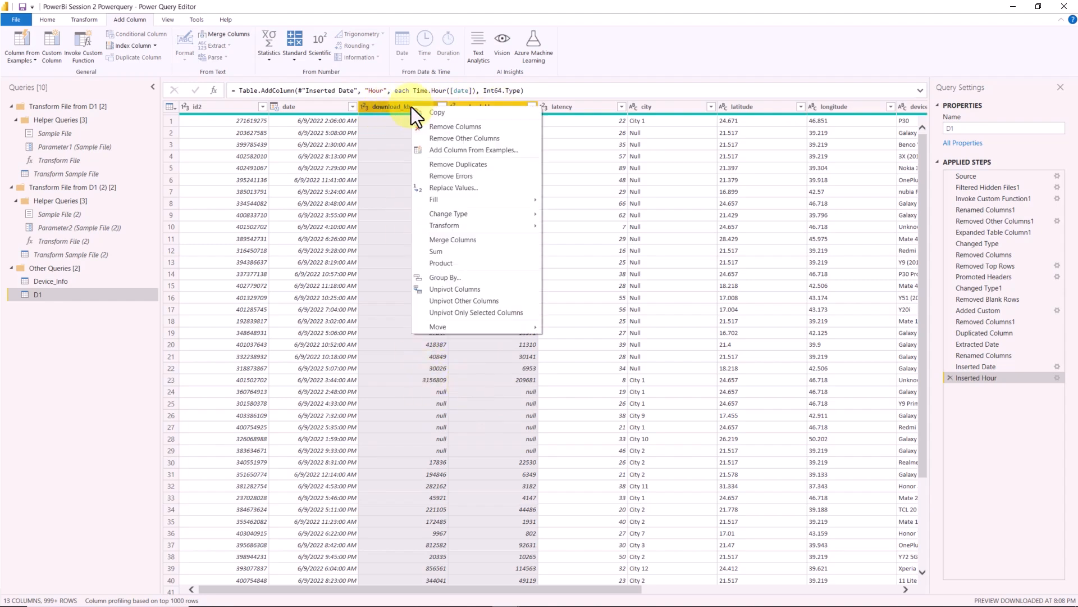
{"action": "left_click", "coordinate": [444, 189]}
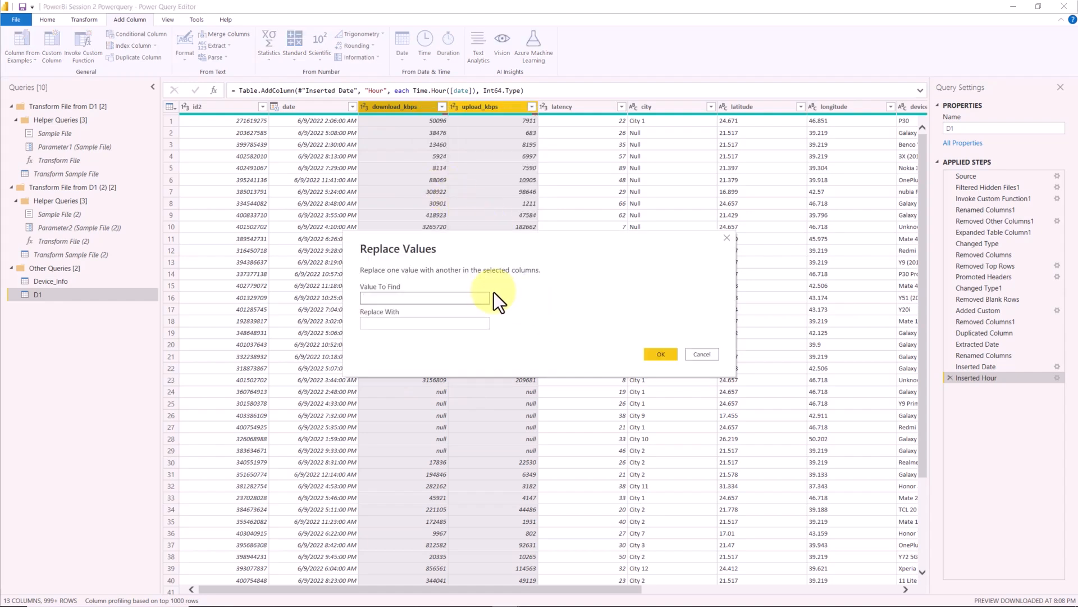
{"action": "type", "text": "null"}
{"action": "key", "text": "Tab"}
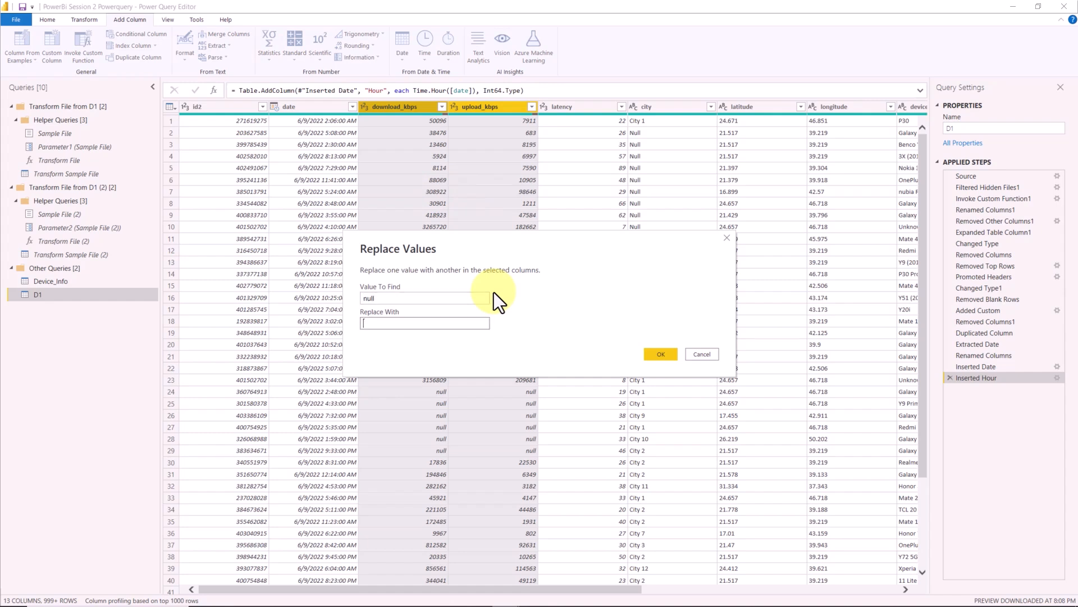
{"action": "type", "text": "0"}
{"action": "left_click", "coordinate": [666, 350]}
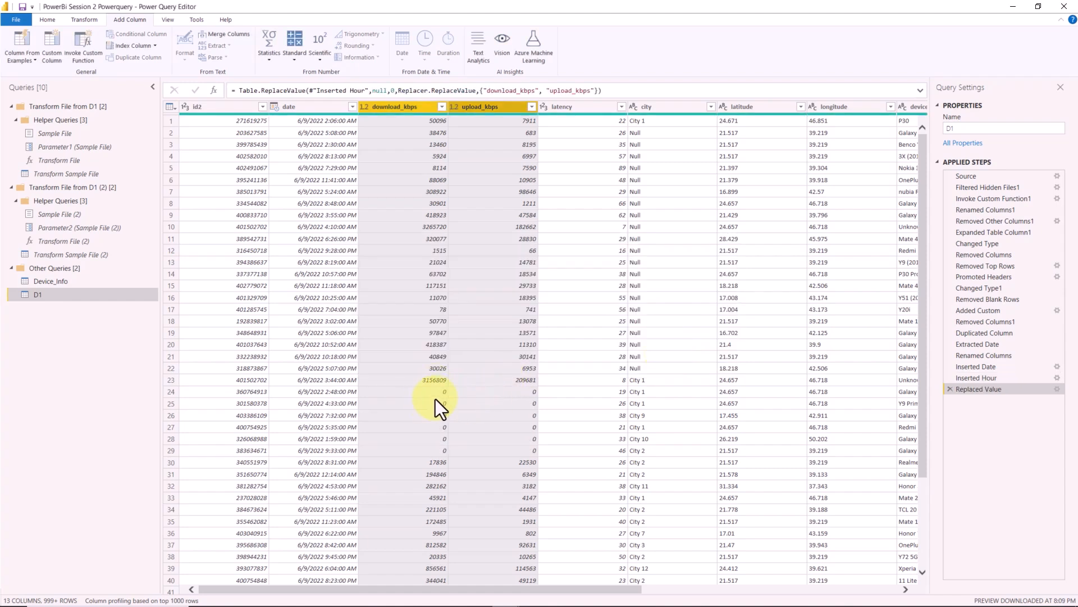
- Load the full list of city values and filter out the rows whose city is "Null"
{"action": "left_click", "coordinate": [467, 121]}
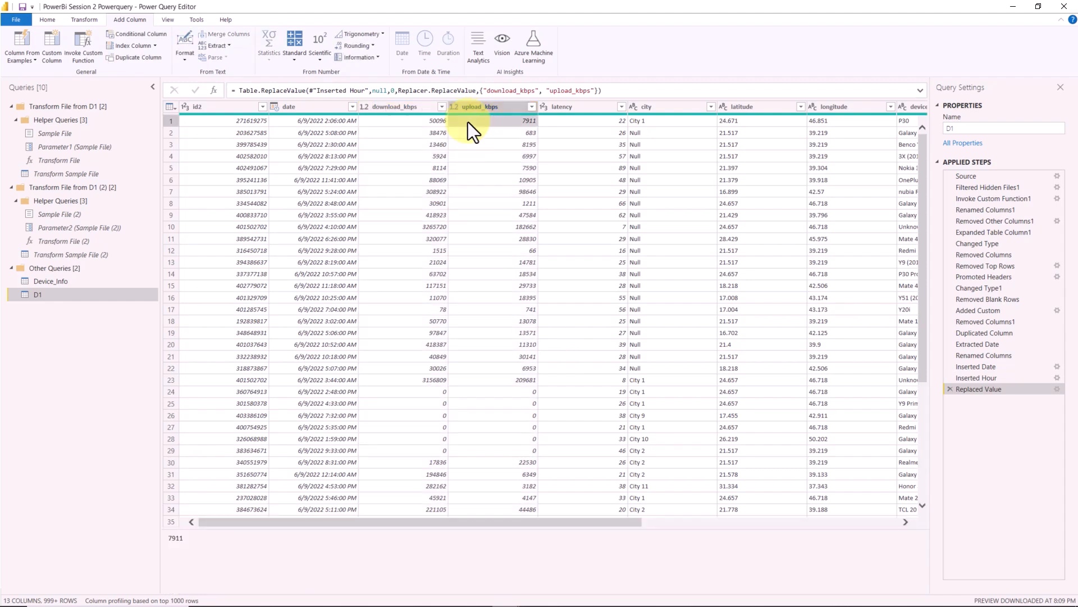
{"action": "left_click", "coordinate": [649, 135]}
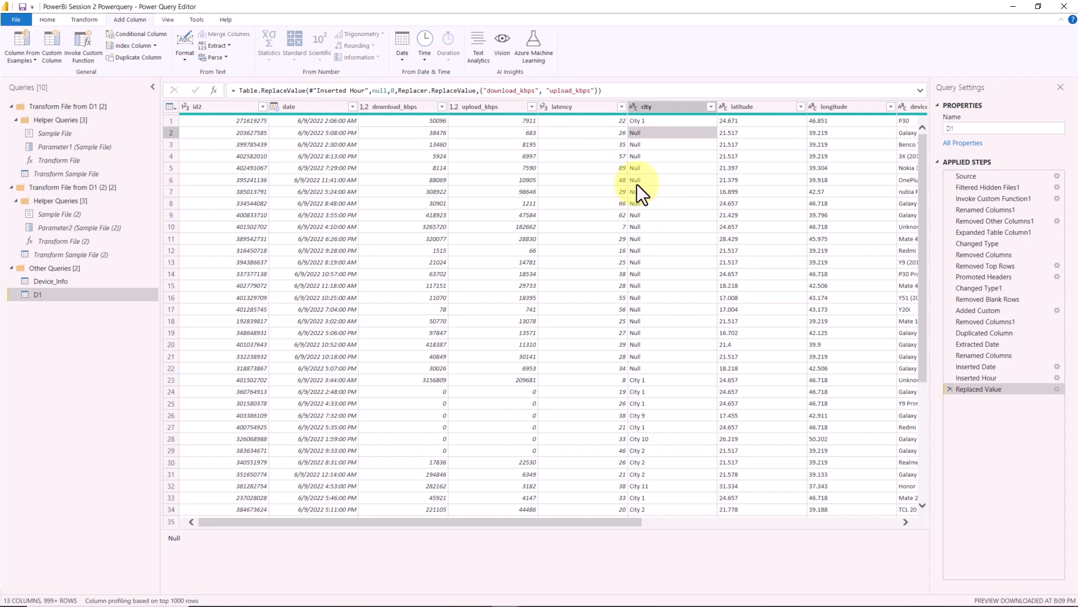
{"action": "left_click", "coordinate": [711, 107]}
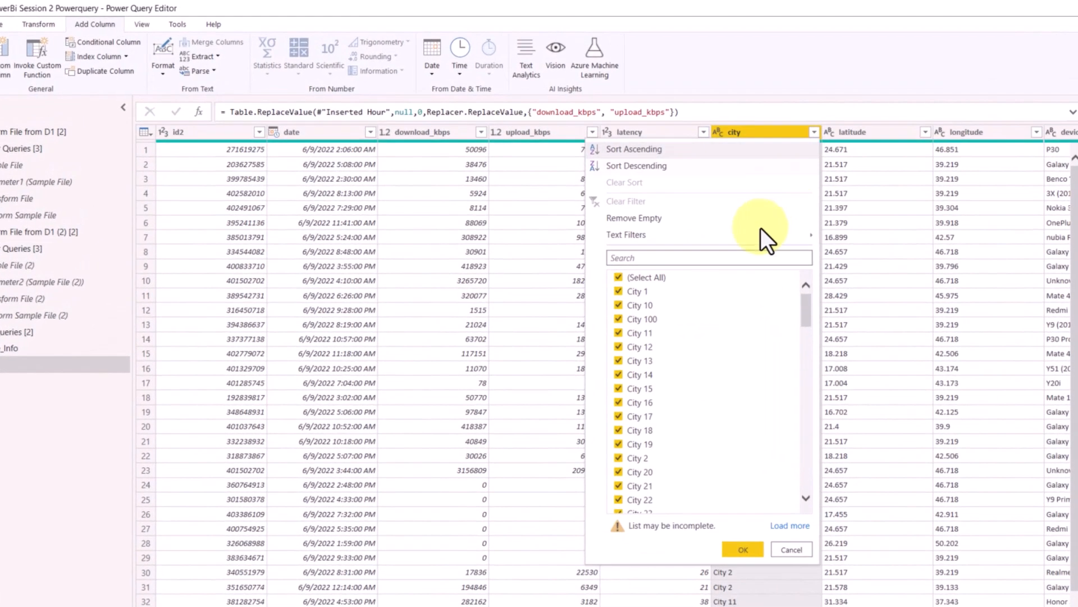
{"action": "left_click", "coordinate": [790, 525]}
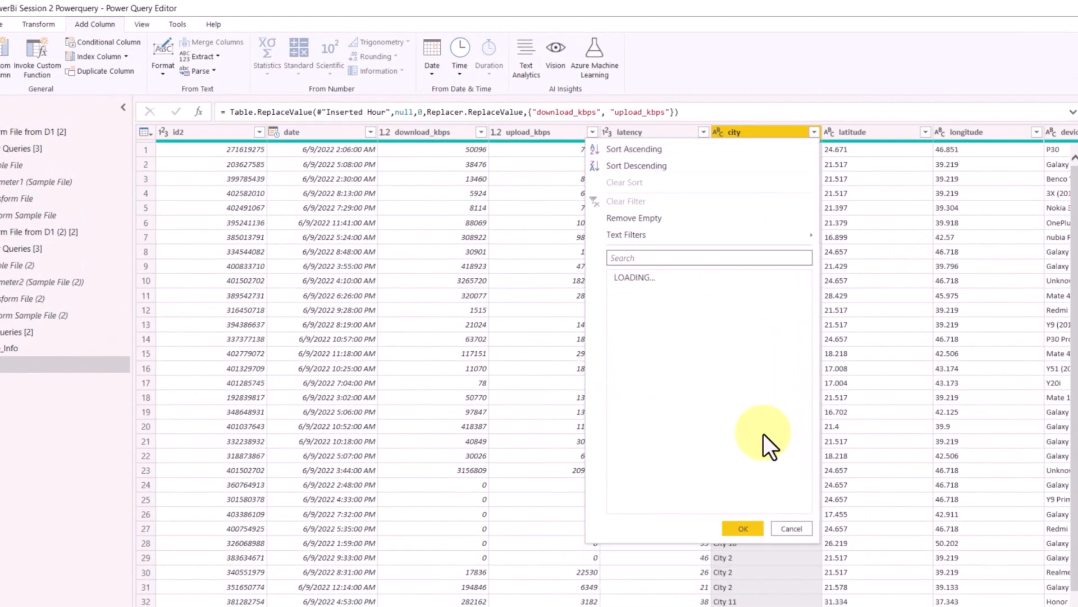
{"action": "left_click_drag", "start_coordinate": [804, 299], "coordinate": [808, 524]}
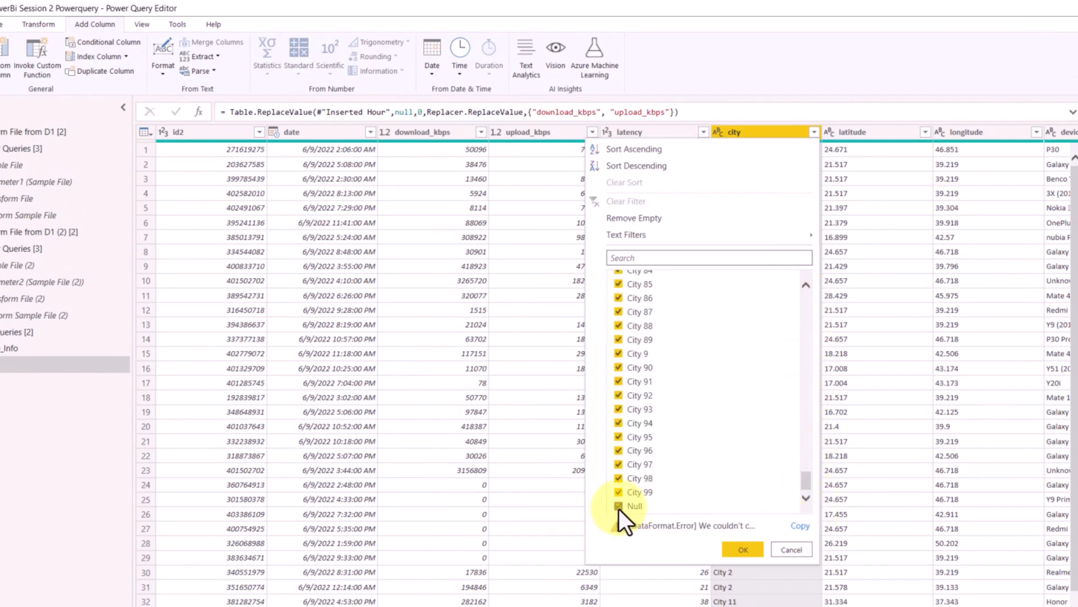
{"action": "left_click", "coordinate": [619, 507]}
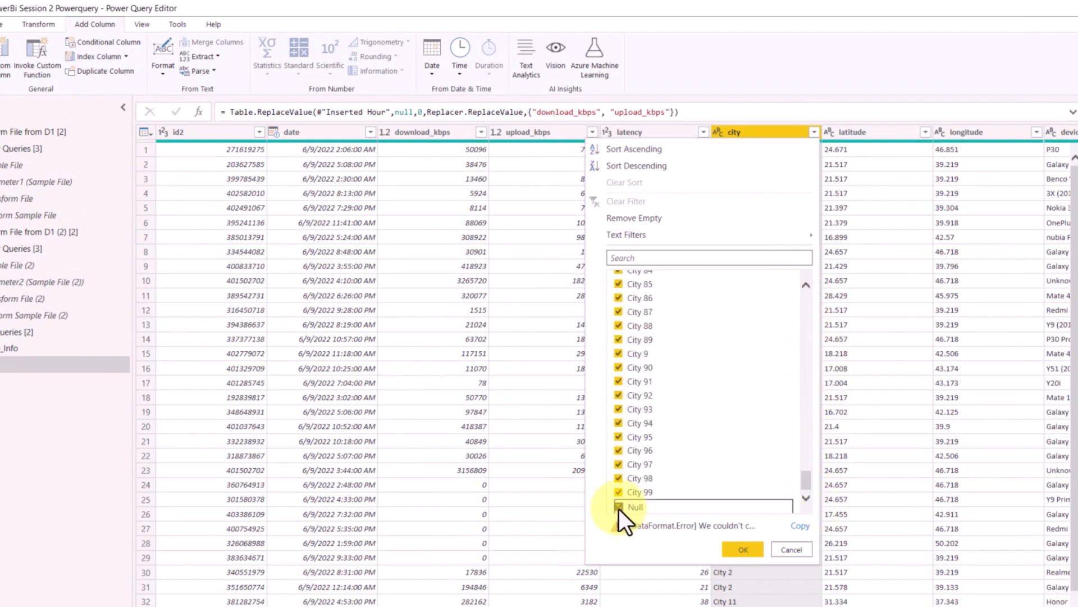
{"action": "left_click", "coordinate": [746, 551]}
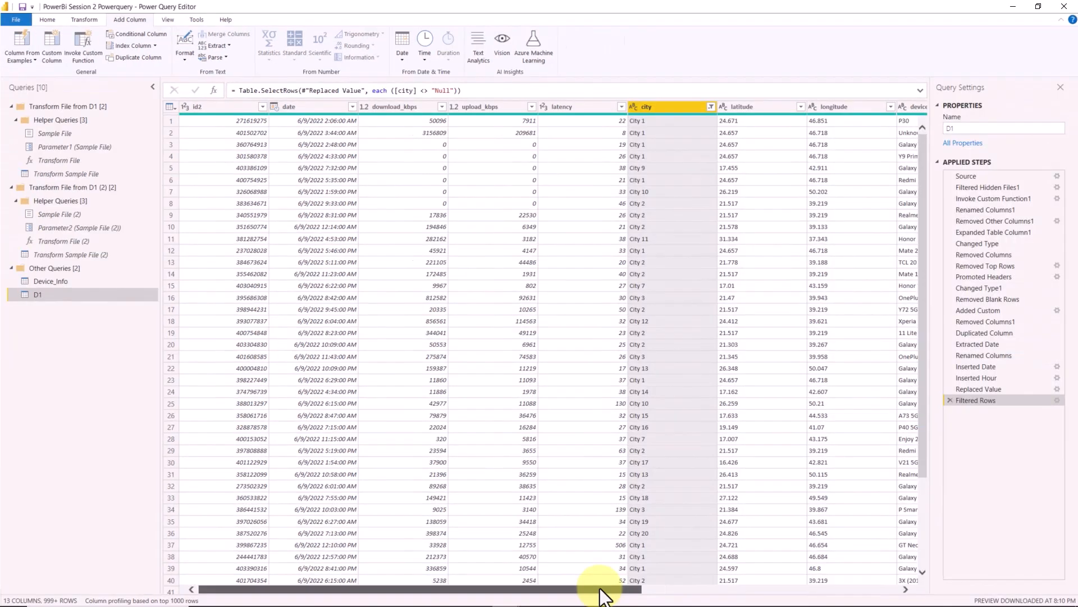
- Filter out the rows with null in the dl speed(Mbps) column
{"action": "left_click_drag", "start_coordinate": [601, 589], "coordinate": [699, 589]}
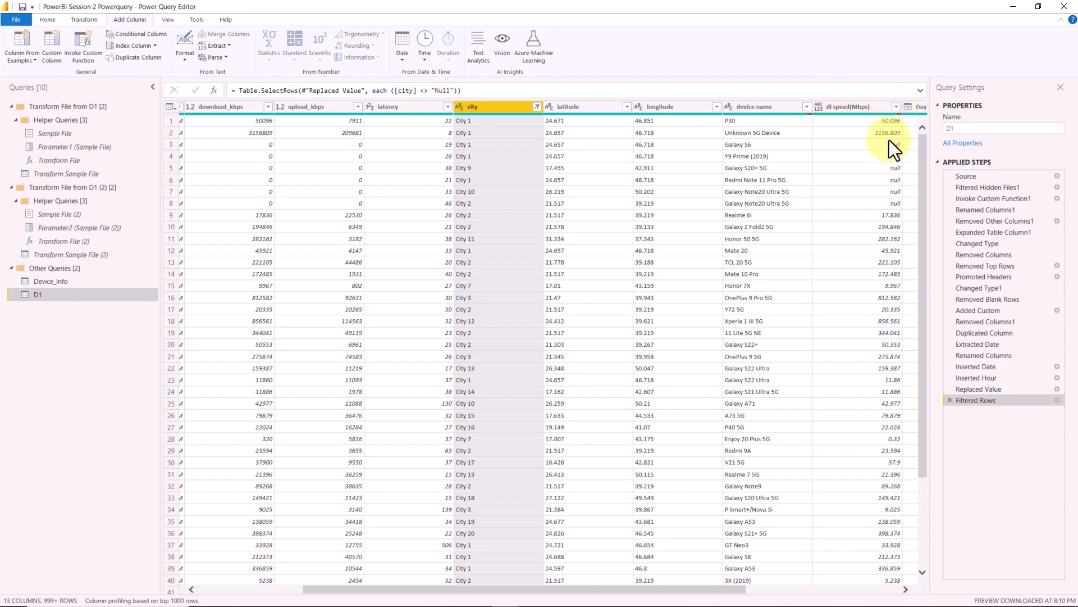
{"action": "left_click", "coordinate": [897, 108]}
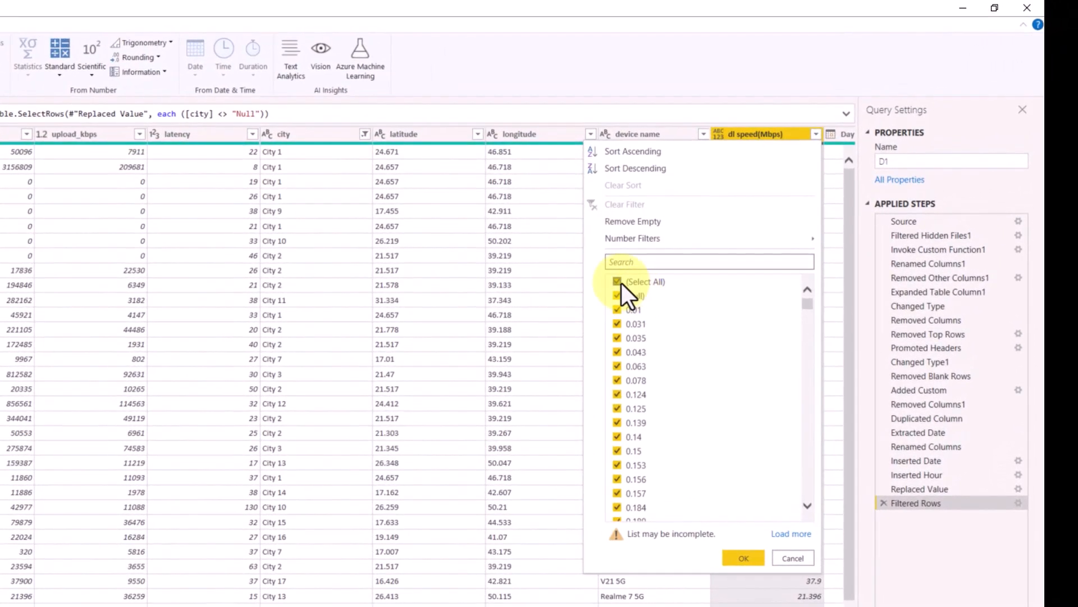
{"action": "left_click", "coordinate": [618, 296]}
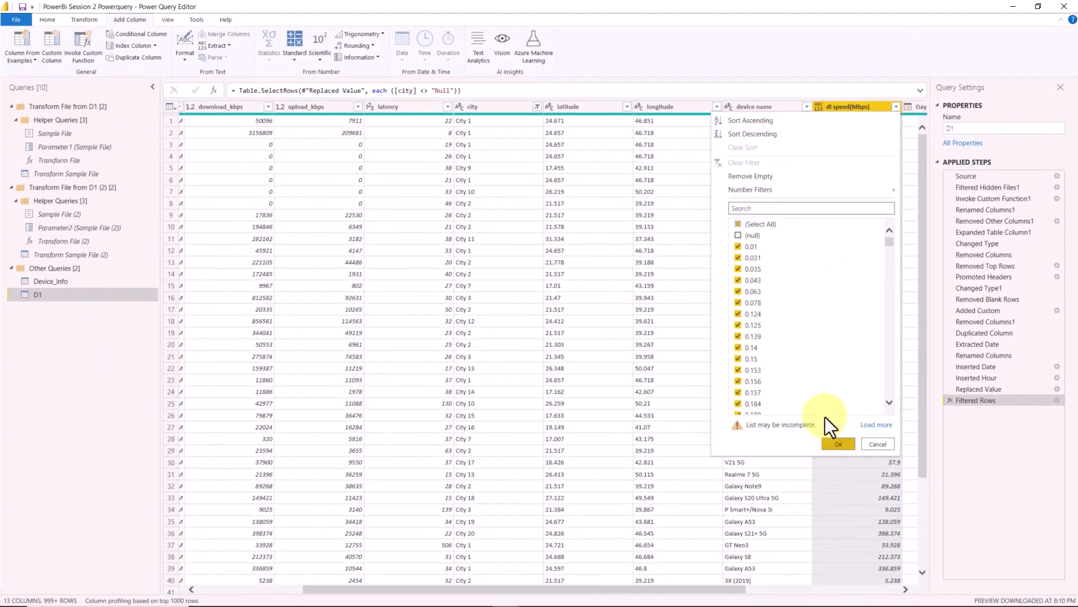
{"action": "left_click", "coordinate": [744, 557]}
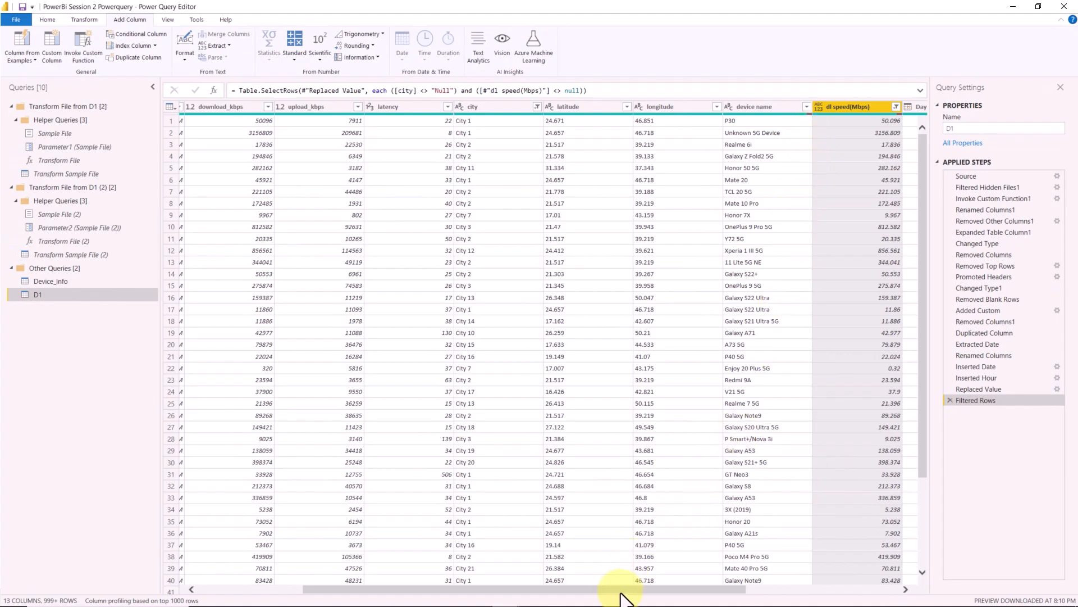
- Select all columns of the D1 table and remove the duplicate rows
{"action": "left_click_drag", "start_coordinate": [621, 591], "coordinate": [476, 590]}
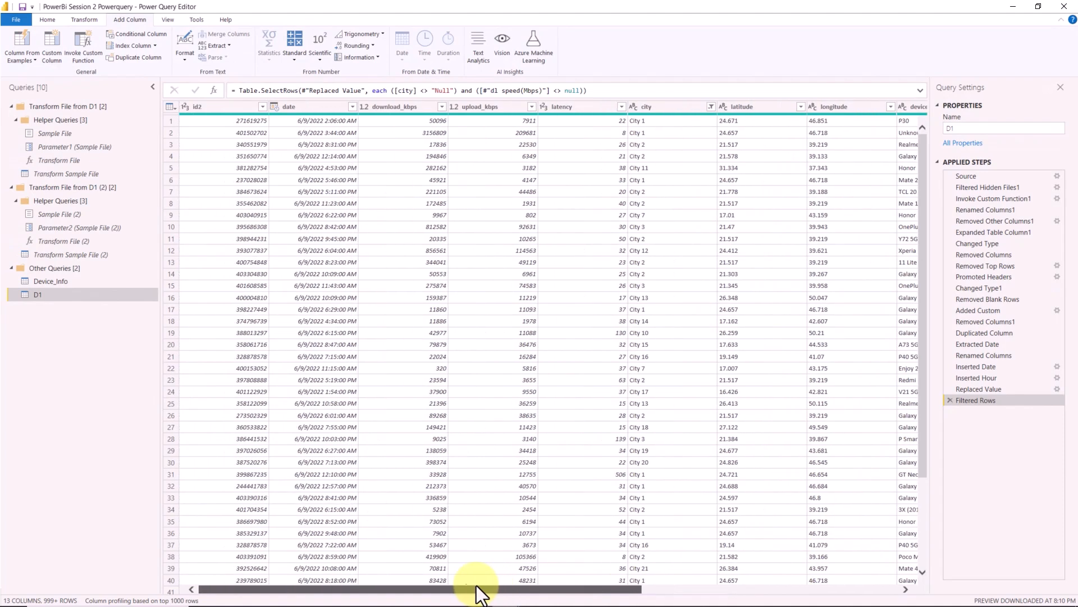
{"action": "left_click", "coordinate": [47, 23]}
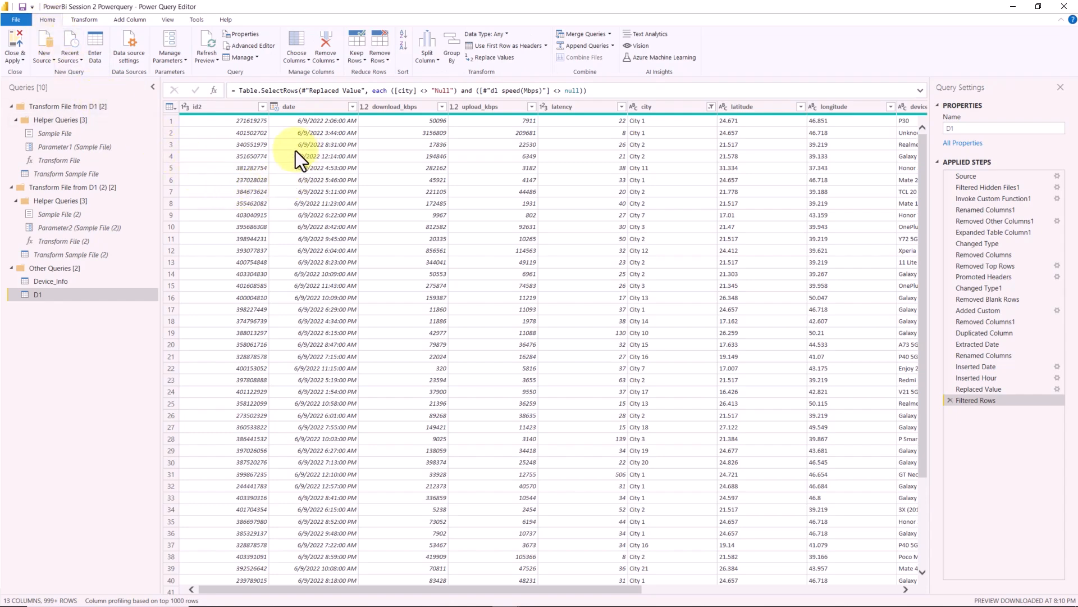
{"action": "right_click", "coordinate": [291, 109]}
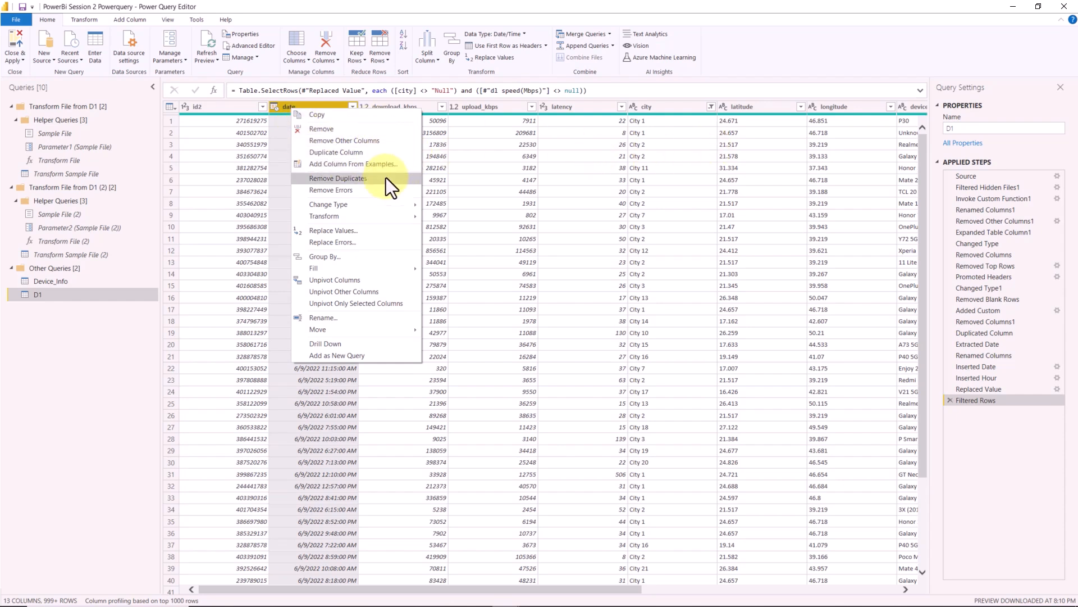
{"action": "left_click", "coordinate": [244, 161]}
{"action": "key", "text": "ctrl+a"}
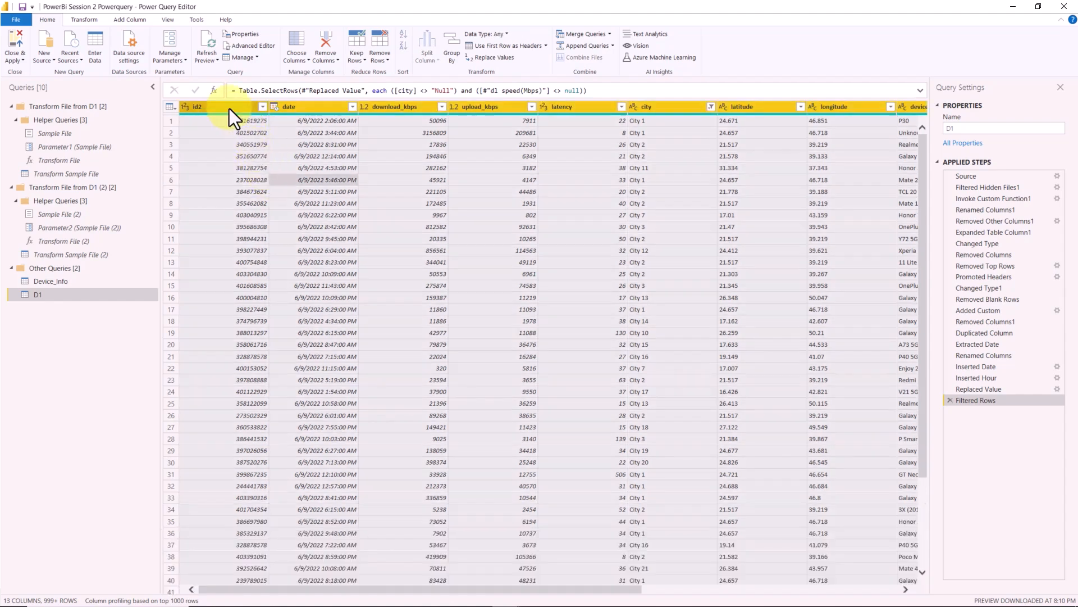
{"action": "right_click", "coordinate": [230, 109]}
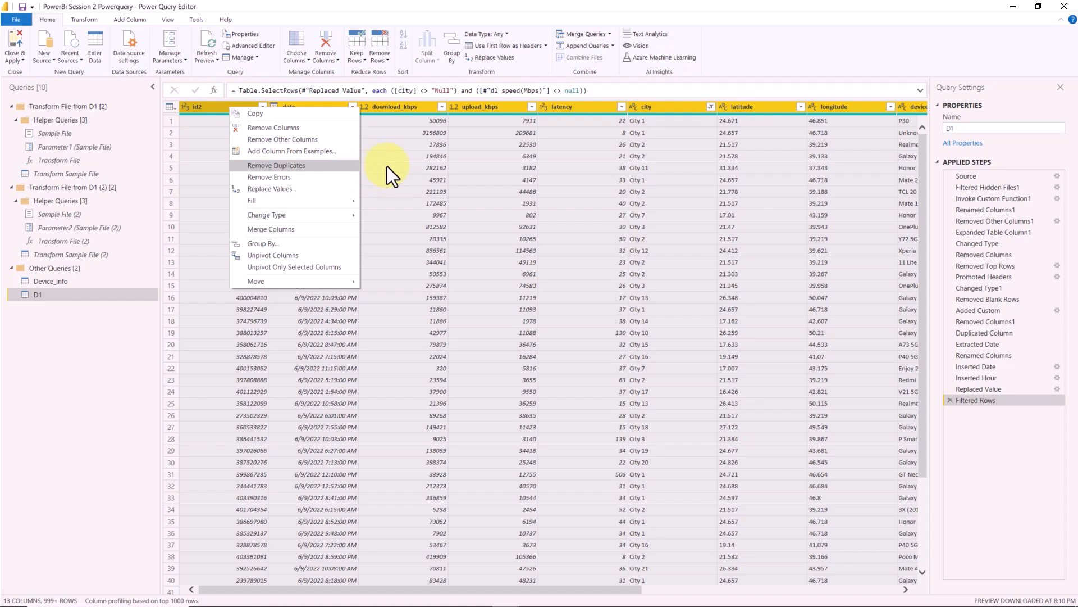
{"action": "left_click", "coordinate": [304, 164]}
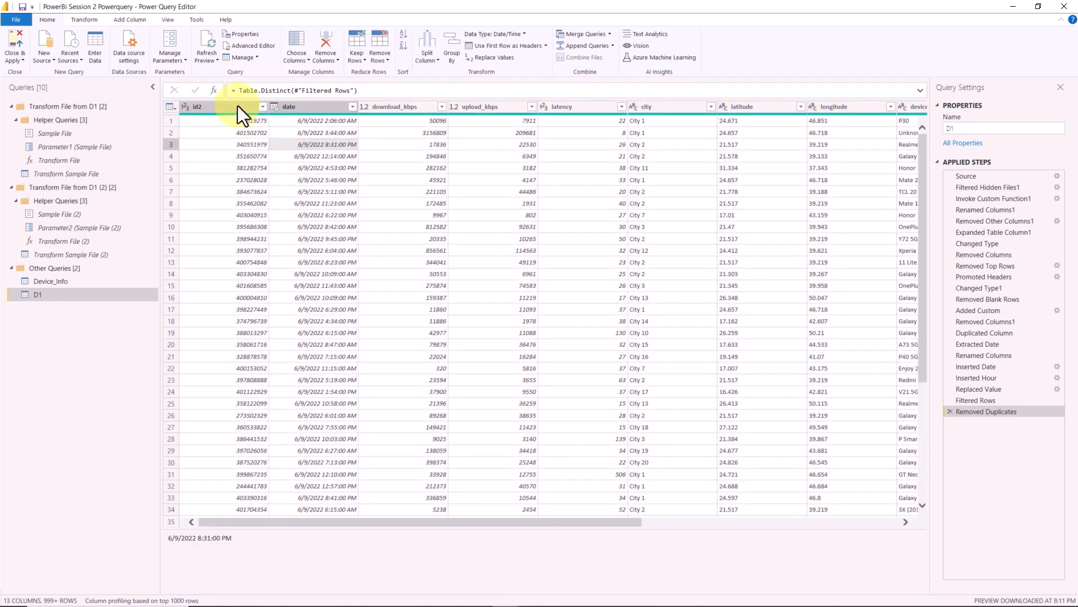
- Change the data type of the download_kbps column to Text
{"action": "right_click", "coordinate": [238, 105]}
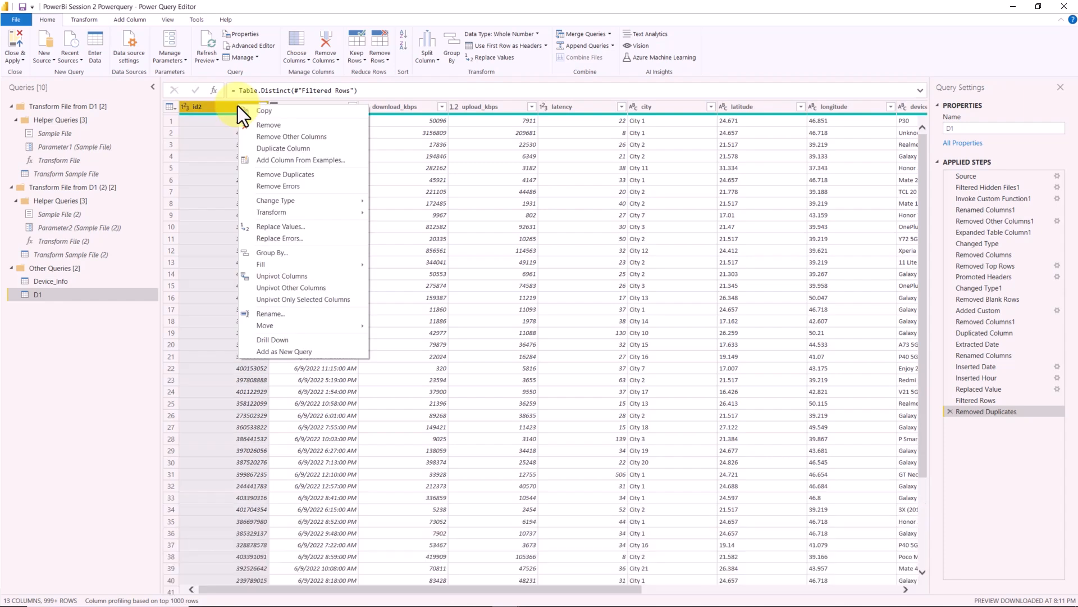
{"action": "mouse_move", "coordinate": [346, 205]}
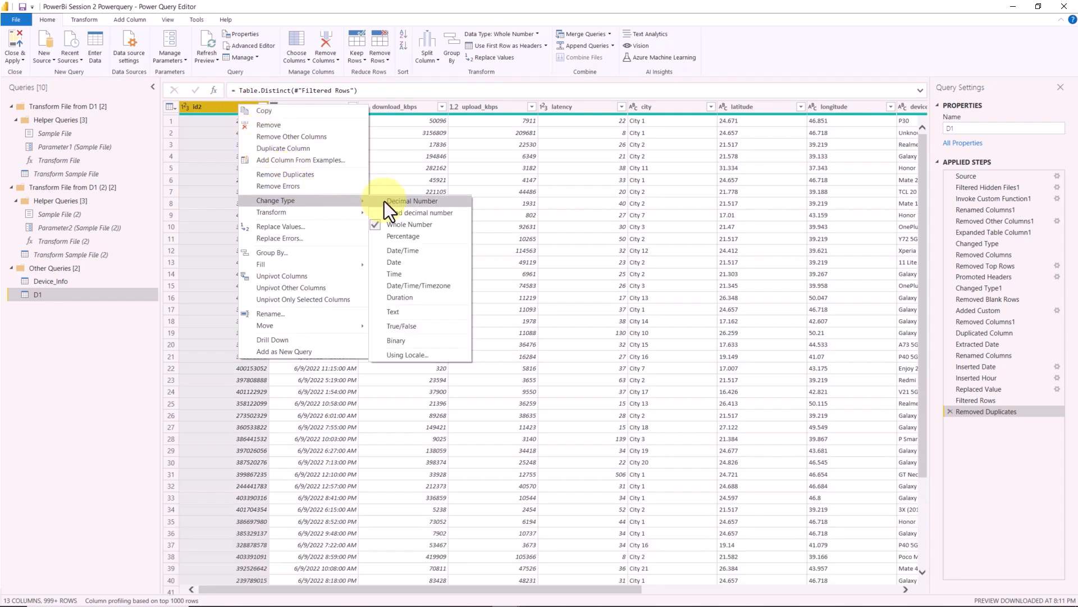
{"action": "right_click", "coordinate": [424, 108]}
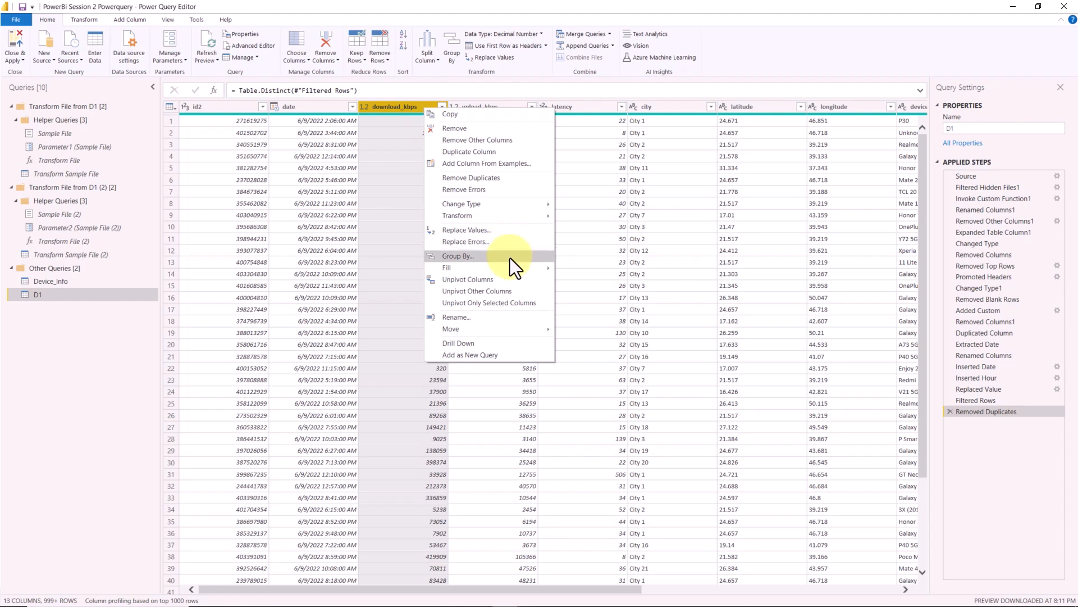
{"action": "mouse_move", "coordinate": [527, 202]}
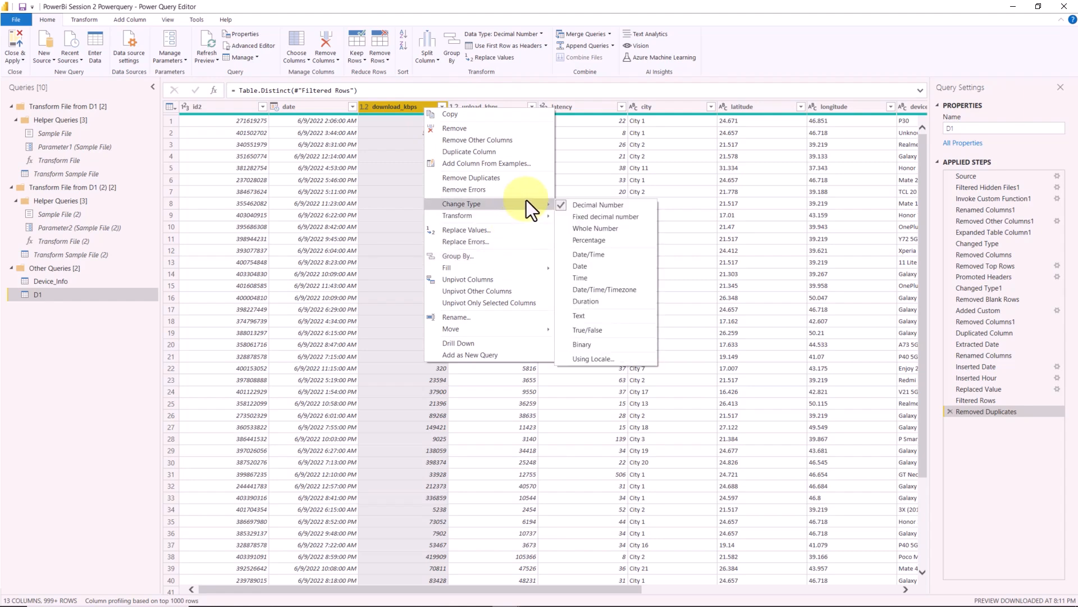
{"action": "left_click", "coordinate": [595, 314]}
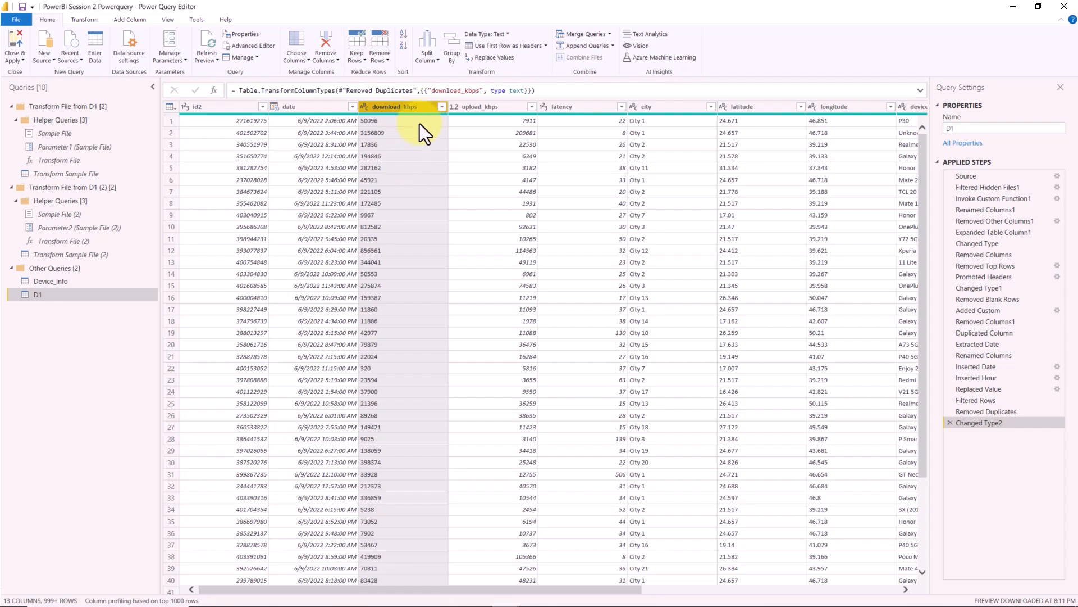
- Delete the applied step that converted the download_kbps column to text
{"action": "right_click", "coordinate": [427, 104]}
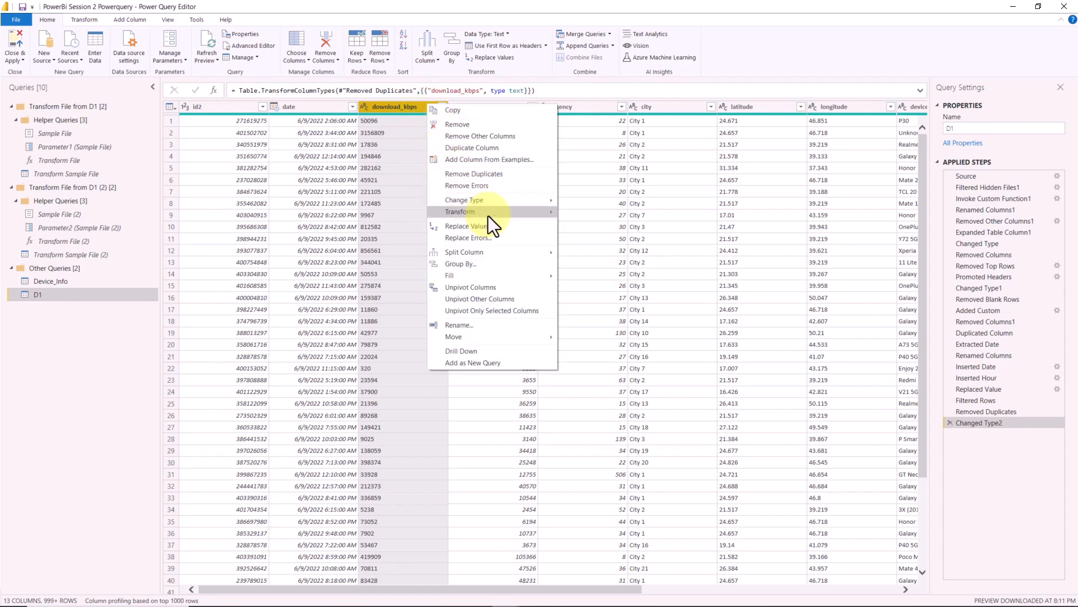
{"action": "mouse_move", "coordinate": [539, 201]}
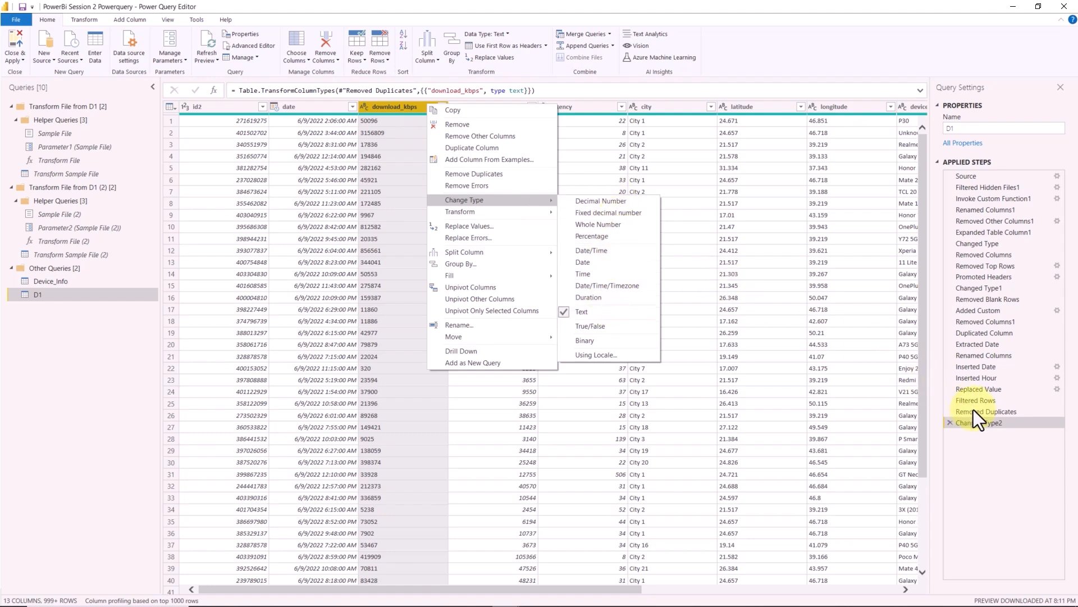
{"action": "left_click", "coordinate": [996, 427]}
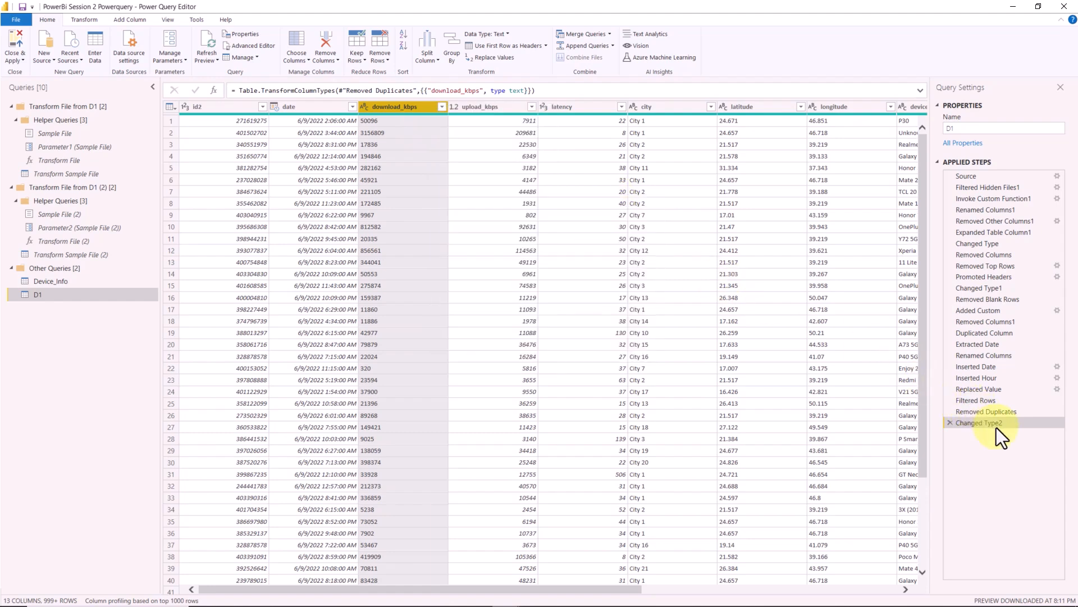
{"action": "left_click", "coordinate": [951, 423]}
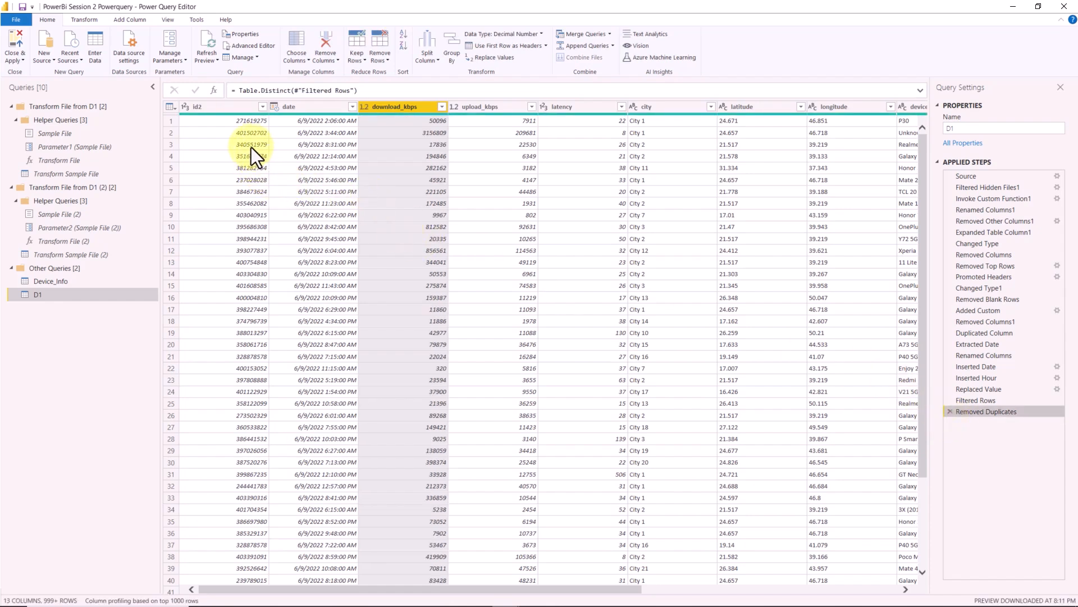
- Detect the data types of all D1 columns automatically and inspect the full type-change formula
{"action": "left_click", "coordinate": [251, 147]}
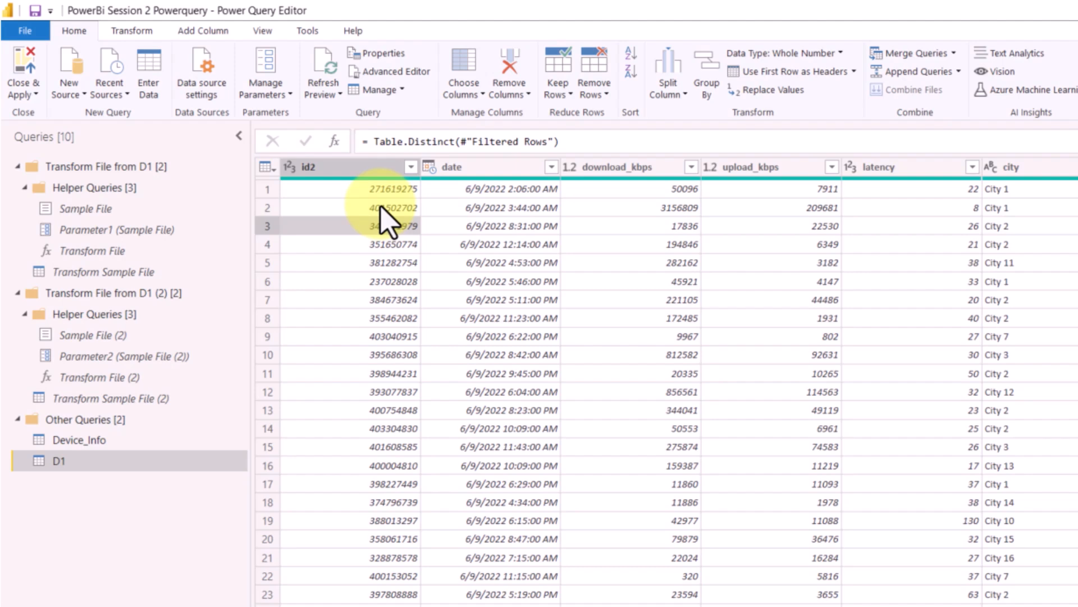
{"action": "left_click", "coordinate": [147, 35]}
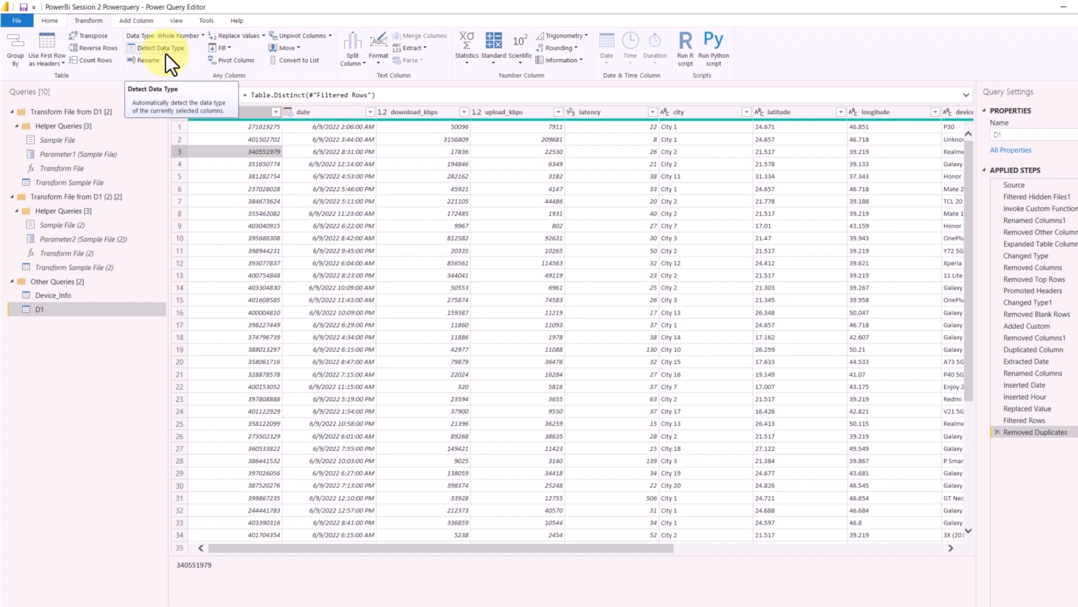
{"action": "left_click", "coordinate": [250, 176]}
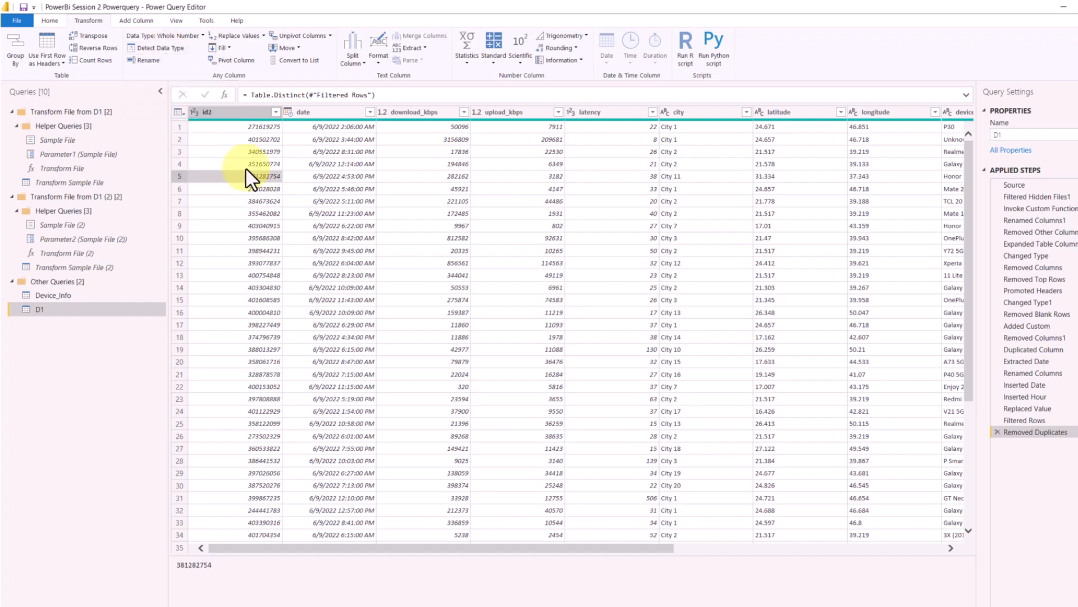
{"action": "key", "text": "ctrl+a"}
{"action": "left_click", "coordinate": [161, 52]}
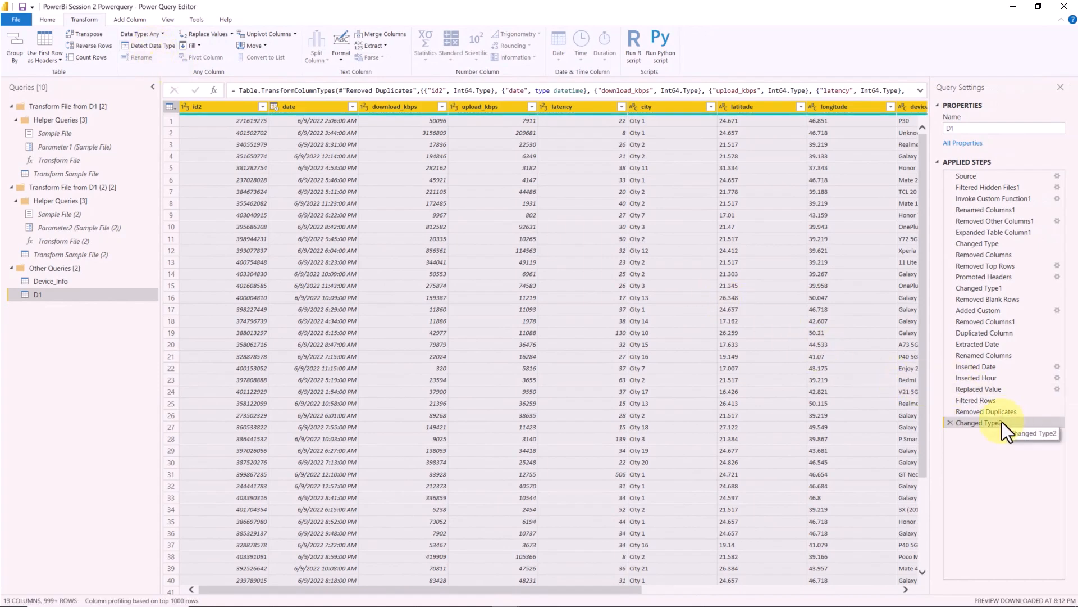
{"action": "left_click", "coordinate": [920, 91]}
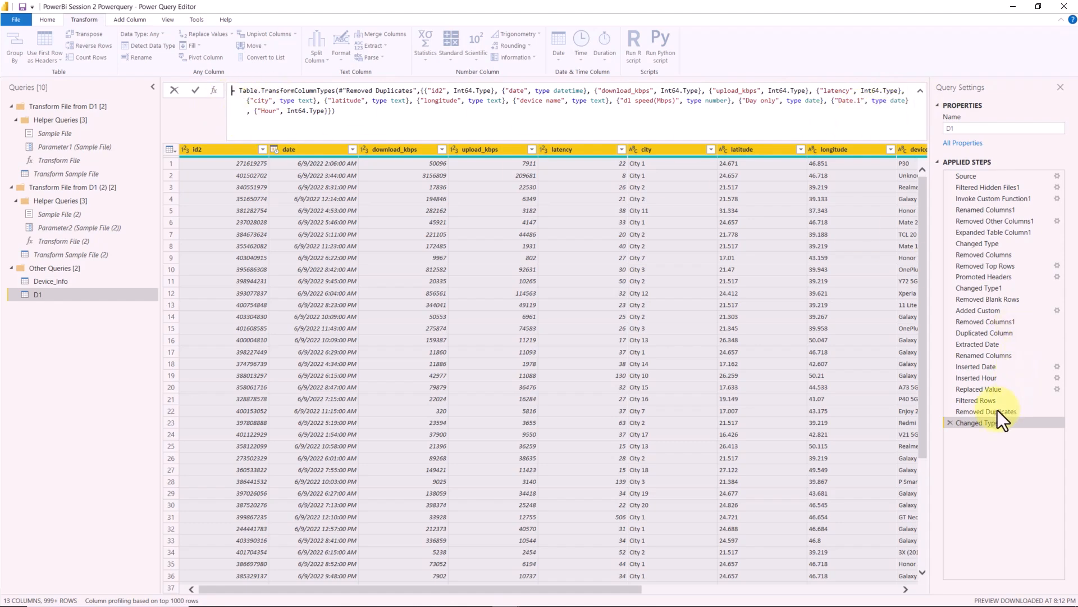
{"action": "left_click", "coordinate": [920, 92]}
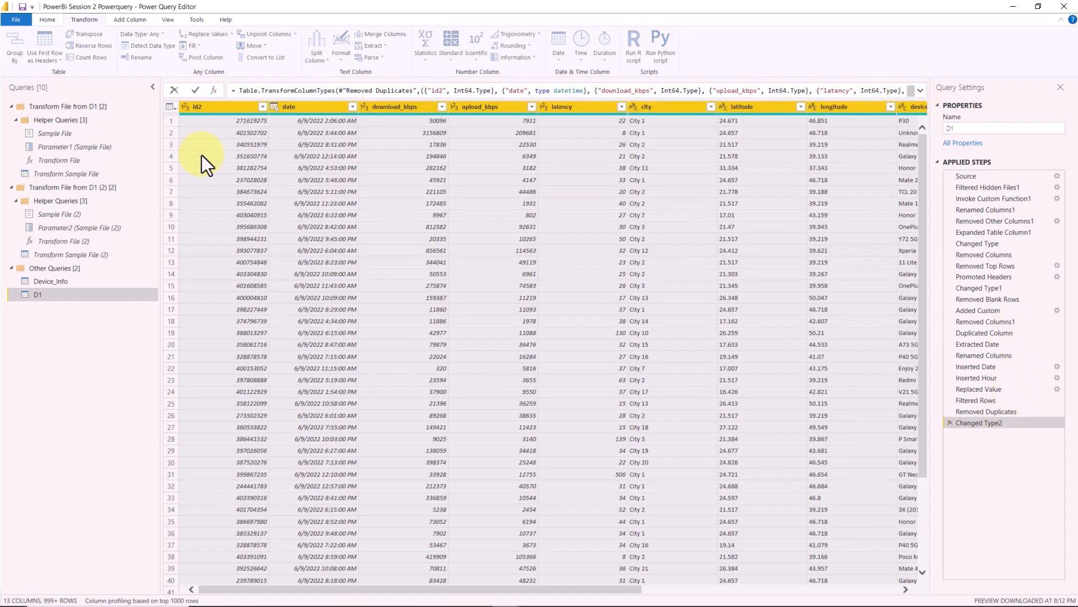
- Examine the D1 query's preview refresh options and its complete M code in the Advanced Editor
{"action": "left_click", "coordinate": [48, 20]}
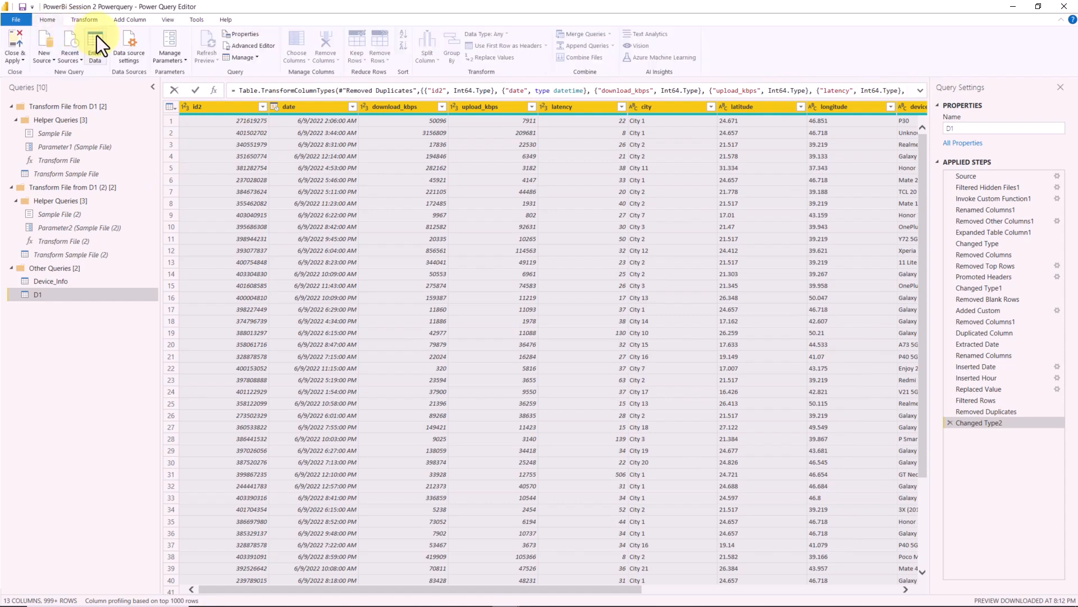
{"action": "left_click", "coordinate": [247, 140]}
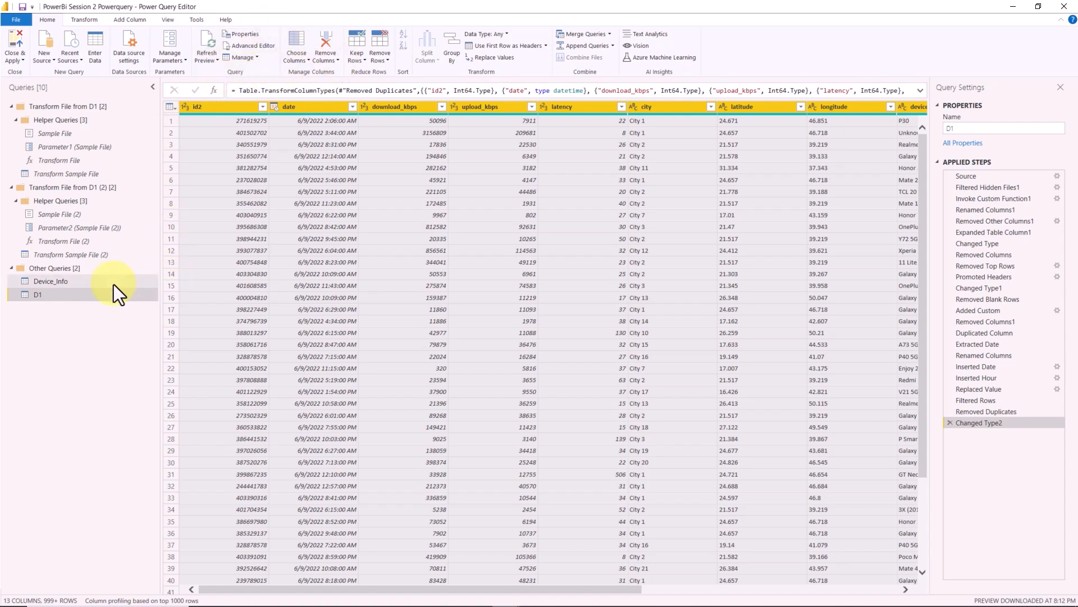
{"action": "left_click", "coordinate": [207, 60]}
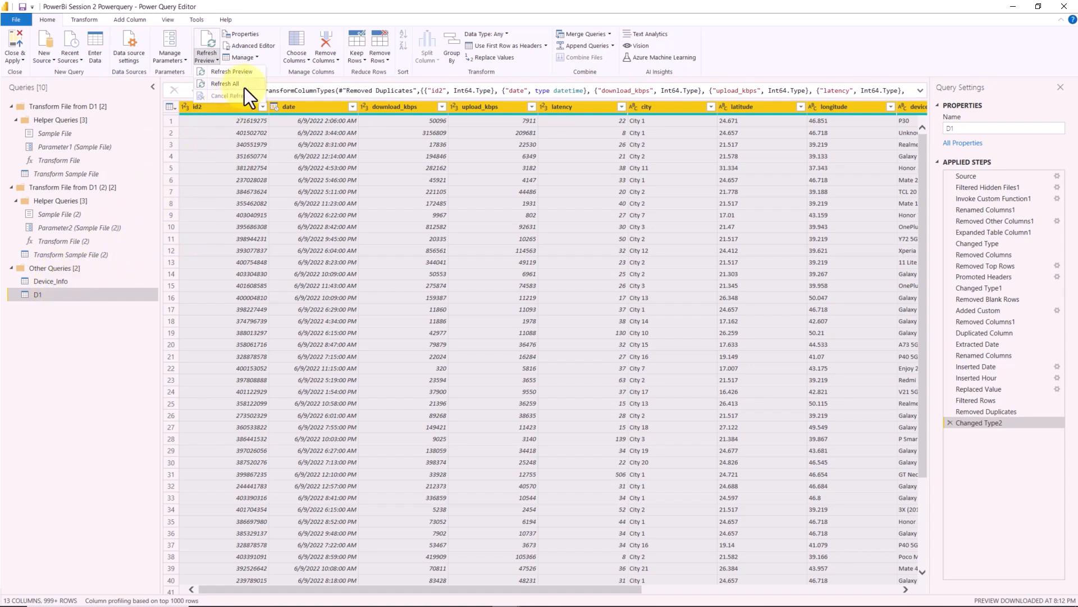
{"action": "left_click", "coordinate": [306, 10]}
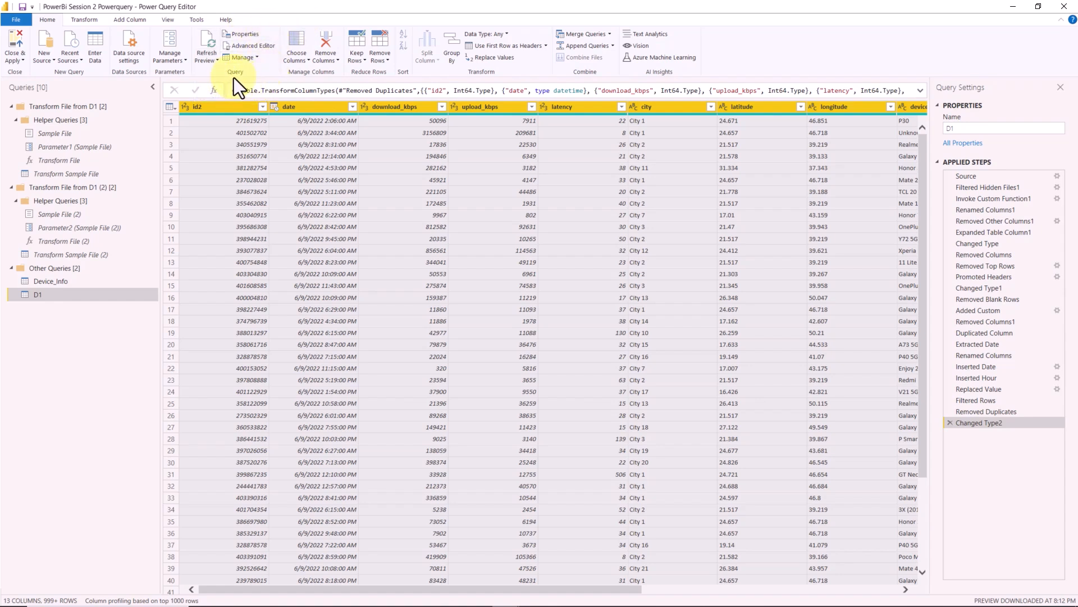
{"action": "left_click", "coordinate": [251, 45]}
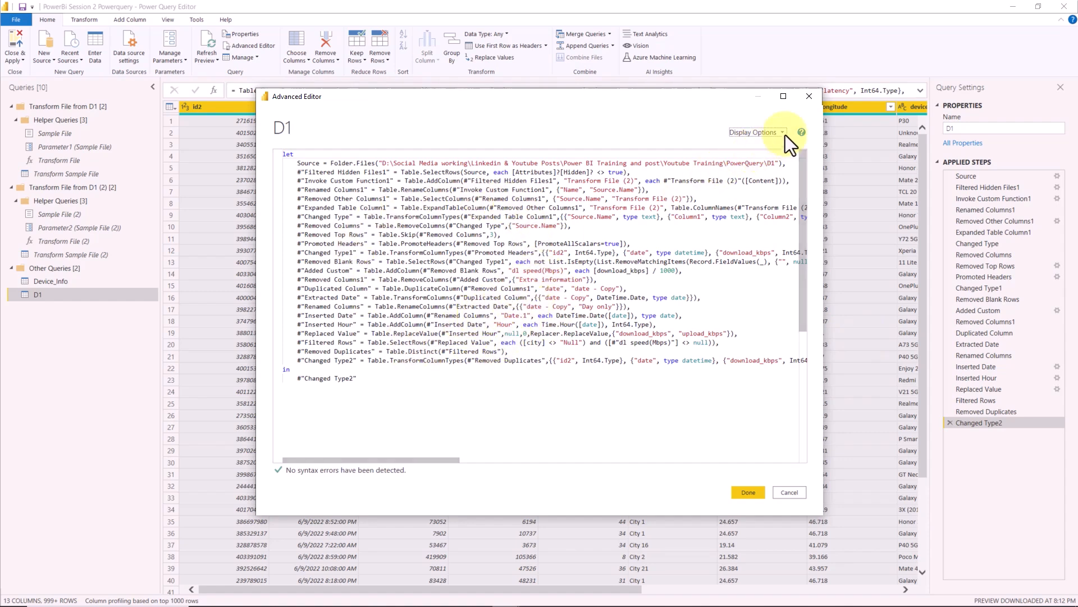
{"action": "left_click", "coordinate": [809, 99]}
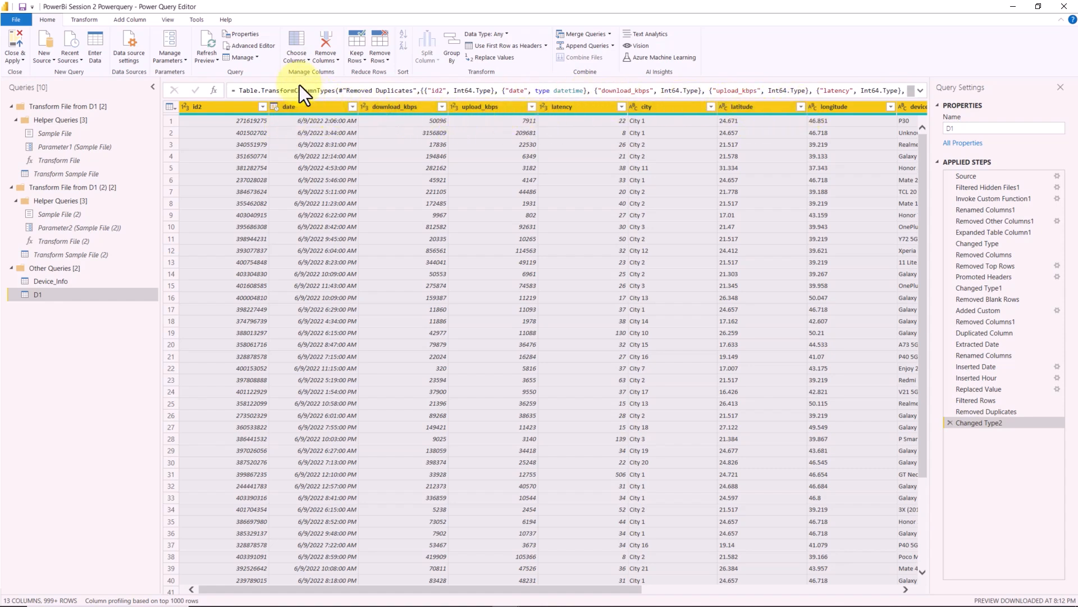
- Use Go to Column to search for "hour" and jump to the Hour column
{"action": "left_click", "coordinate": [391, 106]}
{"action": "left_click", "coordinate": [556, 108], "text": "shift"}
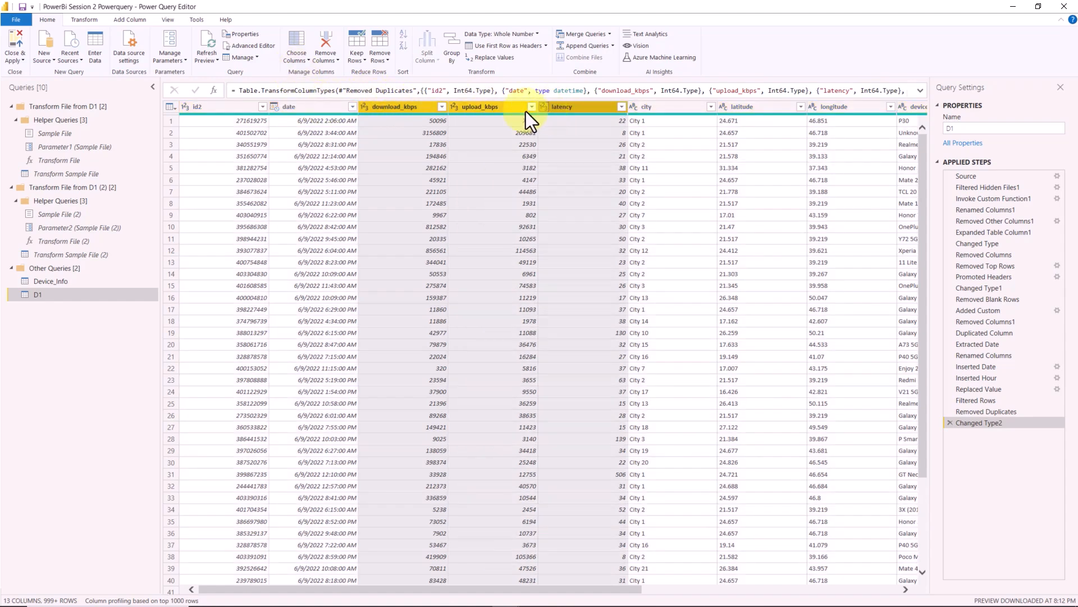
{"action": "left_click", "coordinate": [296, 59]}
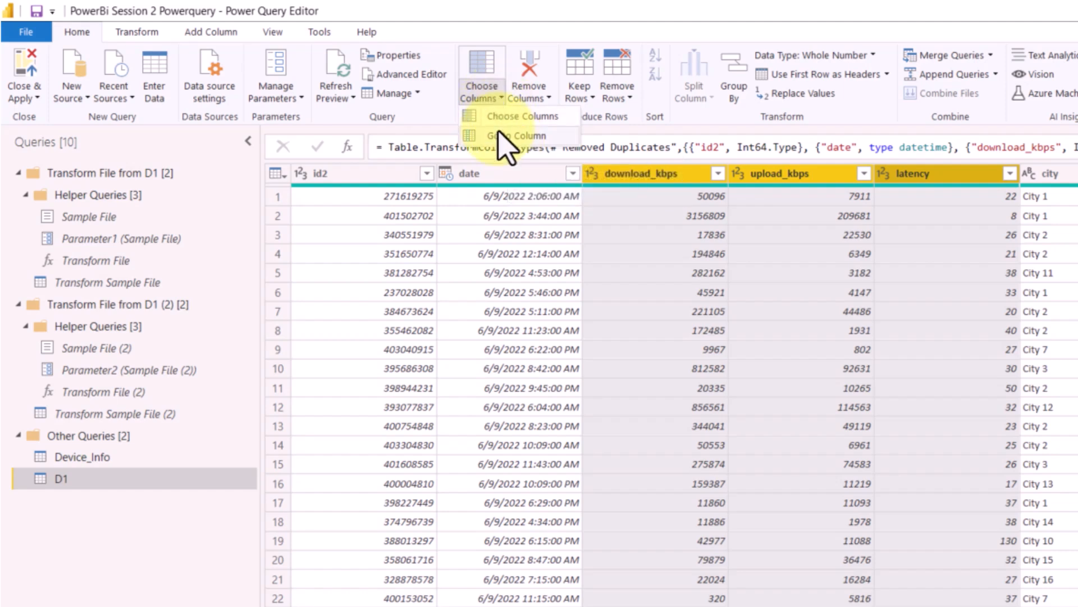
{"action": "left_click", "coordinate": [499, 136]}
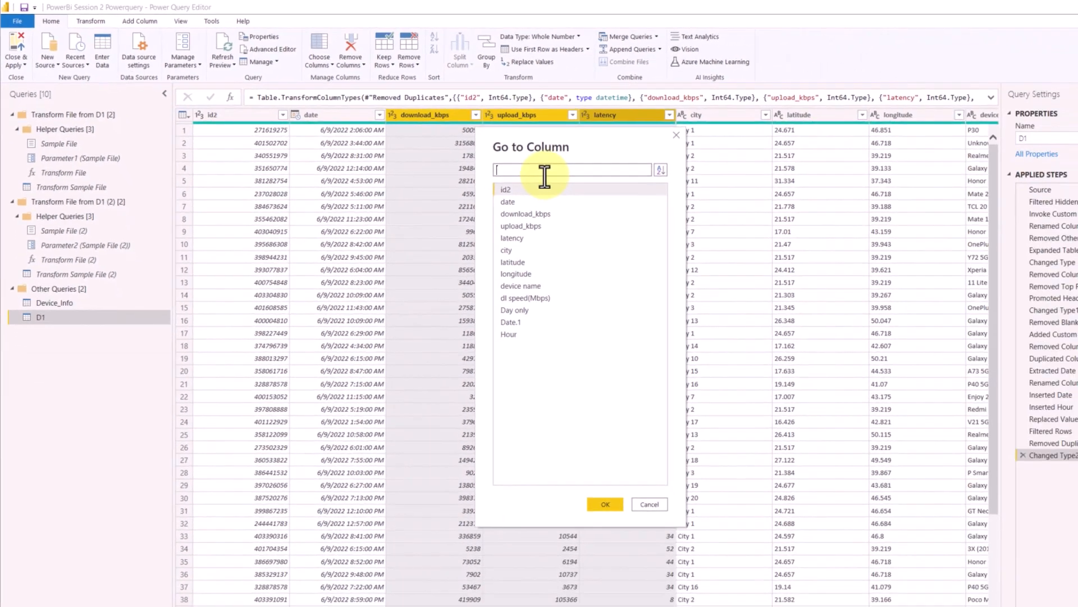
{"action": "type", "text": "hour"}
{"action": "left_click", "coordinate": [532, 189]}
{"action": "double_click", "coordinate": [531, 189]}
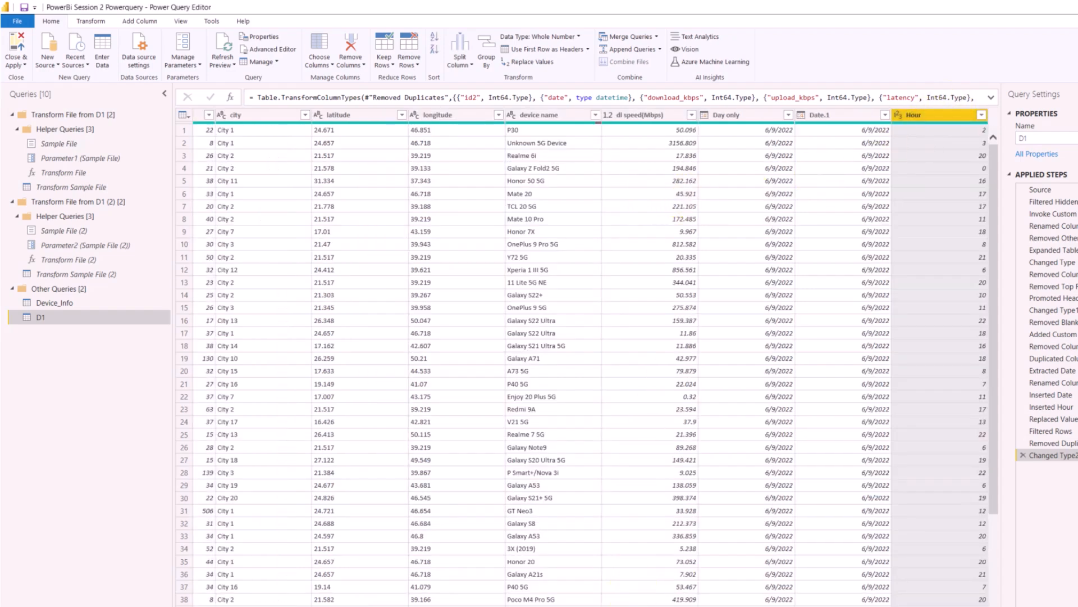
- Choose the columns to keep in D1, excluding Day only, Date.1 and Hour
{"action": "scroll", "coordinate": [590, 359], "scroll_direction": "left", "scroll_amount": 8}
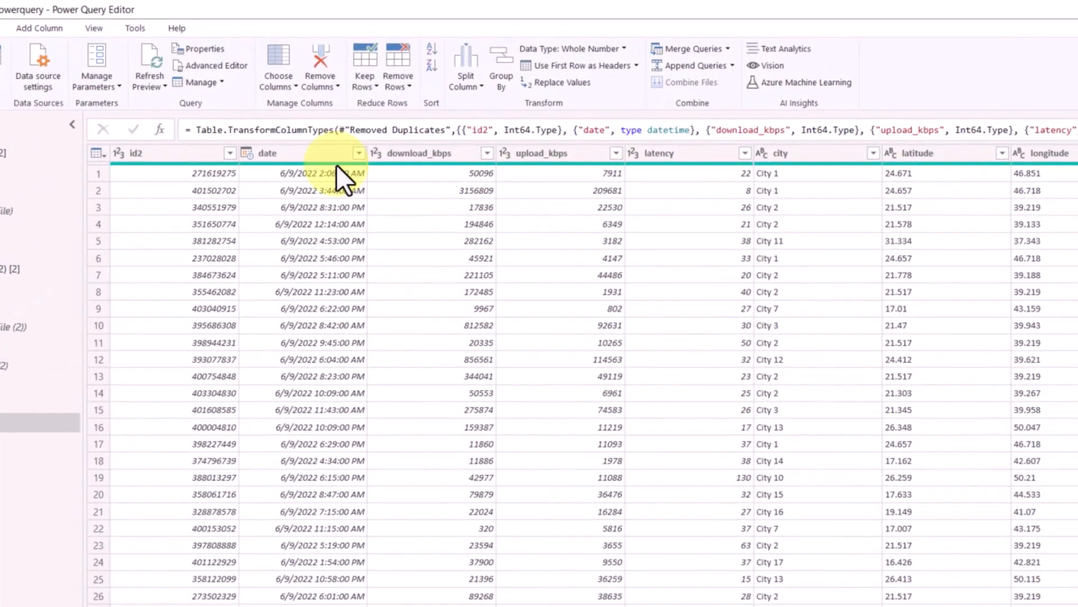
{"action": "left_click", "coordinate": [275, 84]}
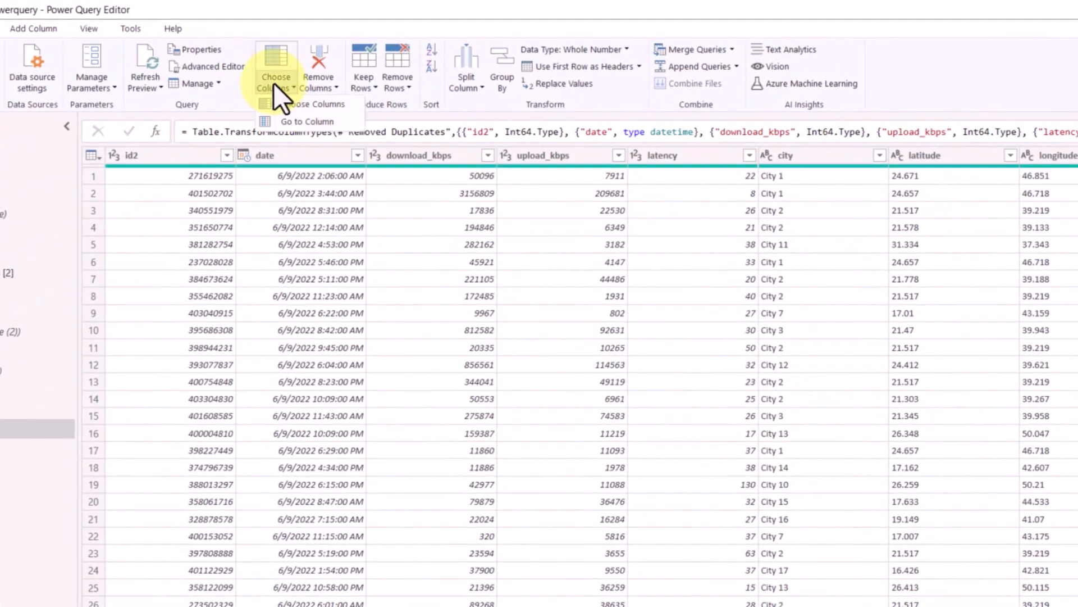
{"action": "left_click", "coordinate": [315, 109]}
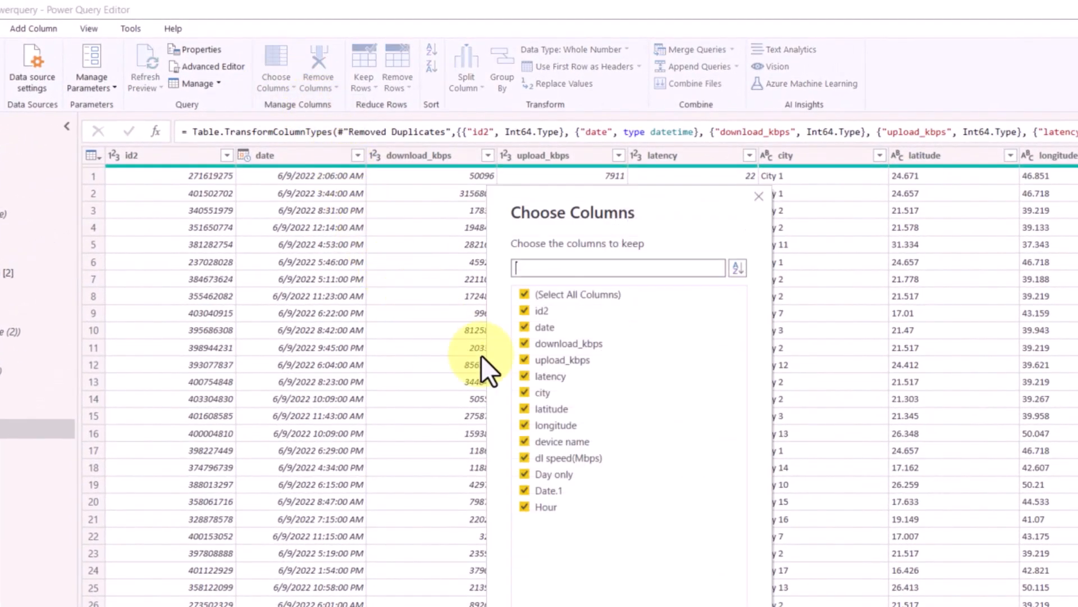
{"action": "left_click", "coordinate": [525, 497]}
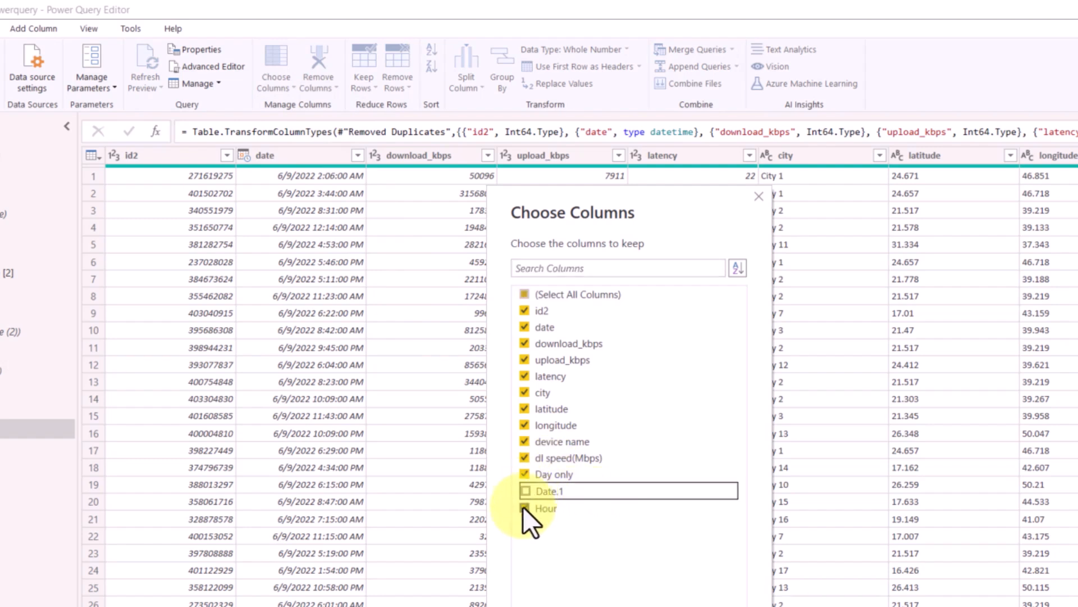
{"action": "left_click", "coordinate": [523, 477]}
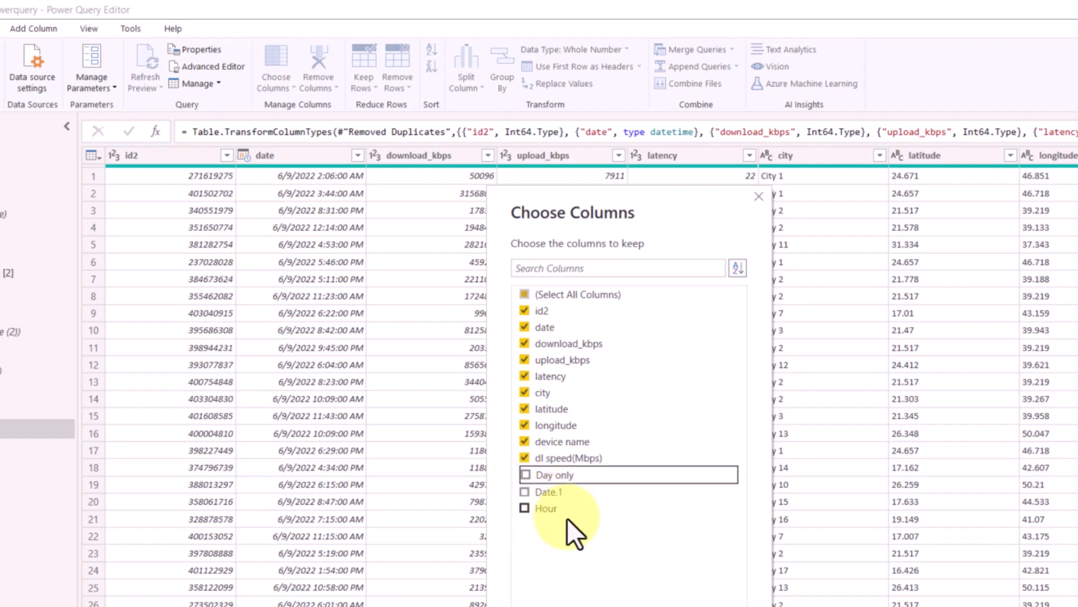
{"action": "left_click", "coordinate": [570, 496]}
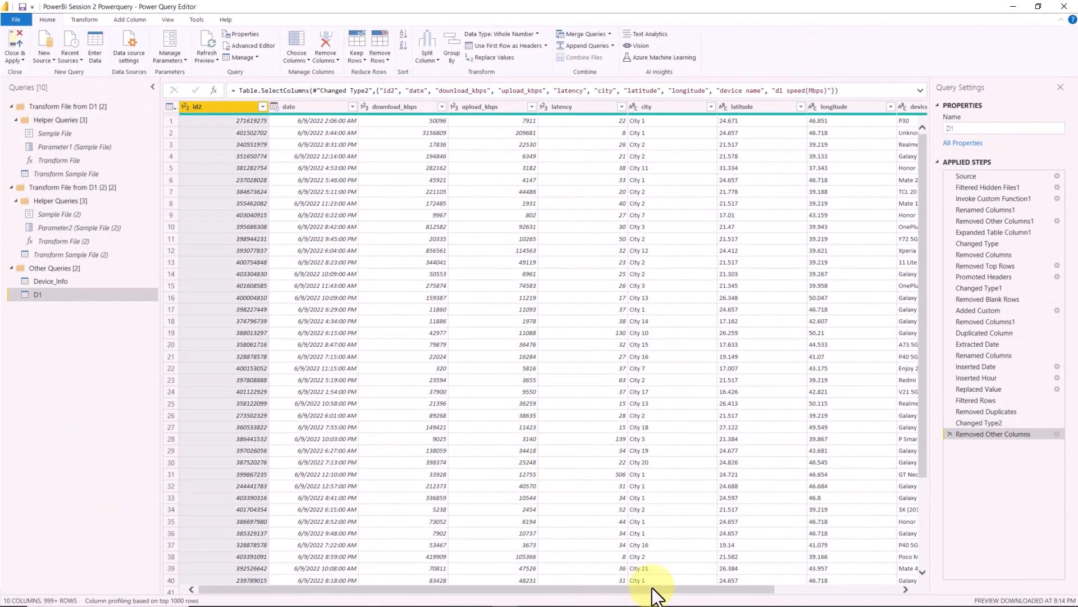
{"action": "left_click_drag", "start_coordinate": [653, 588], "coordinate": [801, 590]}
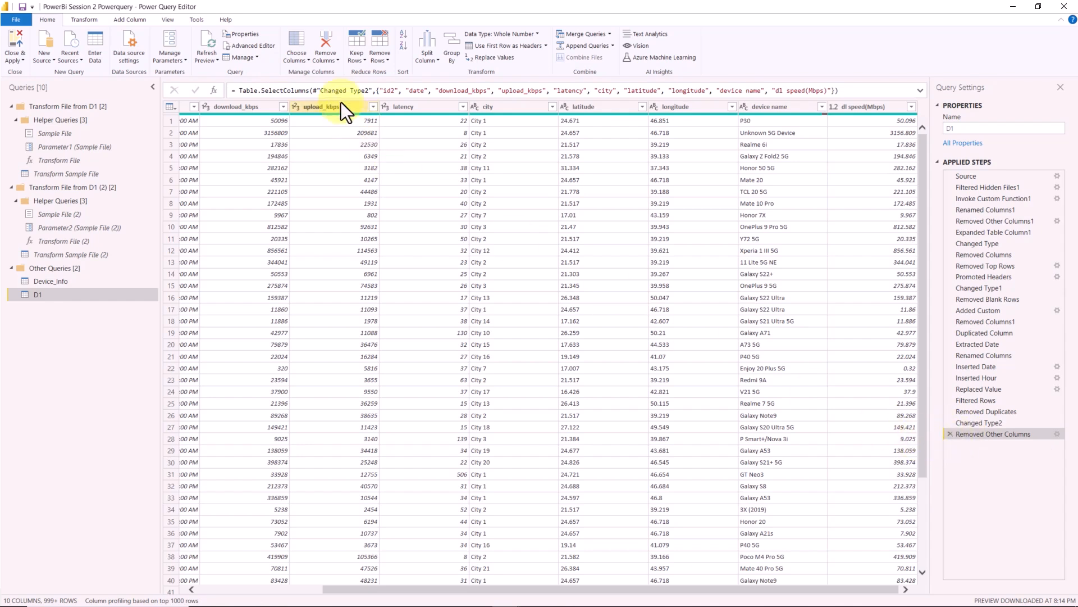
{"action": "left_click", "coordinate": [332, 65]}
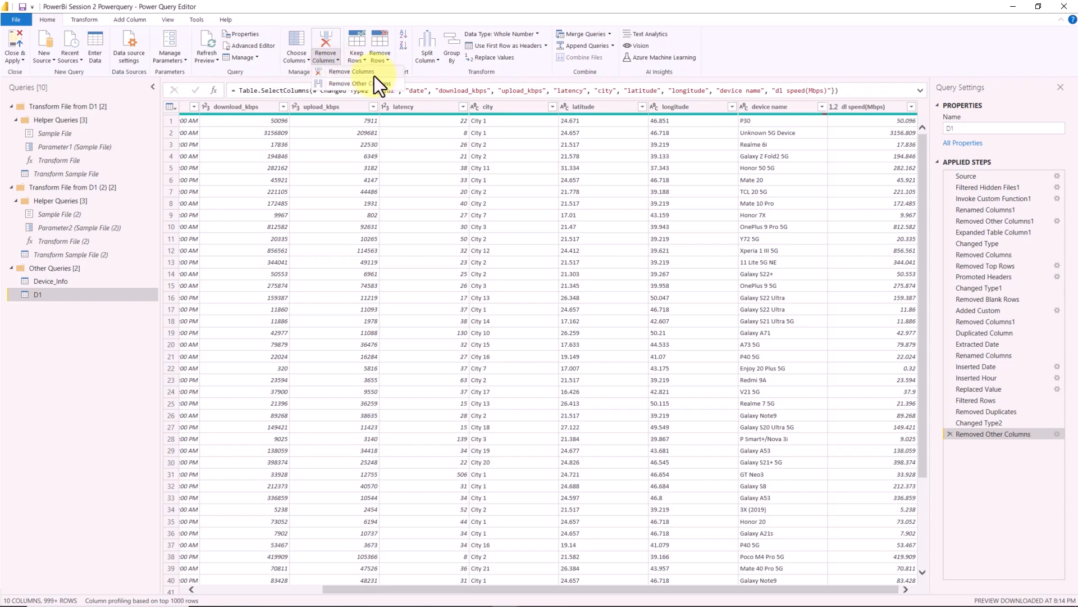
{"action": "left_click", "coordinate": [424, 4]}
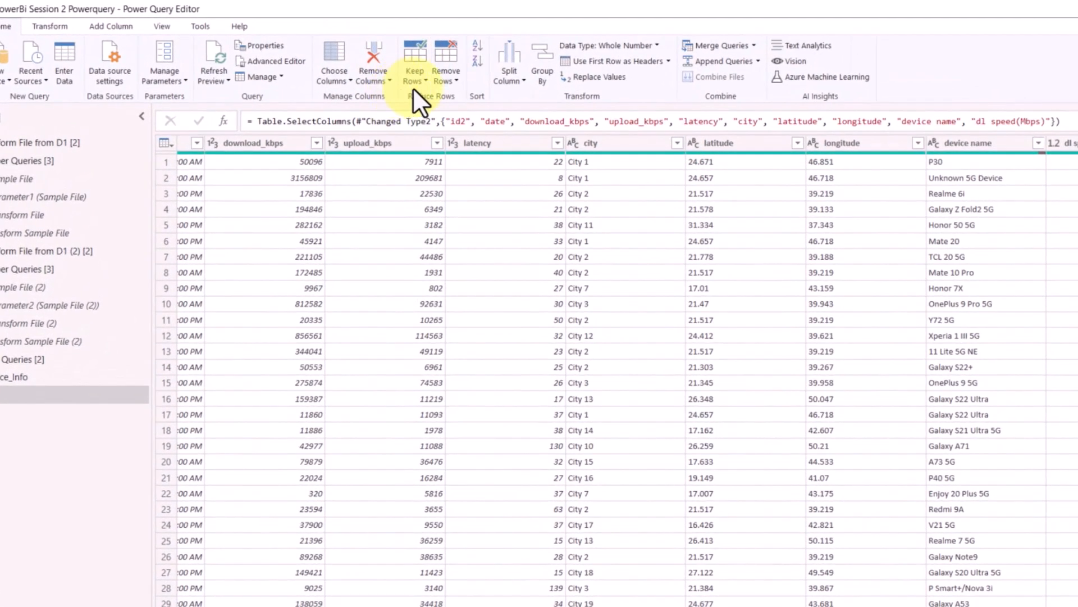
{"action": "left_click", "coordinate": [412, 83]}
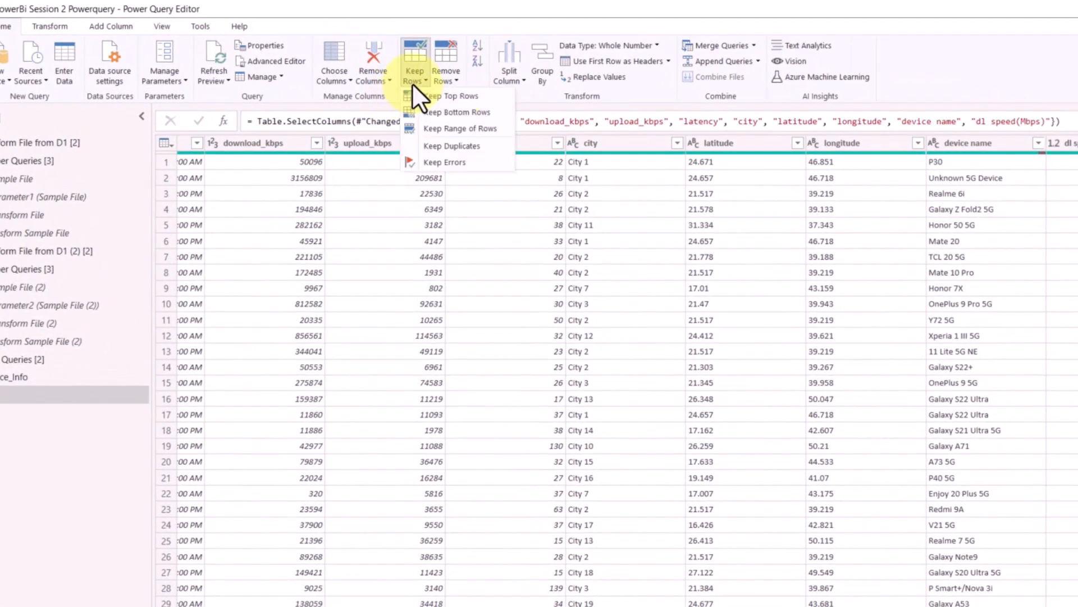
{"action": "left_click", "coordinate": [444, 80]}
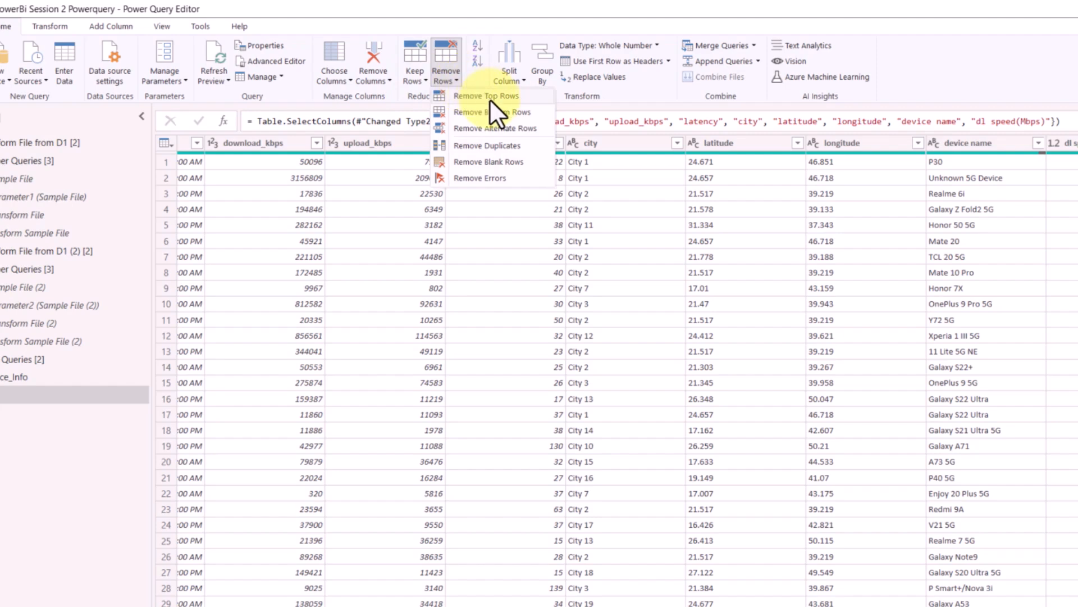
- Split the date column at each occurrence of the Space delimiter
{"action": "left_click", "coordinate": [488, 145]}
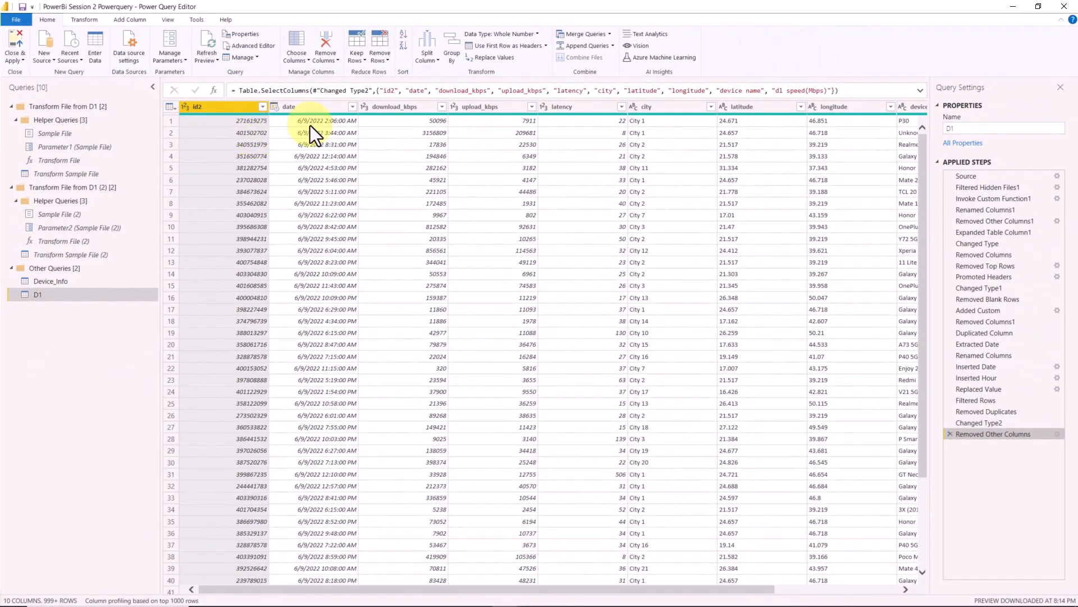
{"action": "left_click", "coordinate": [424, 59]}
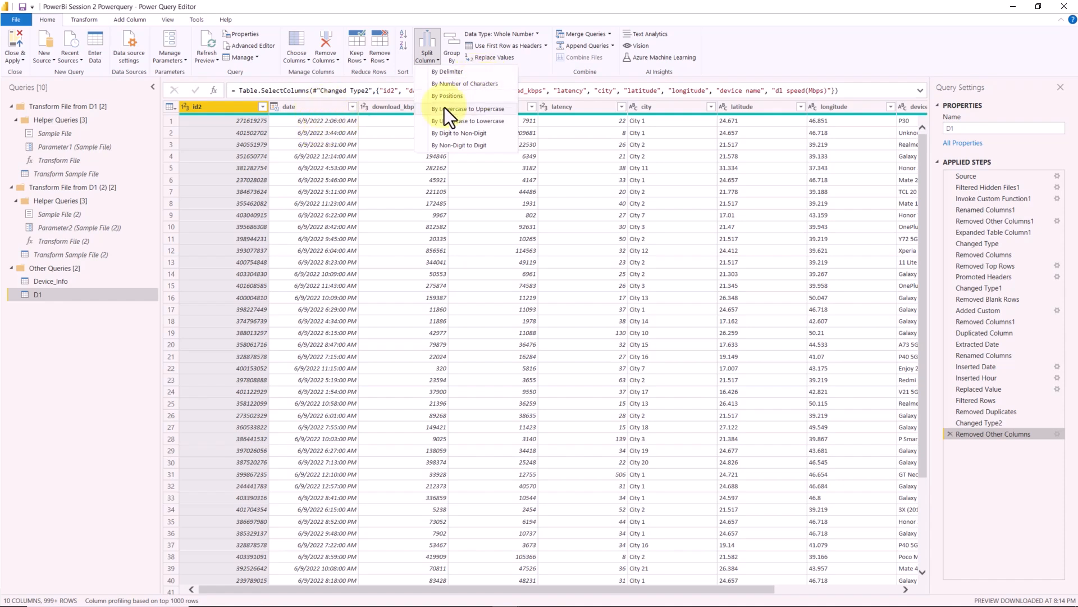
{"action": "left_click", "coordinate": [323, 109]}
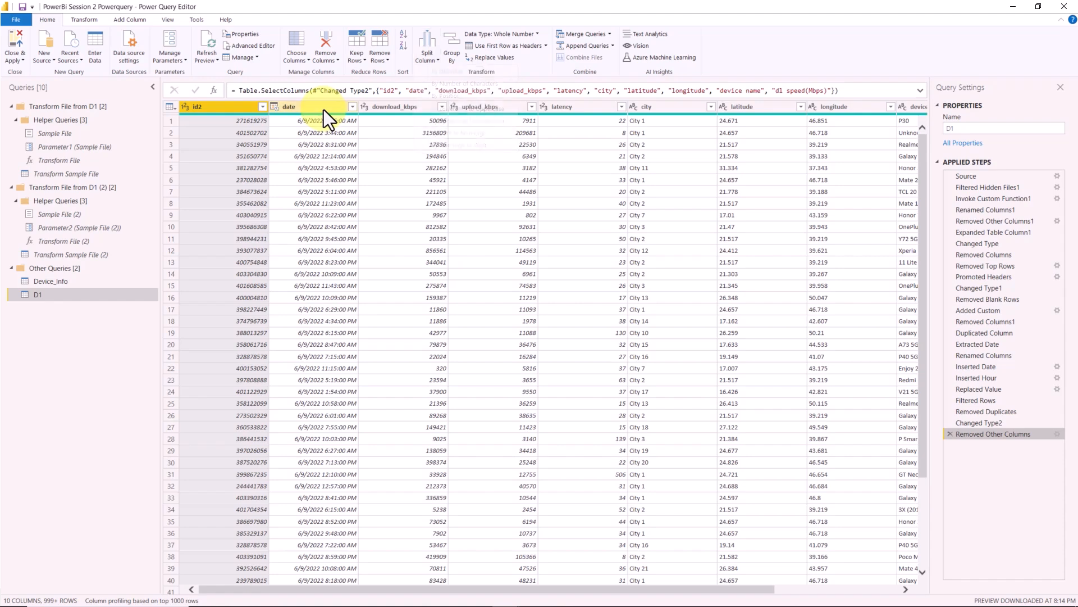
{"action": "left_click", "coordinate": [345, 105]}
{"action": "left_click", "coordinate": [425, 63]}
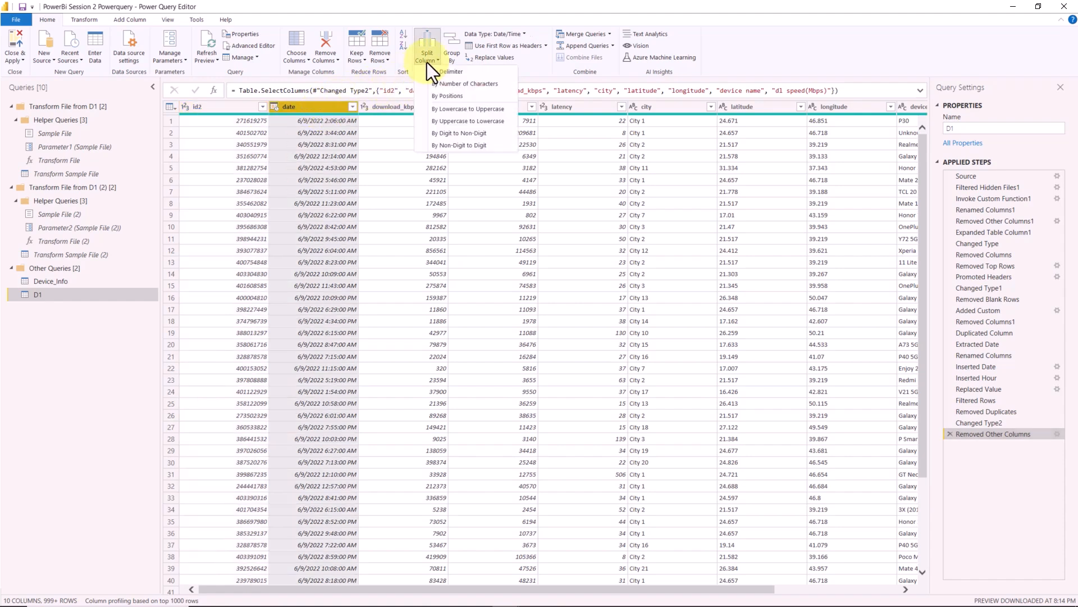
{"action": "left_click", "coordinate": [446, 73]}
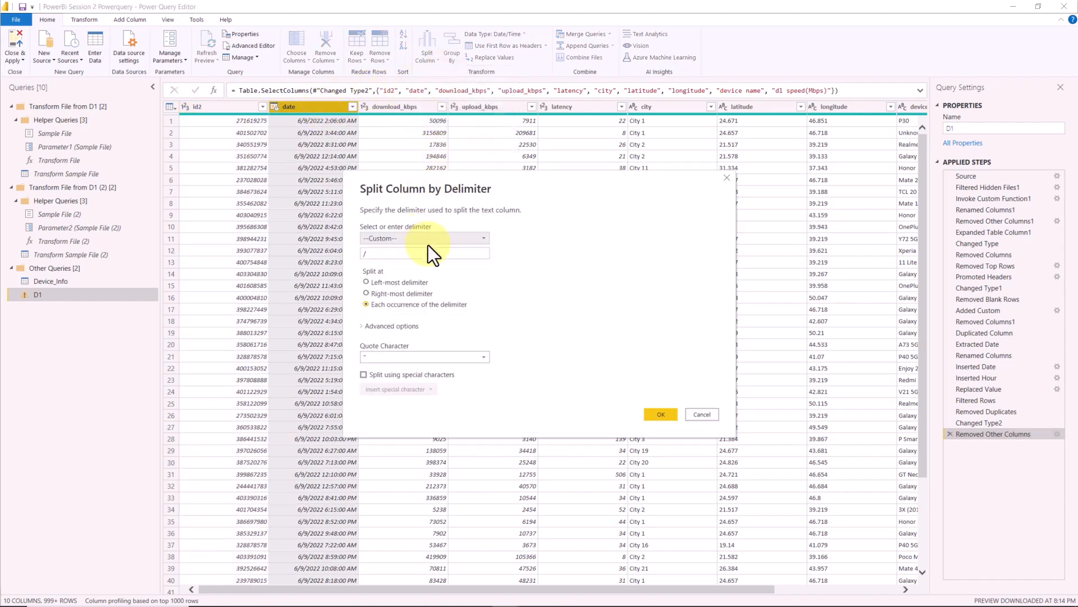
{"action": "left_click", "coordinate": [418, 241]}
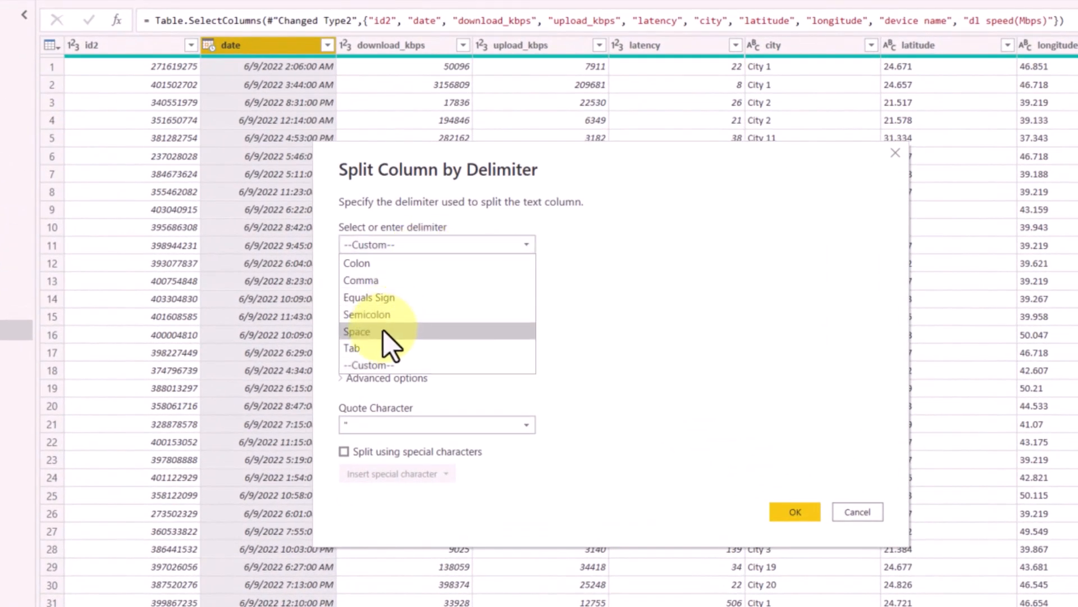
{"action": "left_click", "coordinate": [387, 310]}
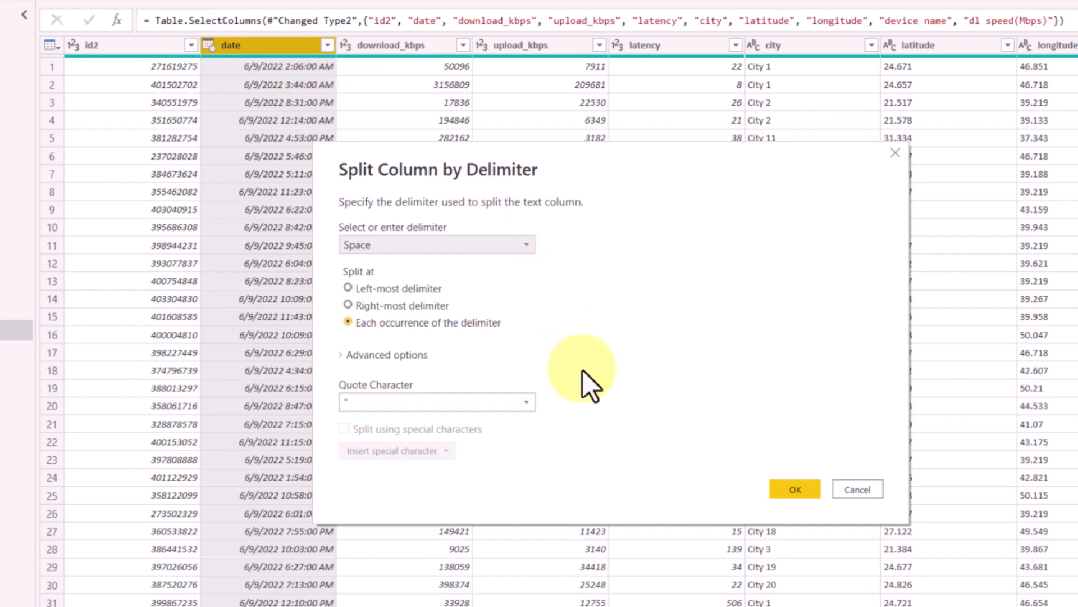
{"action": "left_click", "coordinate": [809, 490]}
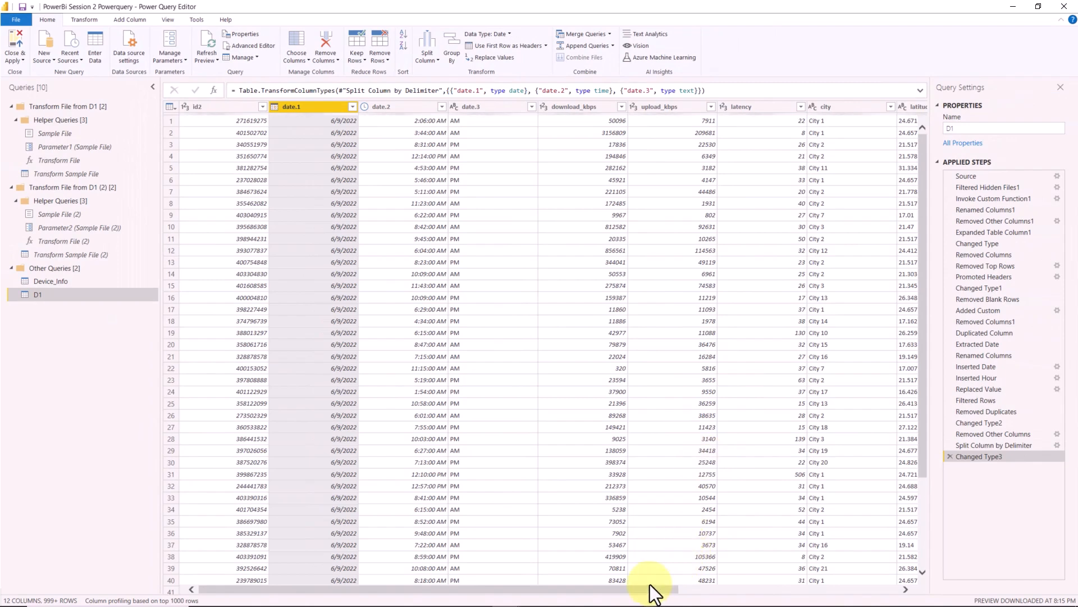
- Check the columns produced by the split and delete the automatic type change that followed it
{"action": "left_click_drag", "start_coordinate": [646, 595], "coordinate": [910, 594]}
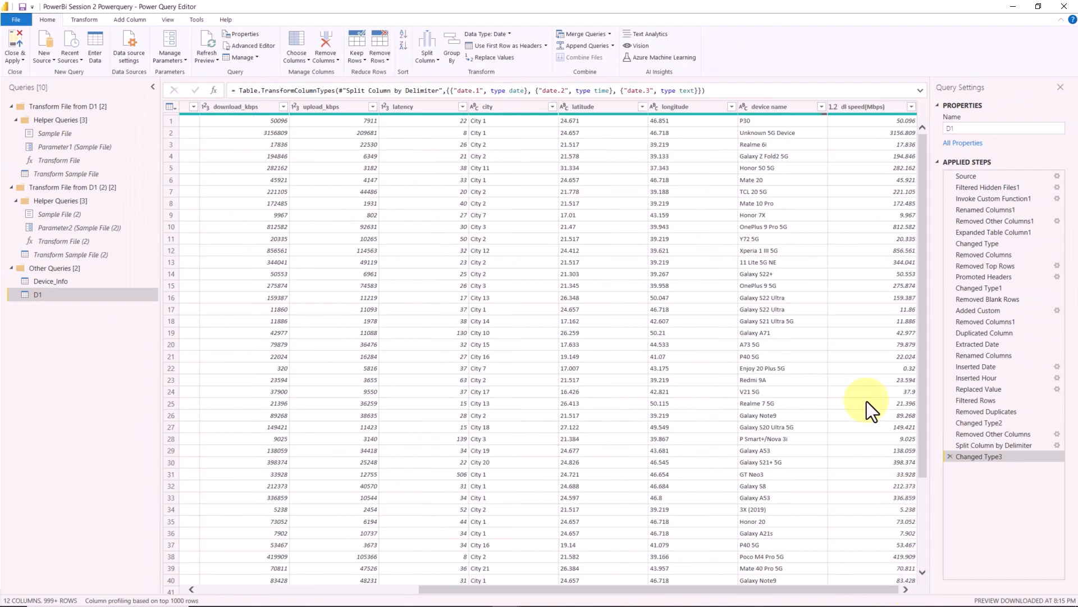
{"action": "left_click_drag", "start_coordinate": [682, 595], "coordinate": [361, 594]}
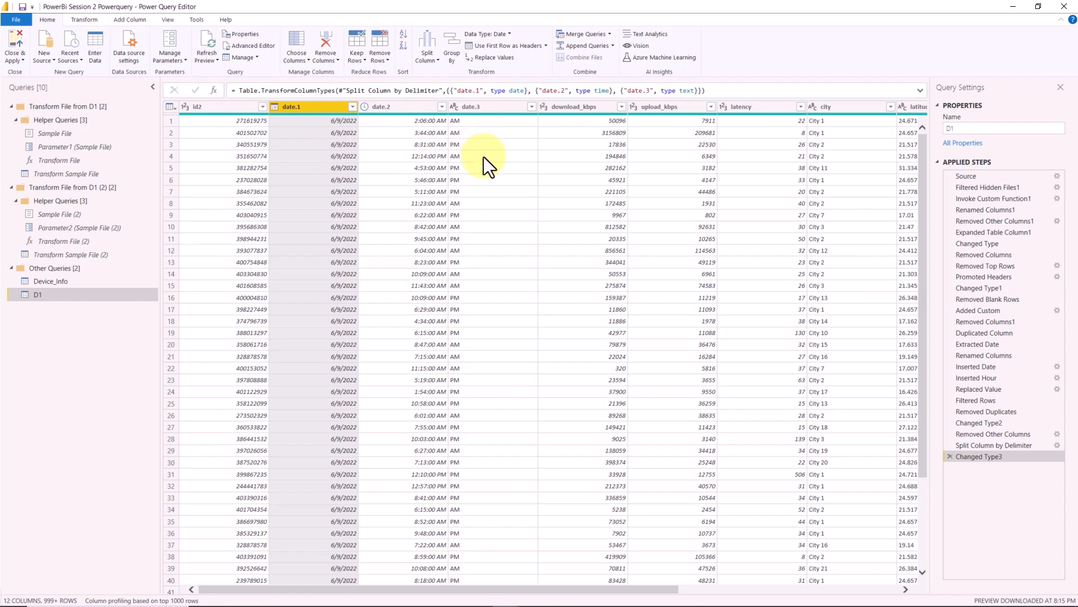
{"action": "left_click", "coordinate": [950, 457]}
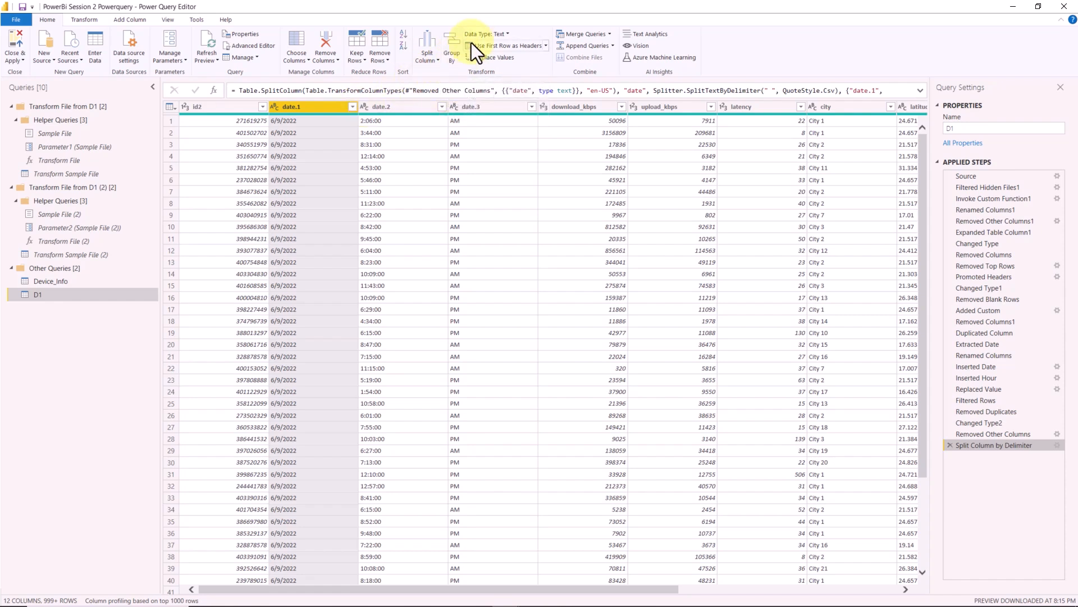
- Examine the available data type options for the date.1, date.2 and latency columns and the latency column's context commands
{"action": "left_click", "coordinate": [507, 35]}
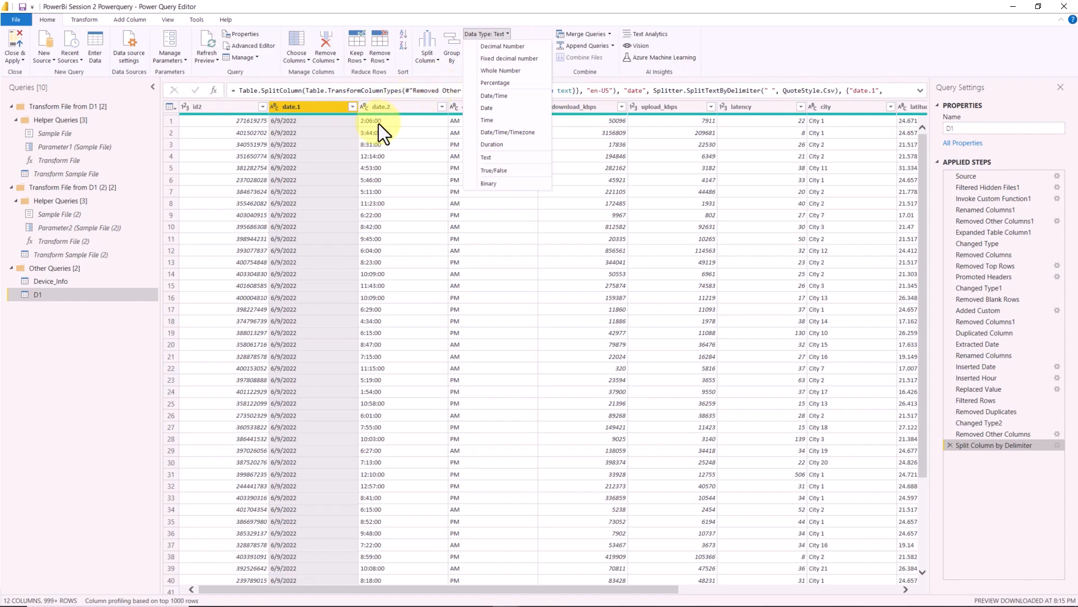
{"action": "left_click", "coordinate": [397, 104]}
{"action": "left_click", "coordinate": [396, 104]}
{"action": "left_click", "coordinate": [495, 35]}
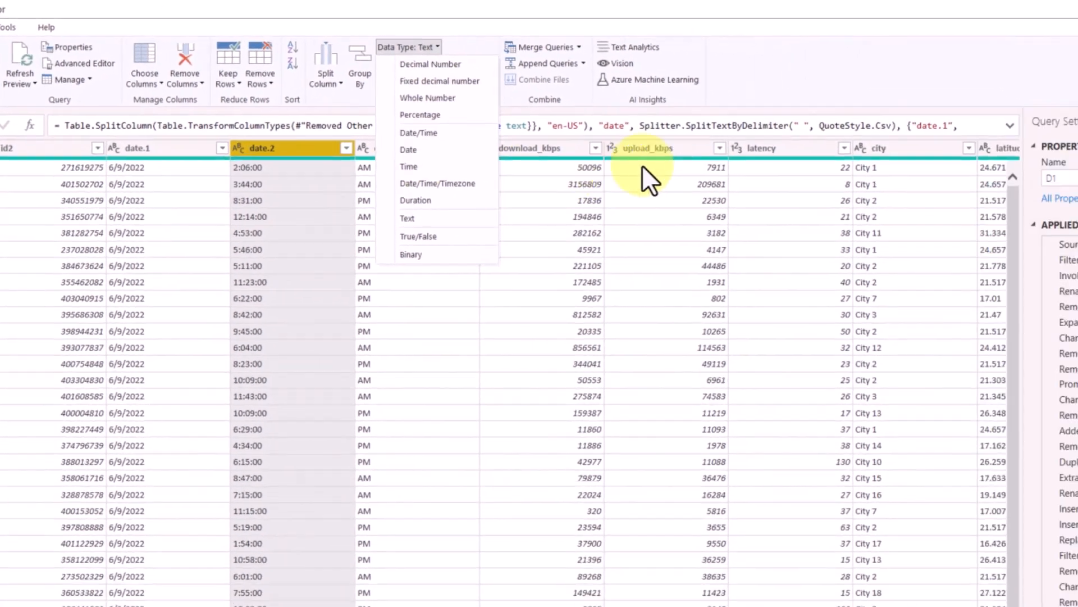
{"action": "left_click", "coordinate": [821, 177]}
{"action": "left_click", "coordinate": [579, 125]}
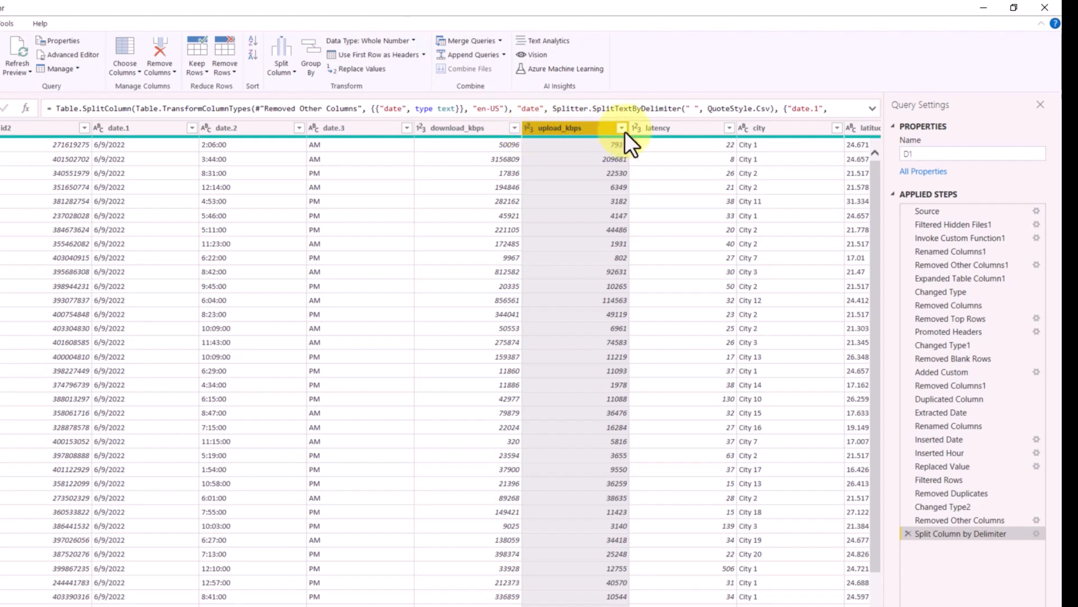
{"action": "left_click", "coordinate": [646, 129]}
{"action": "left_click", "coordinate": [758, 128]}
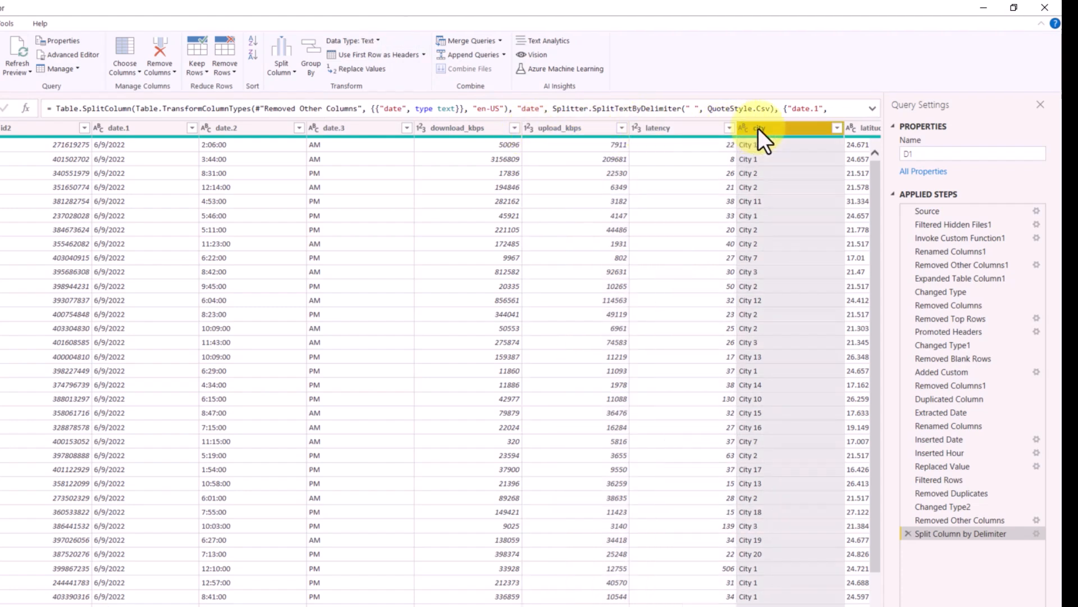
{"action": "left_click", "coordinate": [664, 129]}
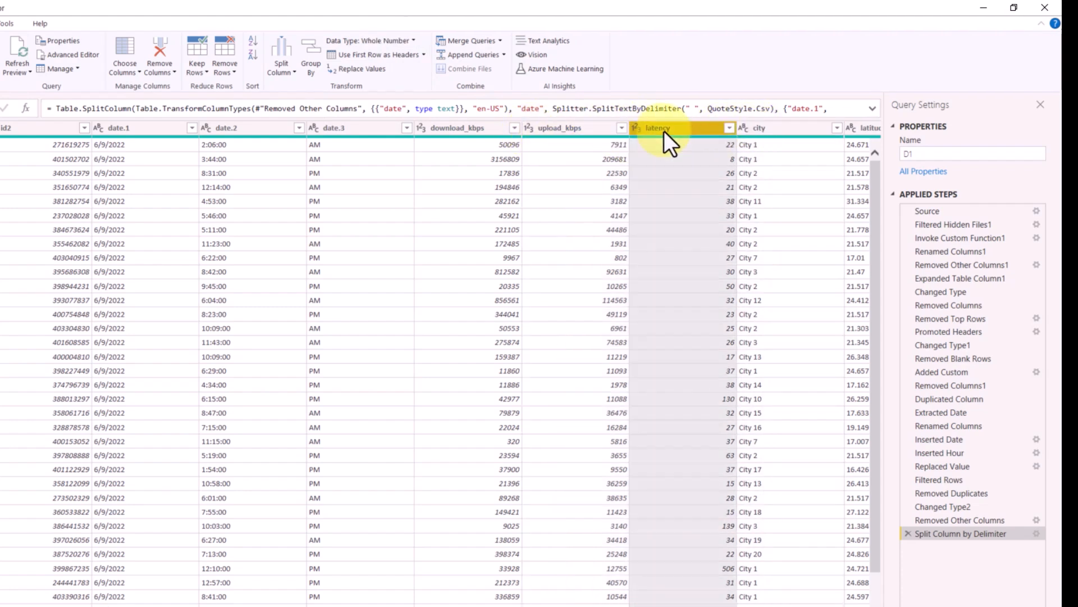
{"action": "left_click", "coordinate": [410, 42]}
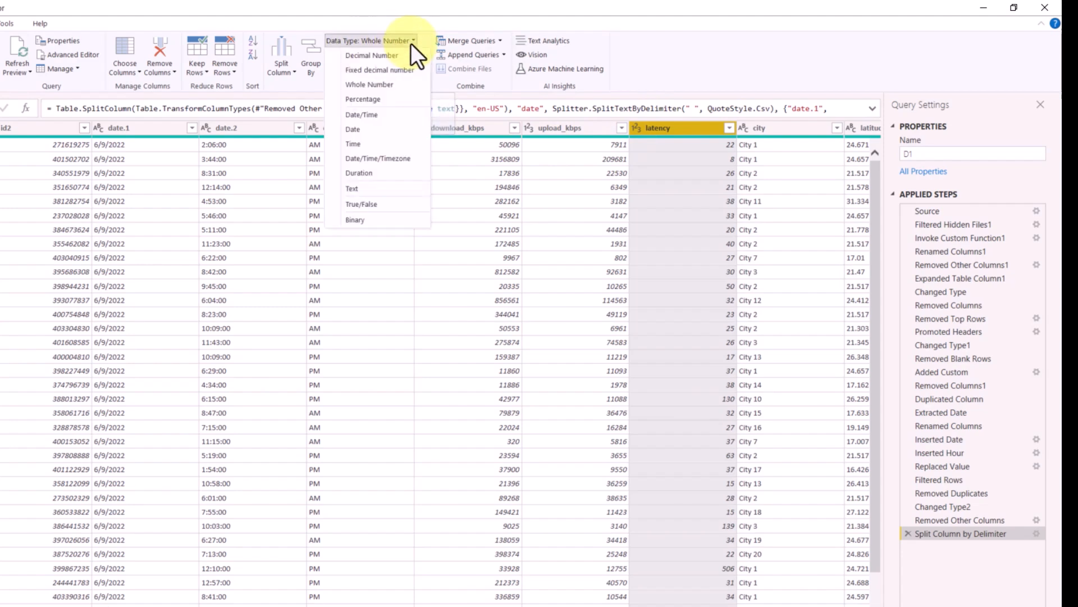
{"action": "right_click", "coordinate": [697, 124]}
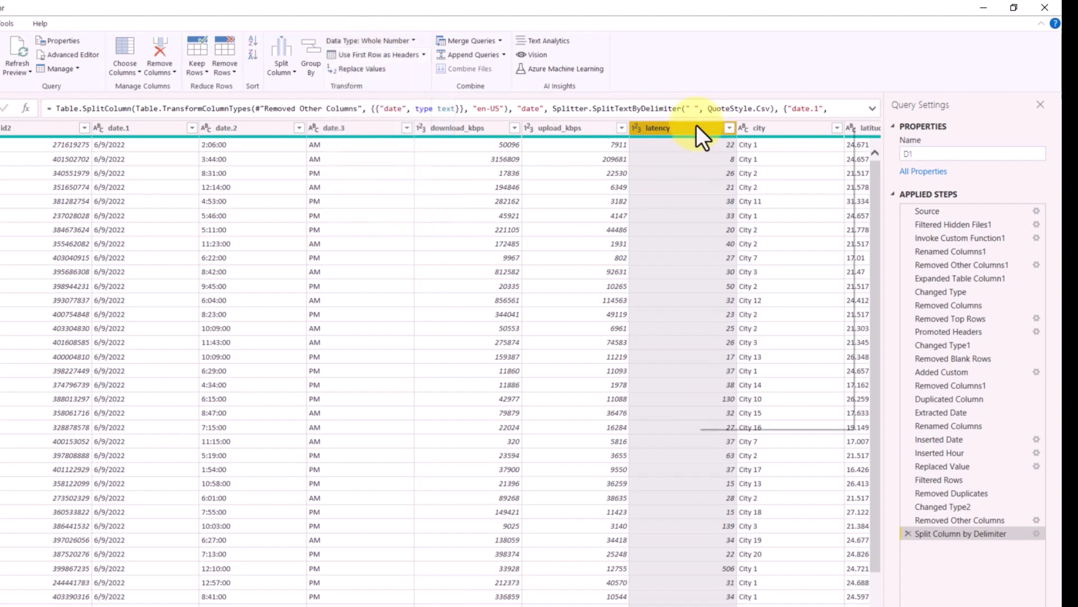
{"action": "mouse_move", "coordinate": [734, 241]}
{"action": "left_click", "coordinate": [383, 3]}
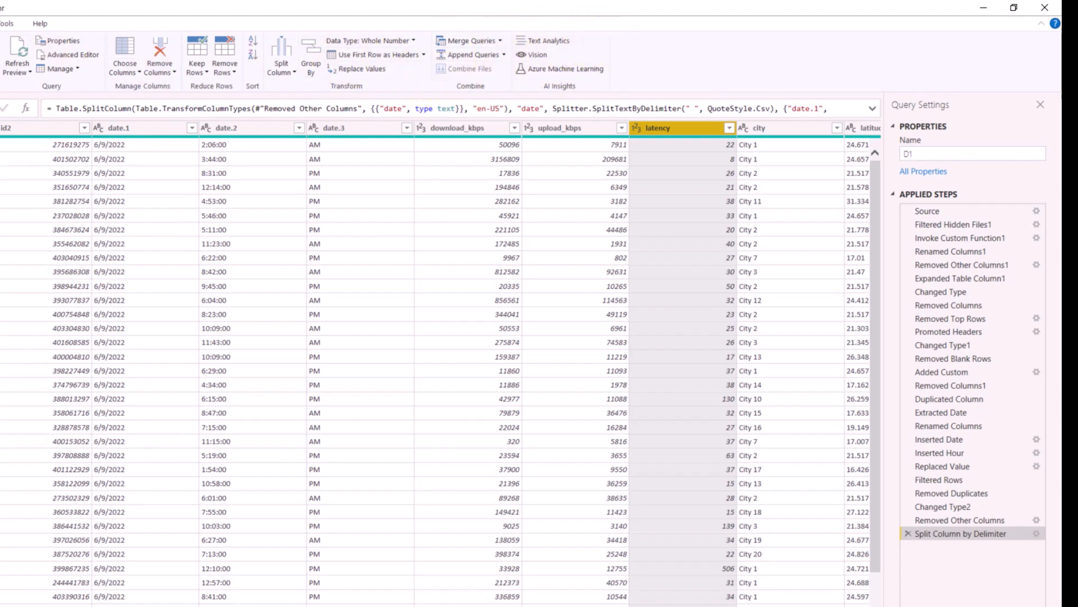
- Count the rows of D1 and remove the resulting query step
{"action": "left_click", "coordinate": [84, 20]}
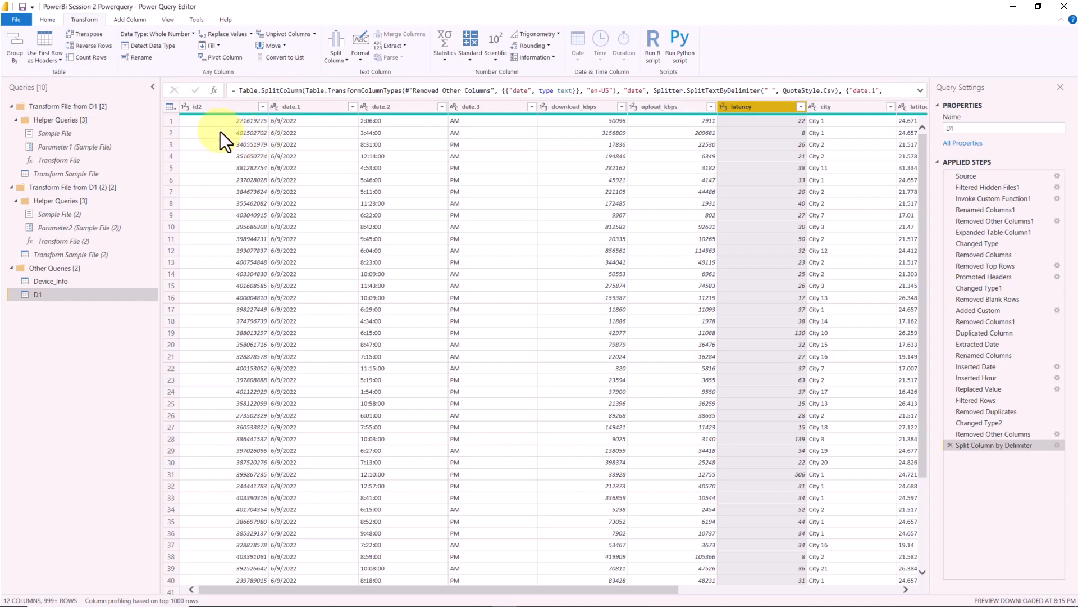
{"action": "left_click", "coordinate": [91, 57]}
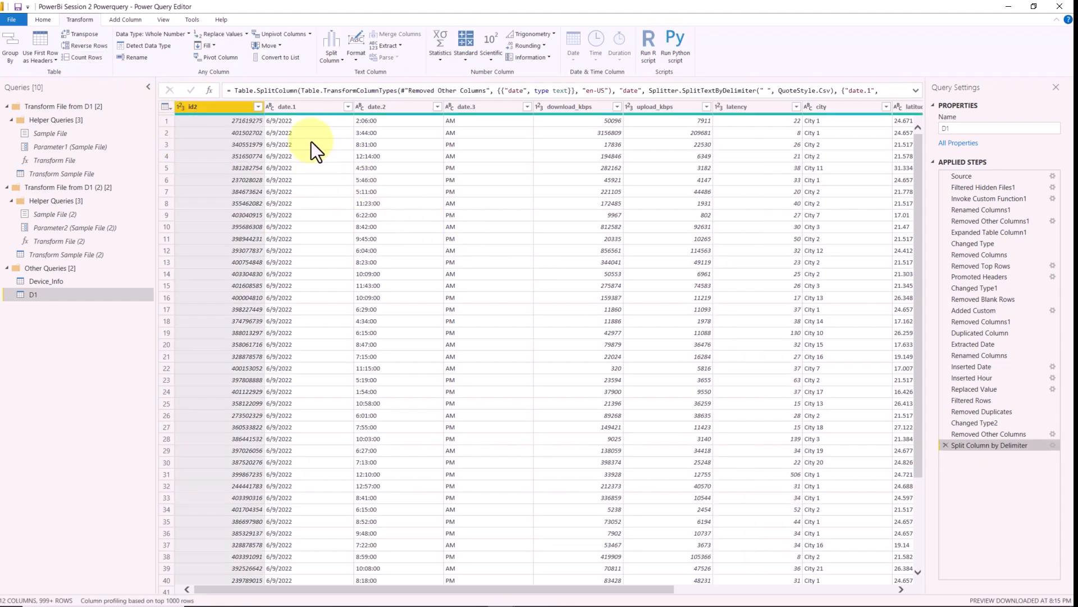
{"action": "left_click", "coordinate": [308, 106]}
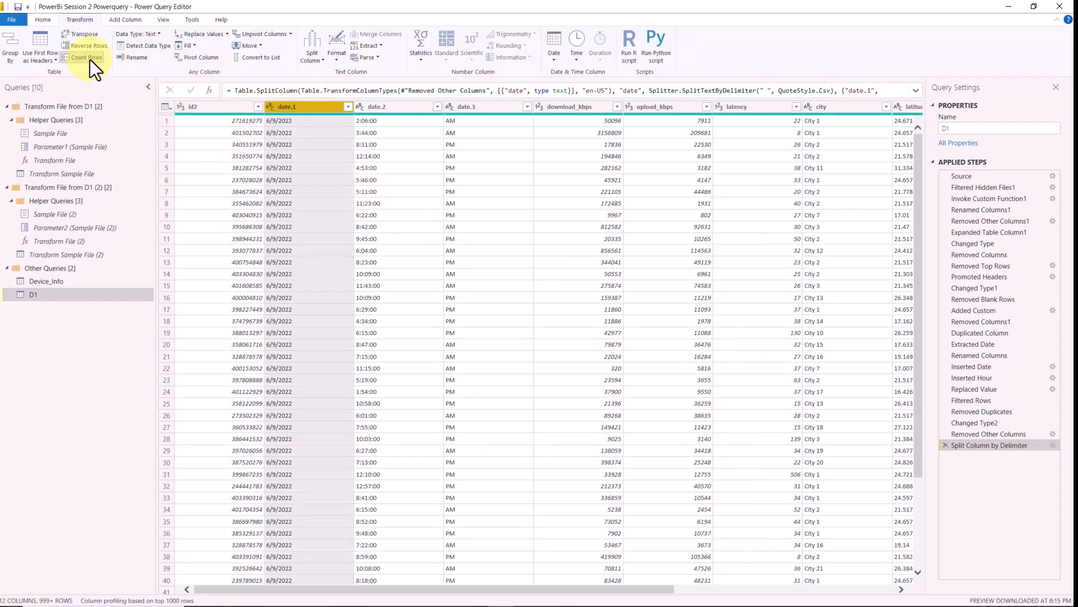
- Move the id2 column one position to the right and delete that reordering
{"action": "left_click", "coordinate": [250, 107]}
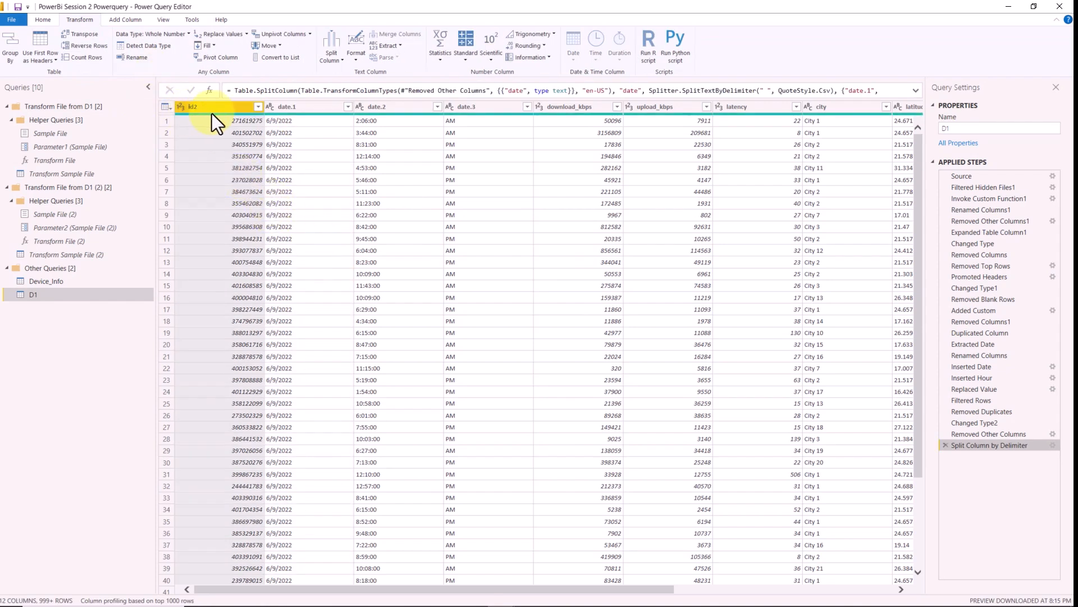
{"action": "left_click", "coordinate": [133, 58]}
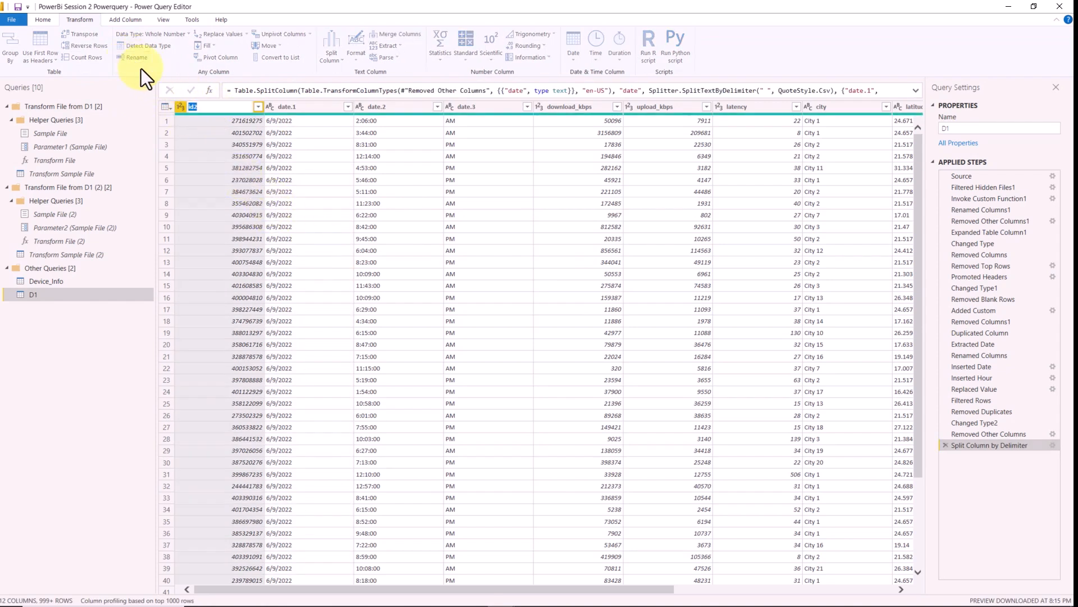
{"action": "key", "text": "Return"}
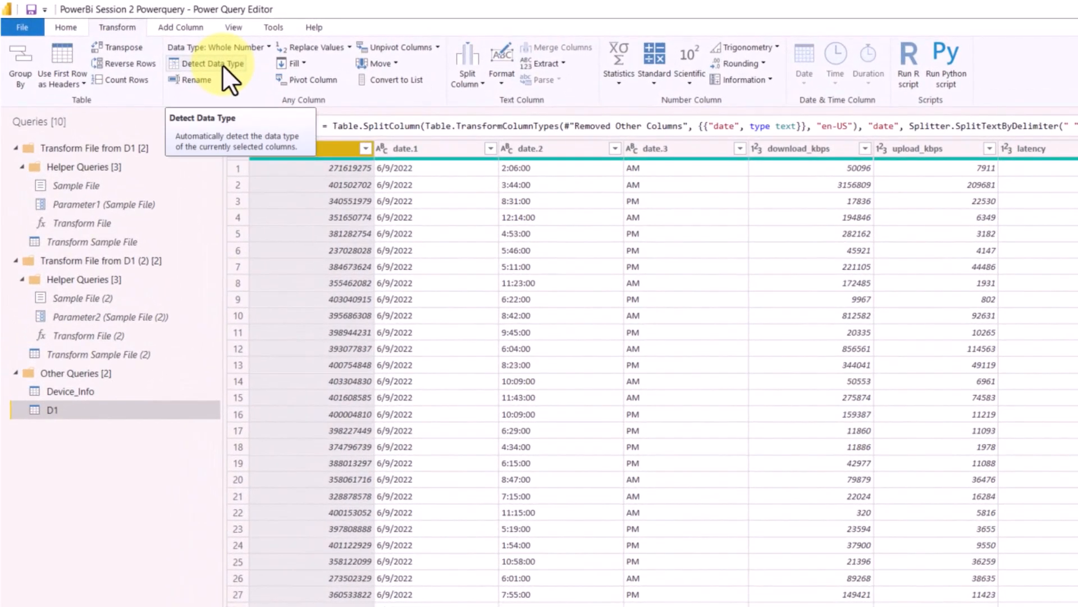
{"action": "left_click", "coordinate": [378, 65]}
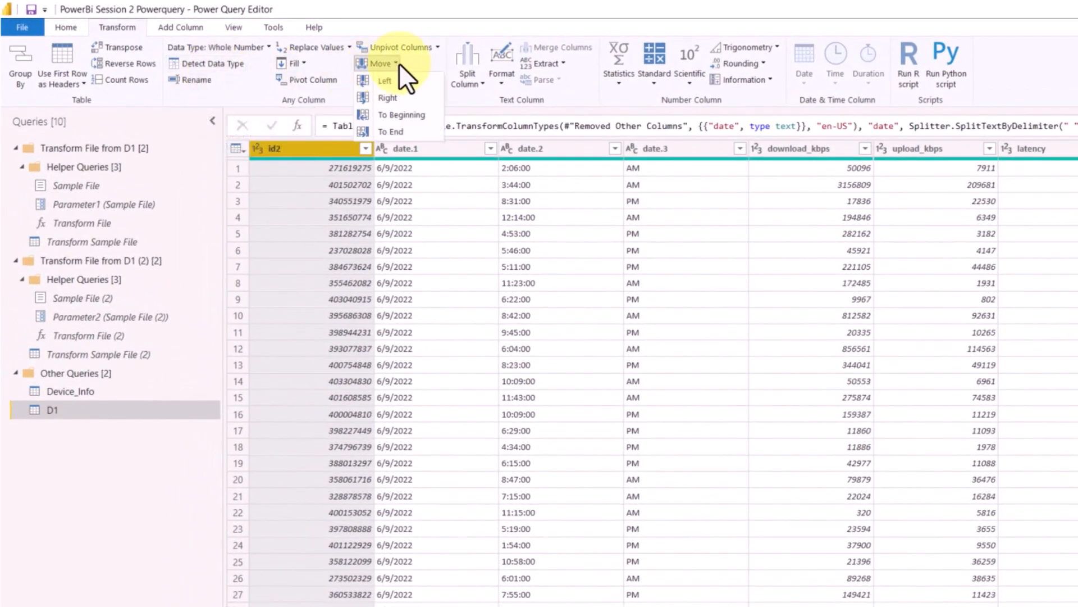
{"action": "left_click", "coordinate": [406, 94]}
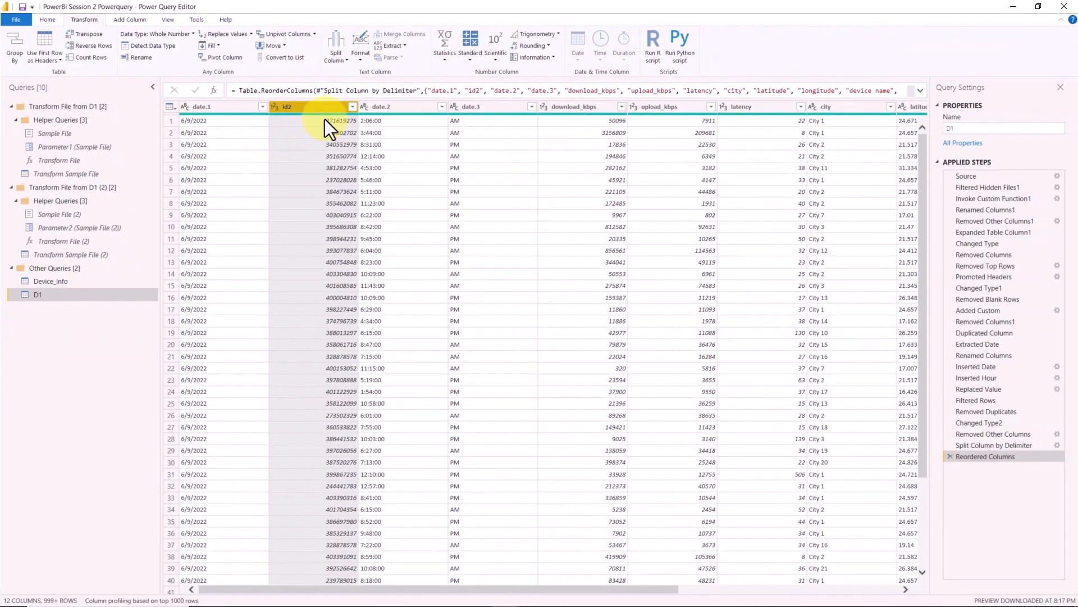
{"action": "left_click", "coordinate": [950, 456]}
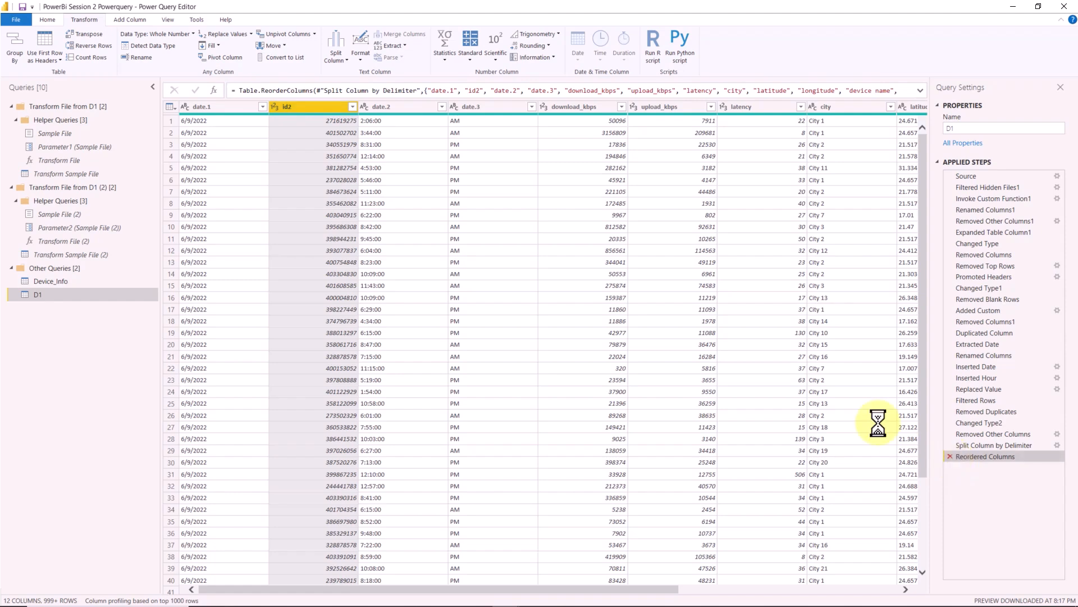
- Reposition id2 directly after date.1, and delete both this reordering and the delimiter split from D1's applied steps
{"action": "left_click_drag", "start_coordinate": [228, 109], "coordinate": [359, 126]}
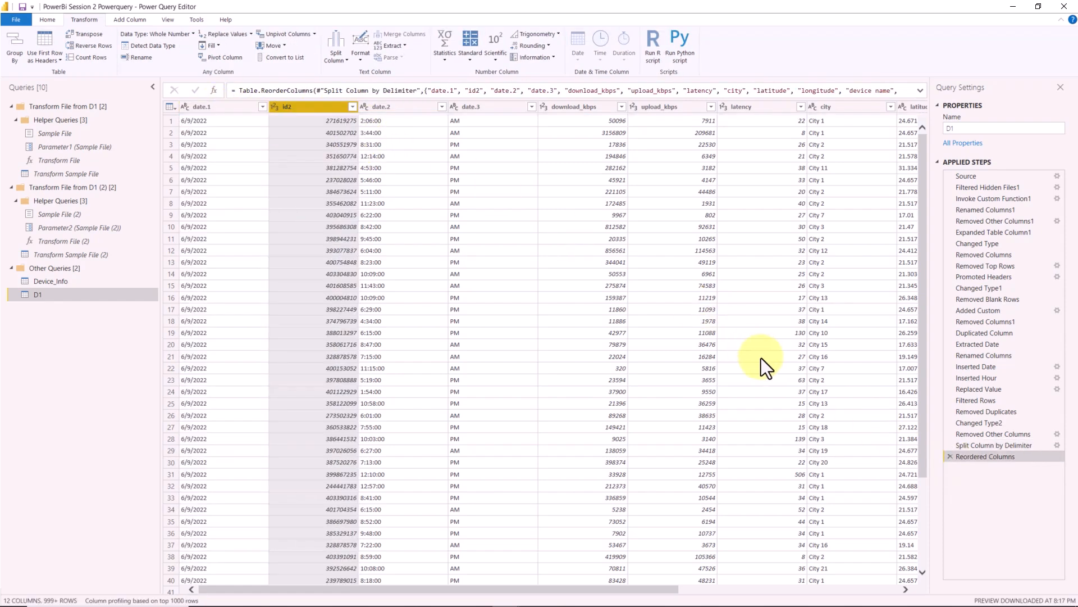
{"action": "left_click", "coordinate": [950, 457]}
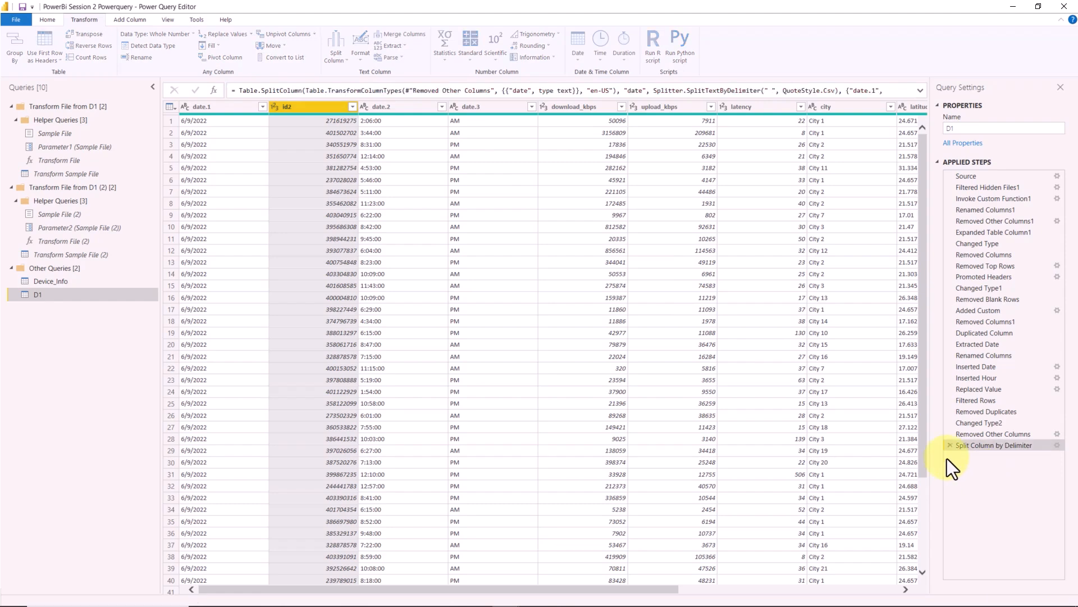
{"action": "left_click", "coordinate": [196, 107]}
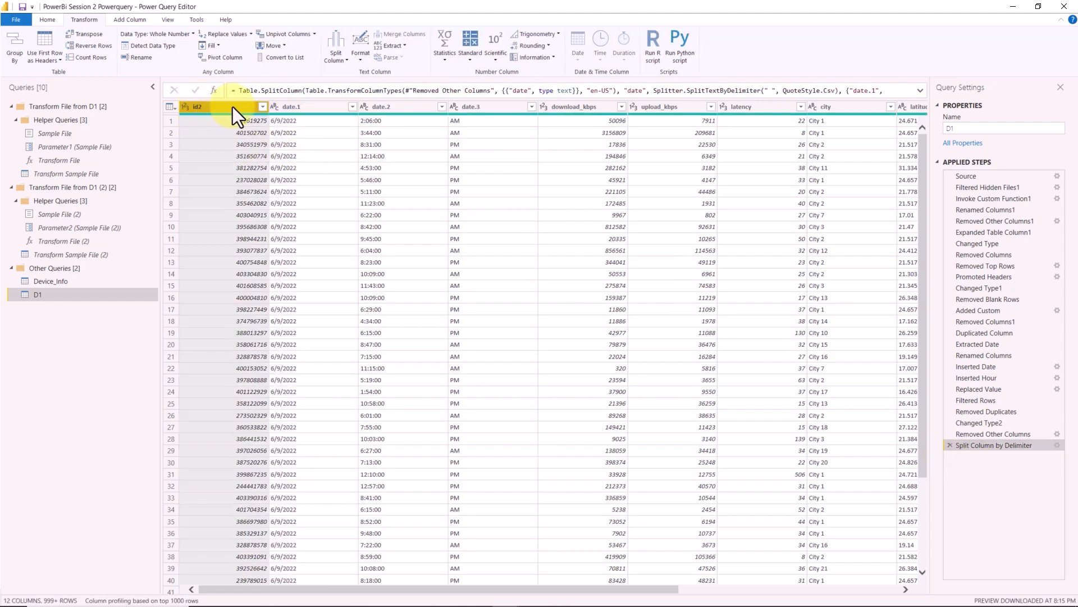
{"action": "left_click", "coordinate": [949, 445]}
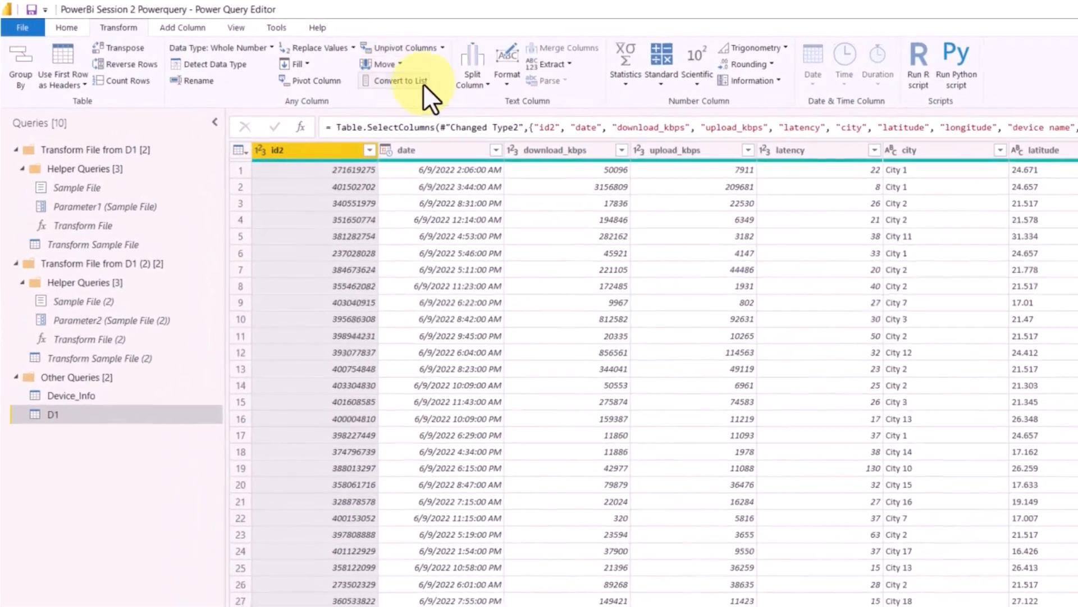
- Review the text formatting options and the Extract options available for the city column
{"action": "left_click", "coordinate": [503, 84]}
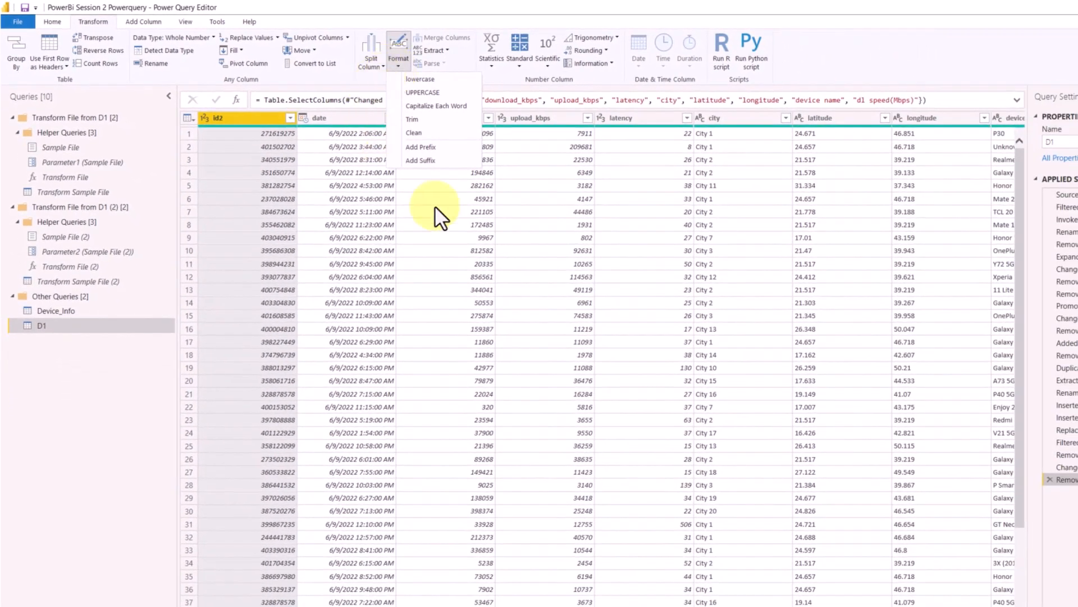
{"action": "left_click", "coordinate": [554, 212]}
{"action": "left_click", "coordinate": [730, 119]}
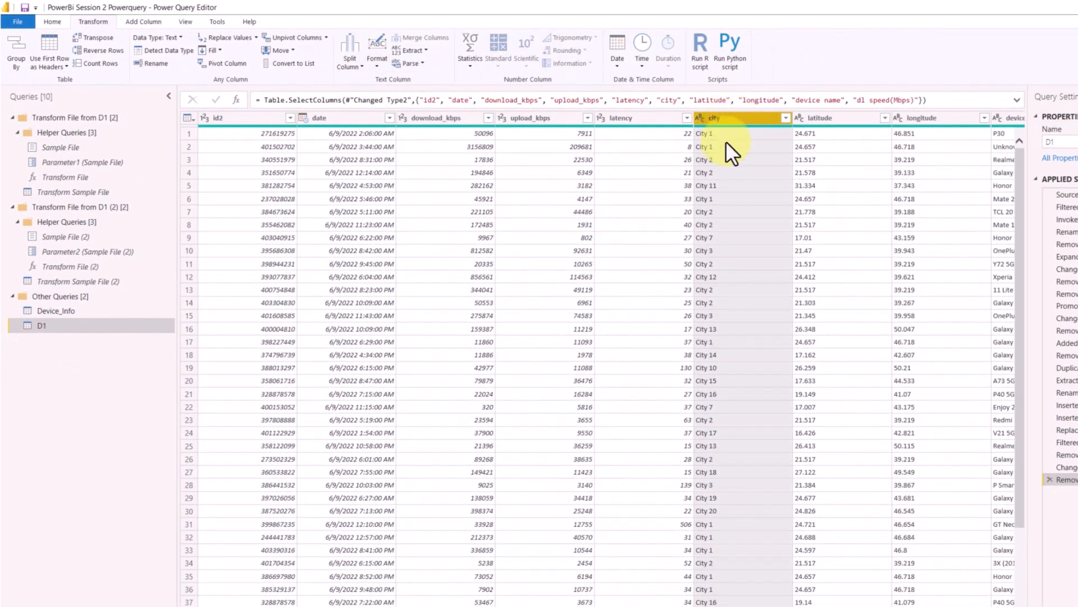
{"action": "left_click", "coordinate": [424, 53]}
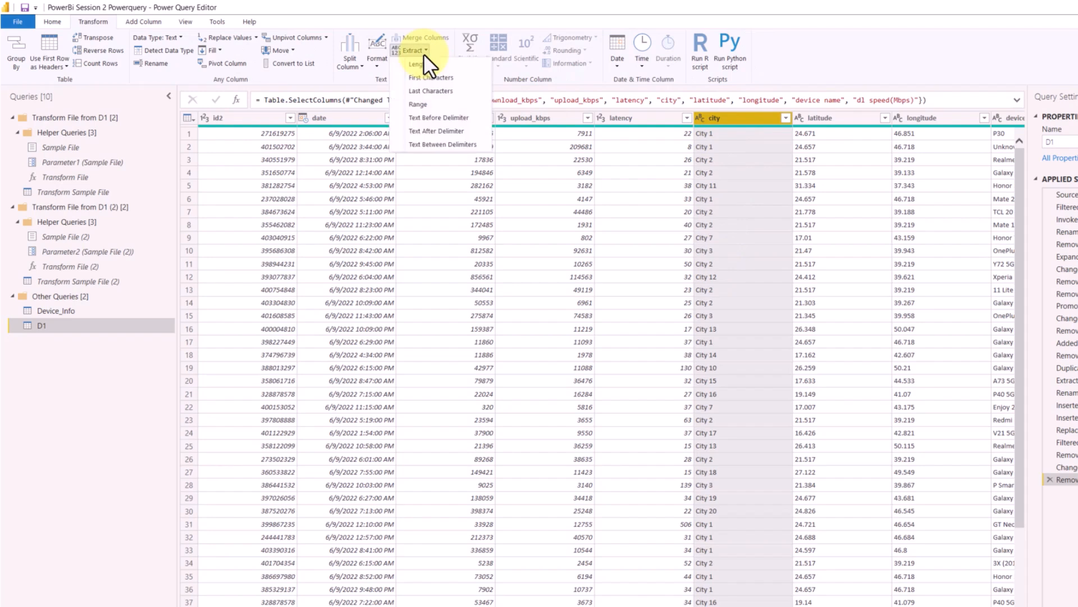
{"action": "left_click", "coordinate": [423, 49]}
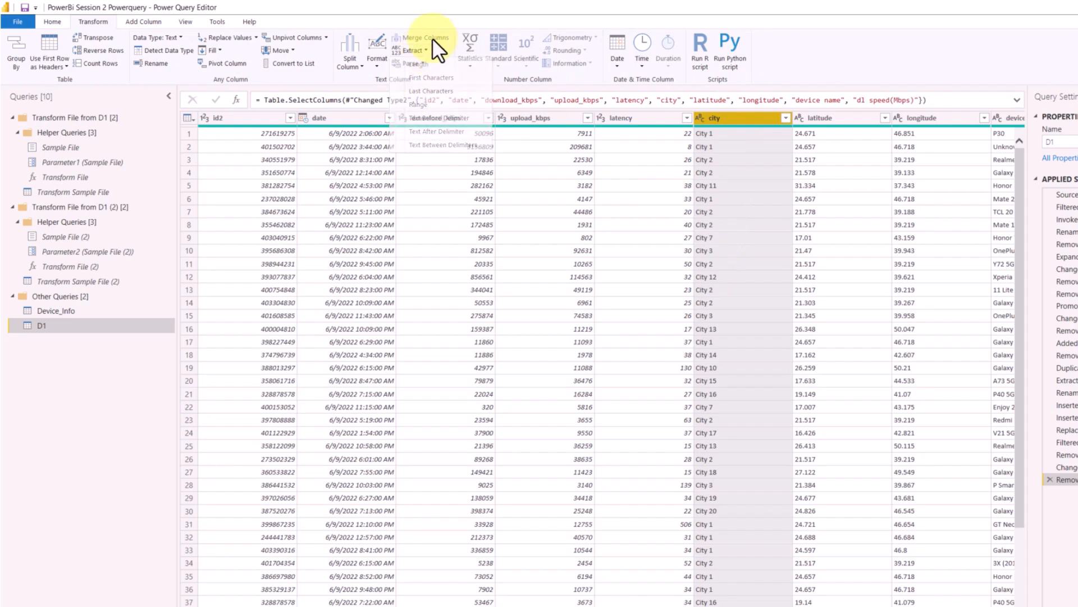
- Convert the city column's text to uppercase and review the Extract options available for it
{"action": "left_click", "coordinate": [380, 64]}
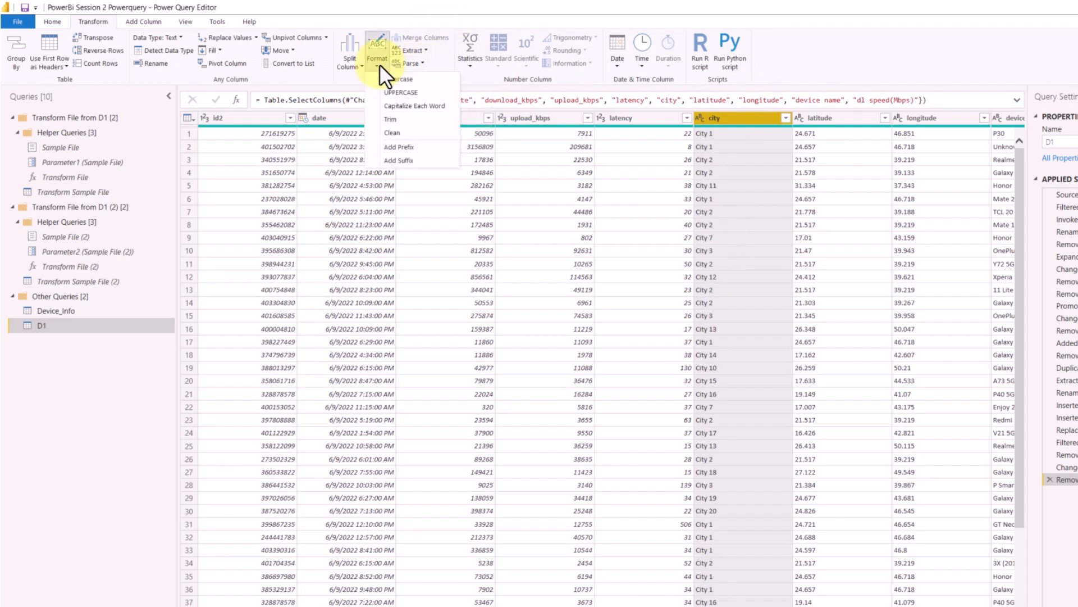
{"action": "left_click", "coordinate": [401, 93]}
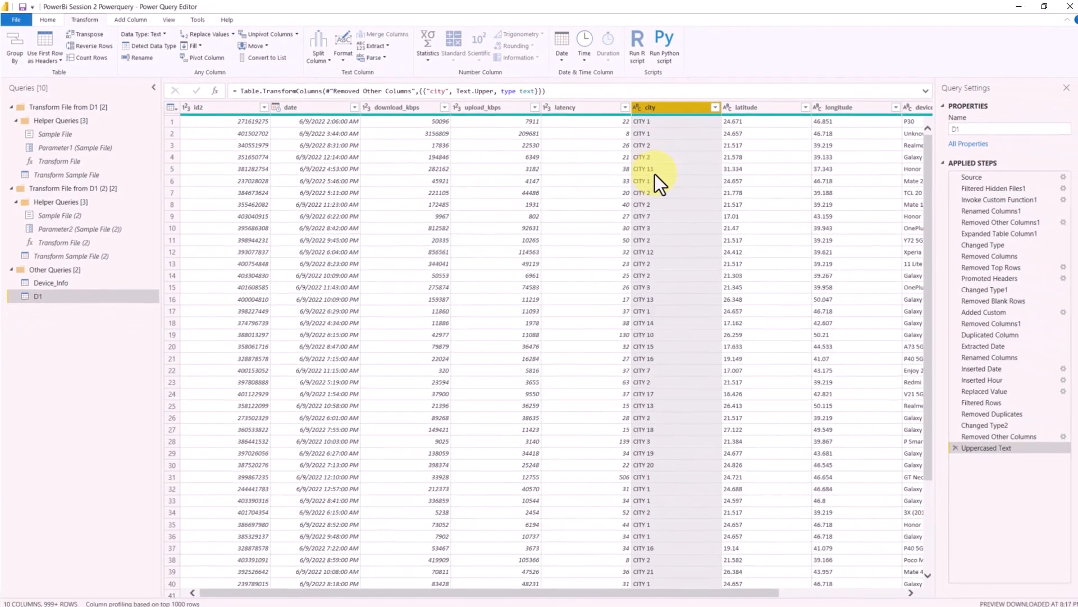
{"action": "left_click", "coordinate": [379, 47]}
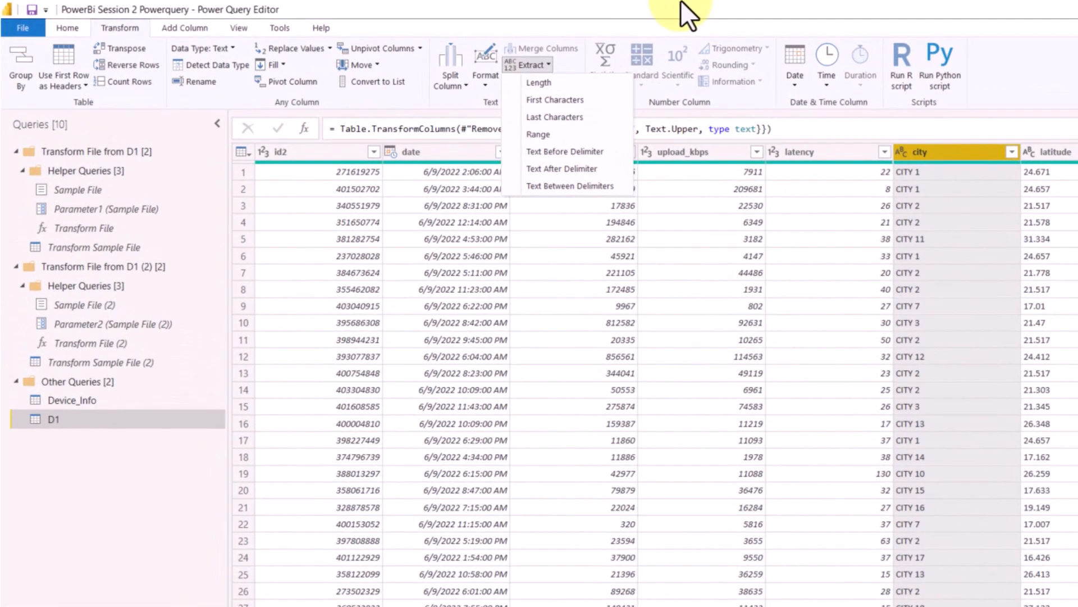
{"action": "left_click", "coordinate": [680, 2]}
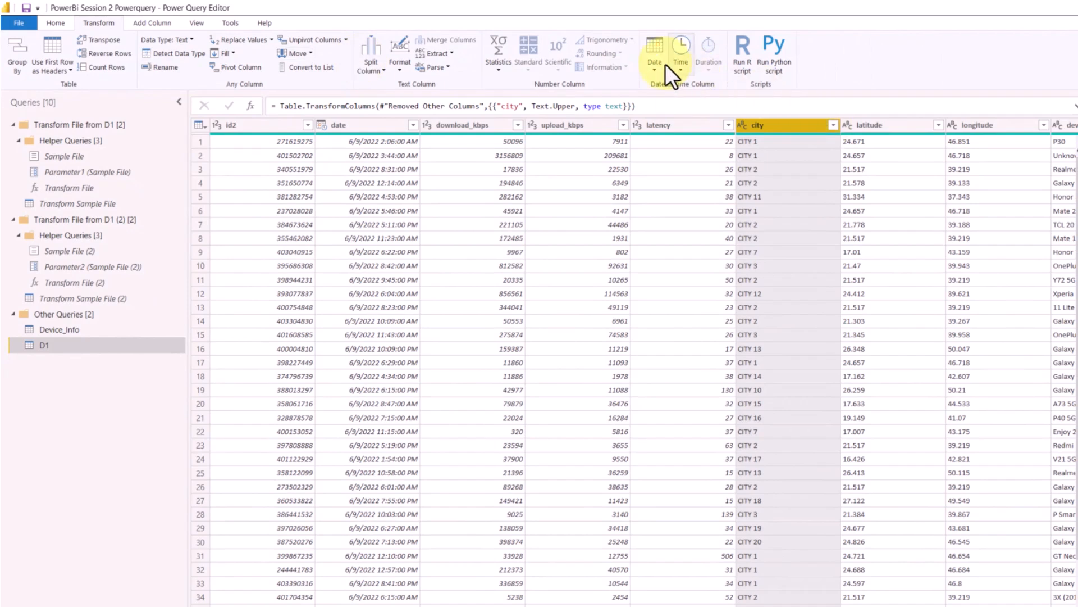
- Add an index column starting from 0 to D1 and delete the resulting query step
{"action": "left_click", "coordinate": [160, 25]}
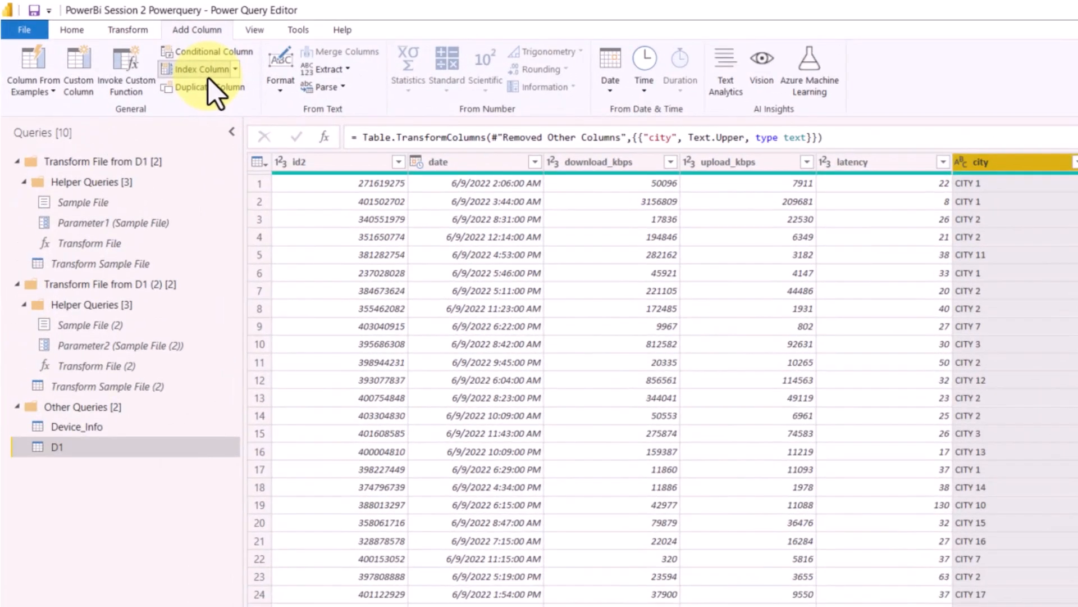
{"action": "left_click", "coordinate": [143, 51]}
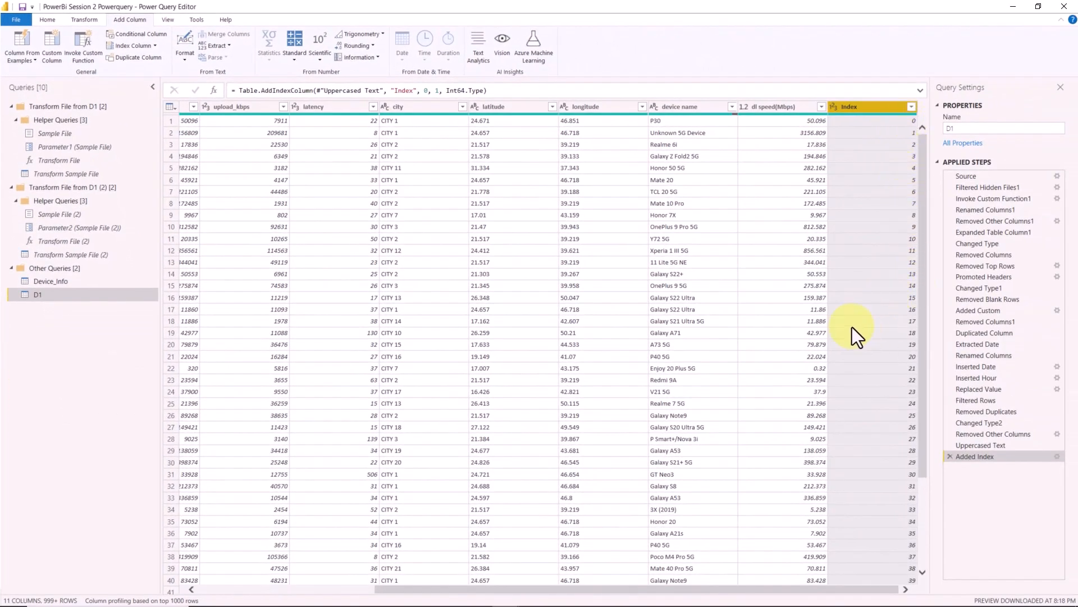
{"action": "left_click", "coordinate": [950, 456]}
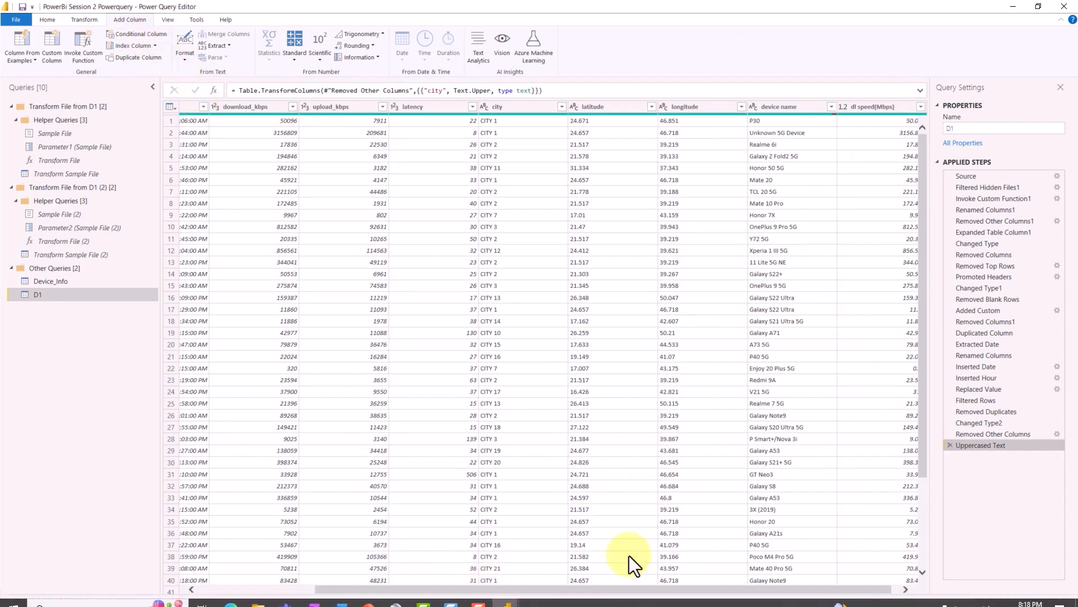
- Start a conditional column in D1 and name it DL SPEED
{"action": "left_click_drag", "start_coordinate": [642, 588], "coordinate": [752, 590]}
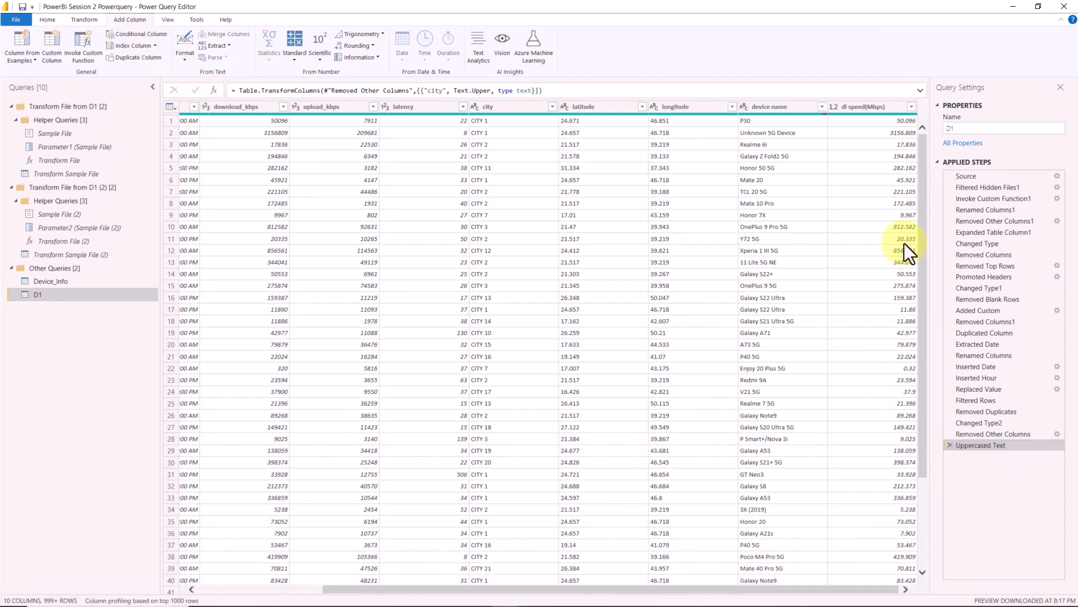
{"action": "left_click", "coordinate": [872, 107]}
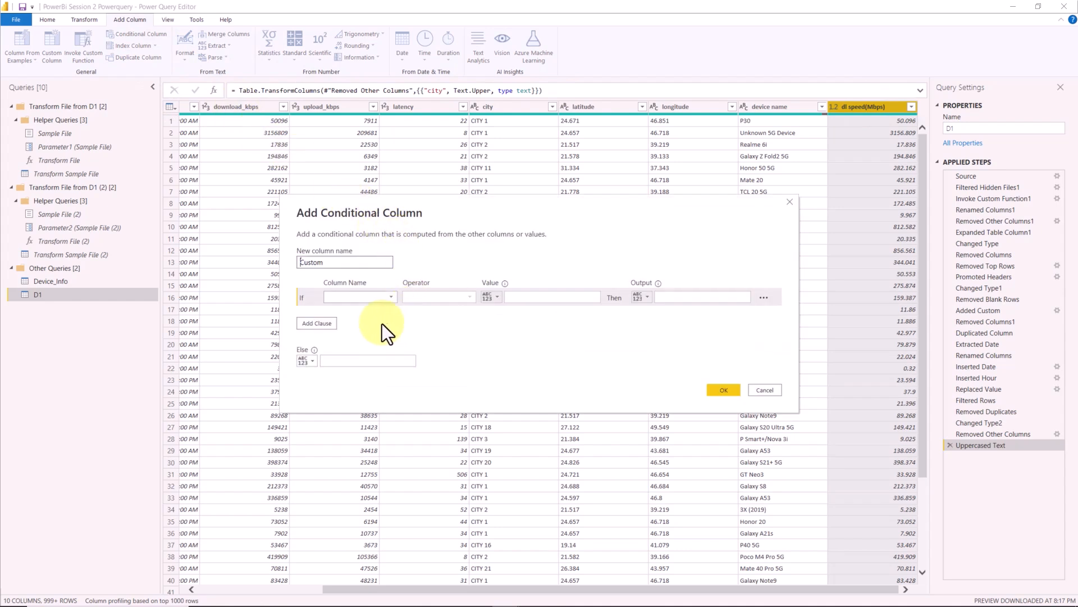
{"action": "left_click_drag", "start_coordinate": [361, 262], "coordinate": [251, 262]}
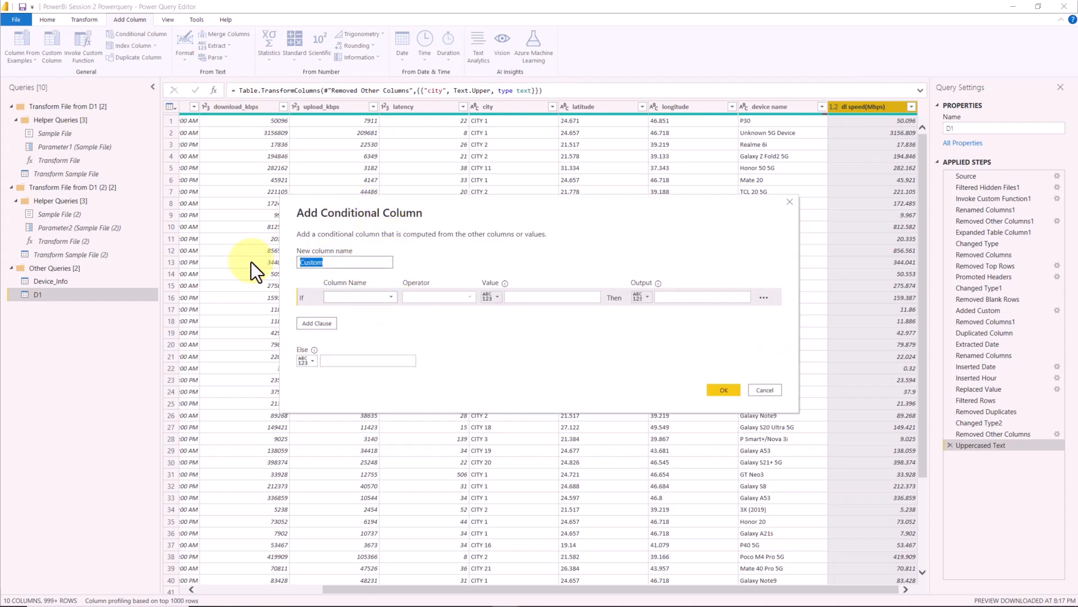
{"action": "type", "text": "DL SPEED"}
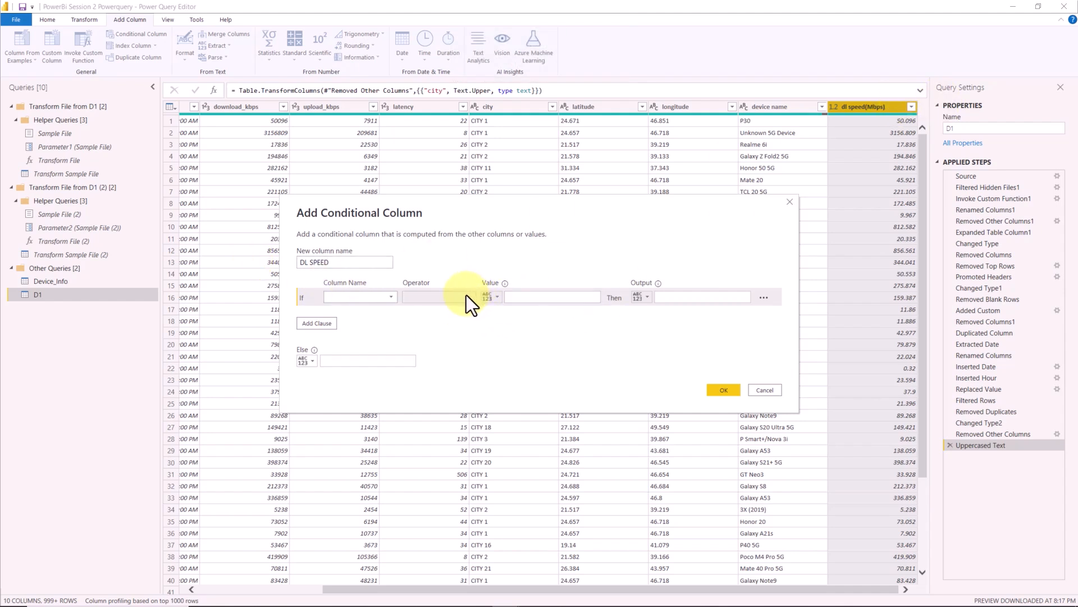
- Set the first condition to dl speed(Mbps) is greater than or equal to, and review the output type choices
{"action": "left_click", "coordinate": [377, 301]}
{"action": "left_click", "coordinate": [367, 405]}
{"action": "left_click", "coordinate": [452, 301]}
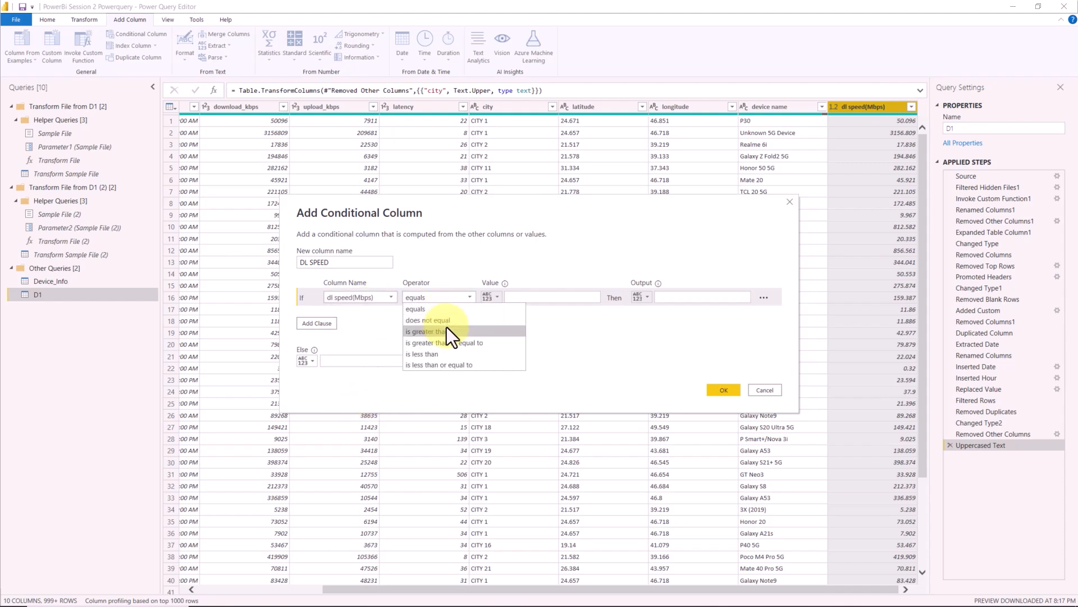
{"action": "left_click", "coordinate": [460, 343]}
{"action": "left_click", "coordinate": [555, 298]}
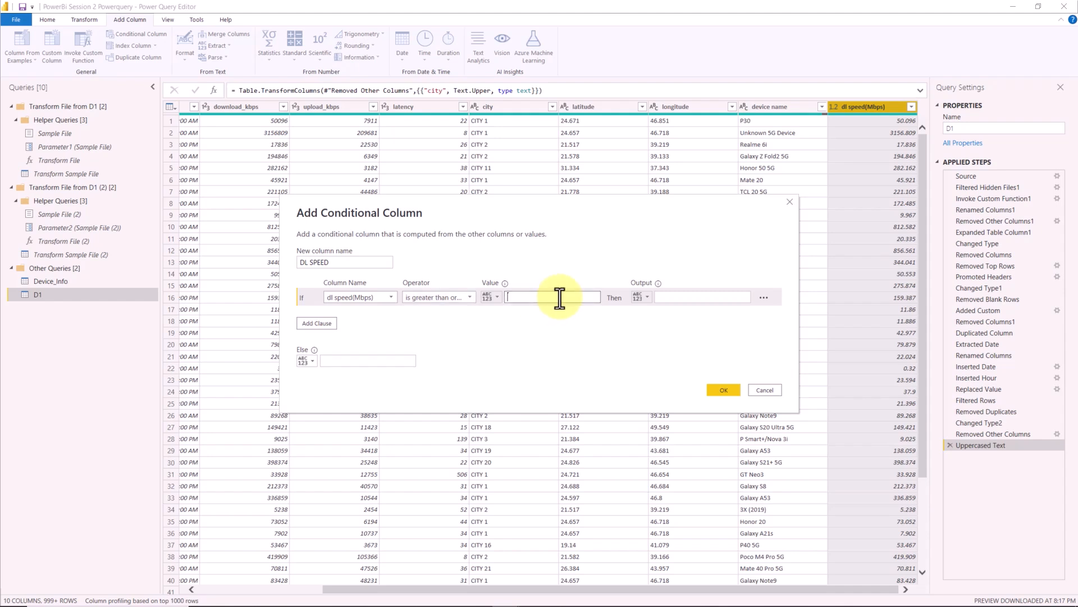
{"action": "left_click", "coordinate": [642, 297]}
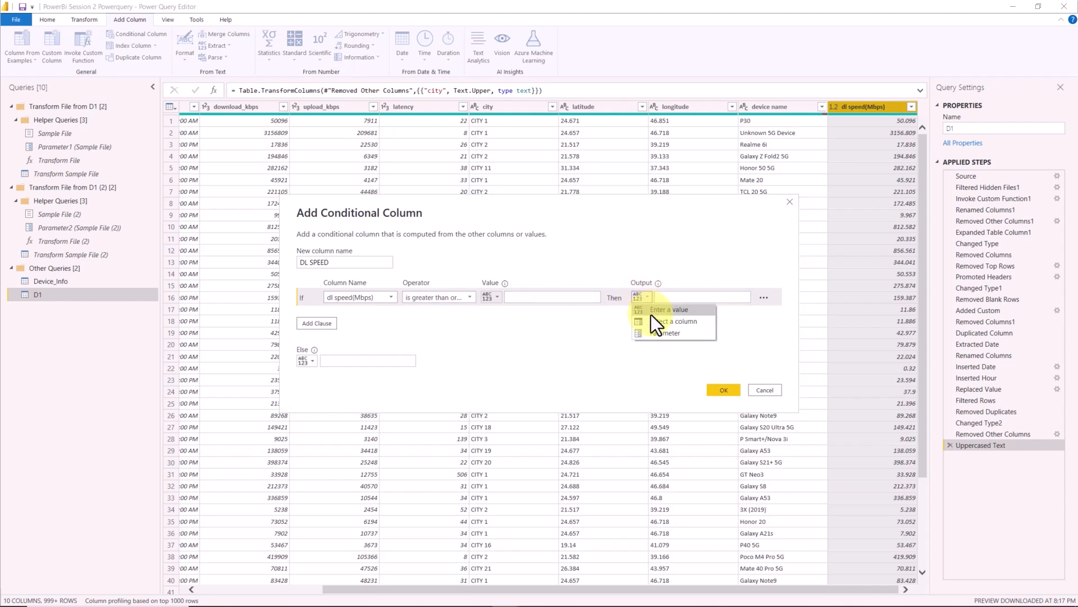
{"action": "left_click", "coordinate": [660, 297]}
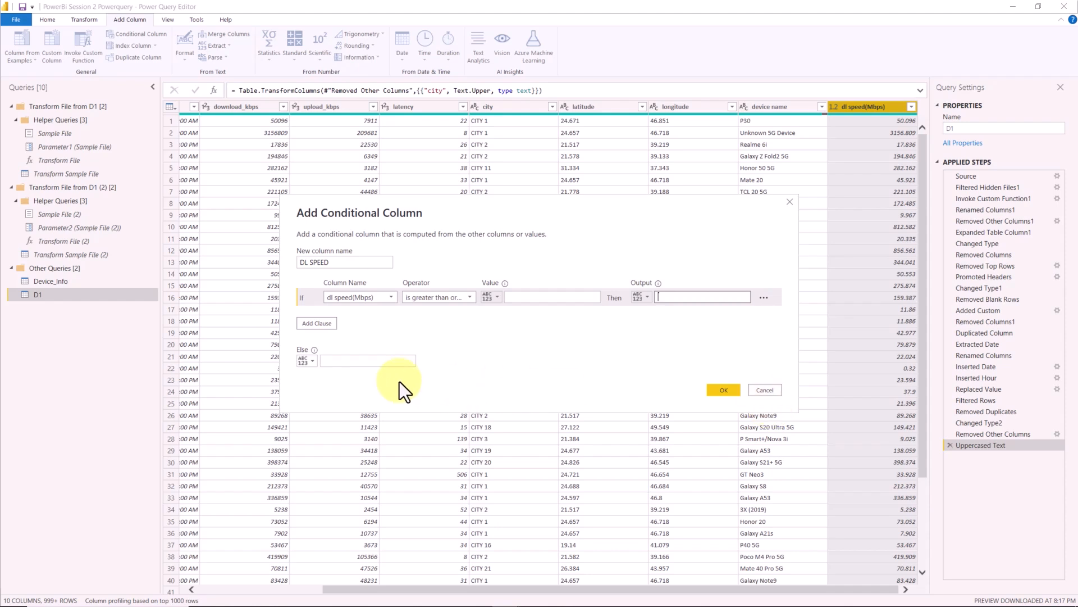
- Add three Else If clauses to the conditional column and cancel its creation
{"action": "left_click", "coordinate": [319, 324]}
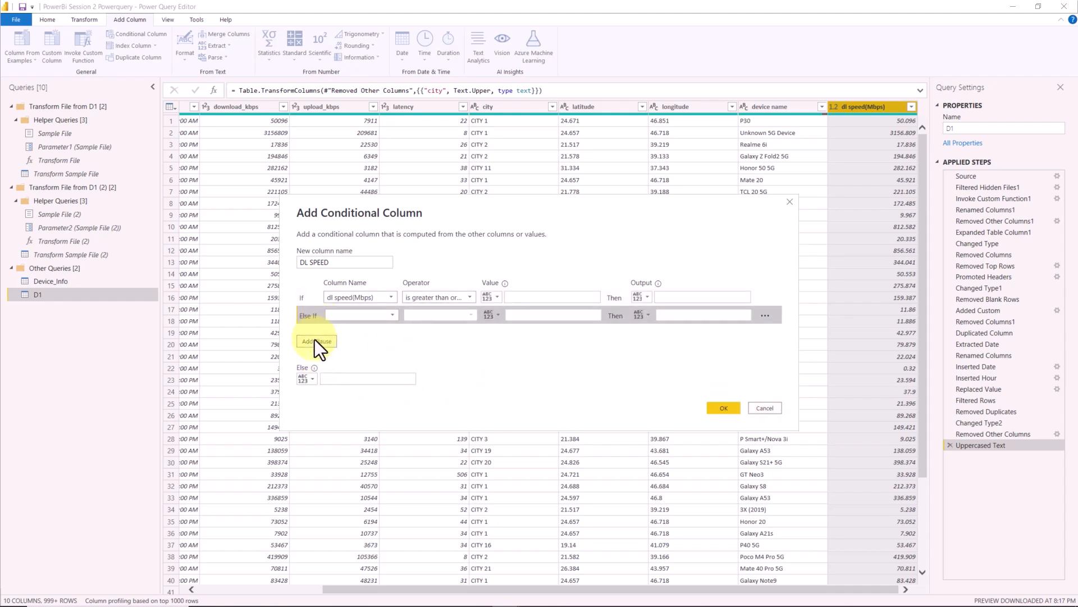
{"action": "left_click", "coordinate": [314, 342]}
{"action": "left_click", "coordinate": [317, 363]}
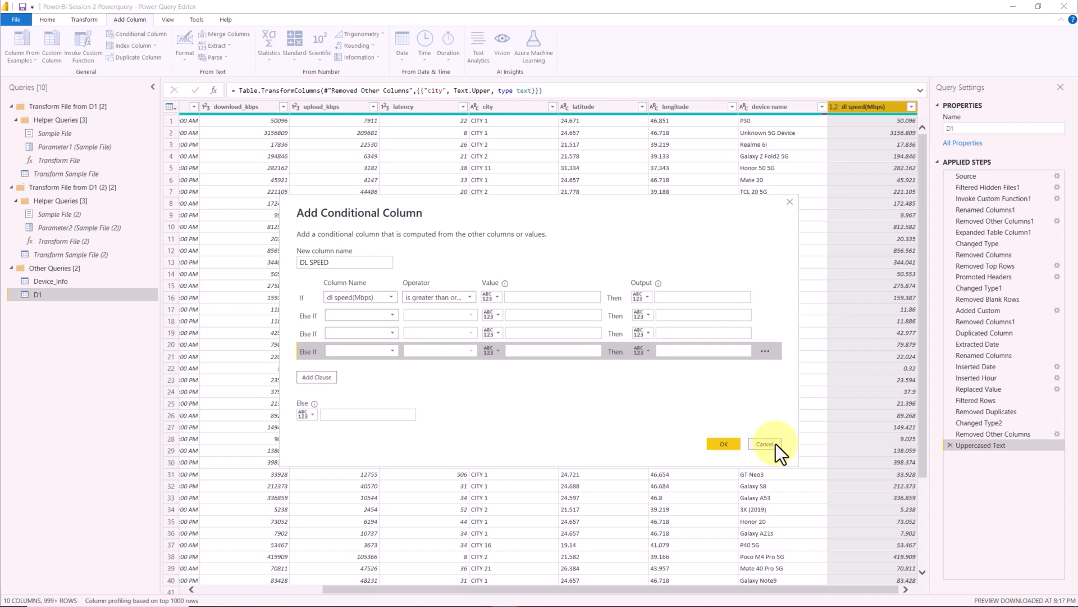
{"action": "left_click", "coordinate": [765, 443]}
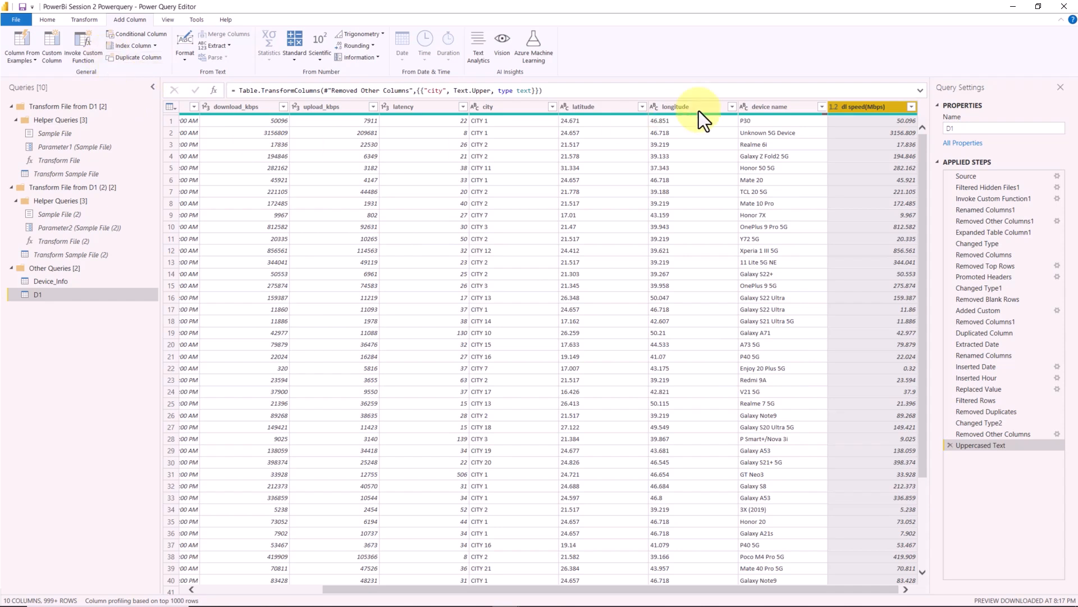
- Show column quality in the data preview and filter the blank entries out of the device name column
{"action": "left_click", "coordinate": [167, 19]}
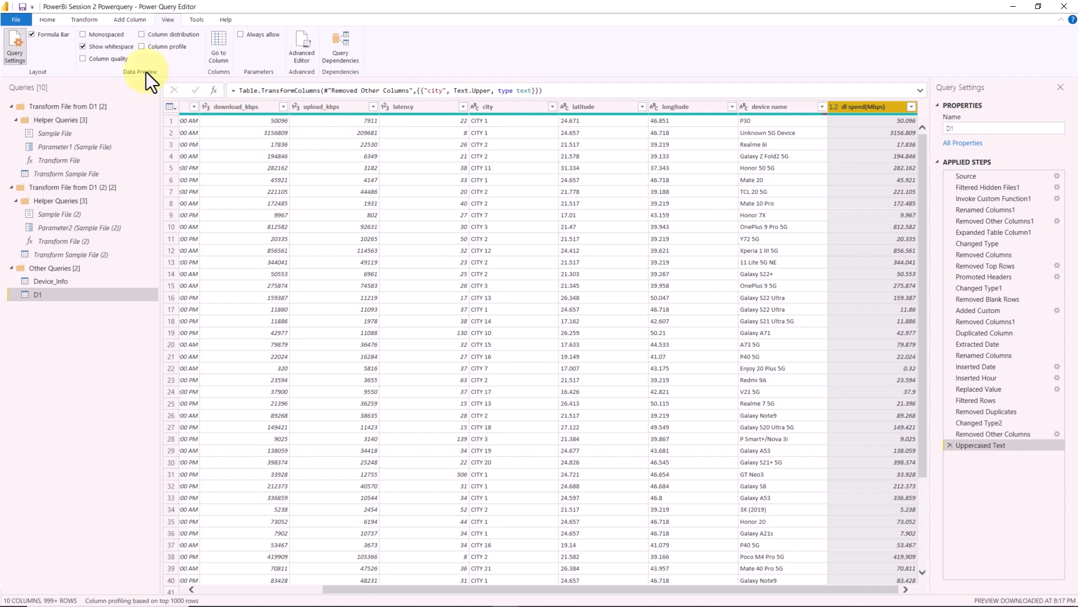
{"action": "left_click", "coordinate": [113, 61]}
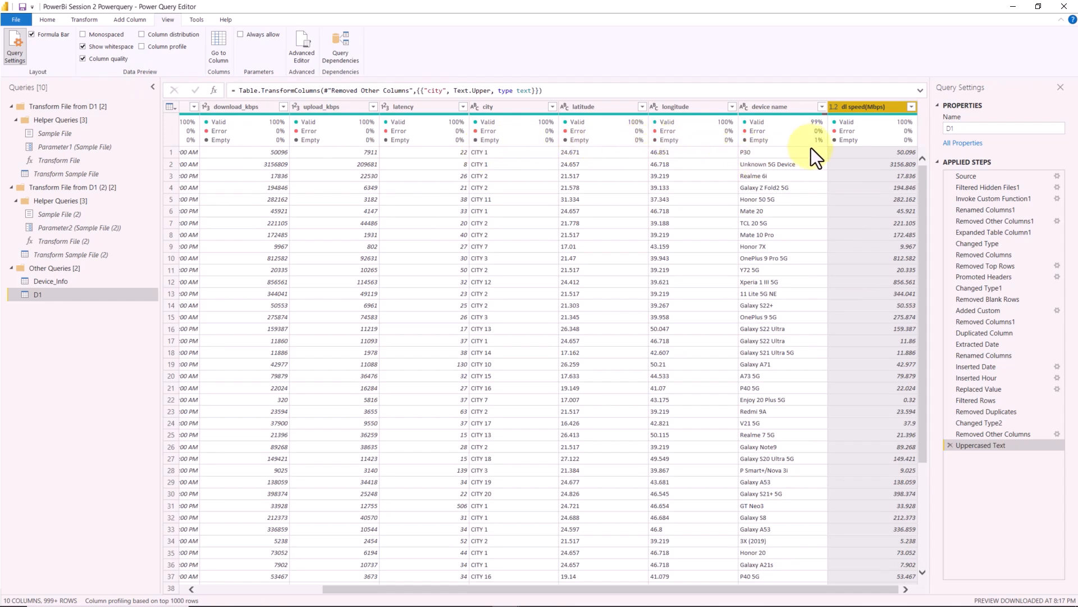
{"action": "mouse_move", "coordinate": [789, 143]}
{"action": "left_click", "coordinate": [822, 108]}
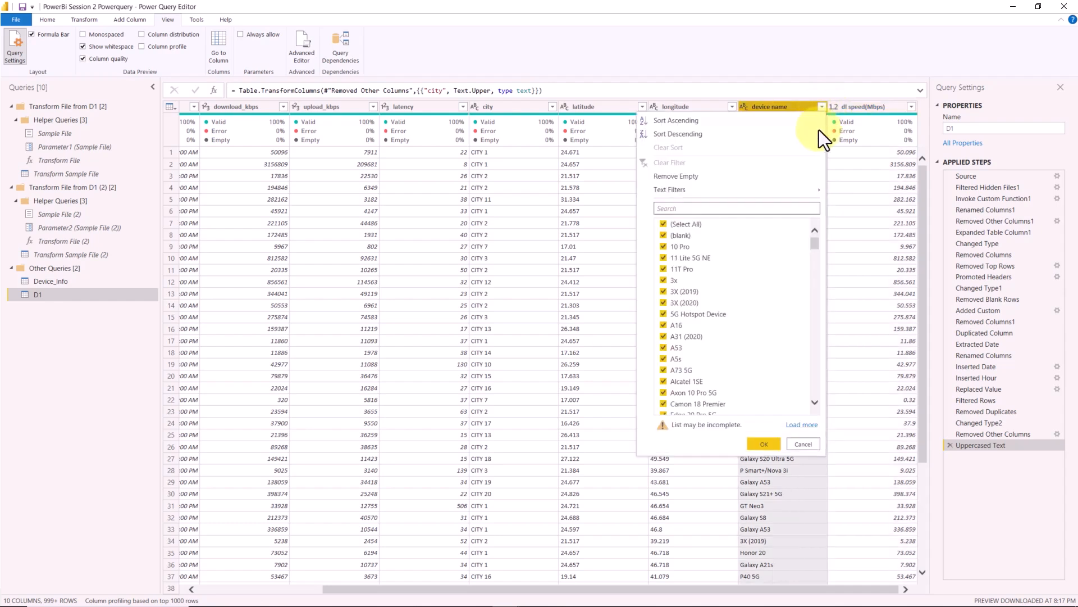
{"action": "left_click", "coordinate": [665, 237]}
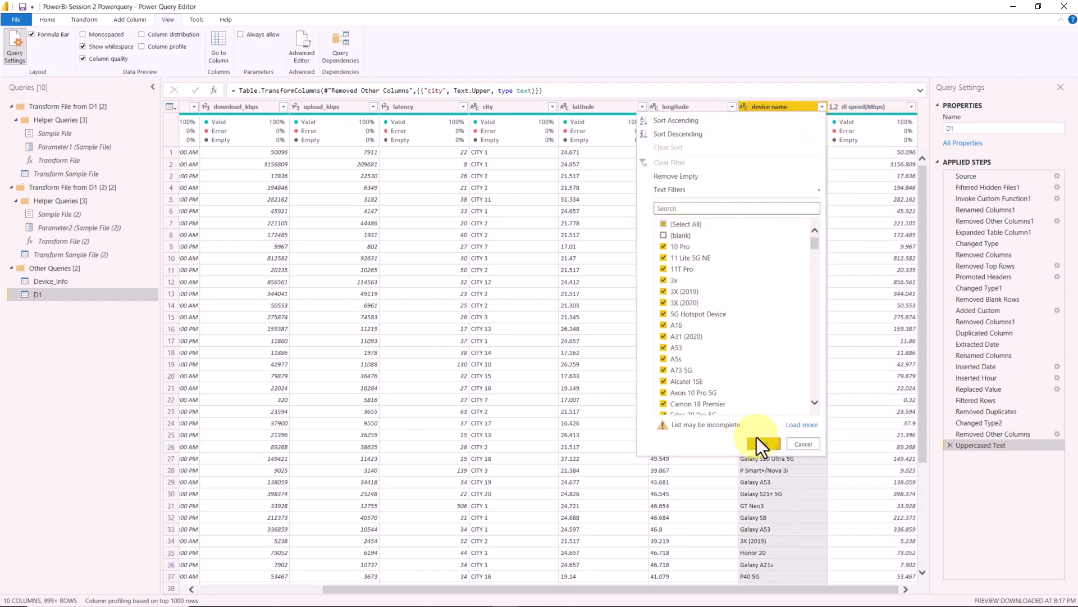
{"action": "left_click", "coordinate": [756, 441]}
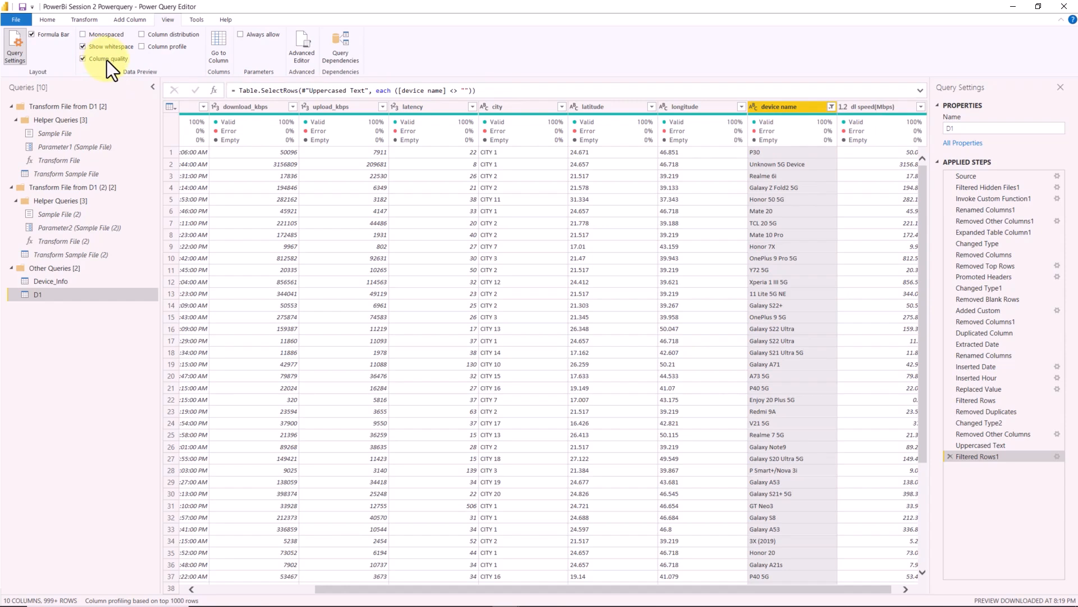
- Review the column distribution, the device name column's profile and the Go to Column list
{"action": "left_click", "coordinate": [167, 36]}
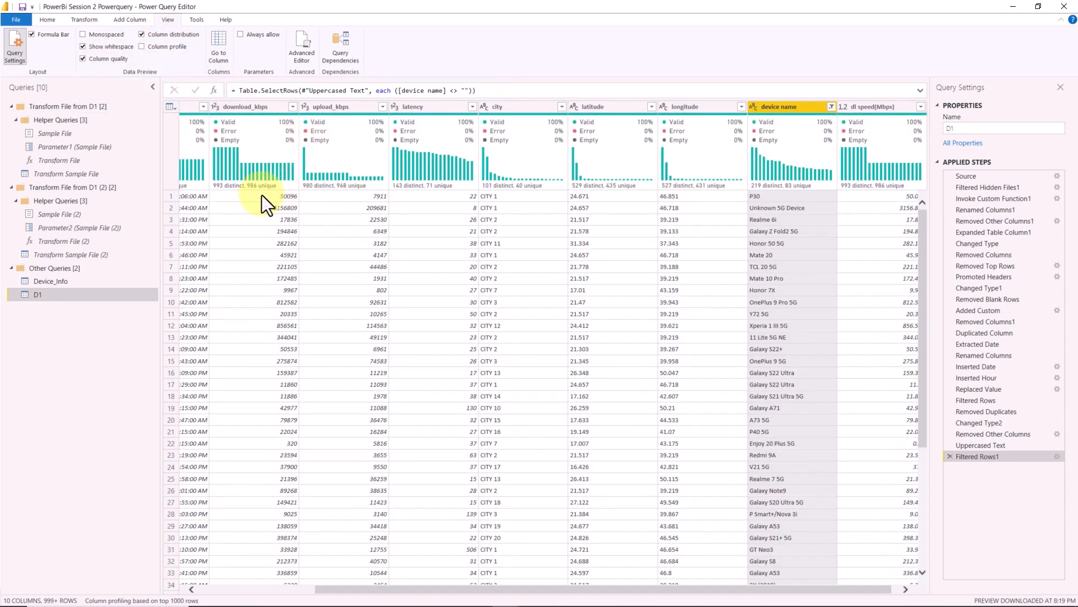
{"action": "mouse_move", "coordinate": [275, 185]}
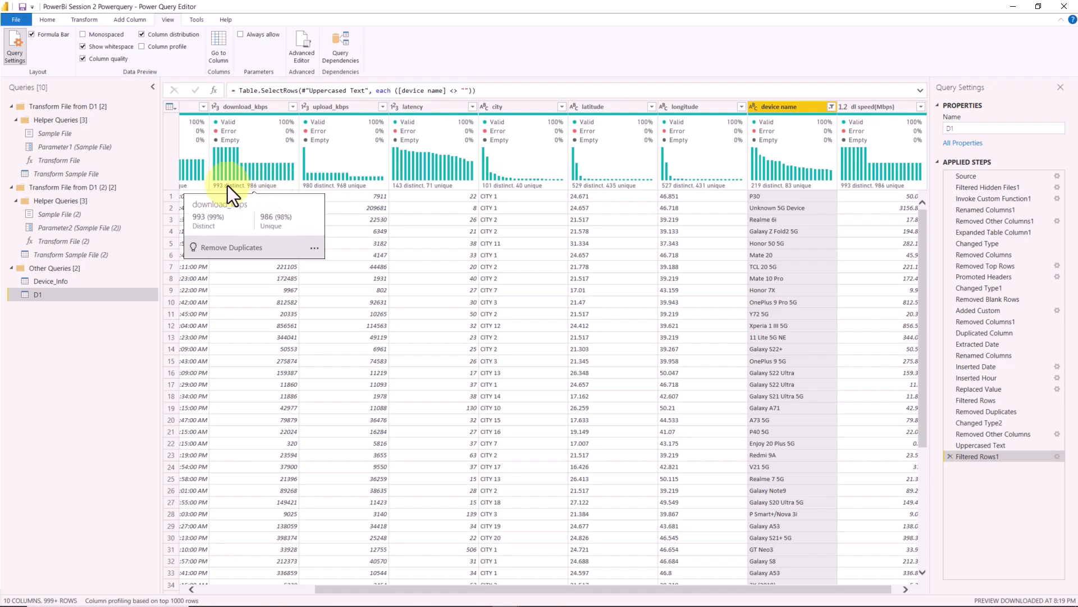
{"action": "left_click", "coordinate": [170, 49]}
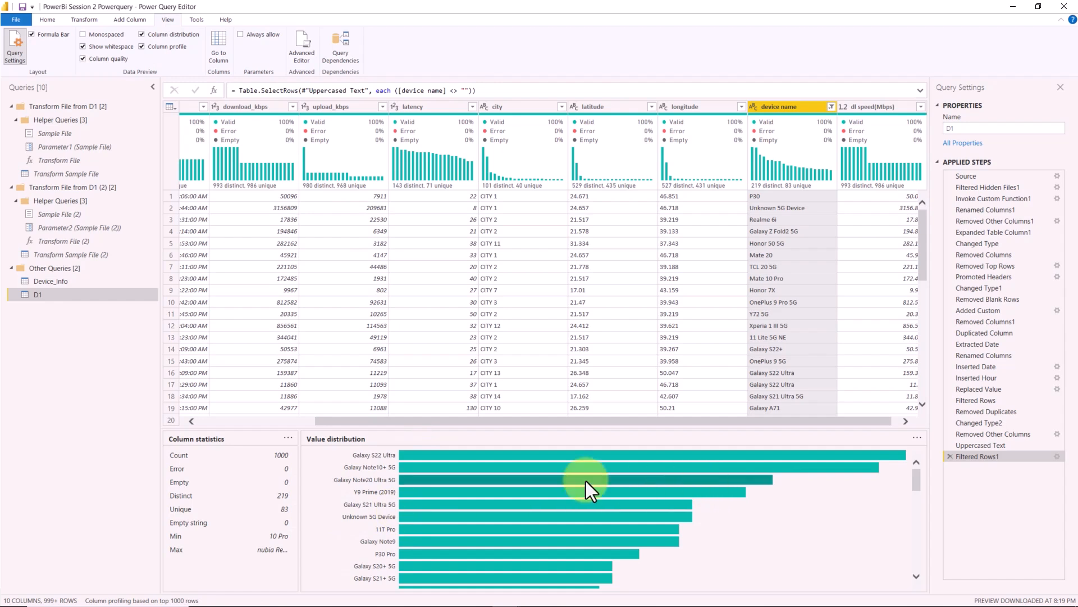
{"action": "mouse_move", "coordinate": [444, 458]}
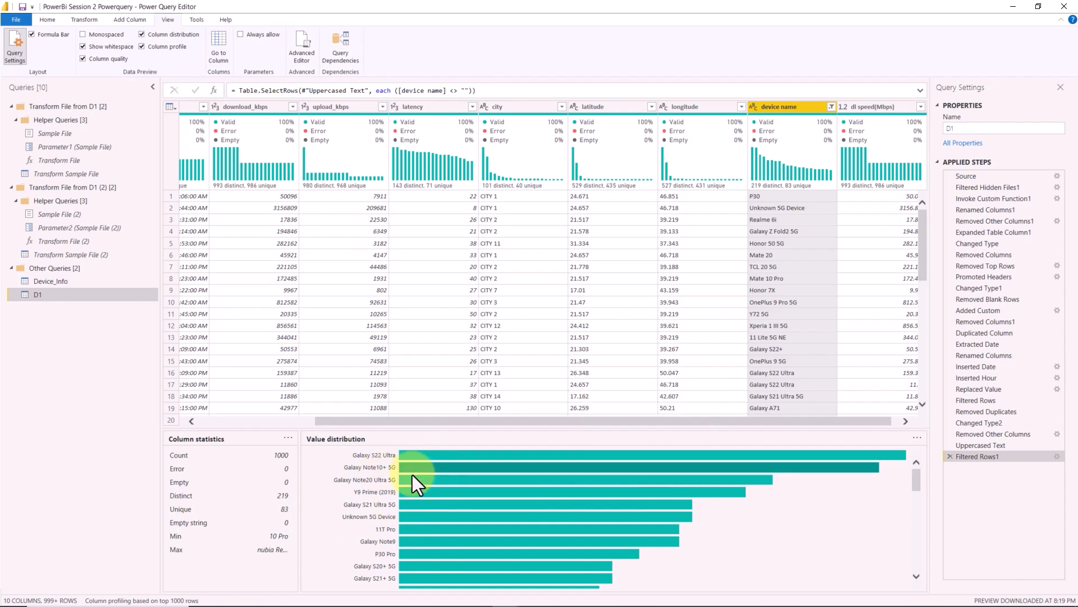
{"action": "left_click", "coordinate": [163, 48]}
{"action": "left_click", "coordinate": [223, 58]}
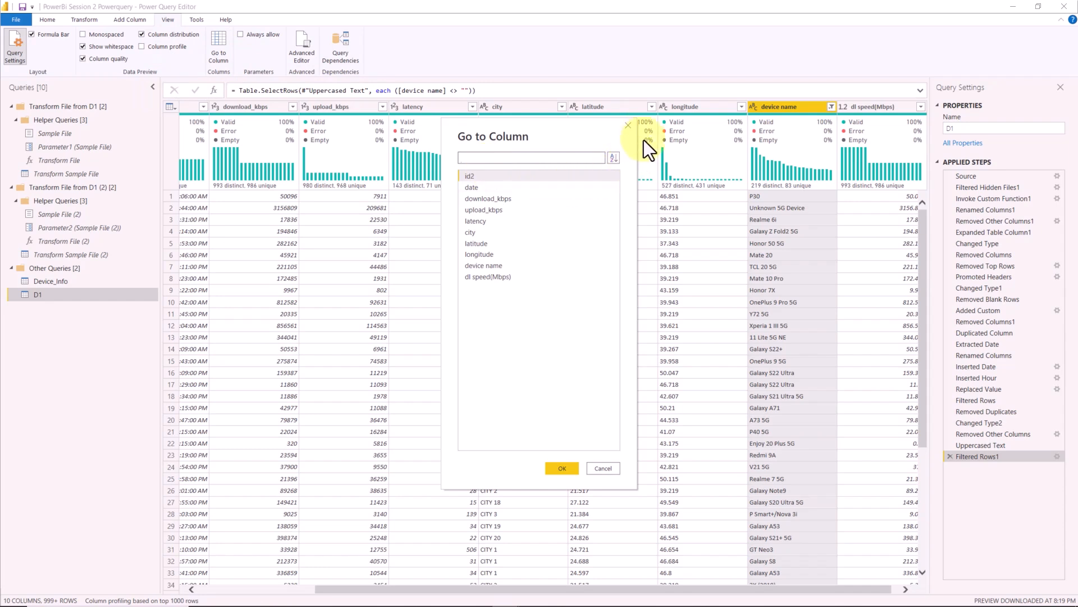
{"action": "left_click", "coordinate": [629, 125]}
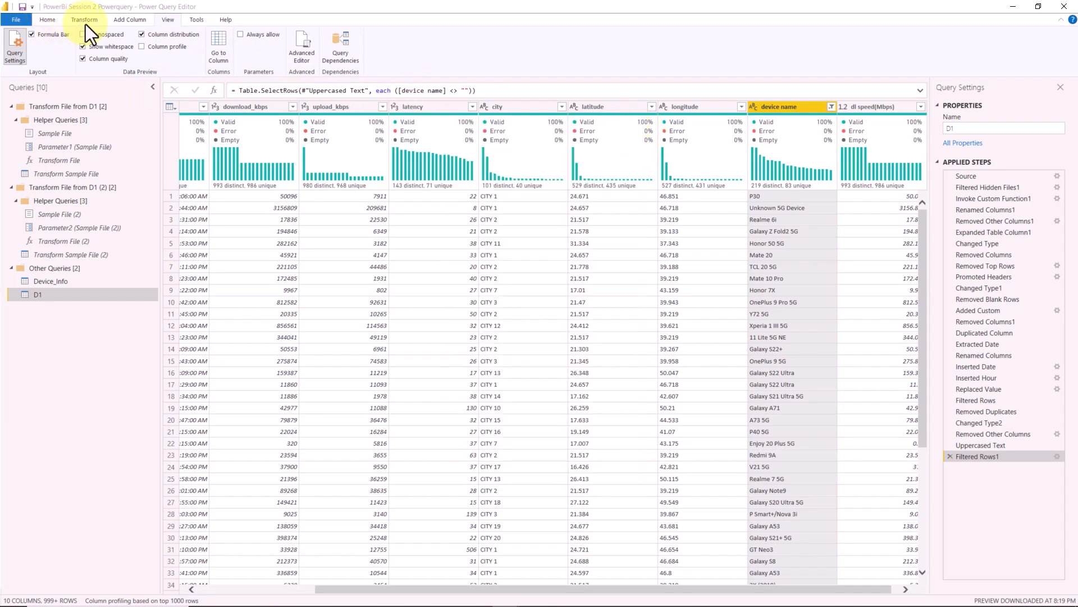
- Turn off the whitespace, column quality and column distribution displays in the data preview
{"action": "left_click", "coordinate": [127, 20]}
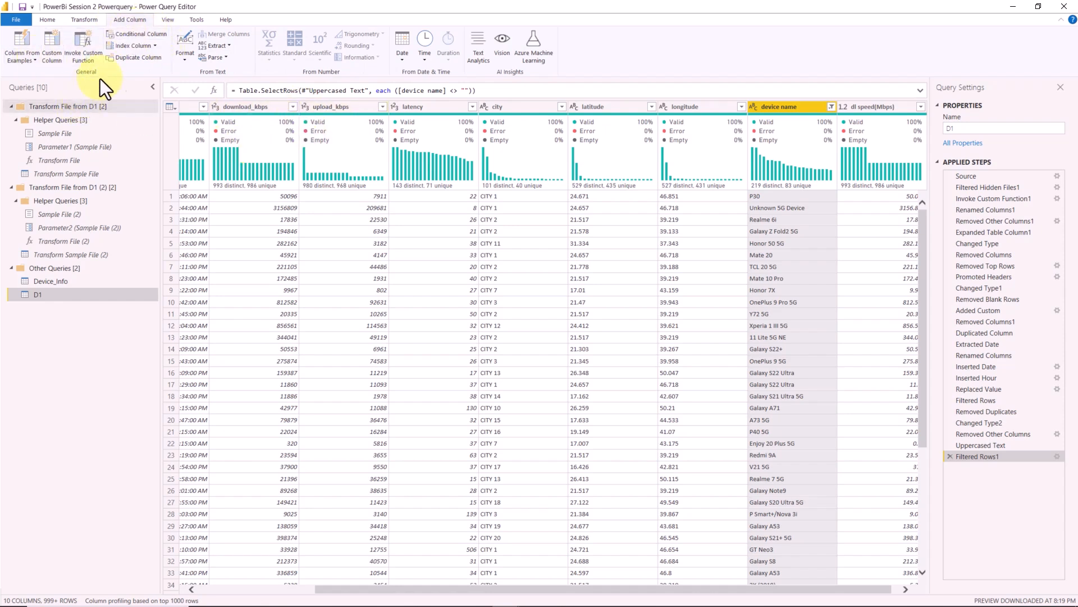
{"action": "left_click", "coordinate": [167, 20]}
{"action": "left_click", "coordinate": [119, 47]}
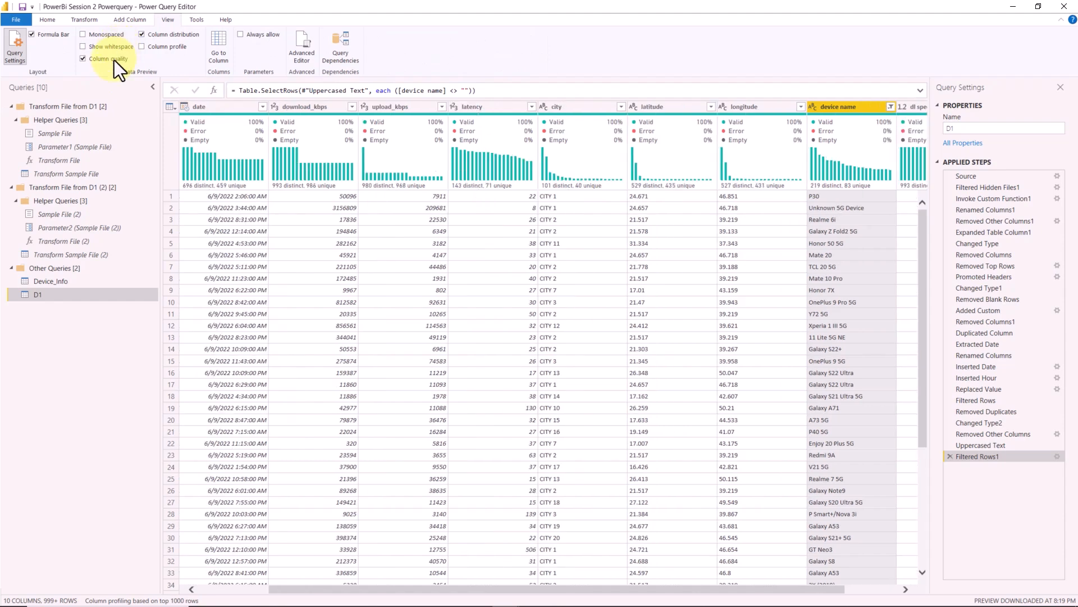
{"action": "left_click", "coordinate": [113, 59]}
{"action": "left_click", "coordinate": [171, 37]}
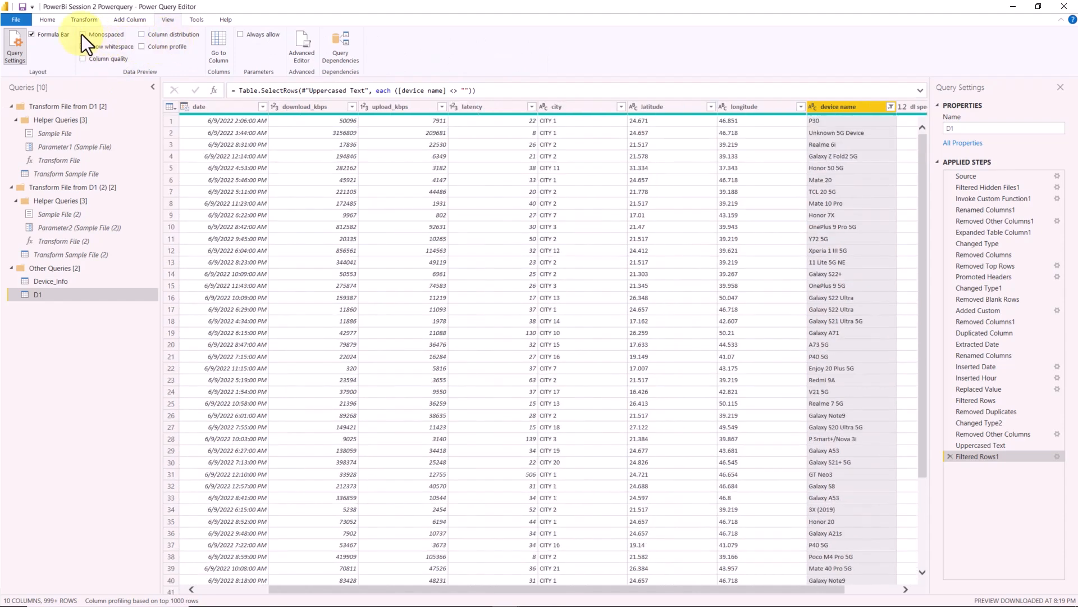
- Start a custom column beside the dl speed(Mbps) column and name it DL Speed Ranges
{"action": "left_click", "coordinate": [120, 21]}
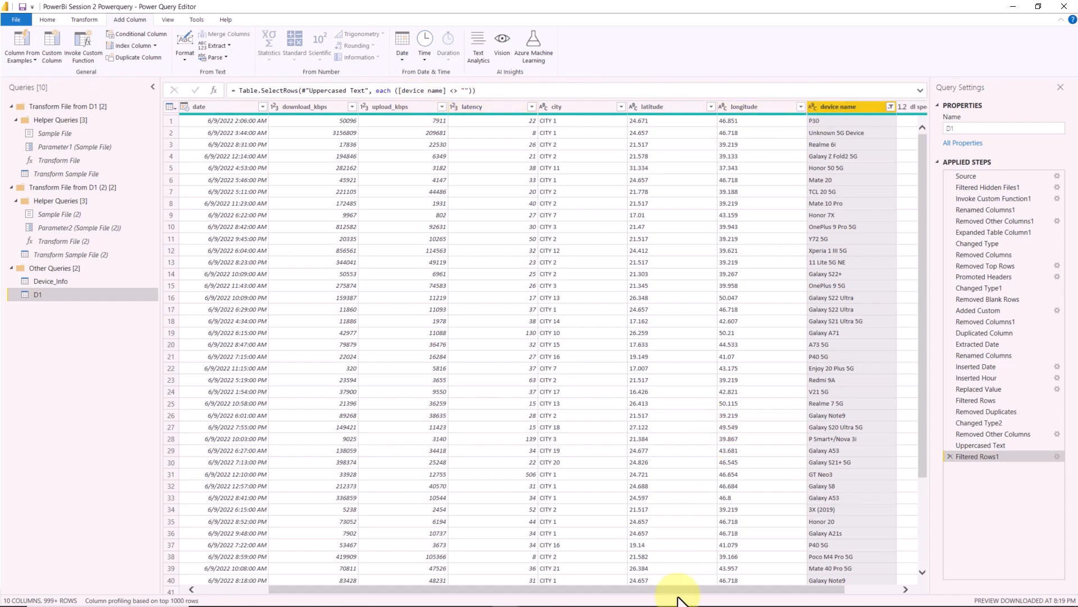
{"action": "left_click_drag", "start_coordinate": [686, 589], "coordinate": [739, 589]}
{"action": "left_click", "coordinate": [860, 107]}
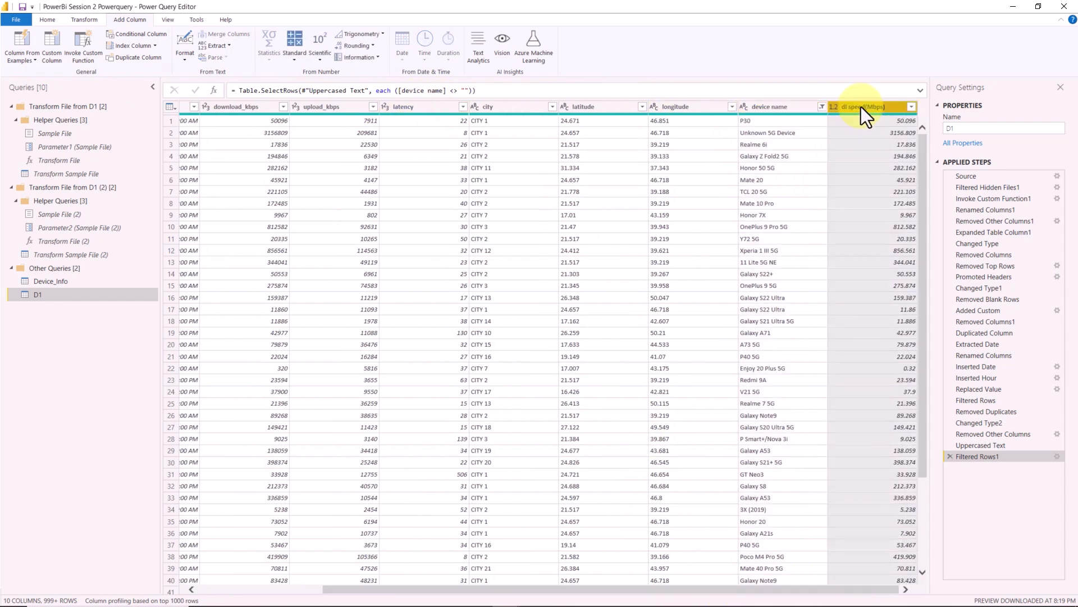
{"action": "left_click", "coordinate": [52, 59]}
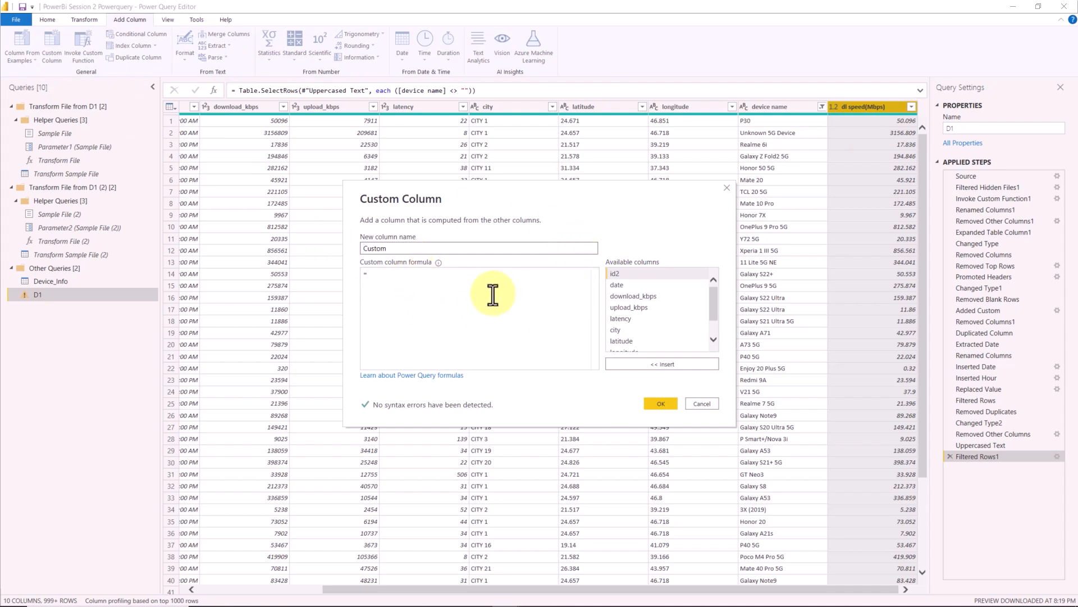
{"action": "double_click", "coordinate": [425, 250]}
{"action": "key", "text": "BackSpace"}
{"action": "key", "text": "Caps_Lock"}
{"action": "type", "text": "M"}
{"action": "key", "text": "BackSpace"}
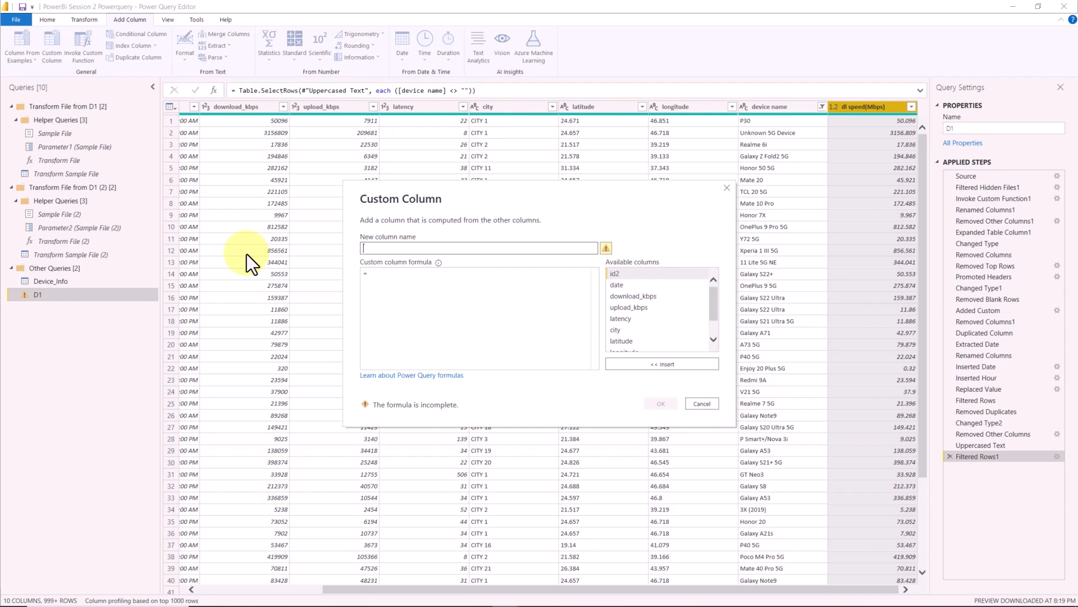
{"action": "type", "text": "DL S"}
{"action": "key", "text": "Caps_Lock"}
{"action": "type", "text": "peed Ranges"}
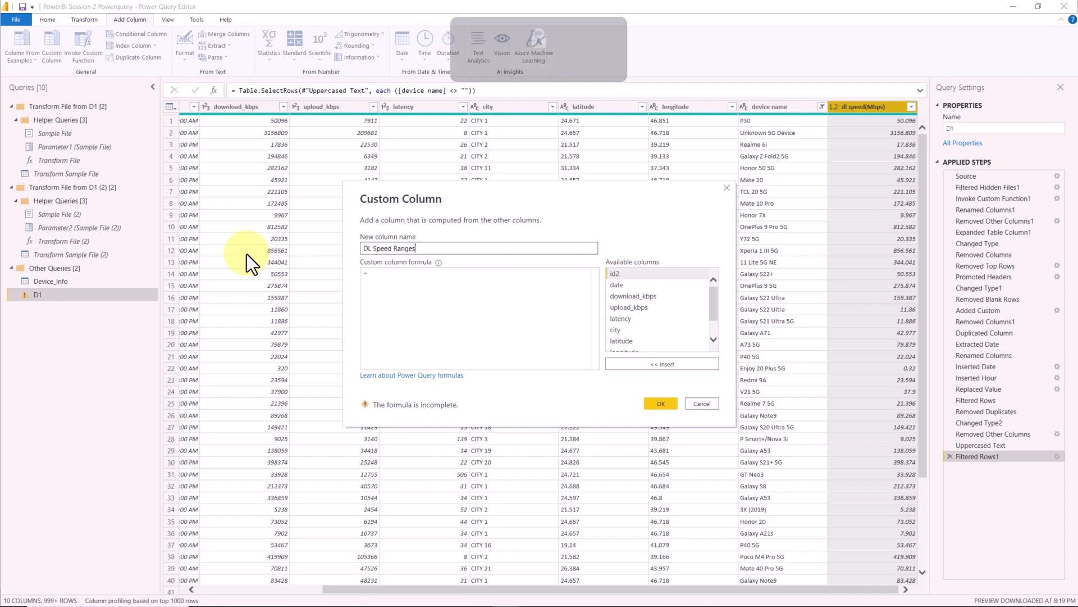
{"action": "left_click", "coordinate": [414, 272]}
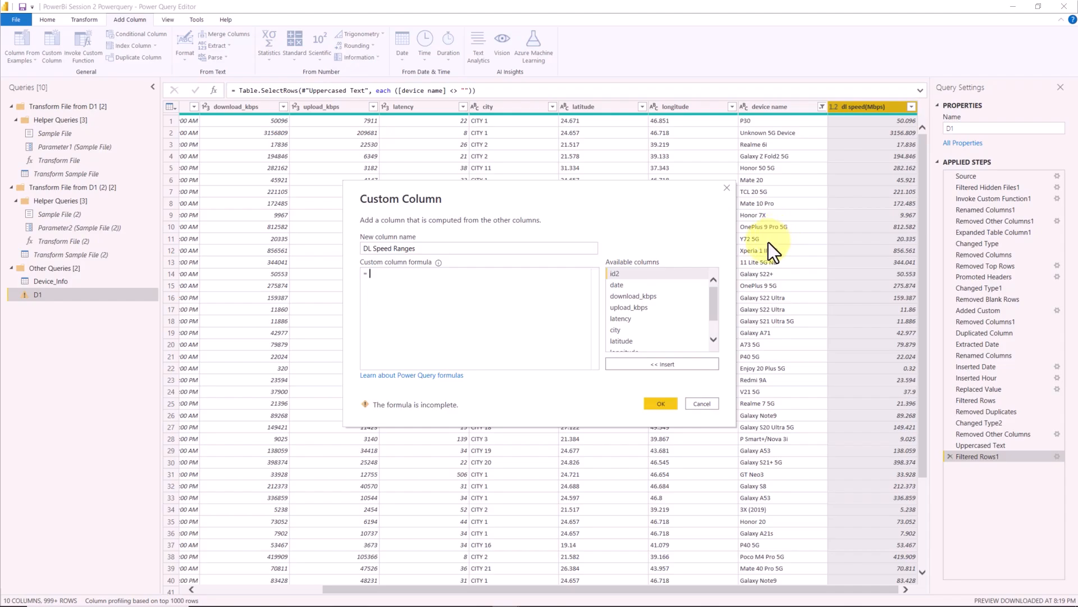
- Copy the entire DL speed formula request from the ChatGPT.docx Word document and send it as a prompt in ChatGPT
{"action": "key", "text": "alt+Tab"}
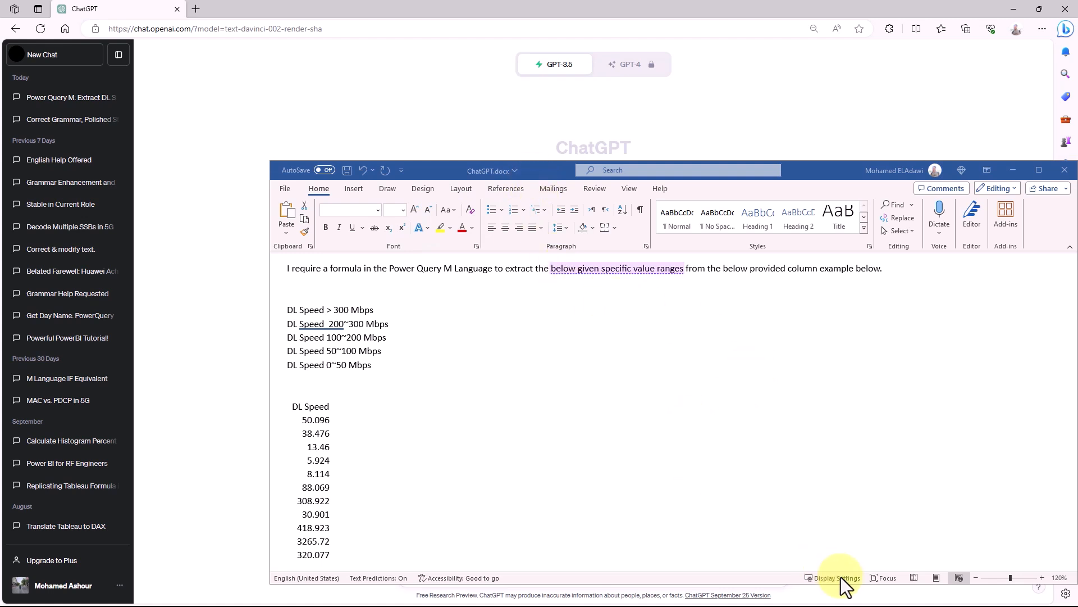
{"action": "left_click", "coordinate": [363, 286]}
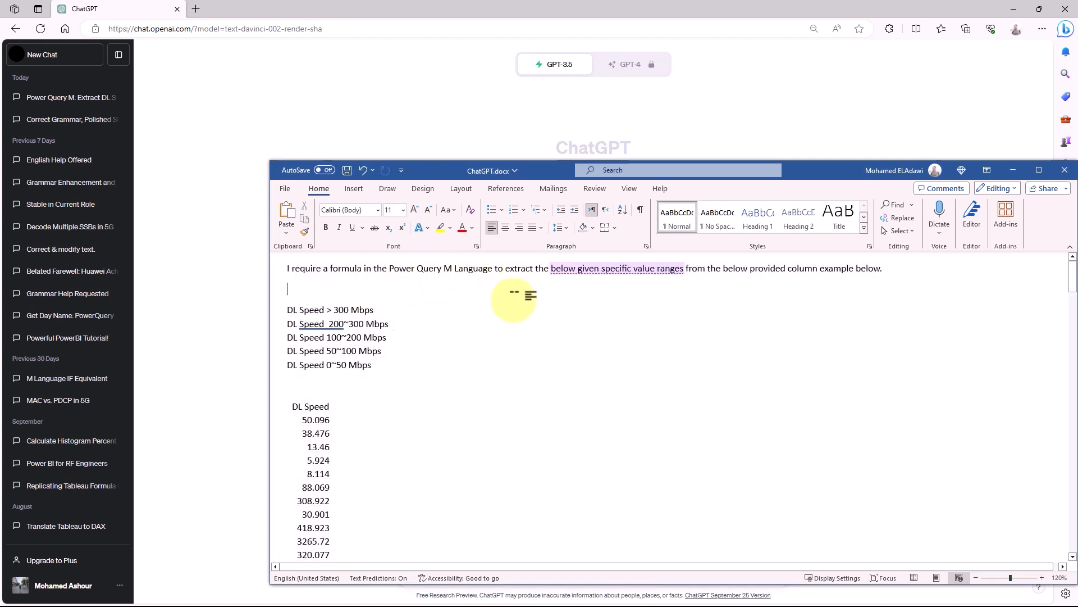
{"action": "left_click", "coordinate": [429, 353]}
{"action": "key", "text": "ctrl+a"}
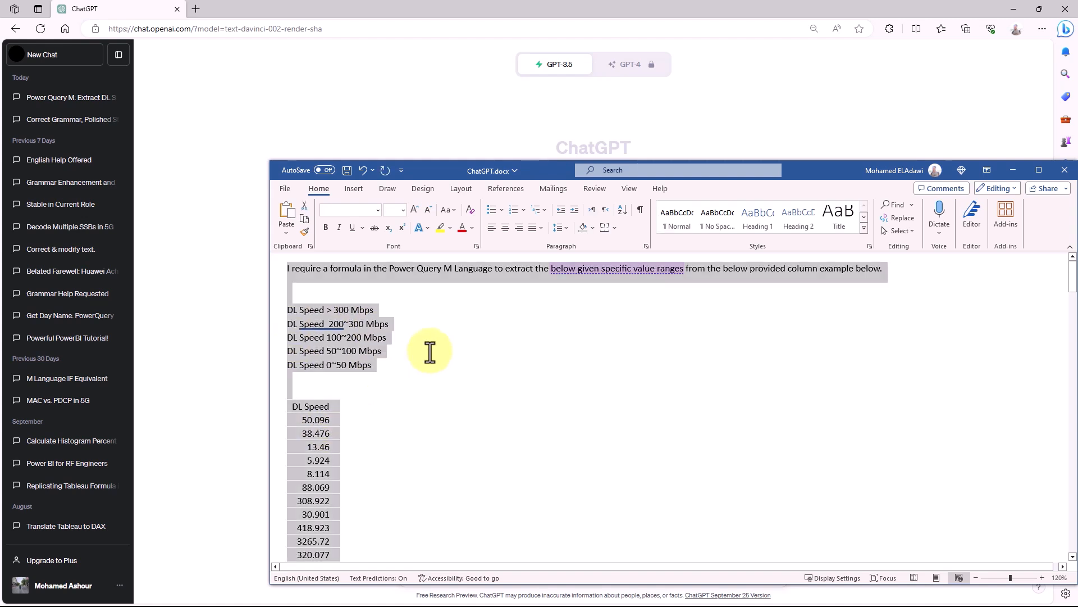
{"action": "left_click", "coordinate": [247, 319]}
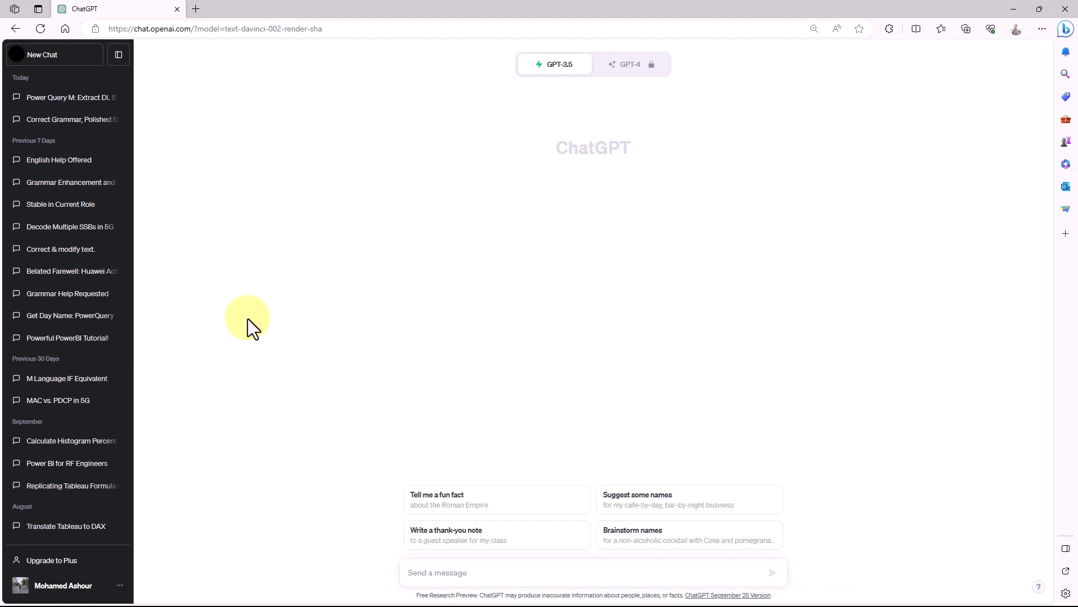
{"action": "key", "text": "ctrl+v"}
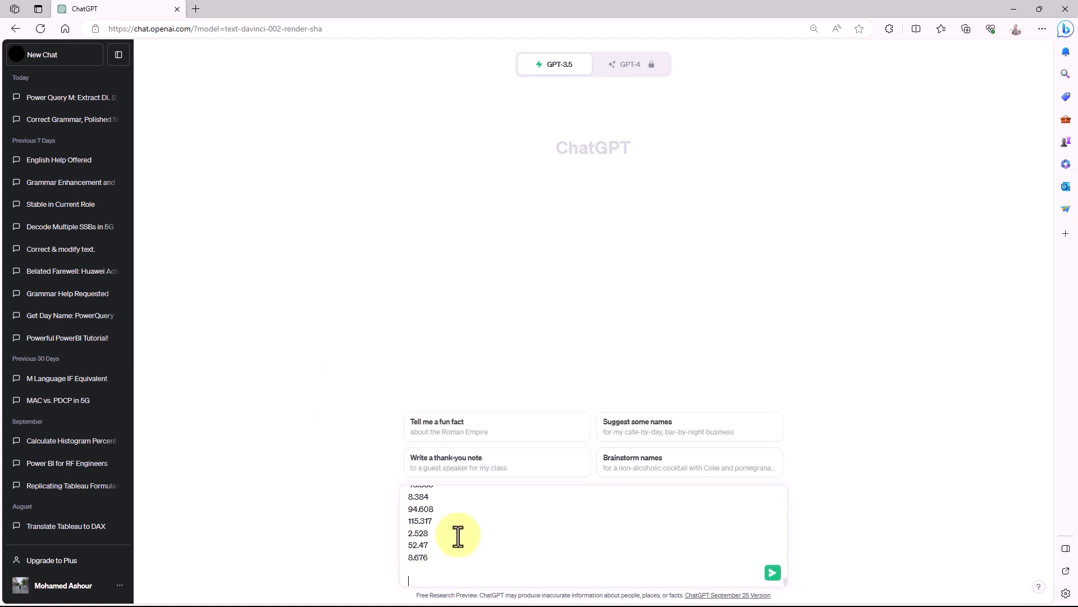
{"action": "key", "text": "Return"}
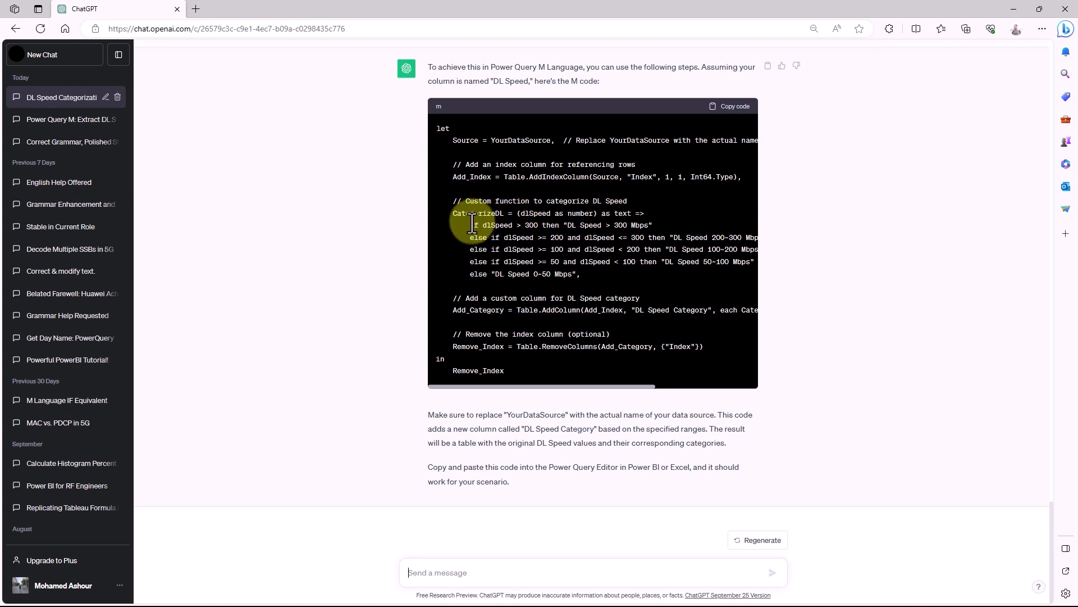
- Copy the if/else expression for the DL speed ranges from ChatGPT's reply and switch back to the Power Query Editor
{"action": "left_click_drag", "start_coordinate": [470, 224], "coordinate": [575, 274]}
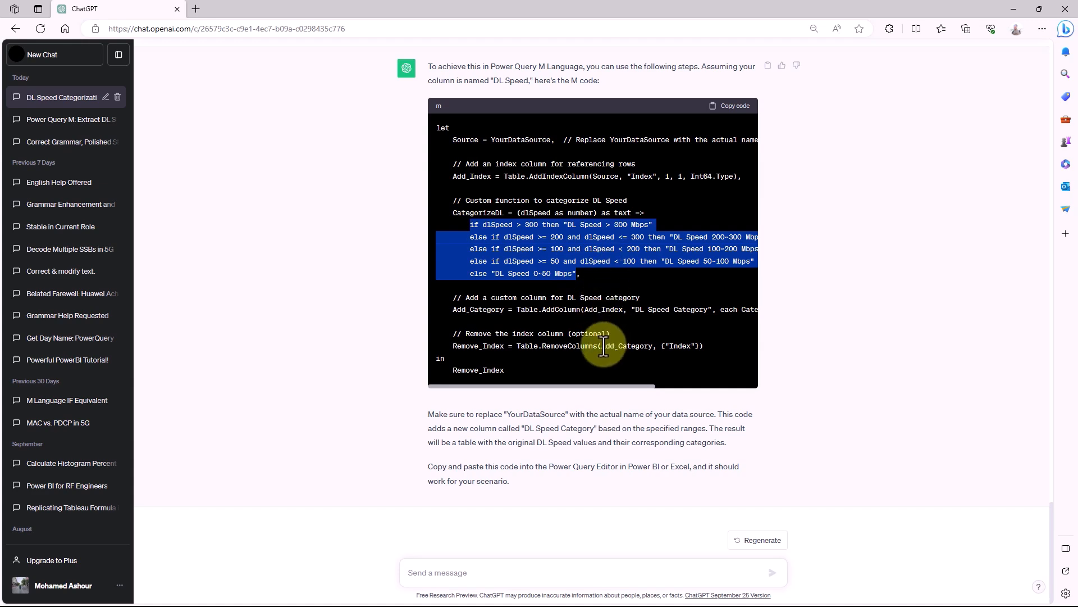
{"action": "mouse_move", "coordinate": [483, 600]}
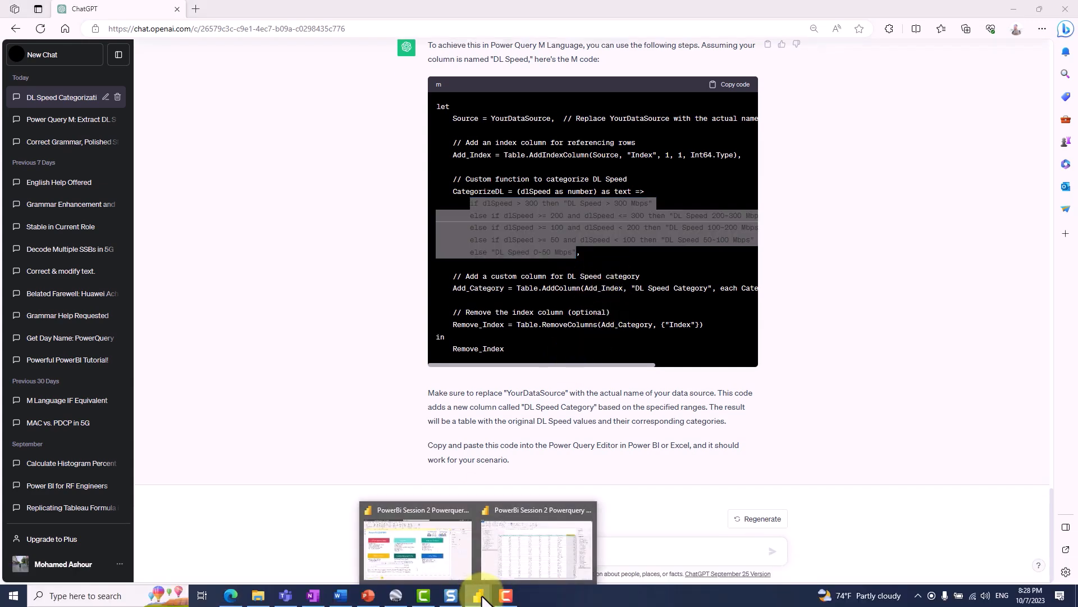
{"action": "left_click", "coordinate": [517, 562]}
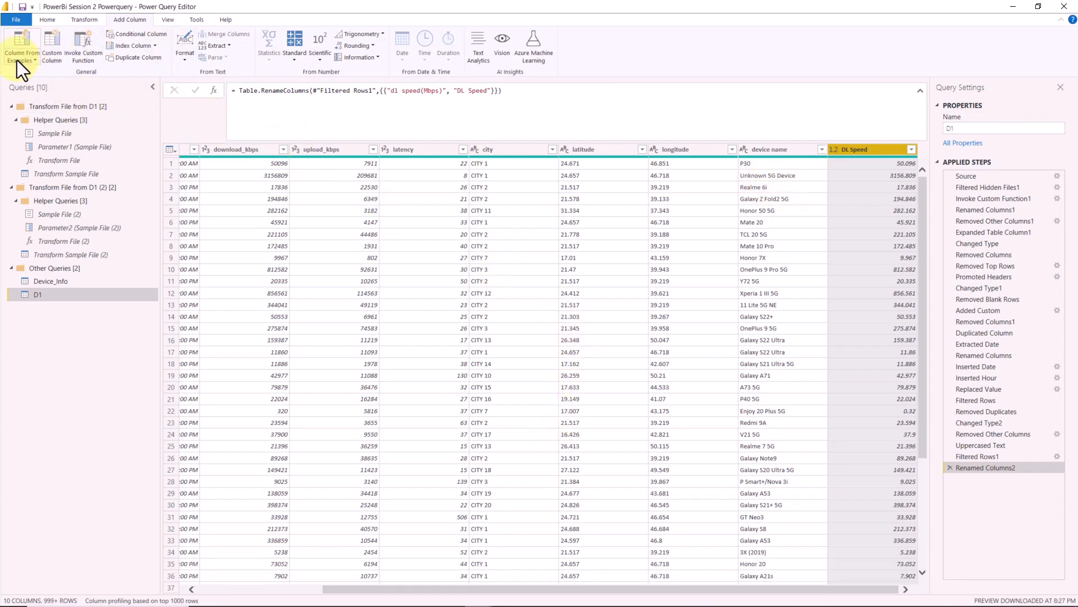
- Start a custom column in the D1 query and name it DL Speed Range
{"action": "left_click", "coordinate": [53, 62]}
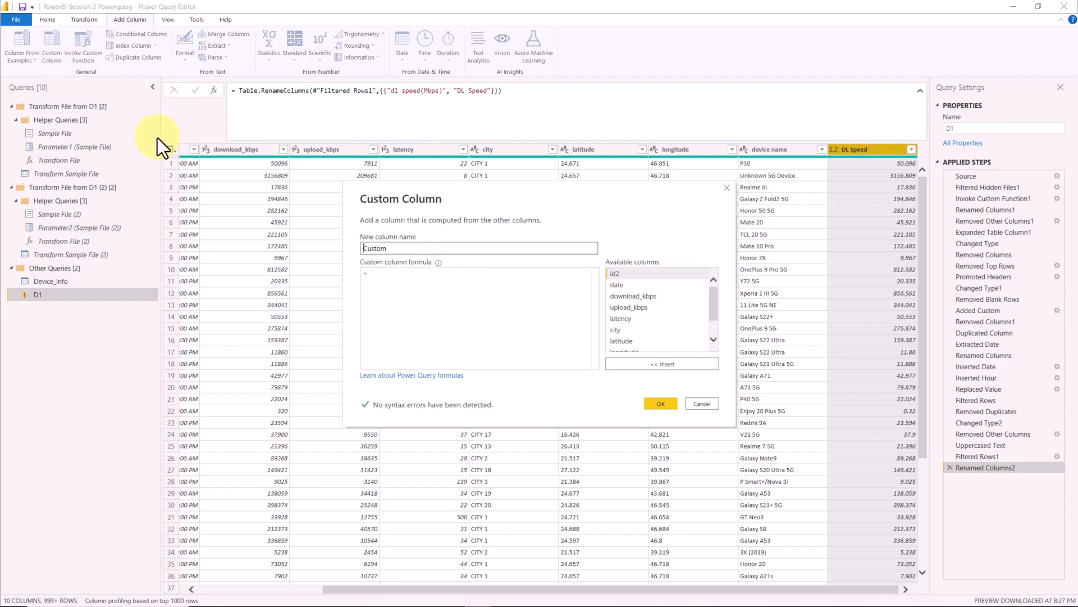
{"action": "left_click", "coordinate": [409, 248]}
{"action": "key", "text": "Caps_Lock"}
{"action": "key", "text": "BackSpace"}
{"action": "key", "text": "BackSpace"}
{"action": "key", "text": "BackSpace"}
{"action": "key", "text": "BackSpace"}
{"action": "key", "text": "BackSpace"}
{"action": "key", "text": "BackSpace"}
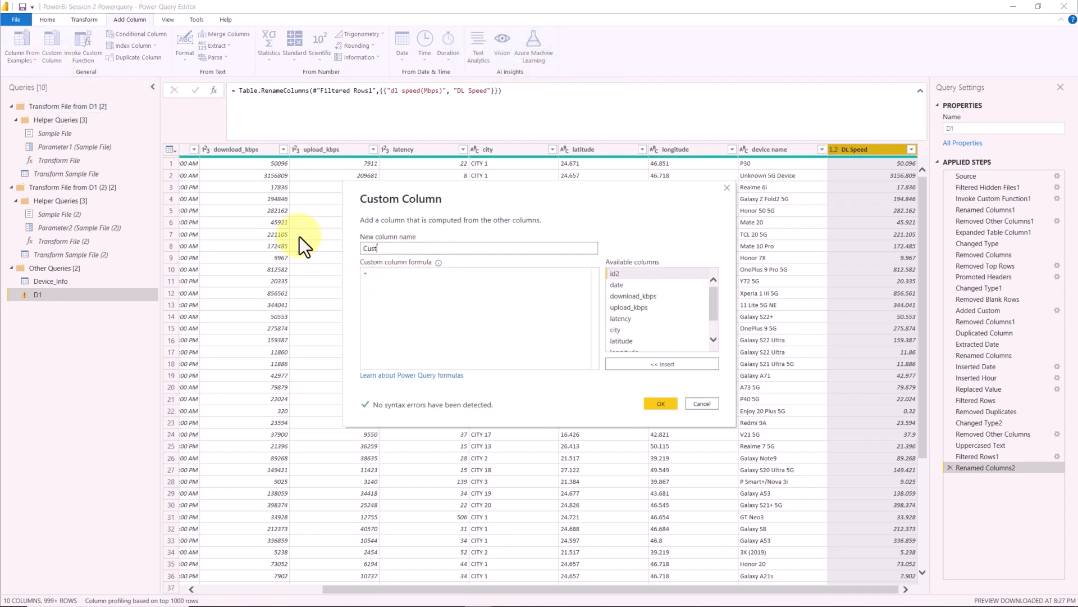
{"action": "type", "text": "DL"}
{"action": "key", "text": "Caps_Lock"}
{"action": "type", "text": "Speed Range"}
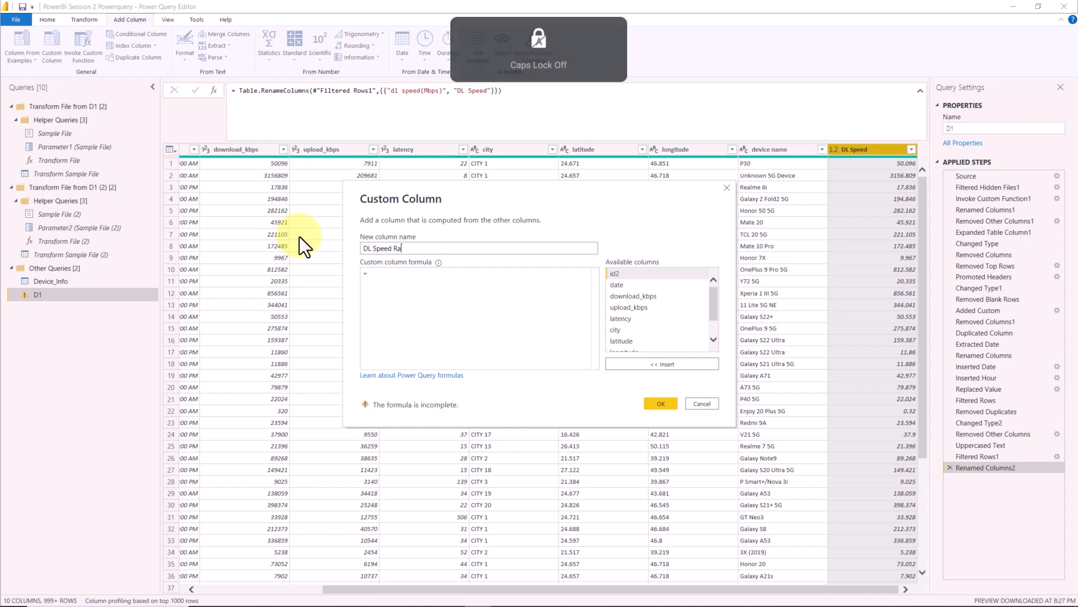
- Try to create the column with the copied if/else formula unchanged, and delete its applied step
{"action": "key", "text": "Tab"}
{"action": "left_click", "coordinate": [400, 280]}
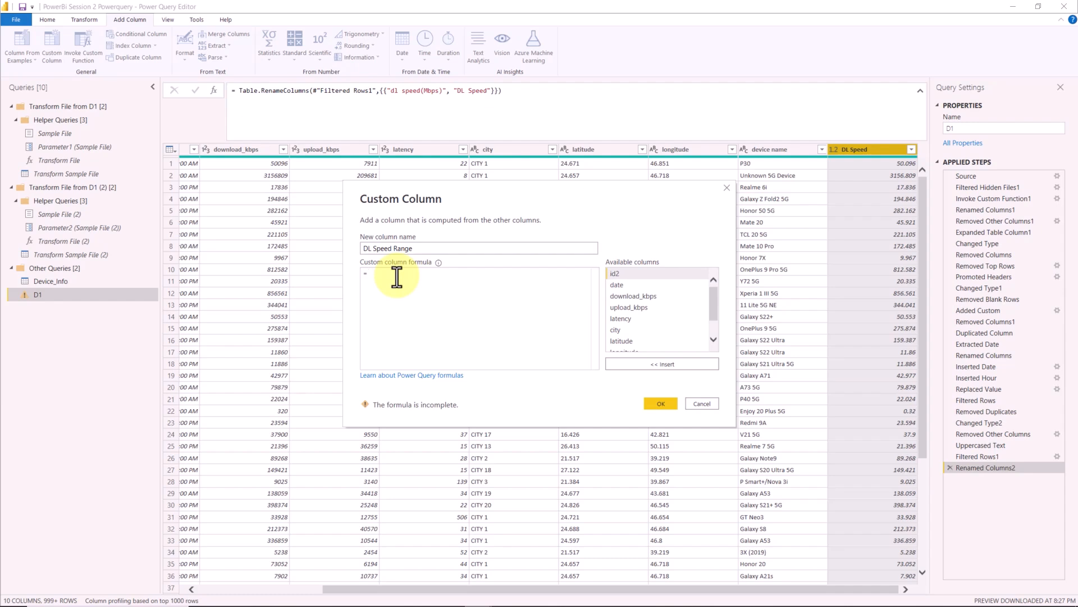
{"action": "type", "text": "if dlSpeed > 300 then \"DL Speed > 300 Mbps\"         else if dlSpeed >= 200 and dlSpeed <= 300 then \"DL Speed 200~300 Mbps\"         else if dlSpeed >= 100 and dlSpeed < 200 then \"DL Speed 100~200 Mbps\"         else if dlSpeed >= 50 and dlSpeed < 100 then \"DL Speed 50~100 Mbps\"         else \"DL Speed 0~50 Mbps\""}
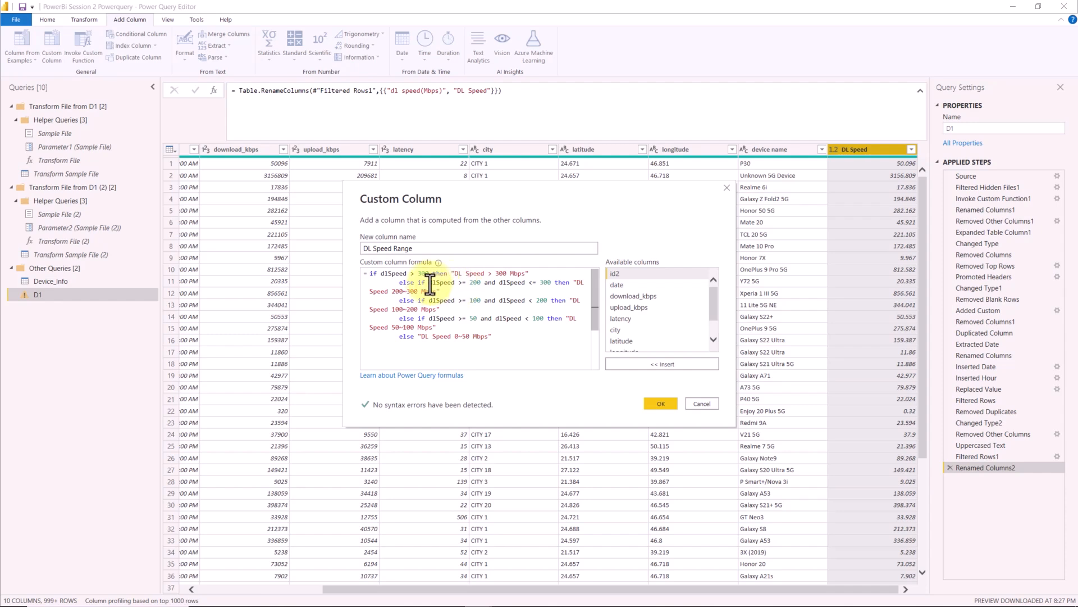
{"action": "left_click", "coordinate": [657, 403]}
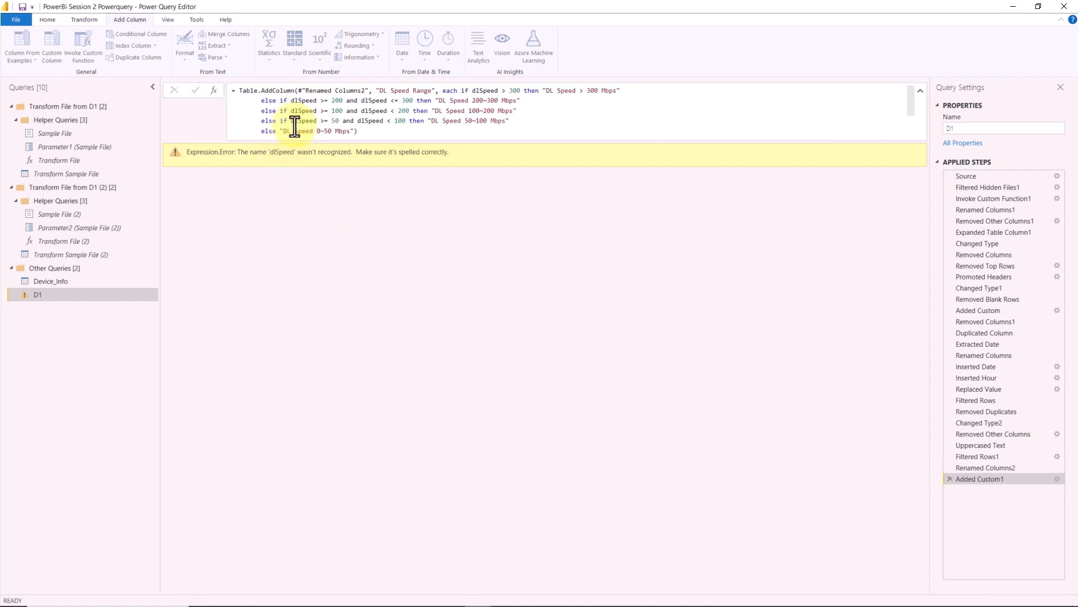
{"action": "left_click", "coordinate": [950, 479]}
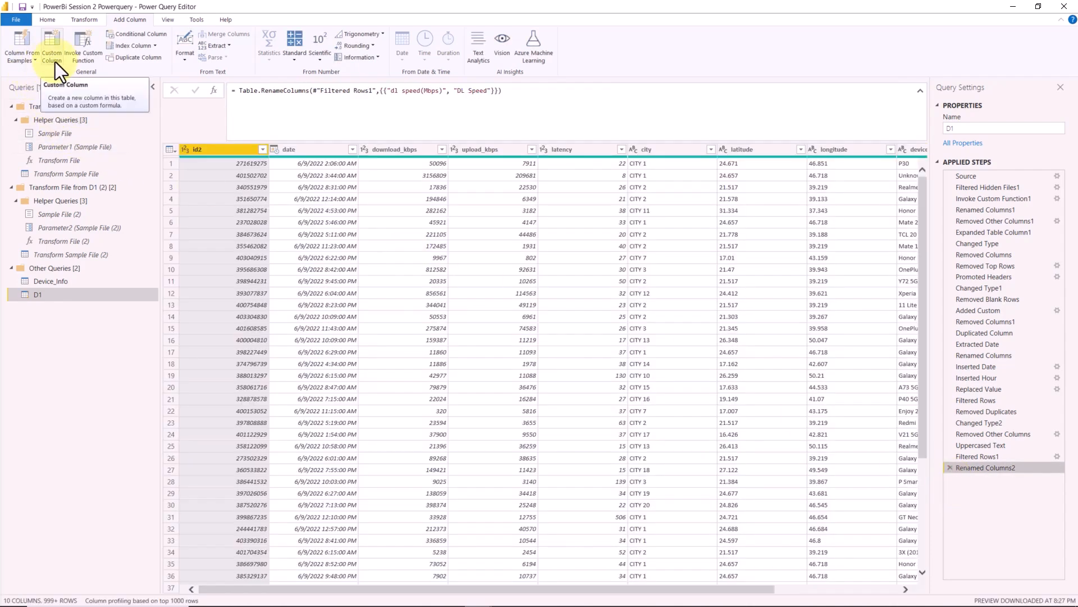
- Start a new custom column and paste the copied if/else formula as its expression
{"action": "left_click_drag", "start_coordinate": [348, 589], "coordinate": [667, 593]}
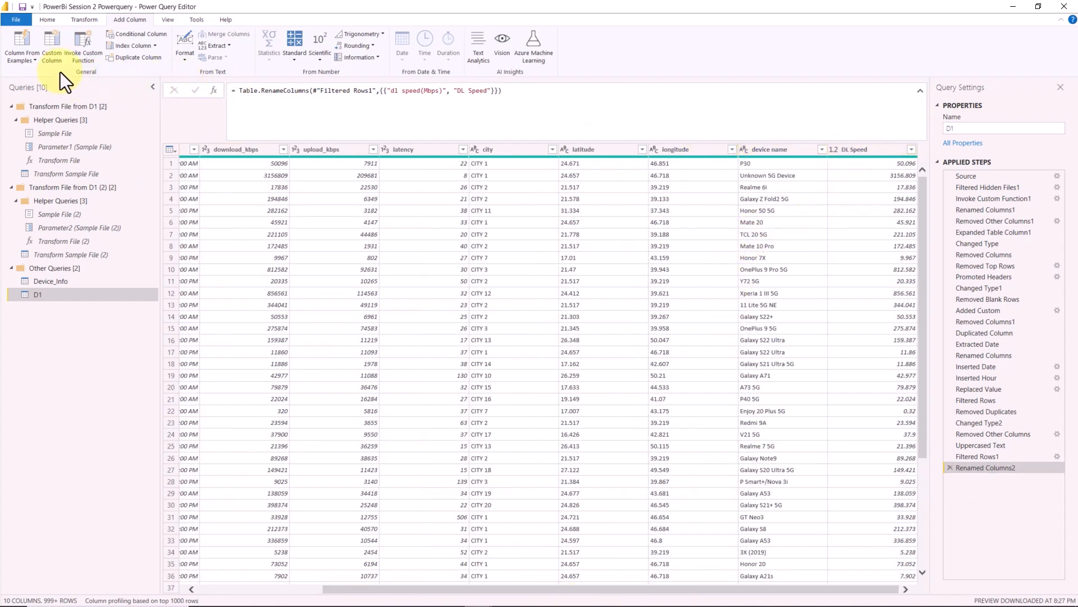
{"action": "left_click", "coordinate": [52, 57]}
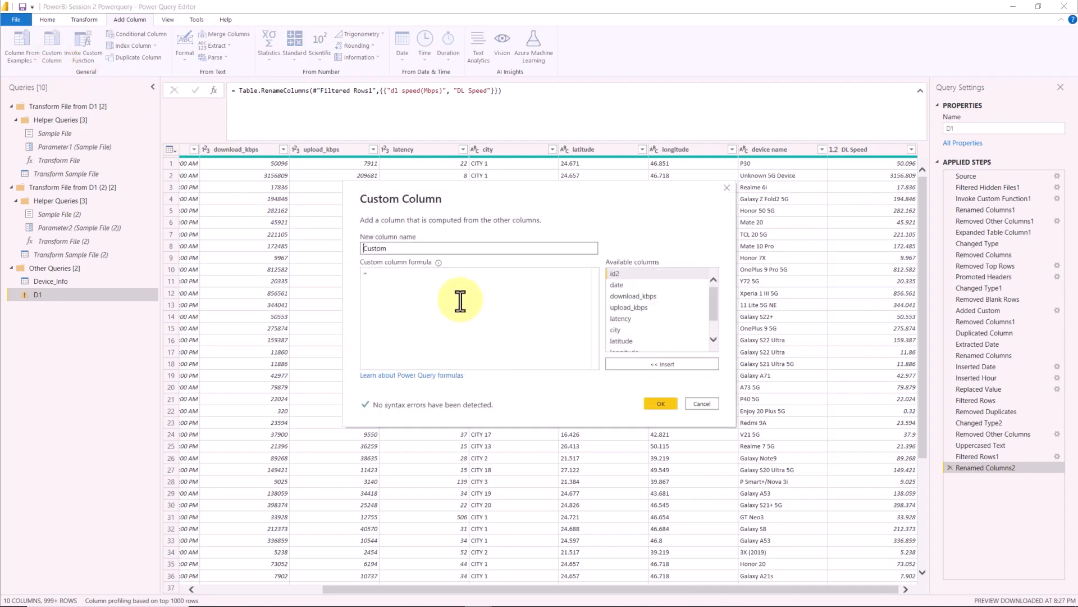
{"action": "key", "text": "ctrl+v"}
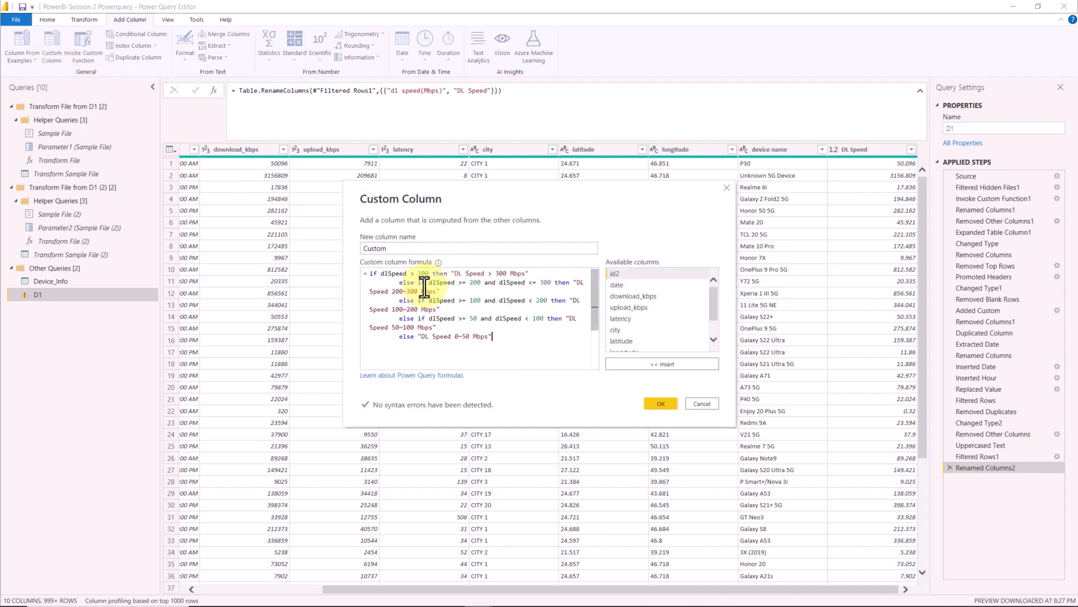
- Replace the dlSpeed references in the formula's > 300 and 200~300 conditions with the [DL Speed] column
{"action": "double_click", "coordinate": [453, 282]}
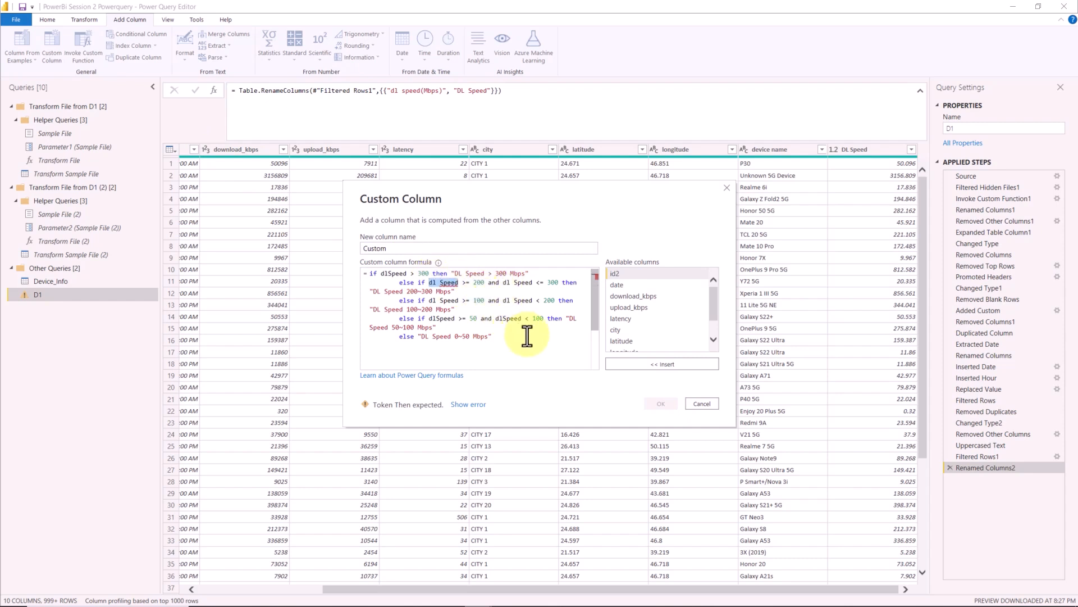
{"action": "key", "text": "BackSpace"}
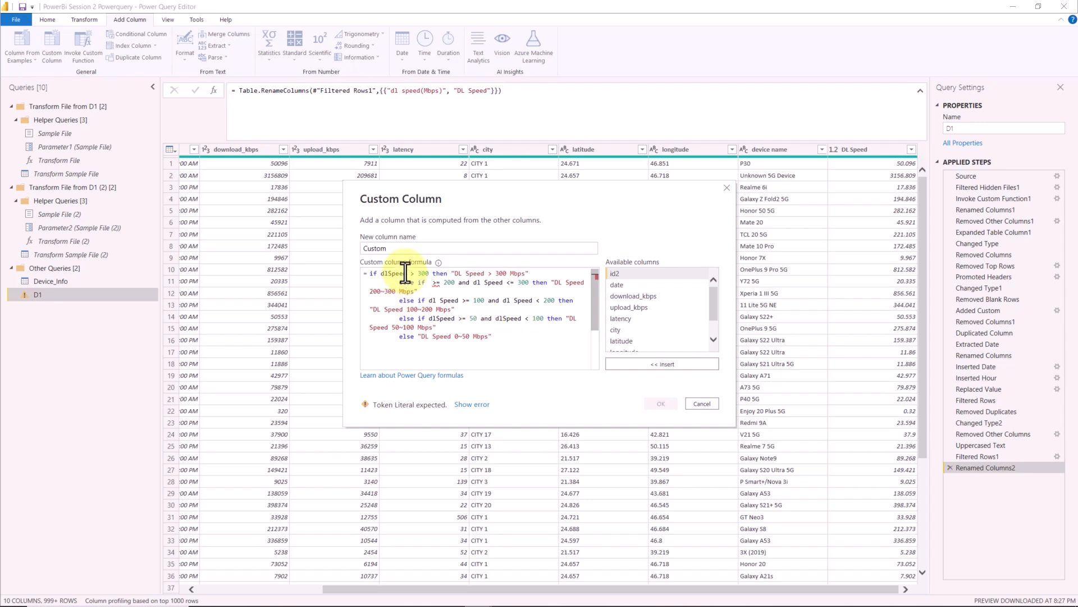
{"action": "scroll", "coordinate": [664, 335], "scroll_direction": "down", "scroll_amount": 2}
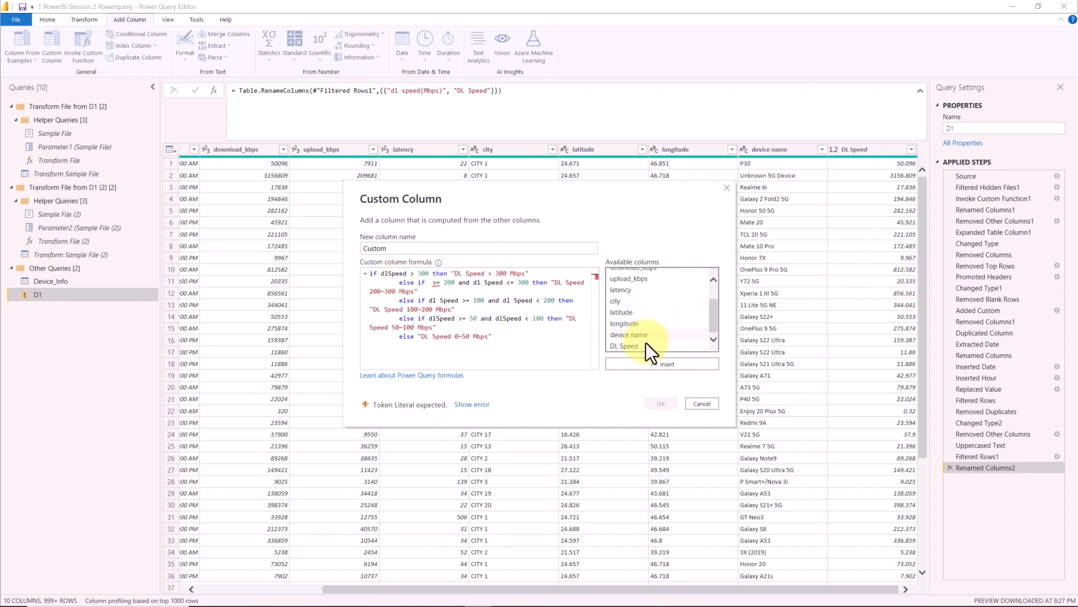
{"action": "double_click", "coordinate": [642, 346]}
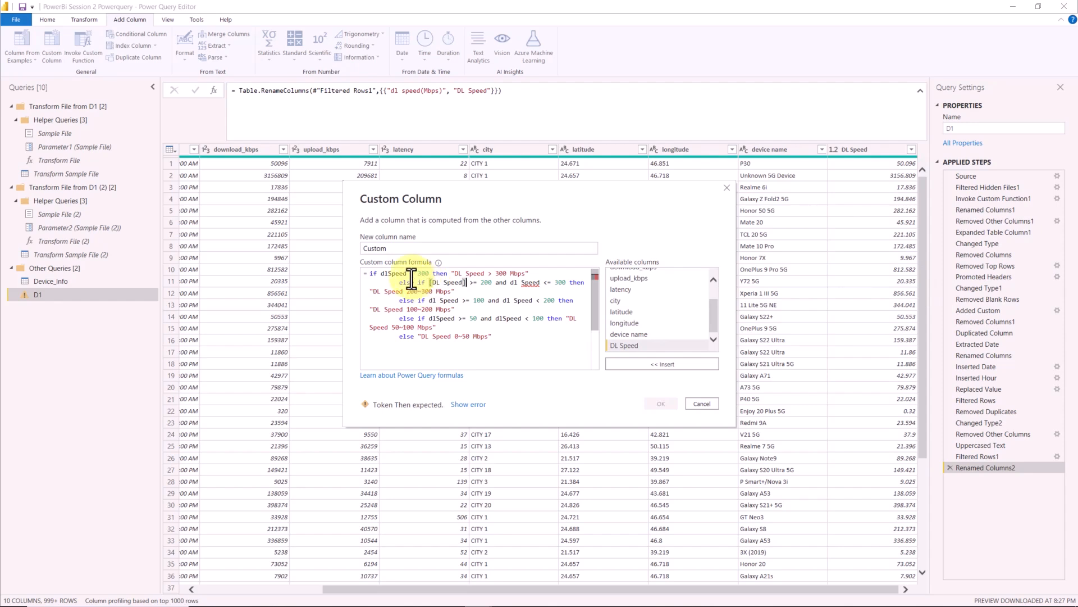
{"action": "double_click", "coordinate": [388, 274]}
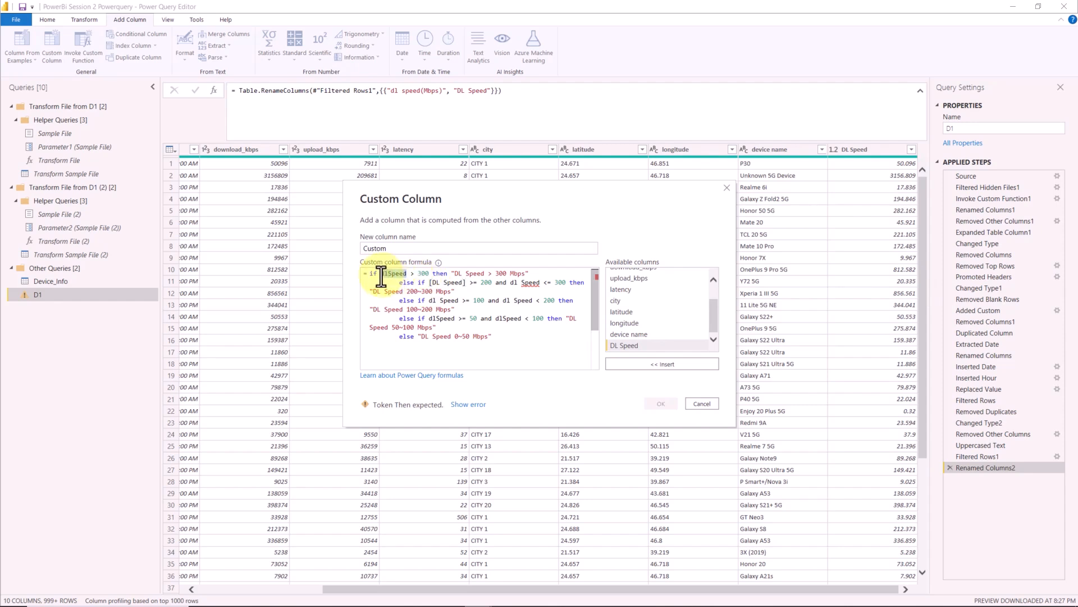
{"action": "double_click", "coordinate": [639, 346]}
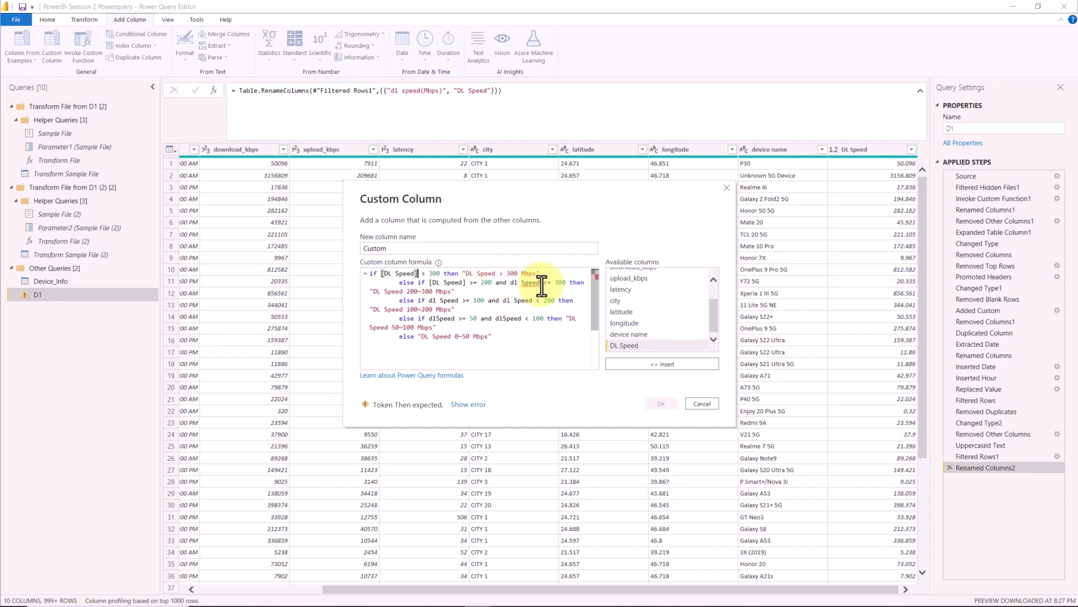
{"action": "left_click_drag", "start_coordinate": [539, 283], "coordinate": [509, 283]}
{"action": "type", "text": "[DL Speed]"}
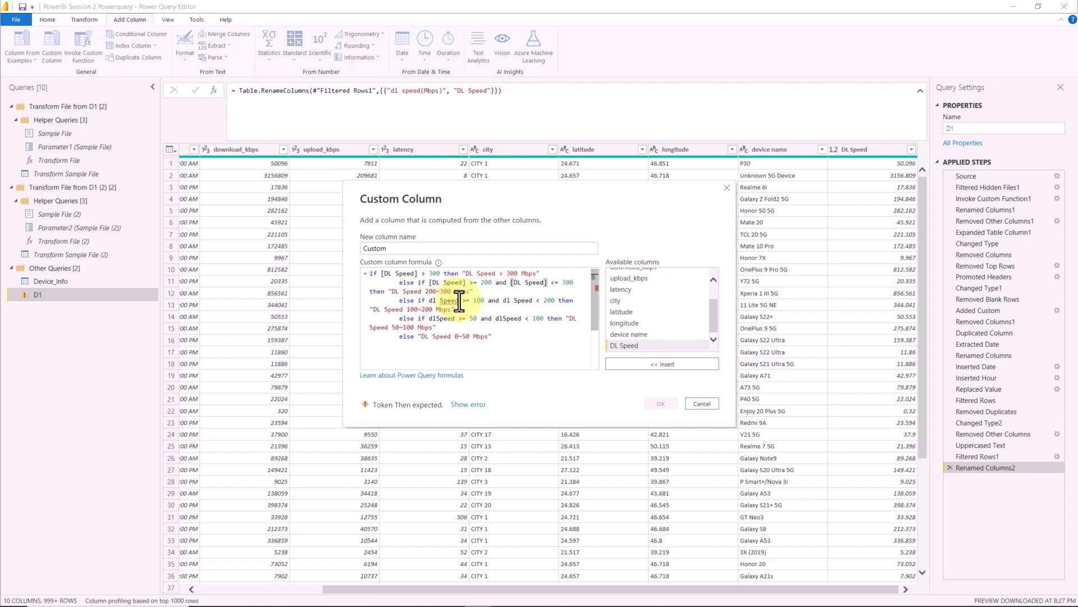
- Replace the remaining dlSpeed references in the 100~200 and 50~100 conditions with [DL Speed] and create the custom column
{"action": "left_click_drag", "start_coordinate": [445, 300], "coordinate": [429, 301]}
{"action": "double_click", "coordinate": [634, 347]}
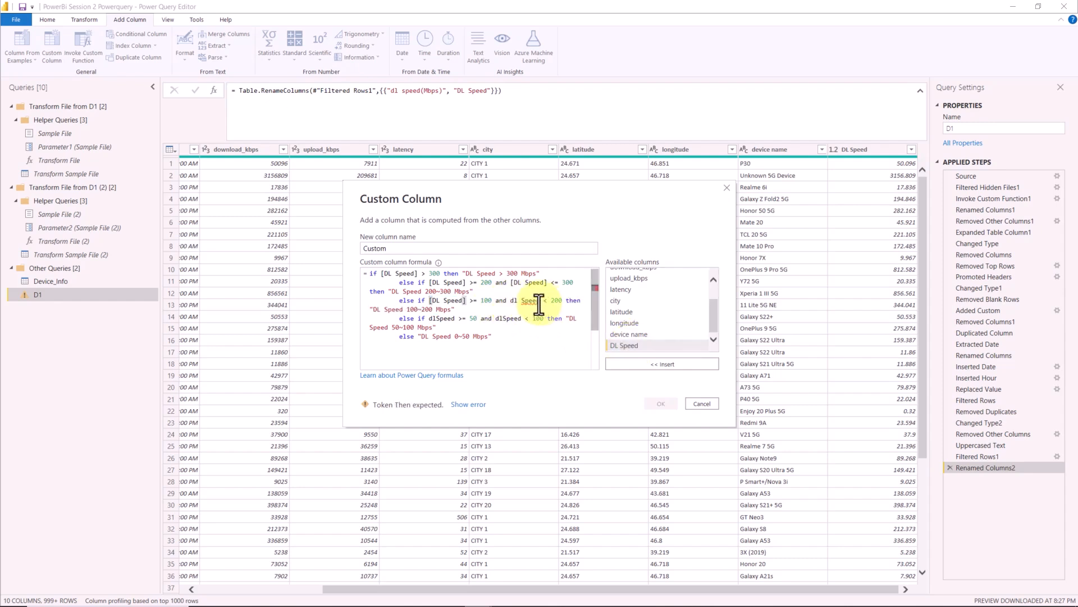
{"action": "left_click_drag", "start_coordinate": [541, 304], "coordinate": [512, 304]}
{"action": "double_click", "coordinate": [623, 347]}
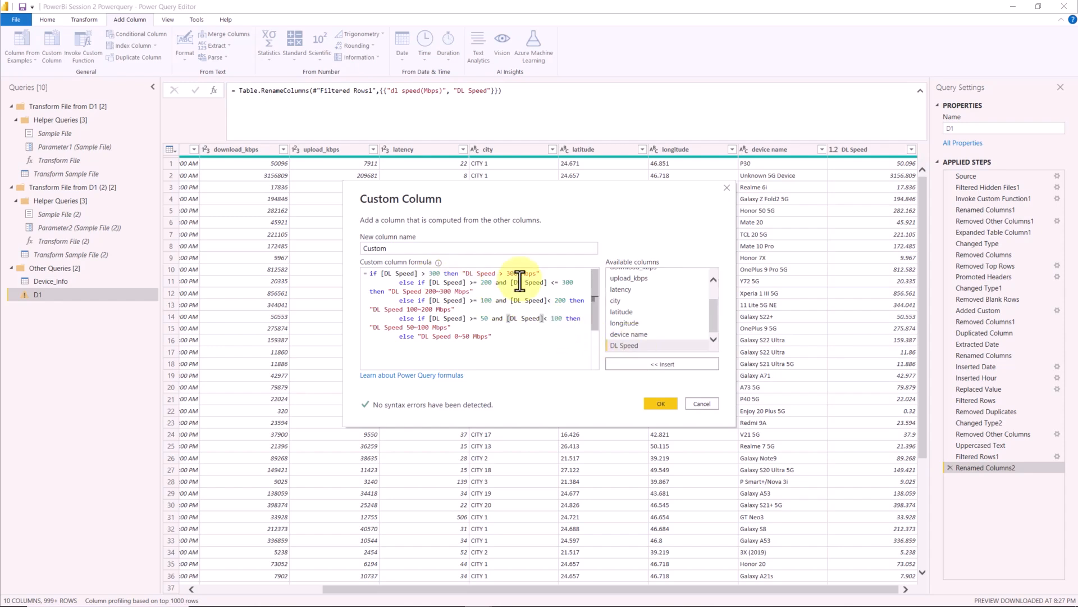
{"action": "left_click", "coordinate": [662, 404]}
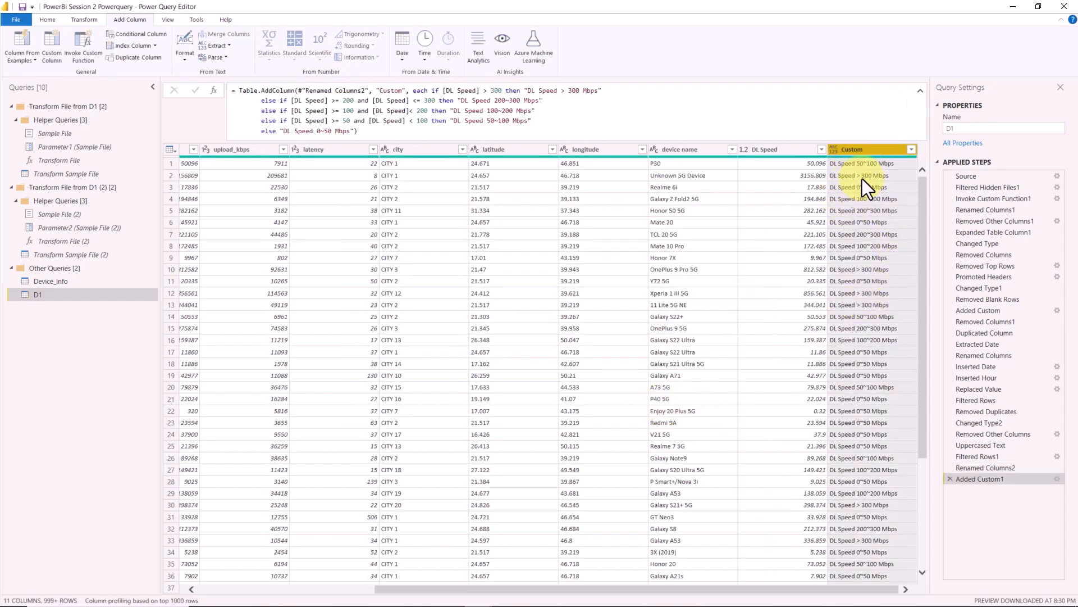
- Rename the new Custom column to DL Speed Range
{"action": "double_click", "coordinate": [864, 149]}
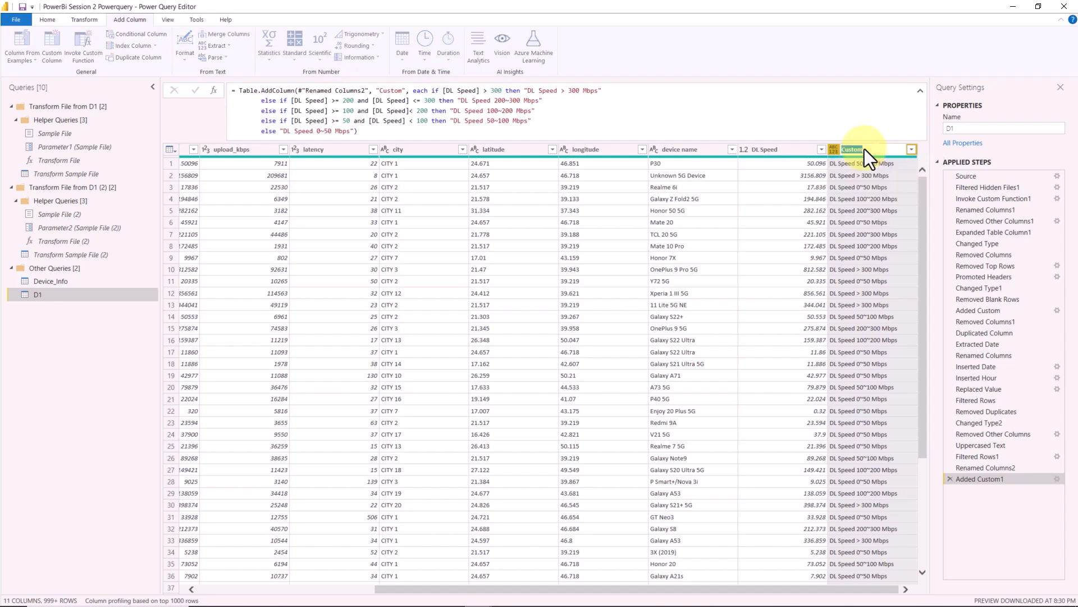
{"action": "key", "text": "Caps_Lock"}
{"action": "type", "text": "DL S"}
{"action": "key", "text": "Caps_Lock"}
{"action": "type", "text": "Speed Range"}
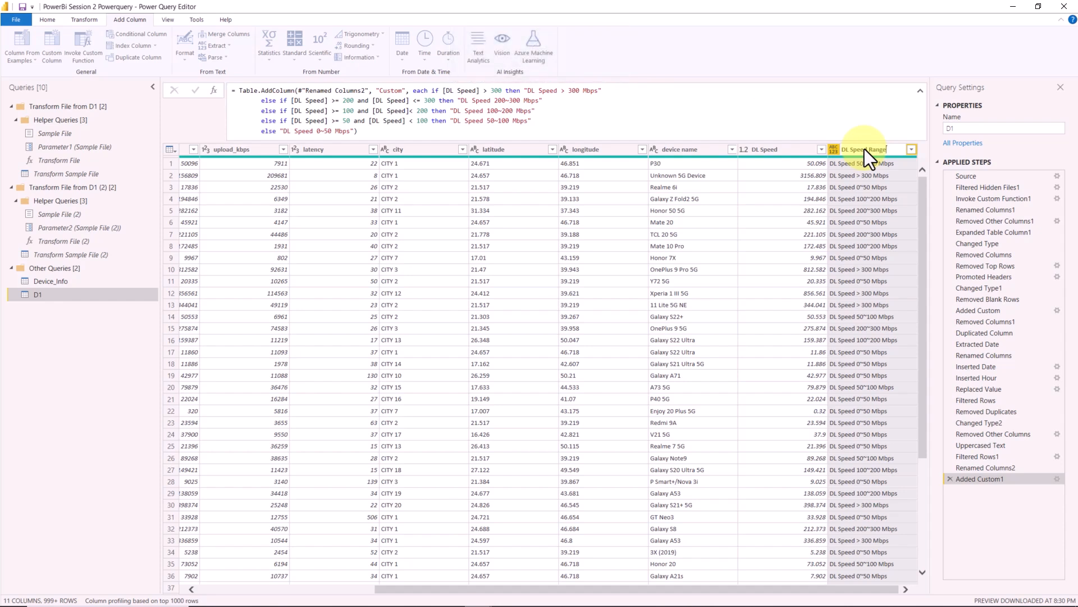
{"action": "key", "text": "Return"}
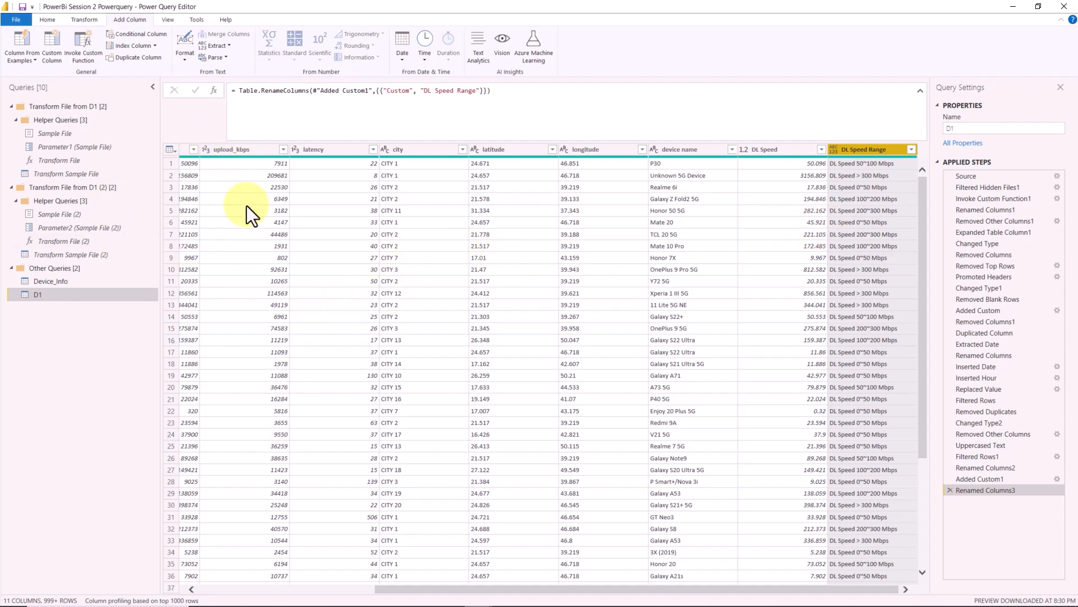
- Add a new data source of the Folder type to the queries and connect to it
{"action": "left_click", "coordinate": [49, 22]}
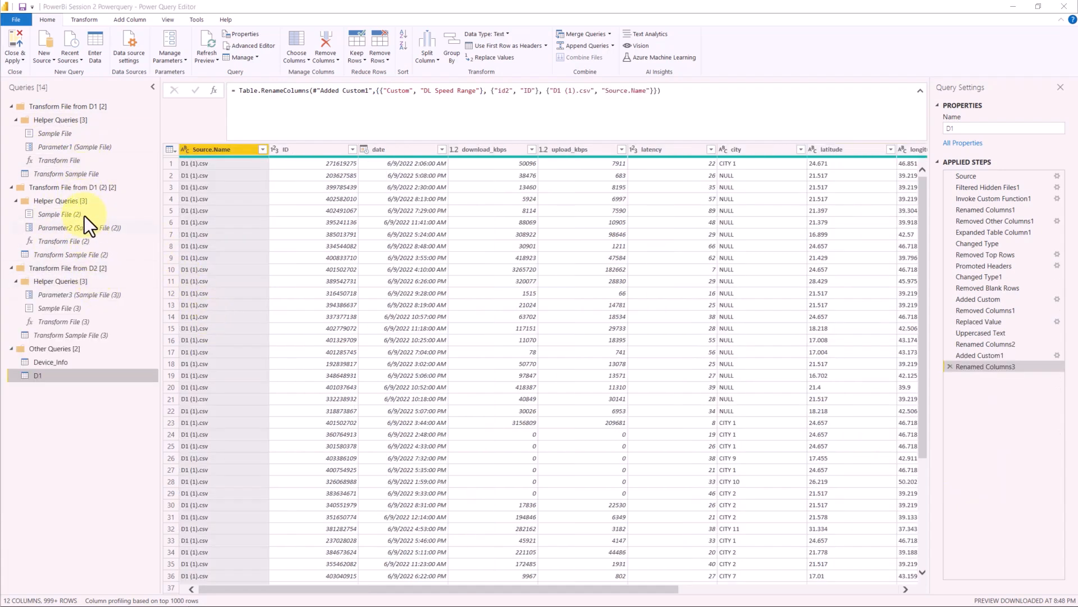
{"action": "left_click", "coordinate": [50, 63]}
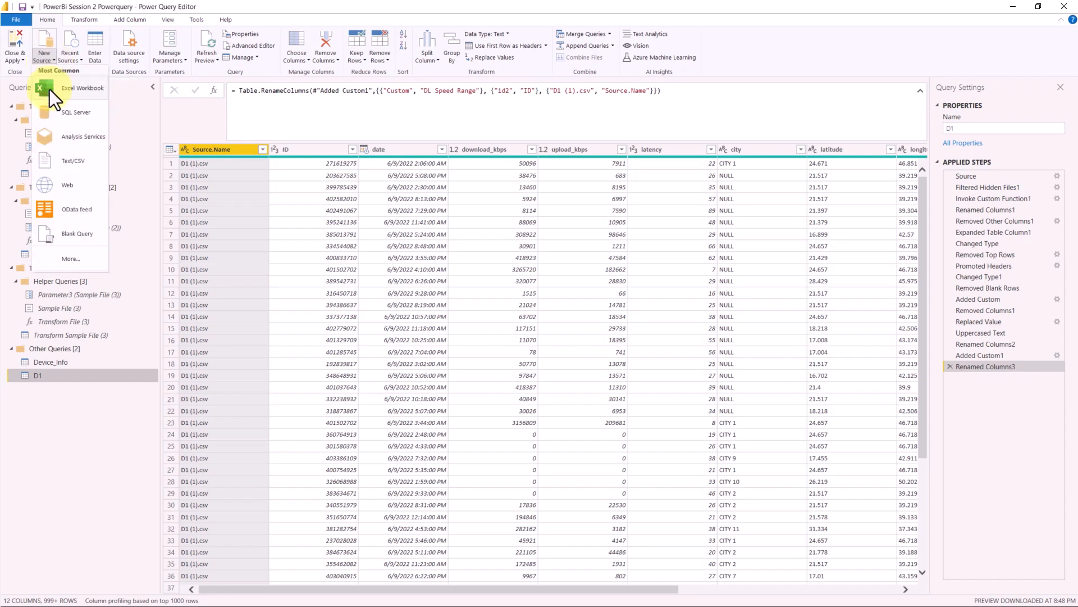
{"action": "left_click", "coordinate": [69, 260]}
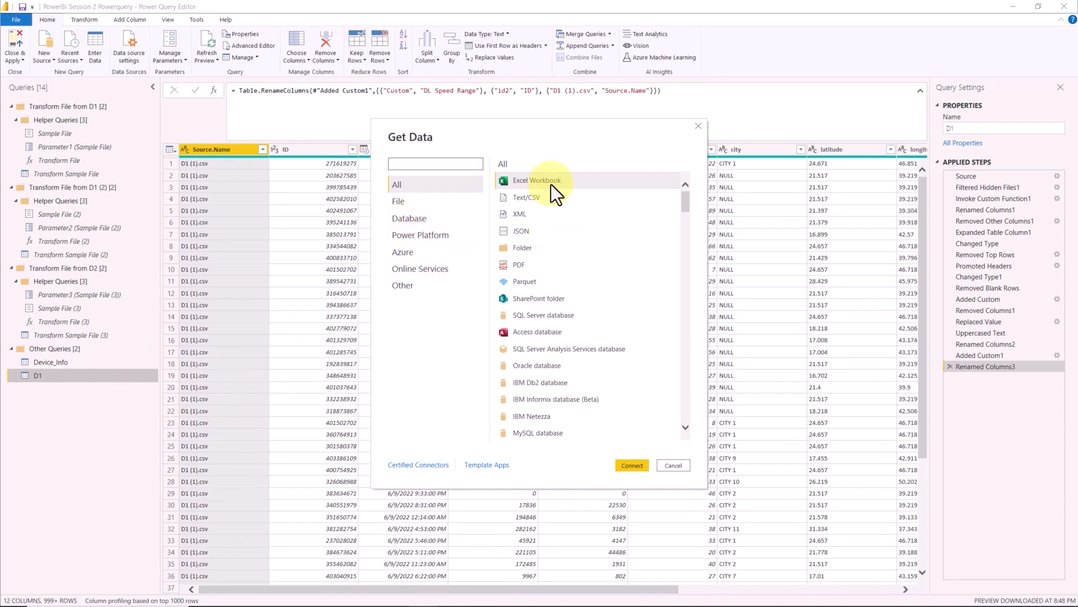
{"action": "left_click", "coordinate": [538, 249]}
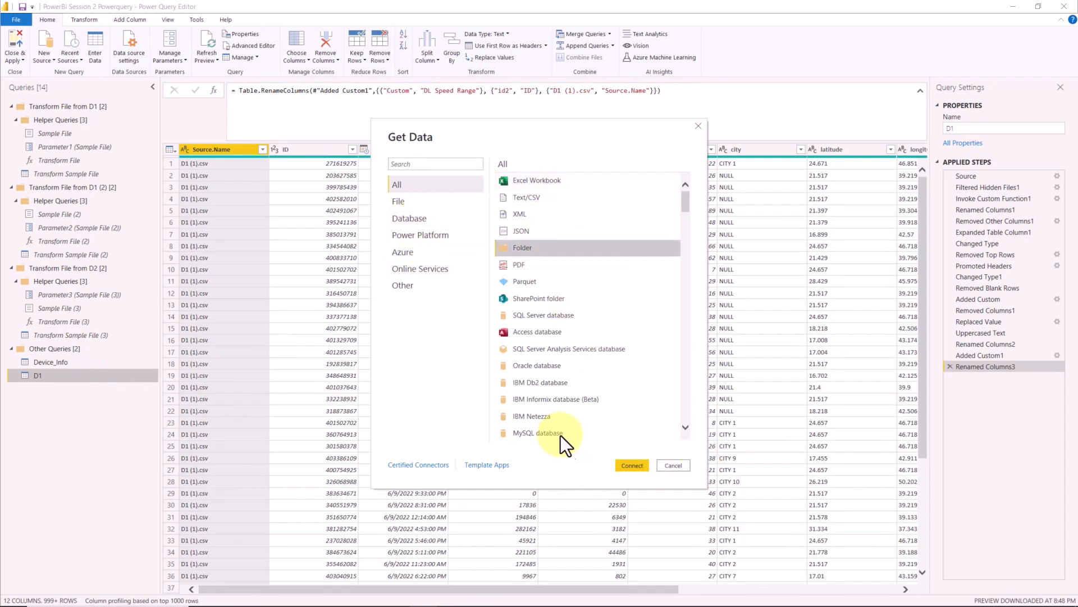
{"action": "left_click", "coordinate": [628, 468]}
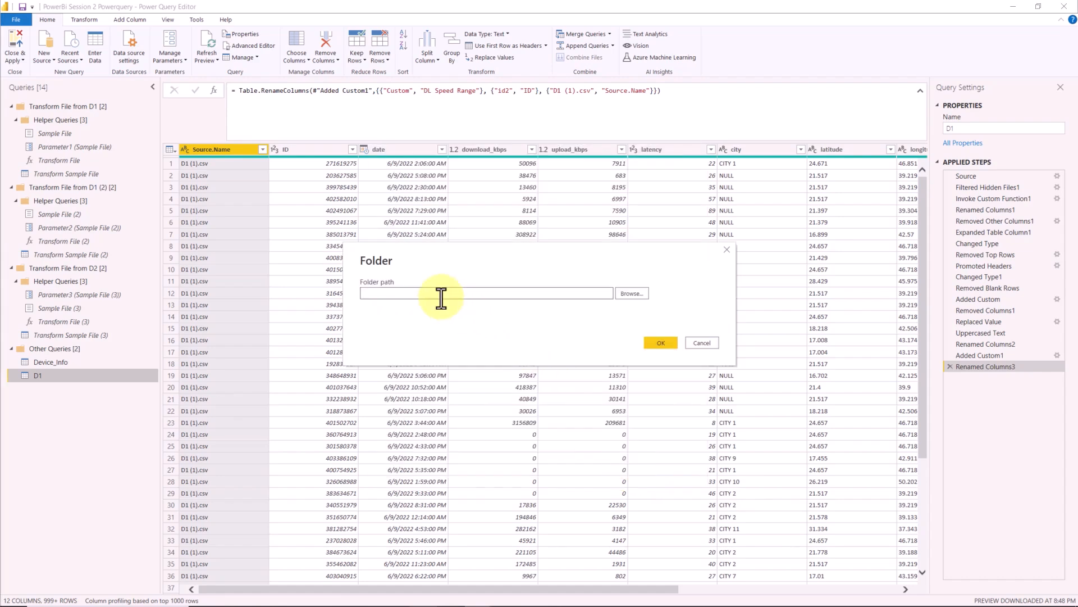
- Paste the path of the PowerQuery\D2 folder as the source and choose to combine and transform its D2 CSV files
{"action": "key", "text": "ctrl+v"}
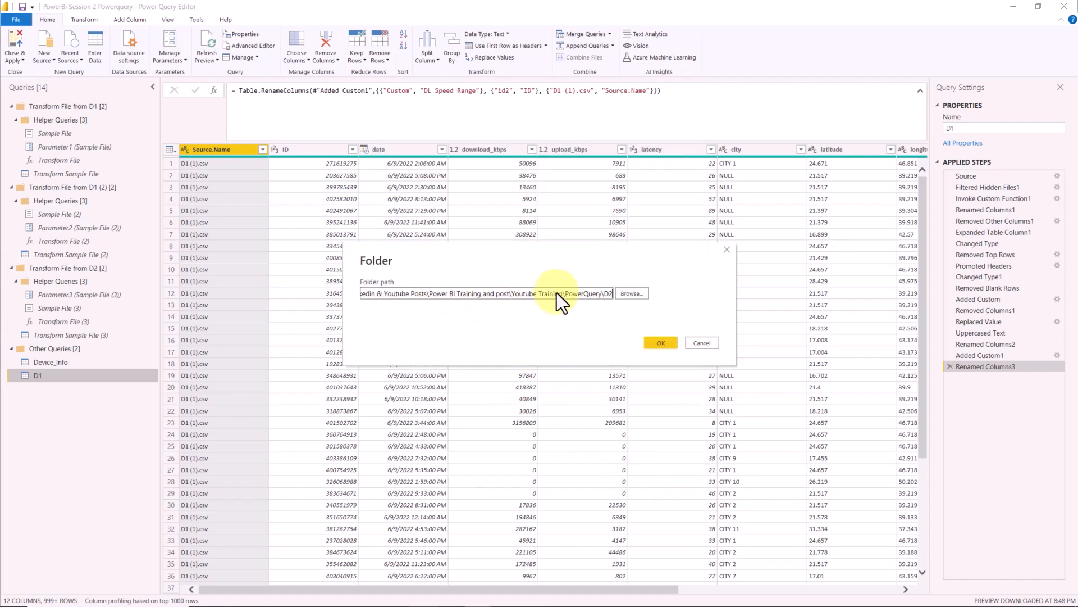
{"action": "left_click", "coordinate": [629, 293]}
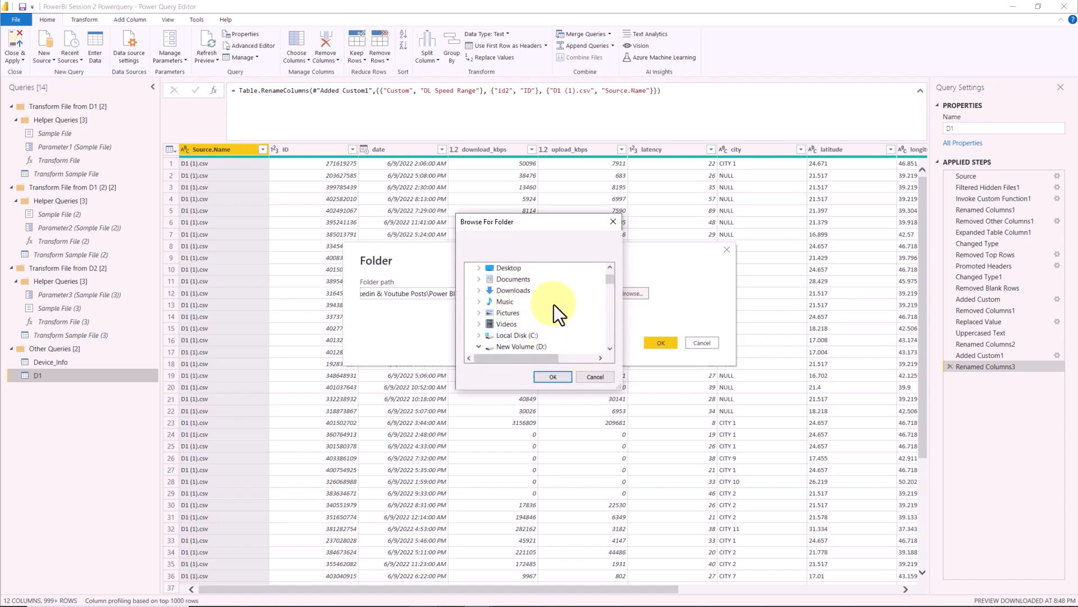
{"action": "left_click", "coordinate": [590, 377]}
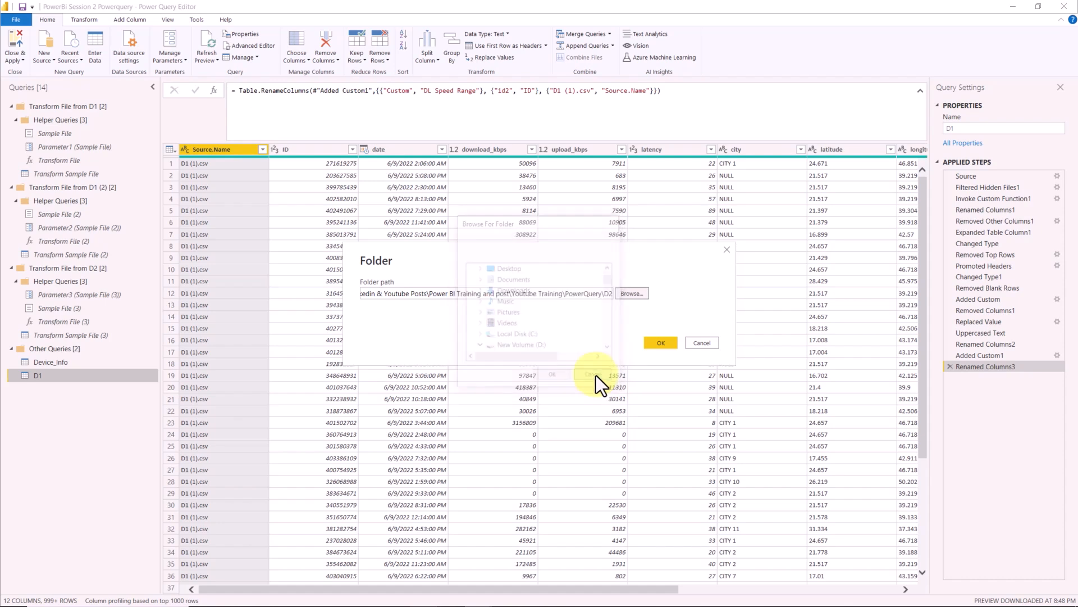
{"action": "left_click", "coordinate": [650, 341]}
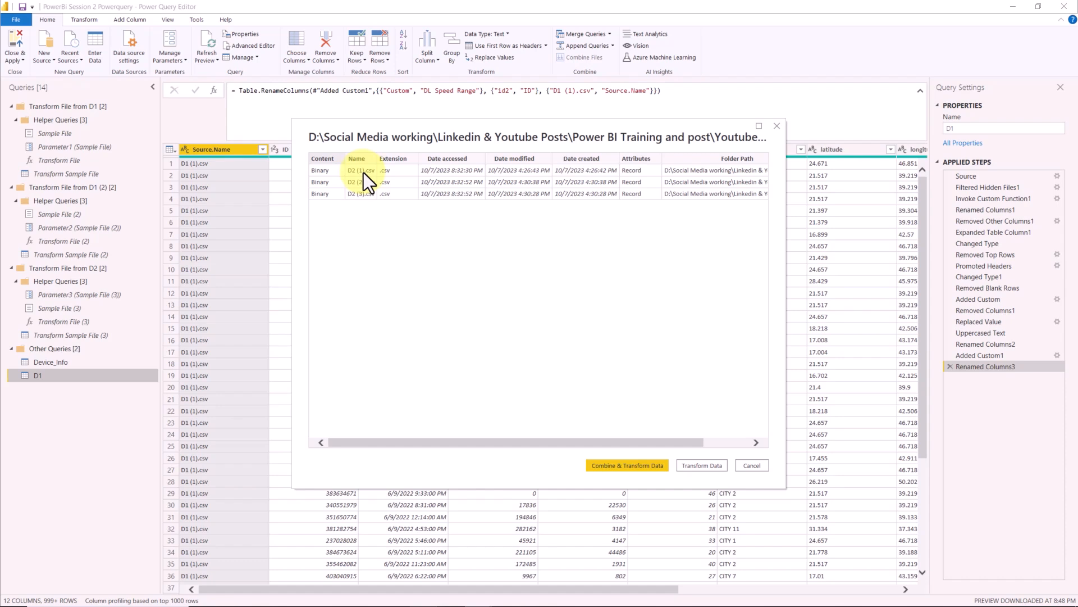
{"action": "left_click", "coordinate": [643, 470]}
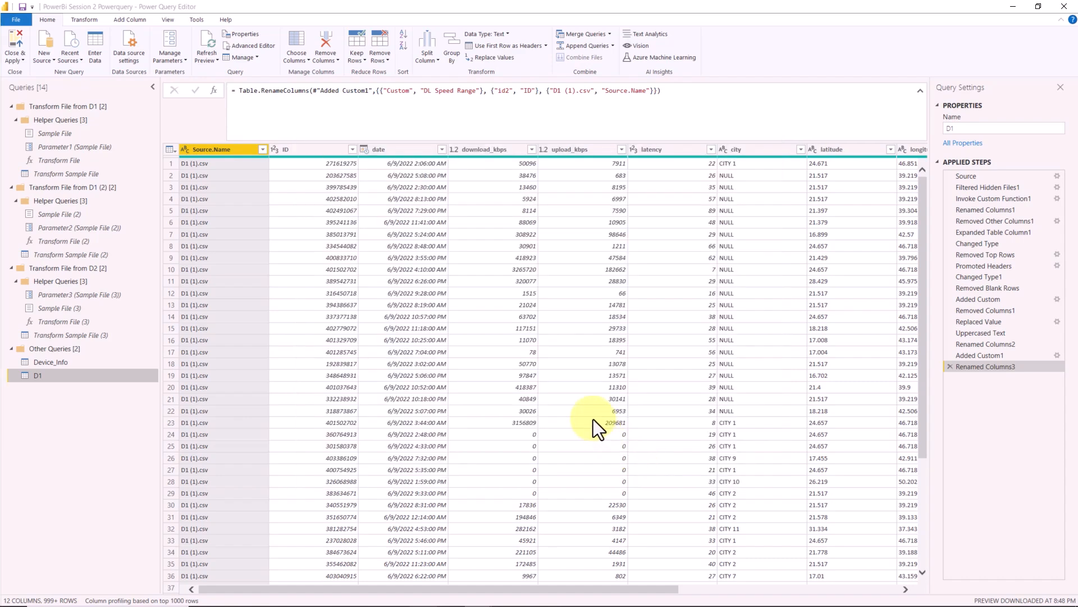
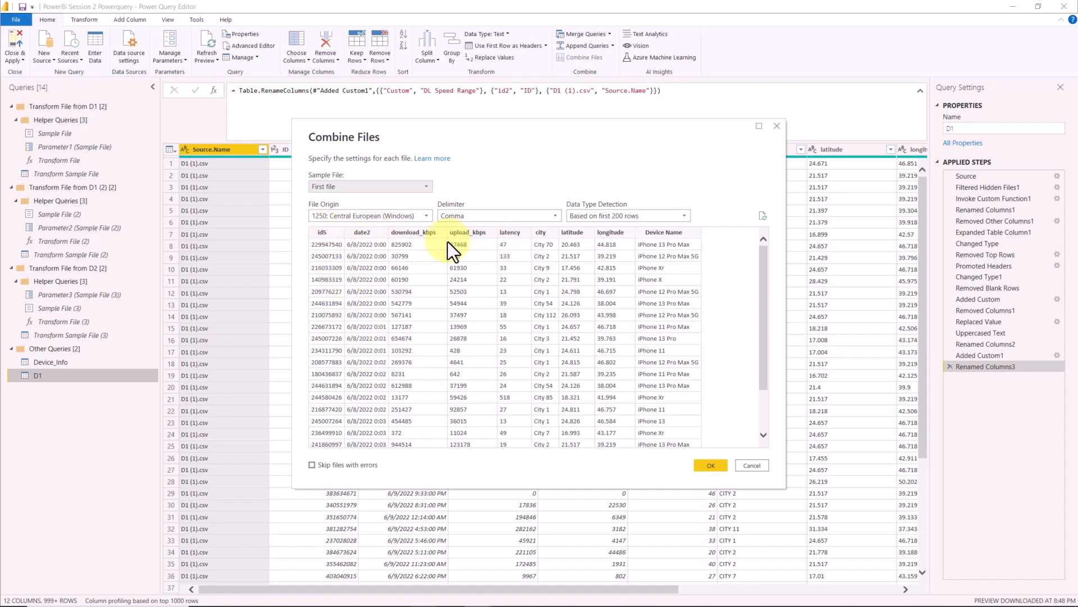
- Combine the D2 CSV files with the default import settings and open the D1 query to compare its columns
{"action": "left_click", "coordinate": [708, 465]}
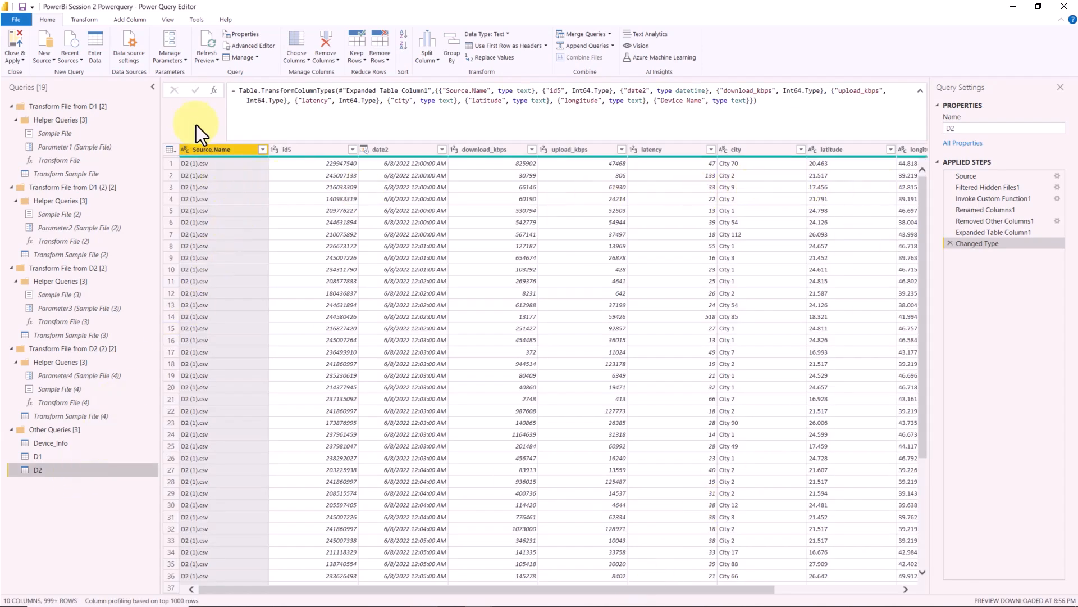
{"action": "left_click_drag", "start_coordinate": [505, 589], "coordinate": [474, 580]}
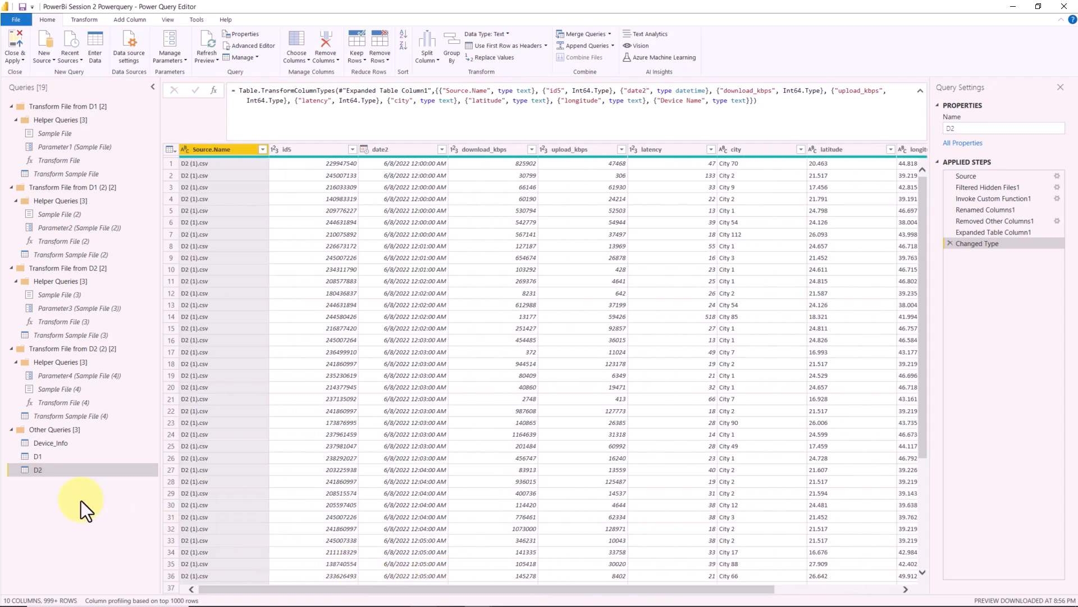
{"action": "left_click", "coordinate": [93, 456]}
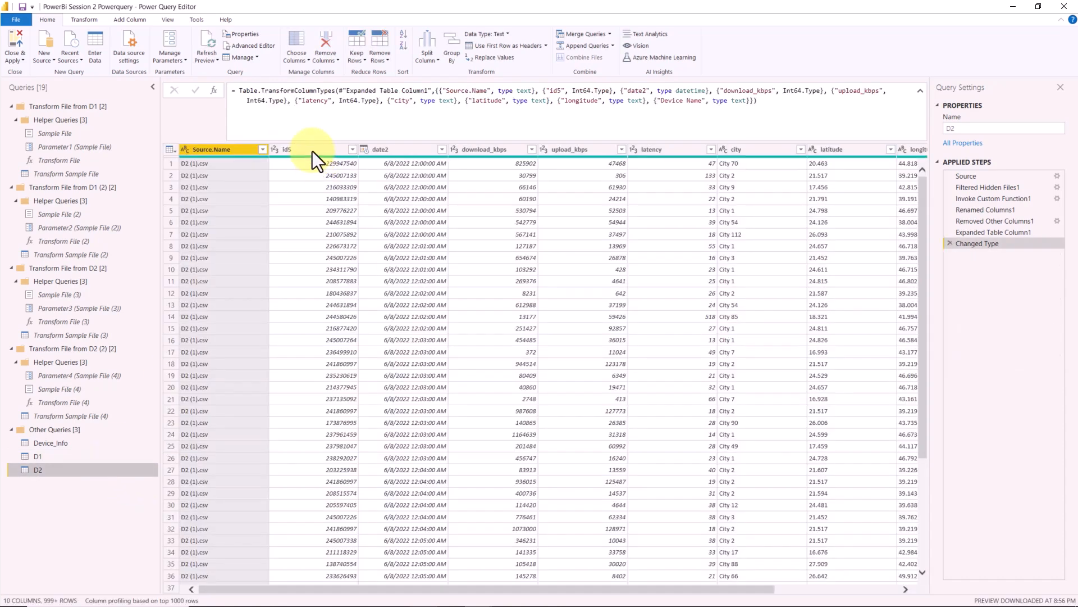
- Rename the id5 column of the D2 query to ID
{"action": "left_click", "coordinate": [312, 151]}
{"action": "double_click", "coordinate": [313, 150]}
{"action": "key", "text": "Caps_Lock"}
{"action": "type", "text": "ID"}
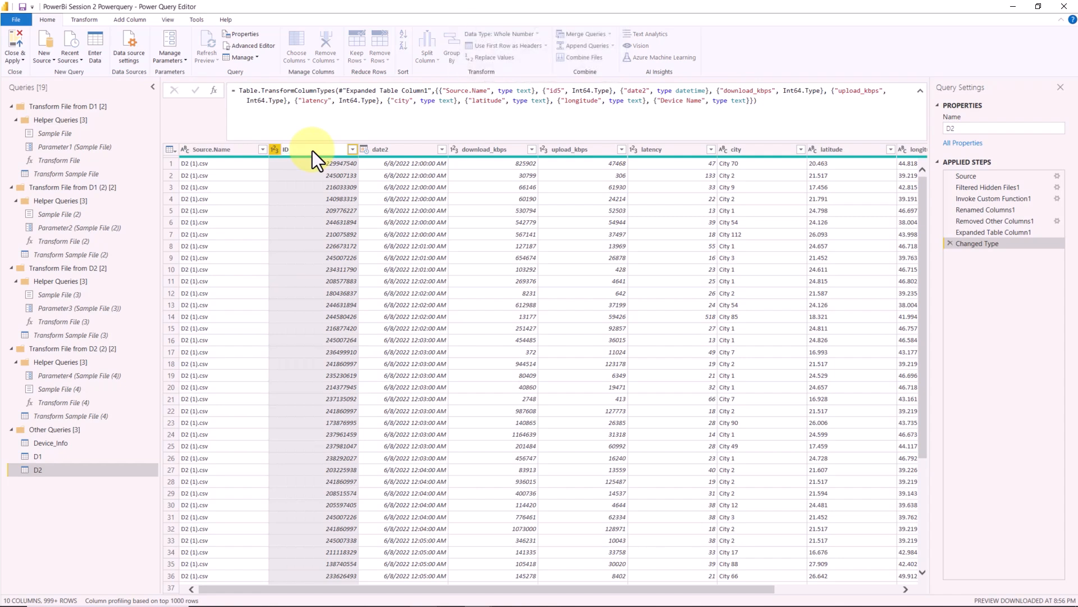
{"action": "key", "text": "Return"}
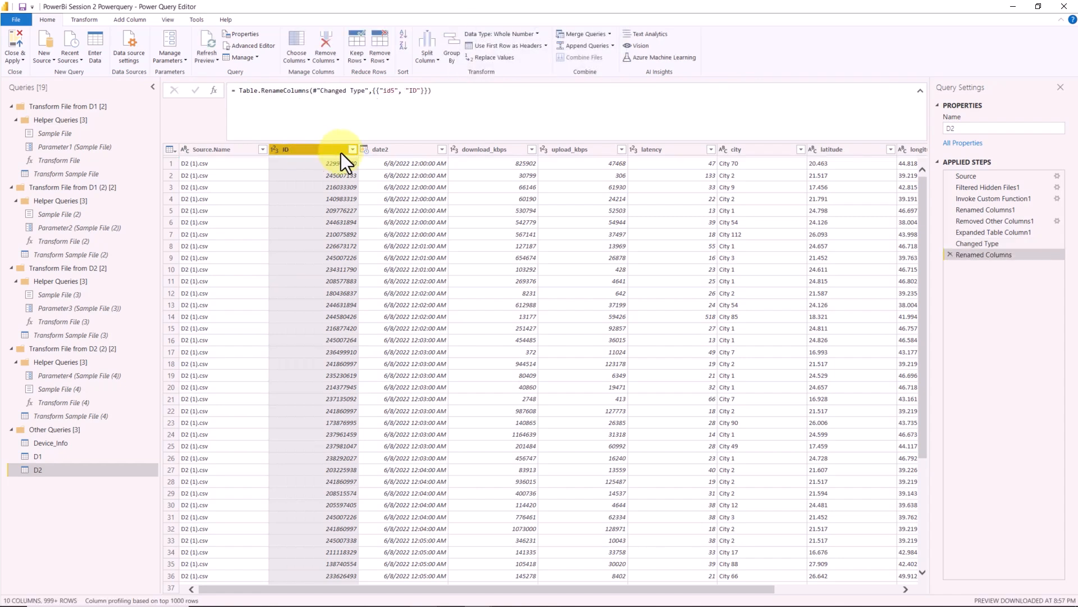
- Rename the date2 column of the D2 query to date
{"action": "left_click", "coordinate": [386, 151]}
{"action": "double_click", "coordinate": [386, 150]}
{"action": "left_click", "coordinate": [397, 151]}
{"action": "key", "text": "BackSpace"}
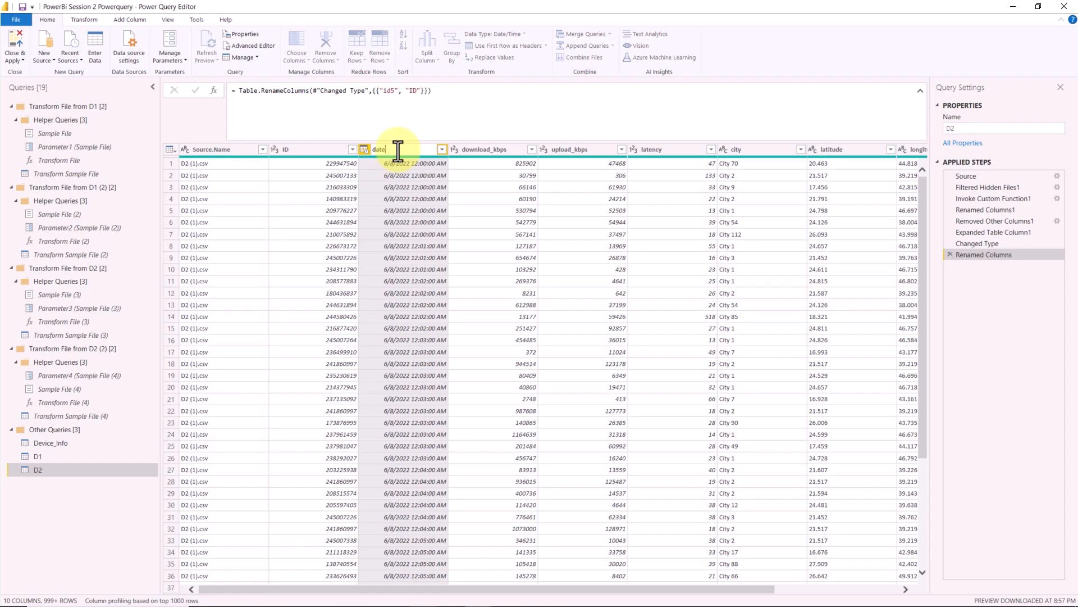
{"action": "key", "text": "Return"}
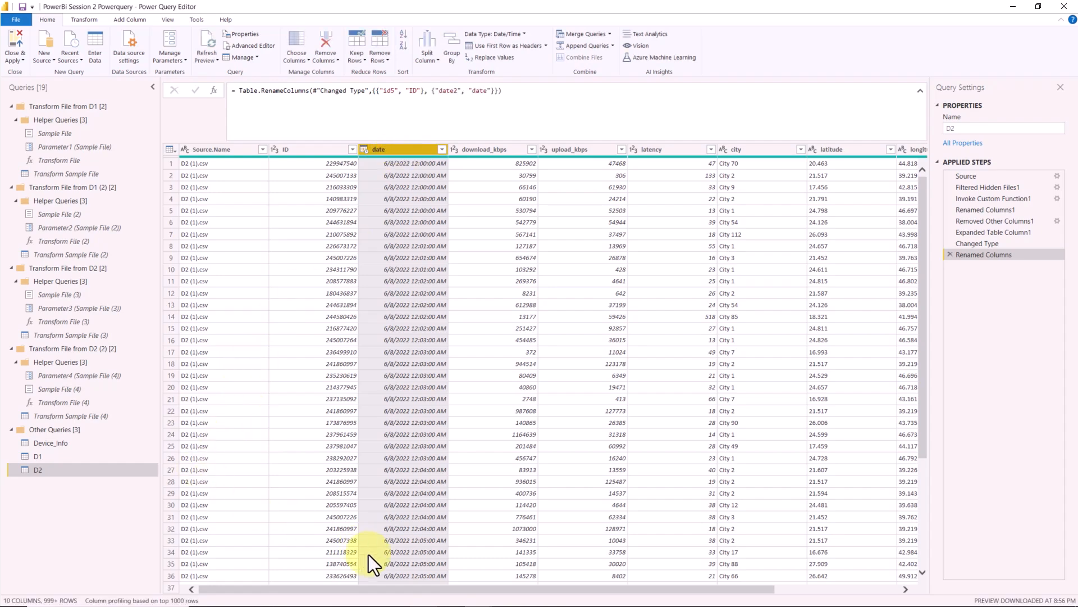
- Rename the Device Name column of the D2 query to device Name
{"action": "left_click_drag", "start_coordinate": [392, 587], "coordinate": [753, 583]}
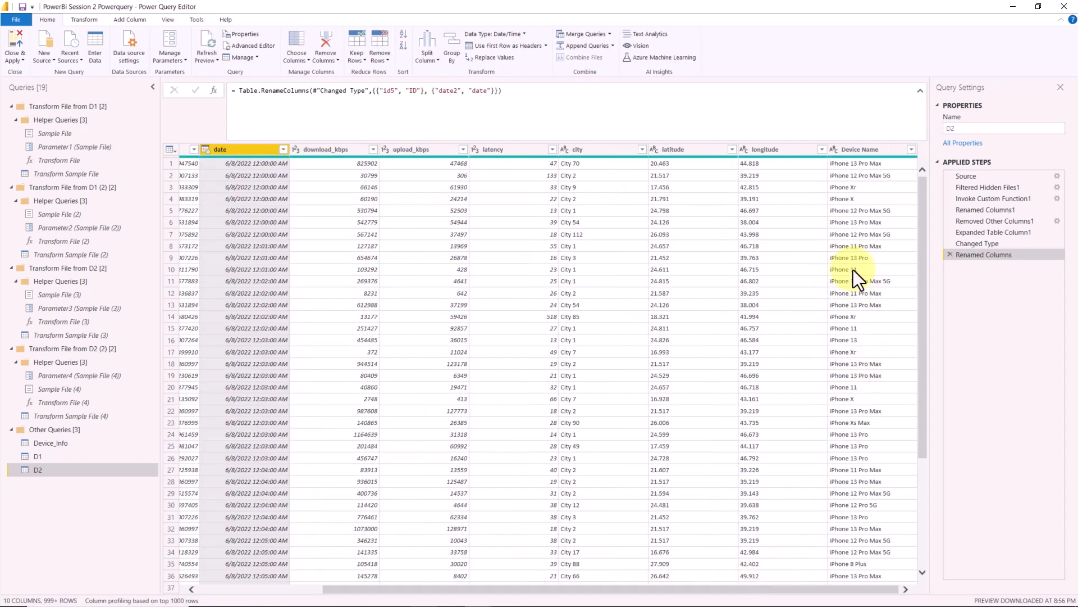
{"action": "left_click", "coordinate": [861, 150]}
{"action": "double_click", "coordinate": [860, 151]}
{"action": "left_click", "coordinate": [846, 150]}
{"action": "key", "text": "Caps_Lock"}
{"action": "key", "text": "BackSpace"}
{"action": "type", "text": "d"}
{"action": "key", "text": "Return"}
- Copy the device name column header from the D1 query and use it to rename D2's last column to device name
{"action": "left_click", "coordinate": [79, 457]}
{"action": "left_click_drag", "start_coordinate": [624, 590], "coordinate": [876, 589]}
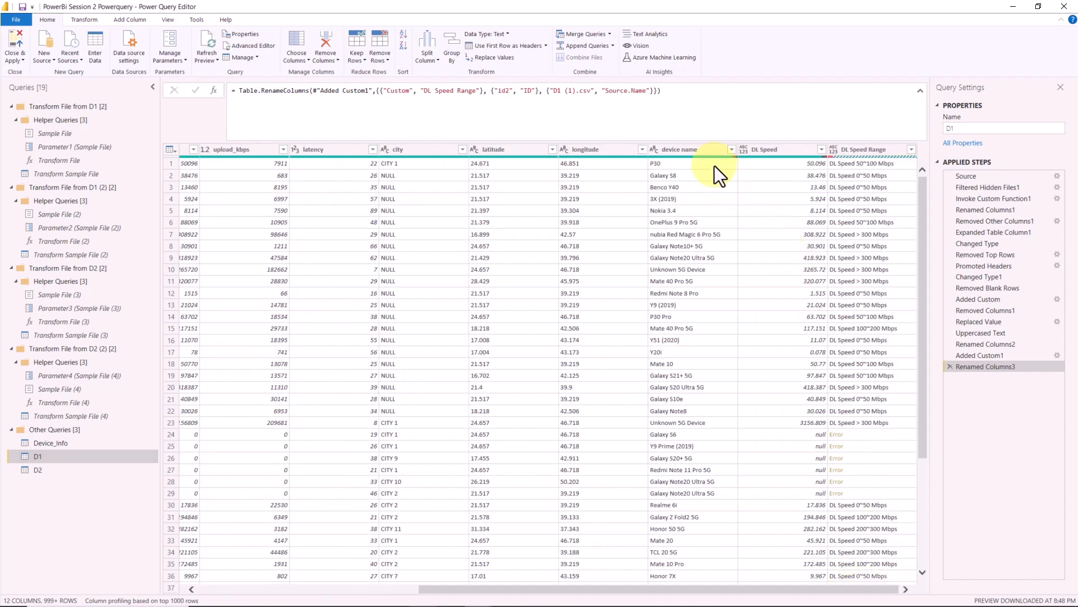
{"action": "double_click", "coordinate": [696, 151]}
{"action": "key", "text": "ctrl+c"}
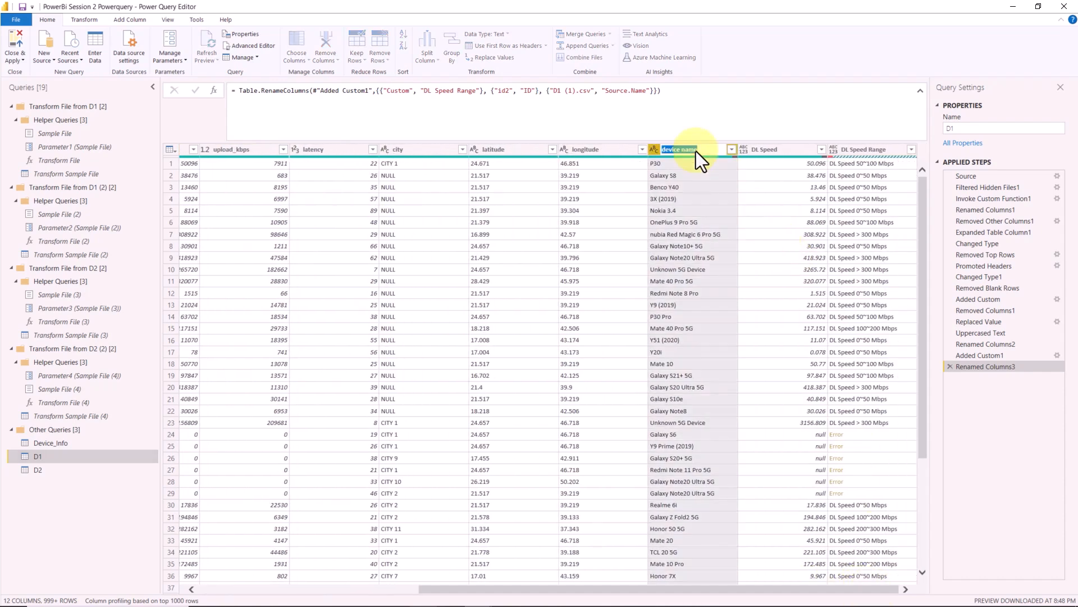
{"action": "left_click", "coordinate": [61, 467]}
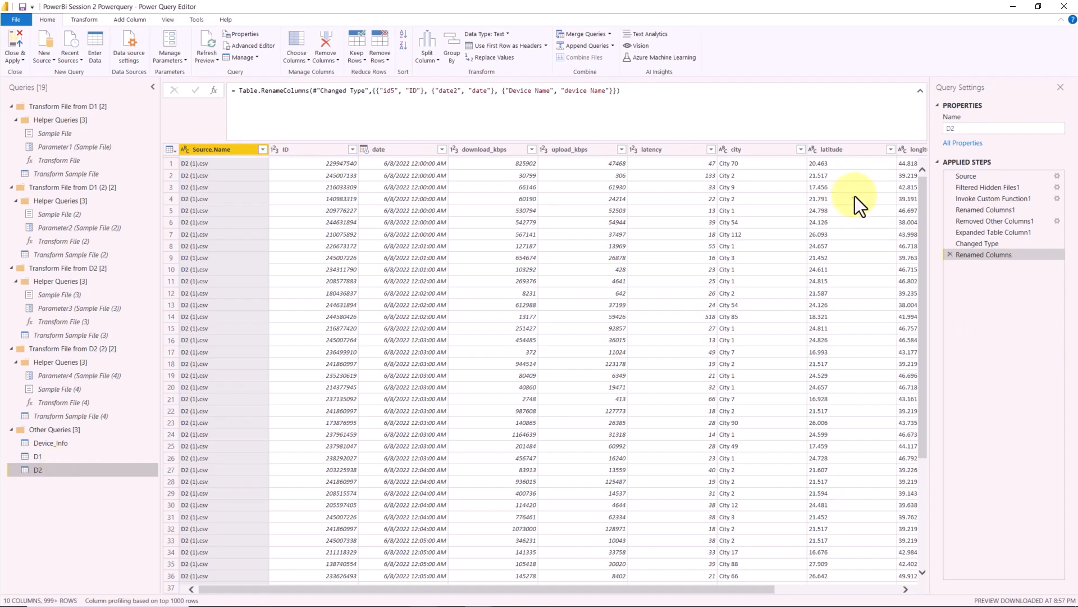
{"action": "left_click_drag", "start_coordinate": [678, 590], "coordinate": [831, 590]}
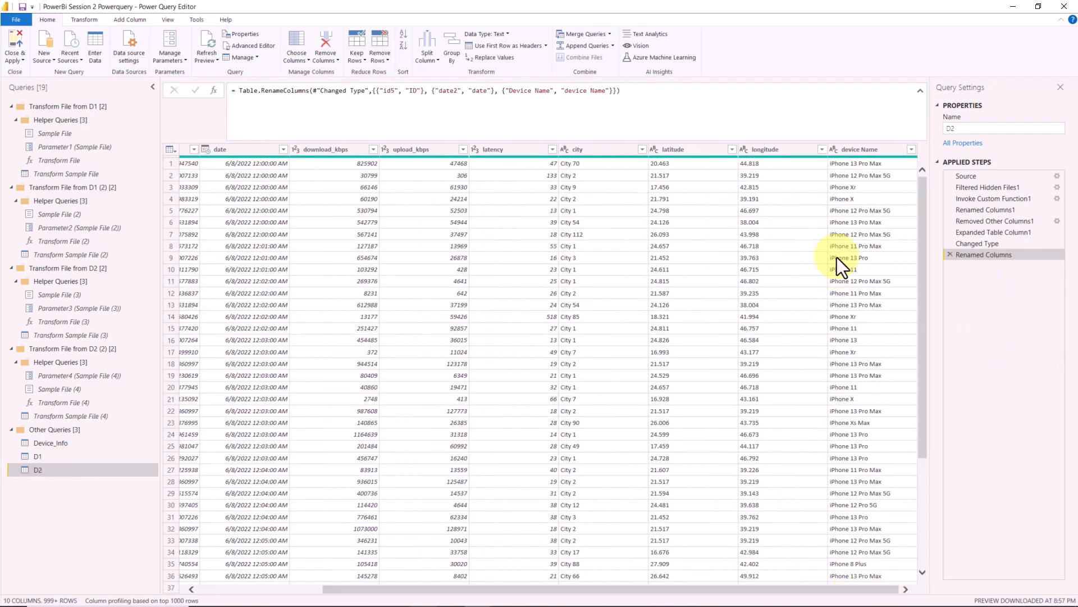
{"action": "double_click", "coordinate": [867, 150]}
{"action": "key", "text": "ctrl+v"}
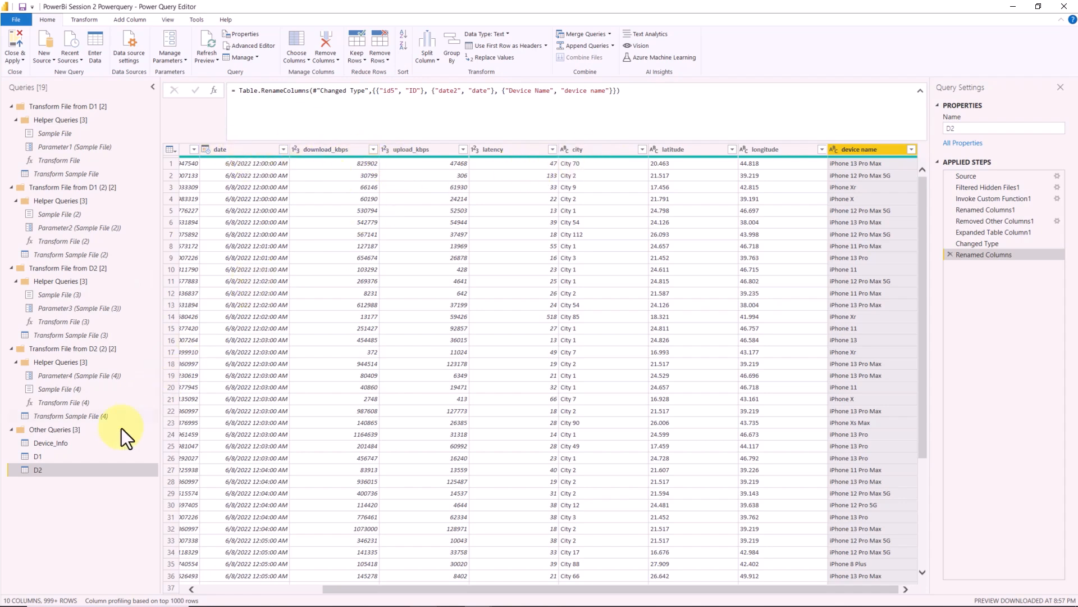
- Compare D1's columns with D2, and start Append Queries as New from D2 with three or more tables
{"action": "left_click", "coordinate": [109, 460]}
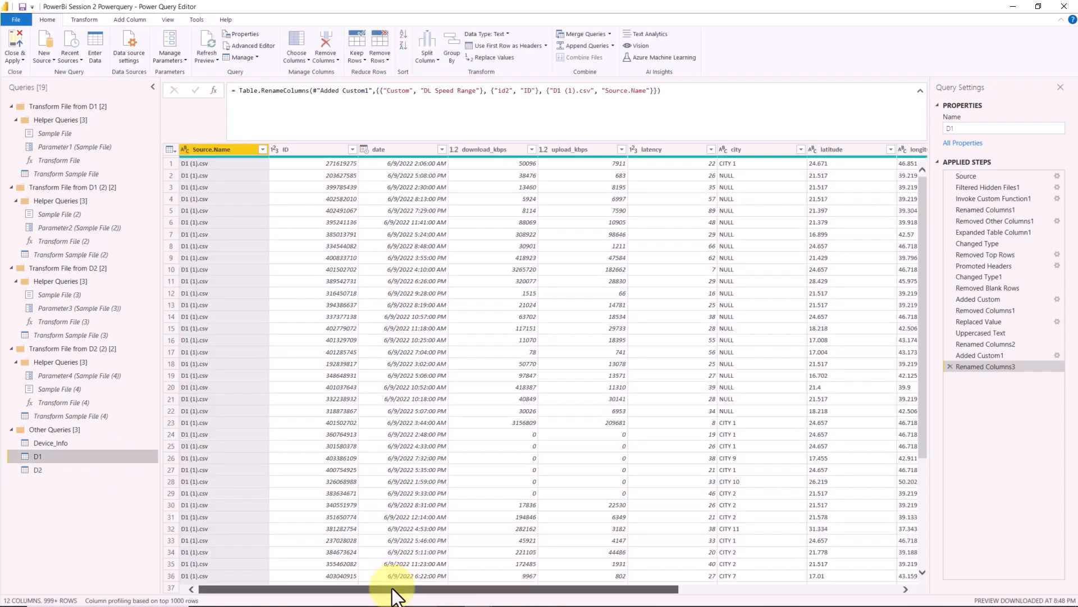
{"action": "left_click_drag", "start_coordinate": [393, 589], "coordinate": [743, 584]}
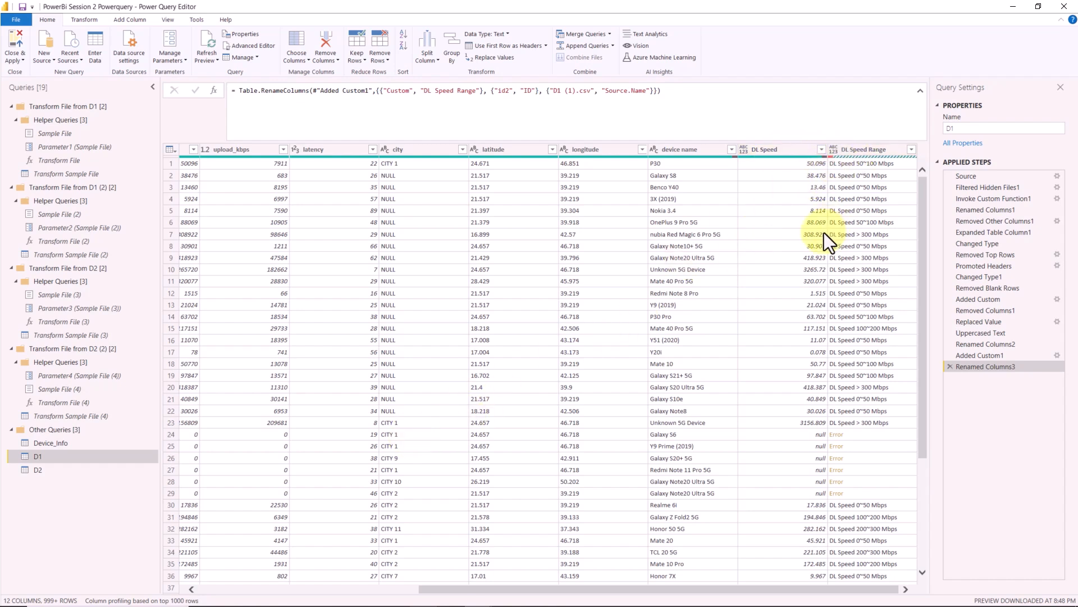
{"action": "left_click", "coordinate": [82, 469]}
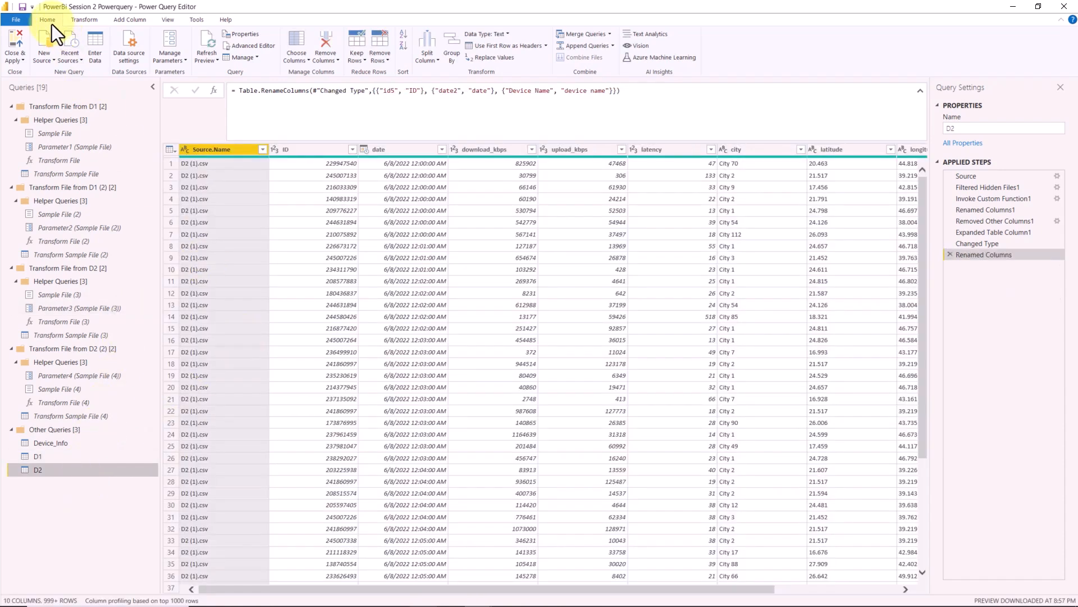
{"action": "left_click", "coordinate": [613, 48]}
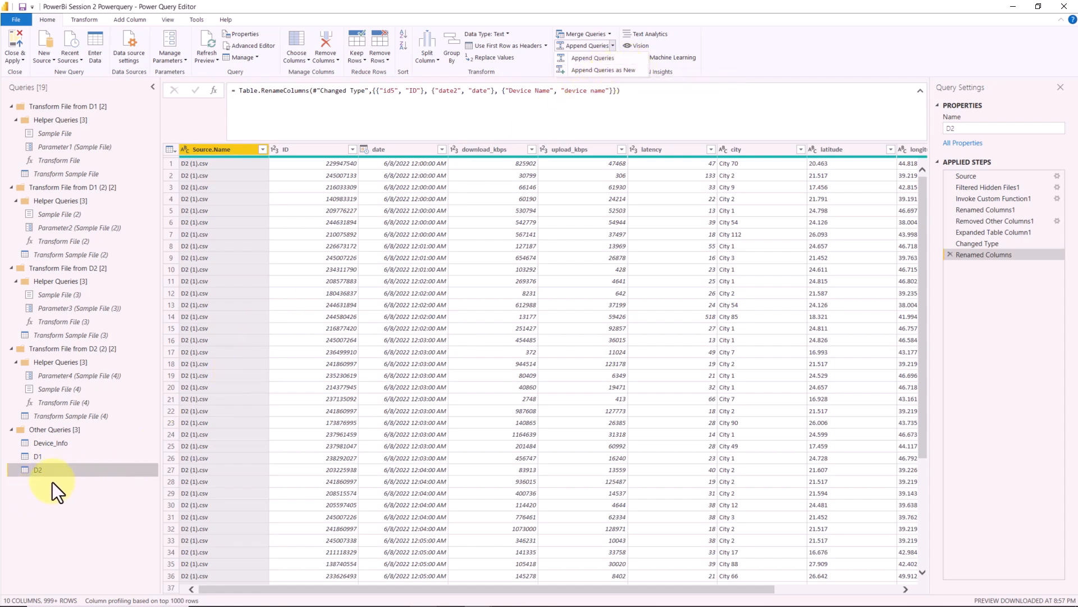
{"action": "left_click", "coordinate": [618, 72]}
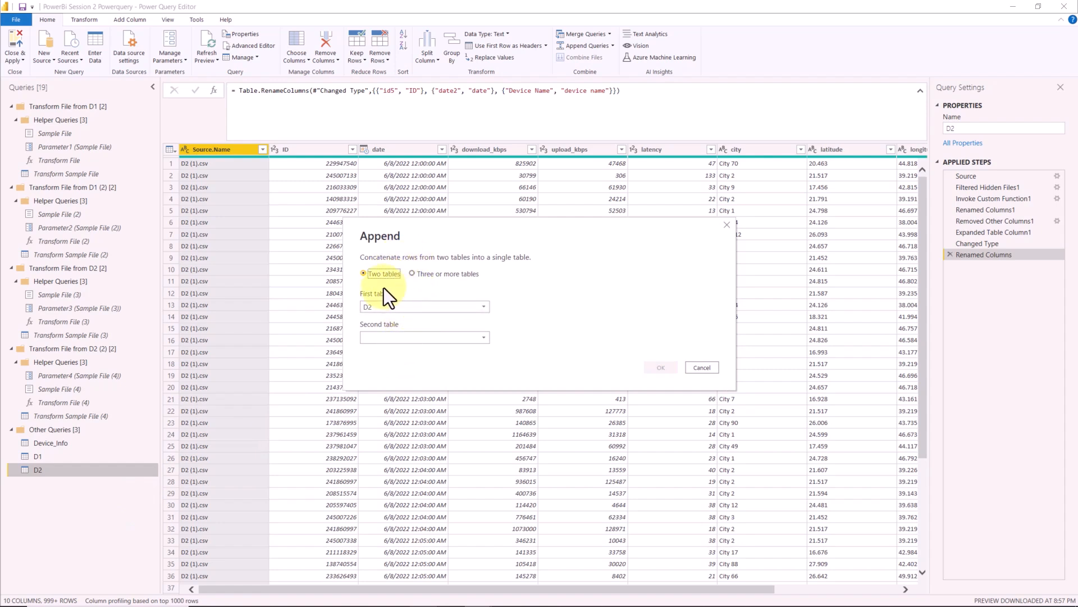
{"action": "left_click", "coordinate": [410, 338]}
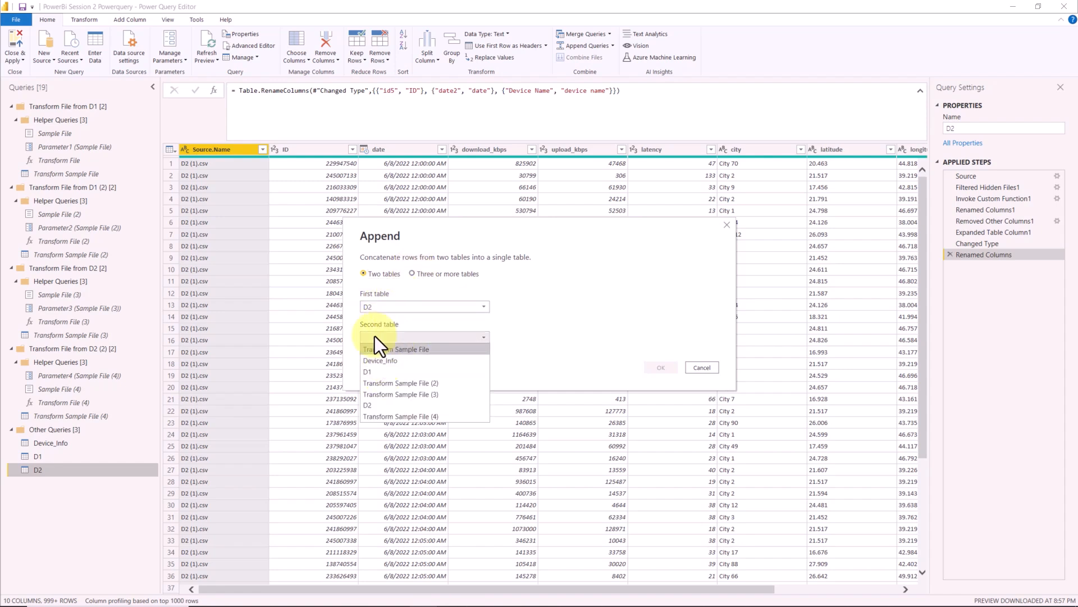
{"action": "left_click", "coordinate": [560, 298]}
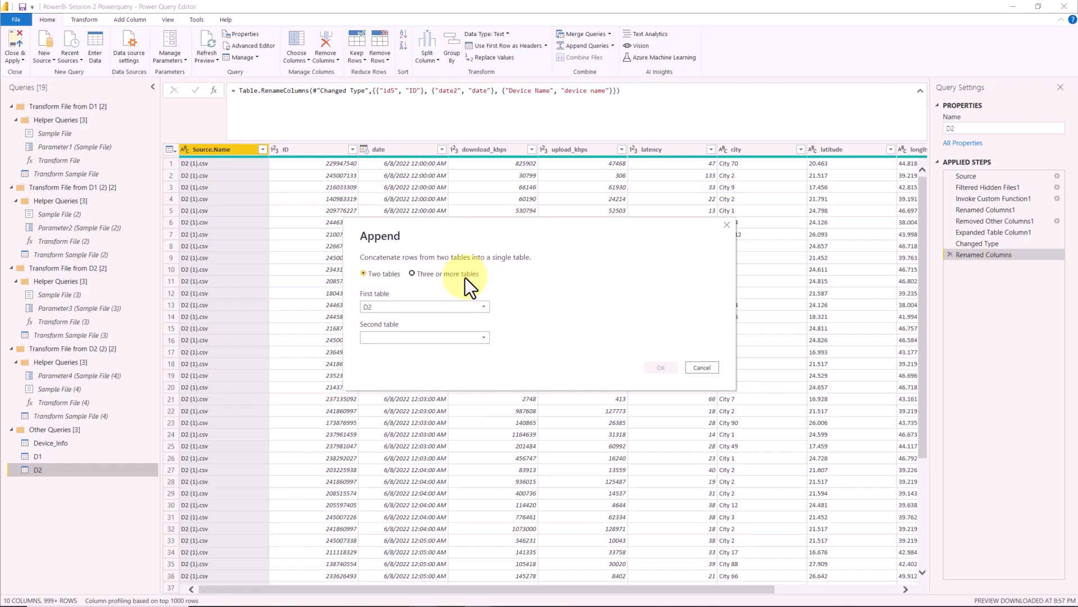
{"action": "left_click", "coordinate": [465, 276]}
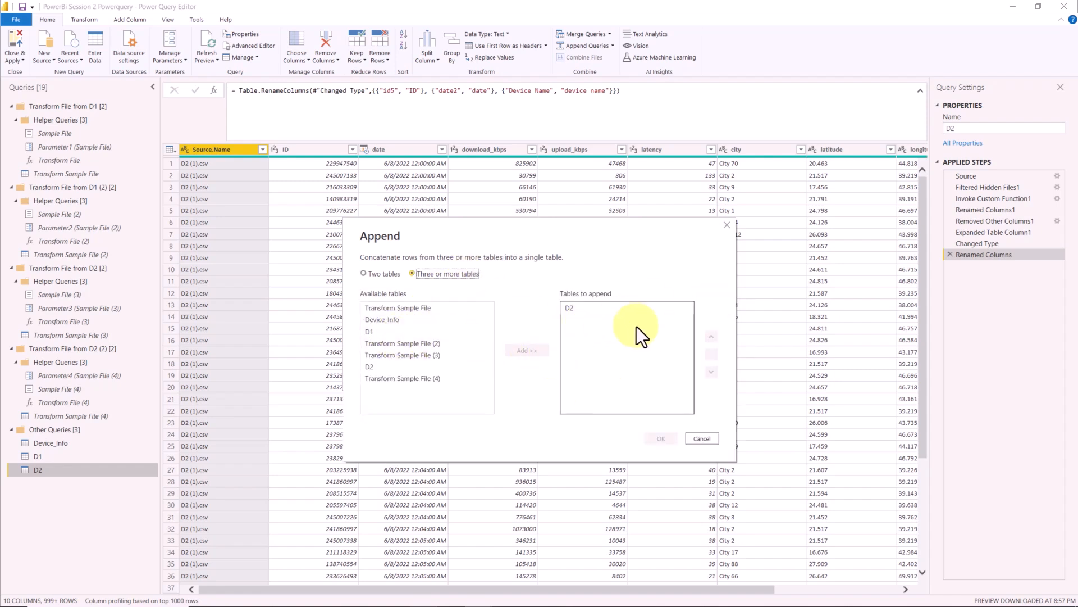
{"action": "left_click", "coordinate": [408, 368]}
{"action": "left_click", "coordinate": [531, 351]}
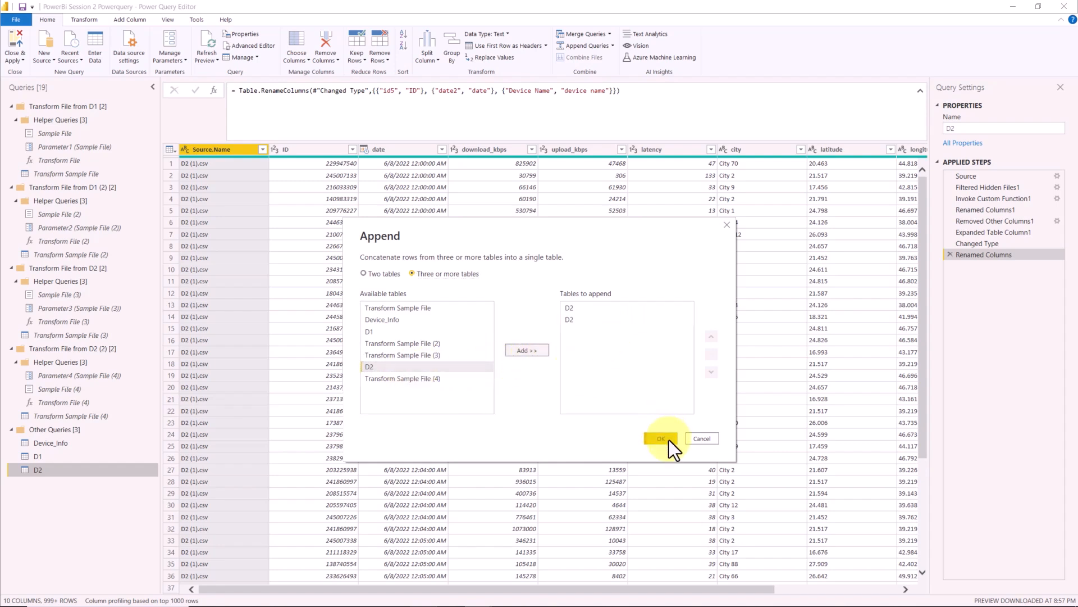
{"action": "left_click", "coordinate": [579, 319]}
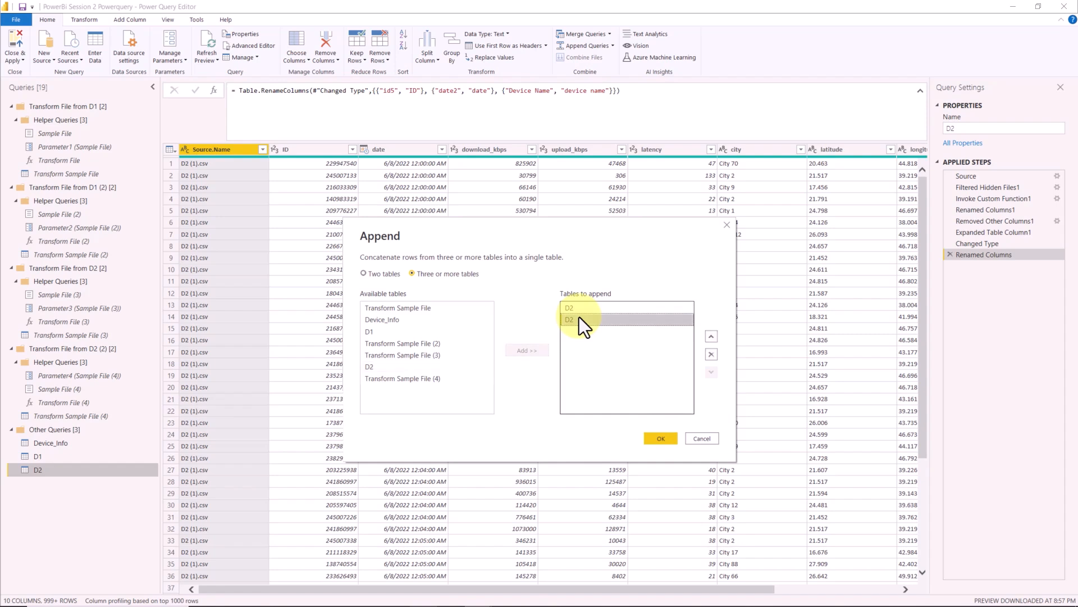
{"action": "left_click", "coordinate": [711, 355]}
- Add D1 after D2 in the tables to append and create the appended query
{"action": "left_click", "coordinate": [382, 330]}
{"action": "left_click", "coordinate": [530, 349]}
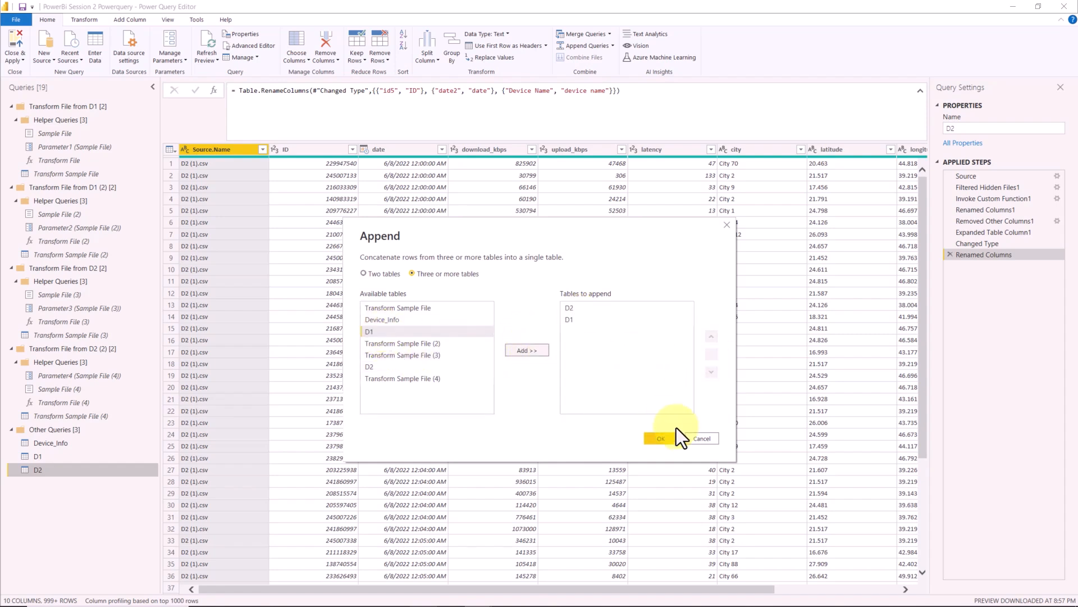
{"action": "left_click", "coordinate": [661, 438]}
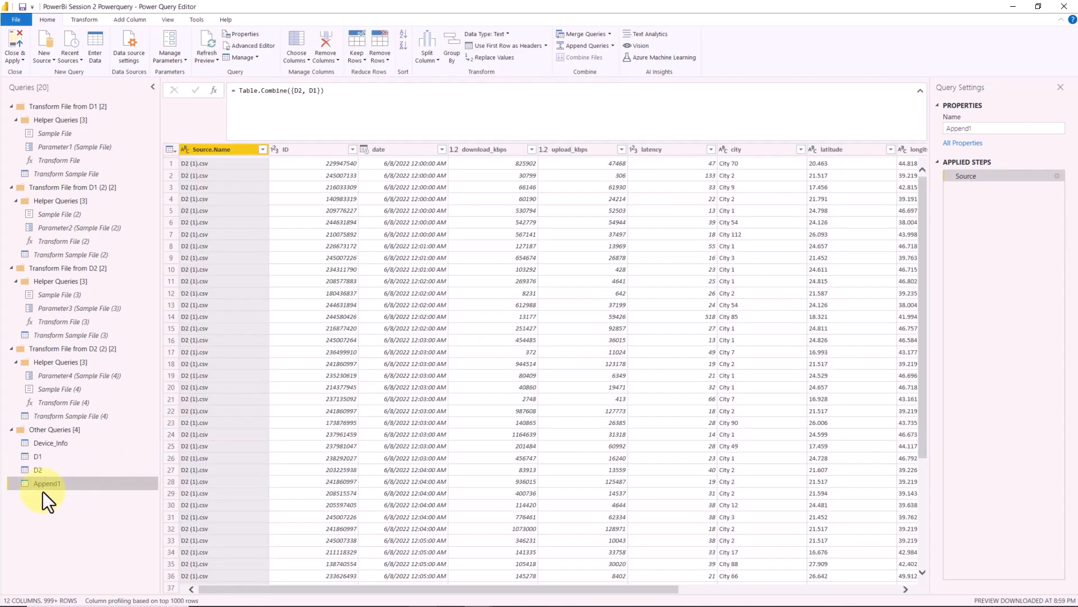
- Rename the new appended query to DT
{"action": "key", "text": "Caps_Lock"}
{"action": "type", "text": "DT"}
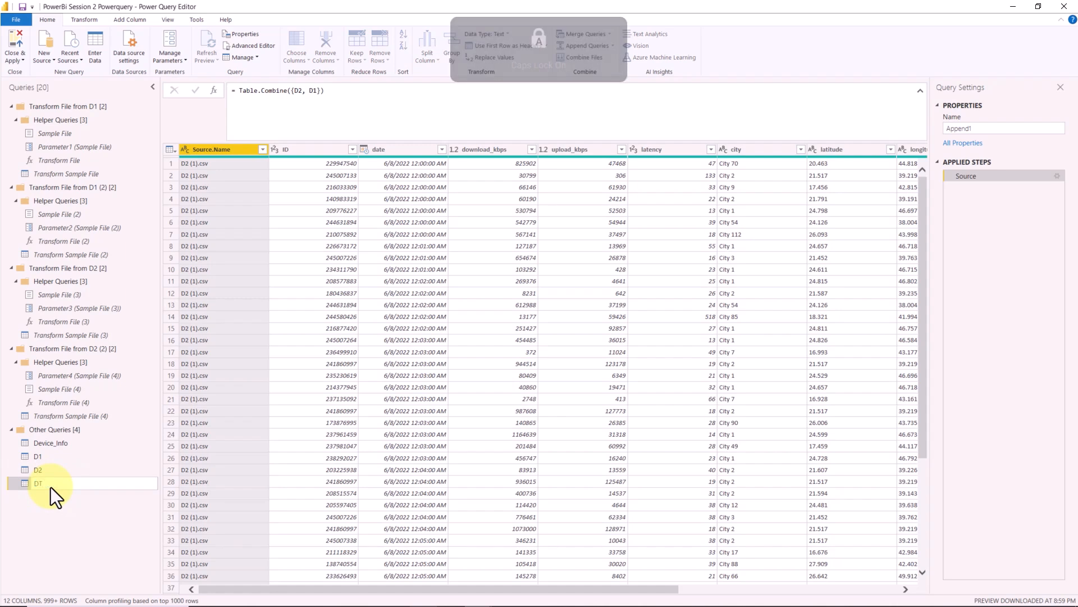
{"action": "key", "text": "Caps_Lock"}
{"action": "key", "text": "Return"}
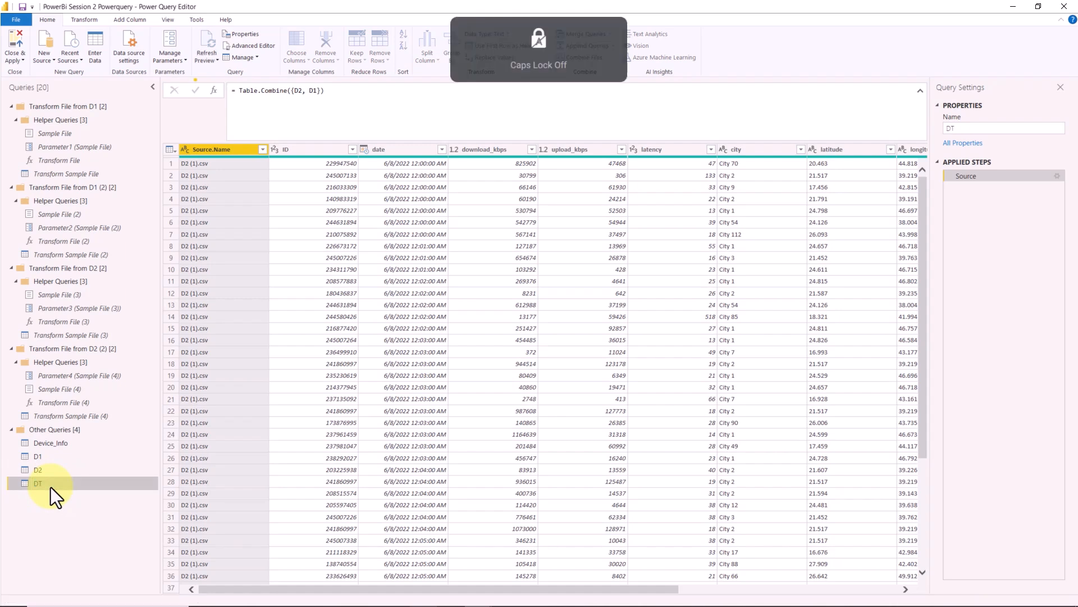
- Examine the full list of source file names in the D1 and D2 queries without filtering them
{"action": "left_click", "coordinate": [73, 457]}
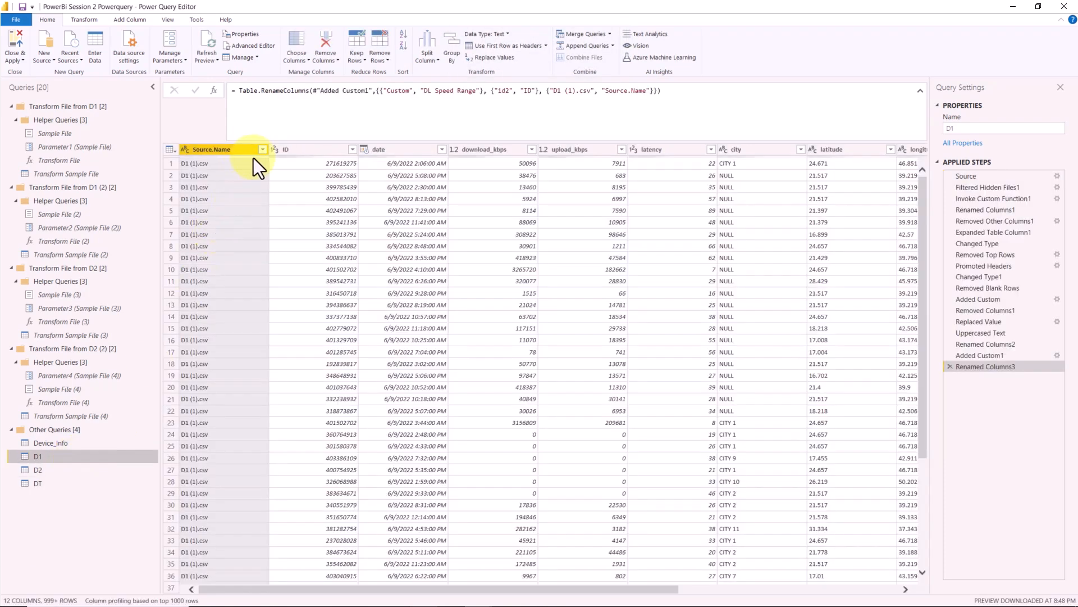
{"action": "left_click", "coordinate": [263, 150]}
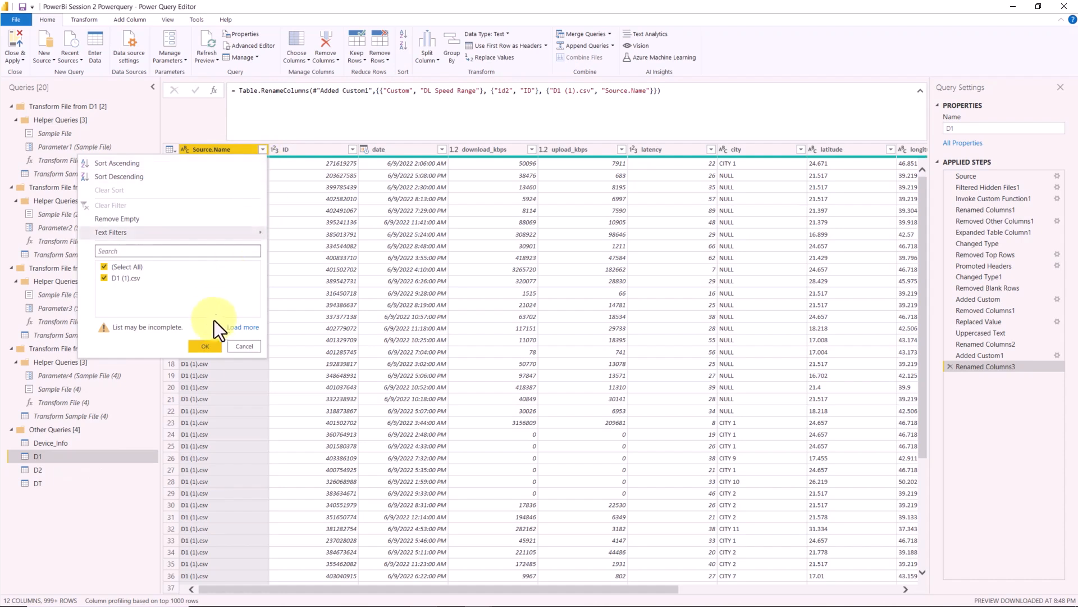
{"action": "left_click", "coordinate": [234, 329]}
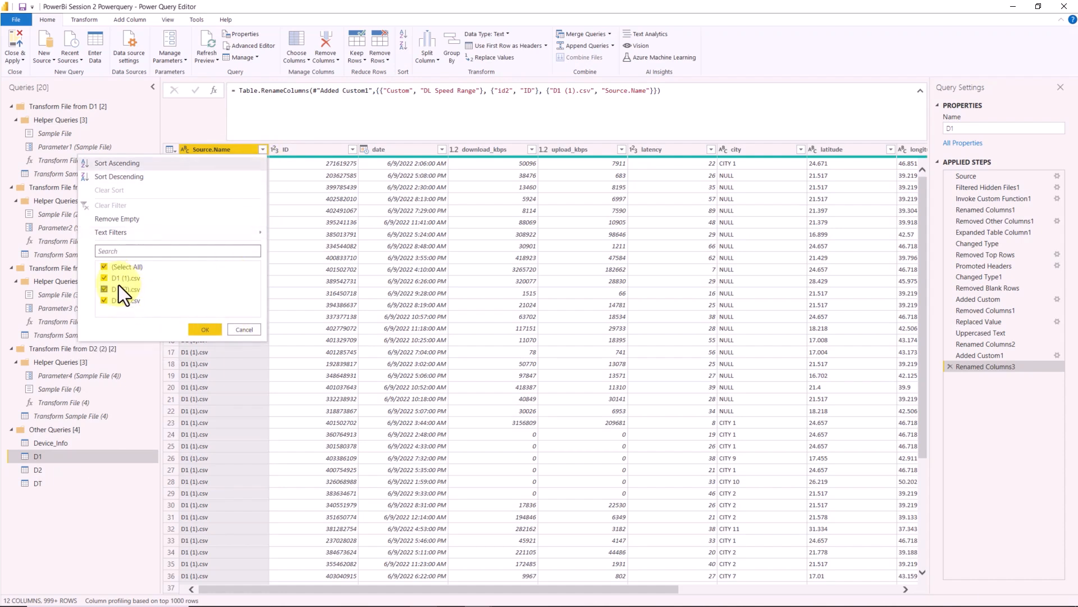
{"action": "left_click", "coordinate": [241, 329]}
{"action": "left_click", "coordinate": [70, 471]}
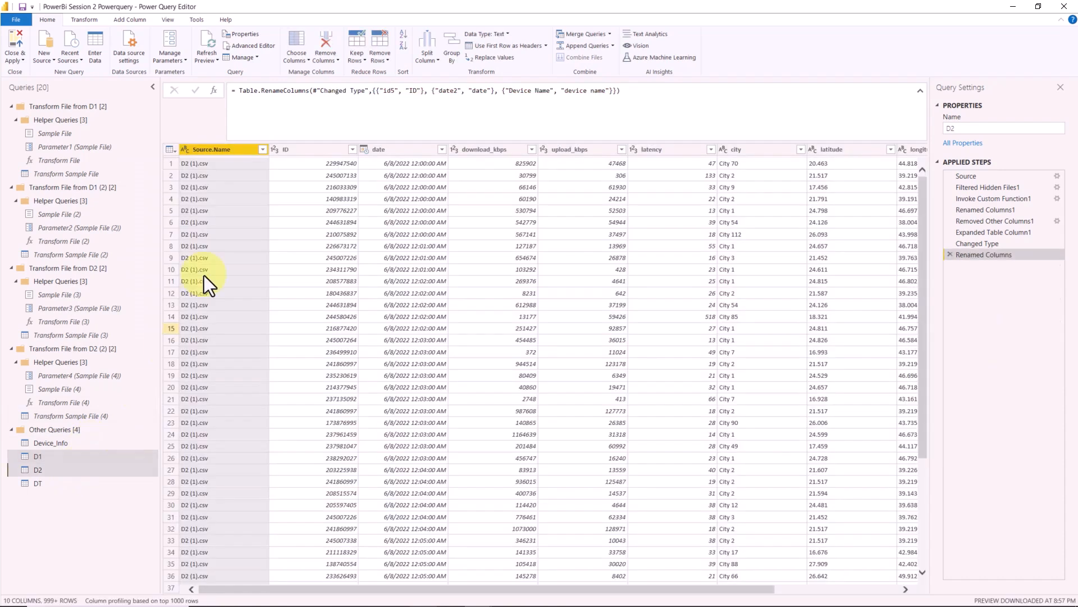
{"action": "left_click", "coordinate": [263, 149]}
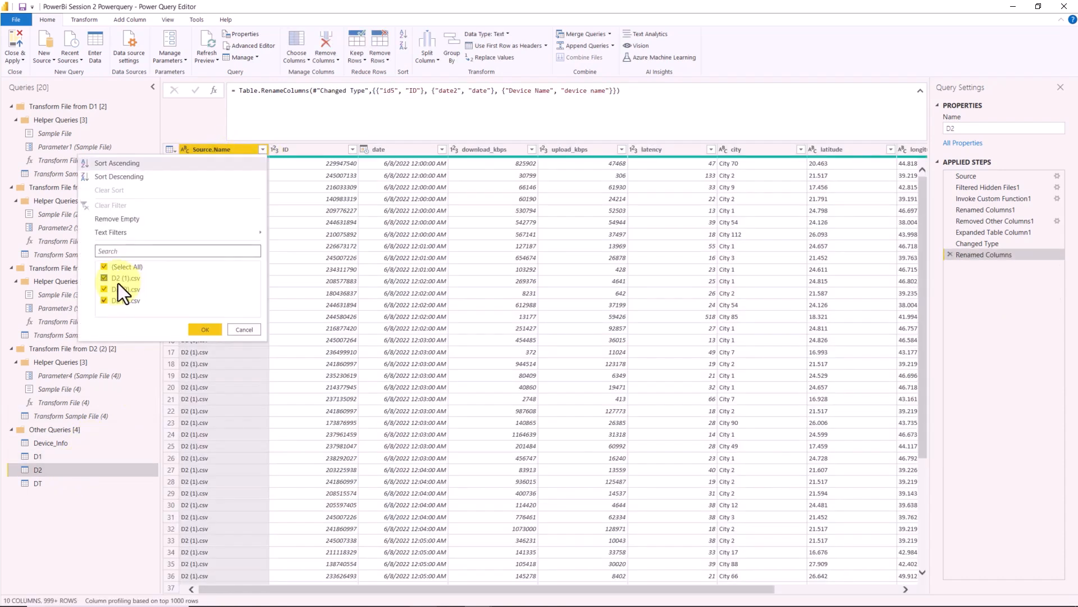
{"action": "left_click", "coordinate": [244, 330]}
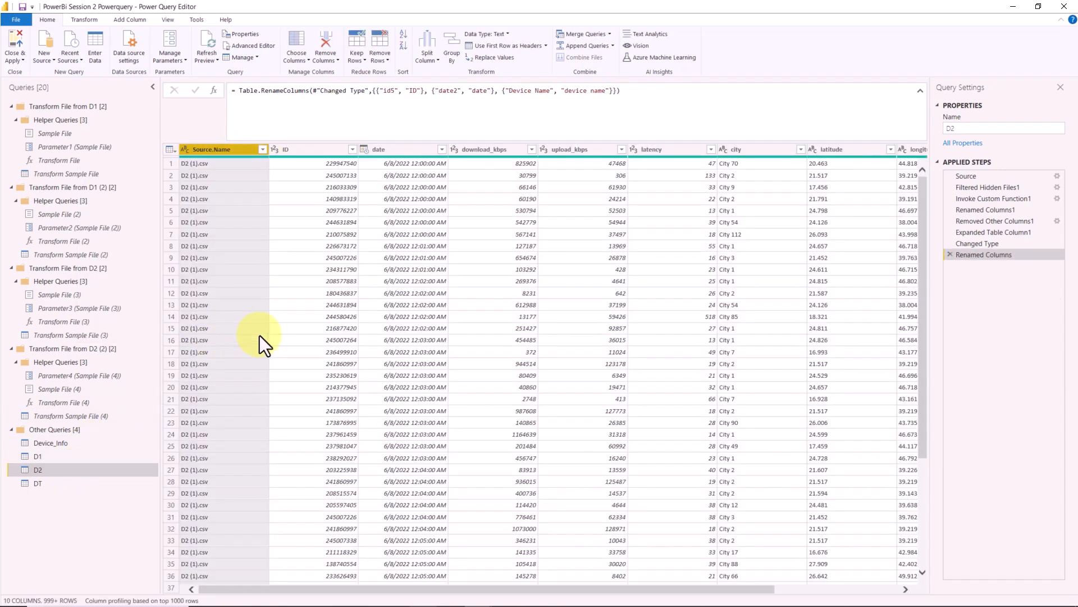
- Examine the full list of source file names in the DT query without filtering it
{"action": "left_click", "coordinate": [80, 483]}
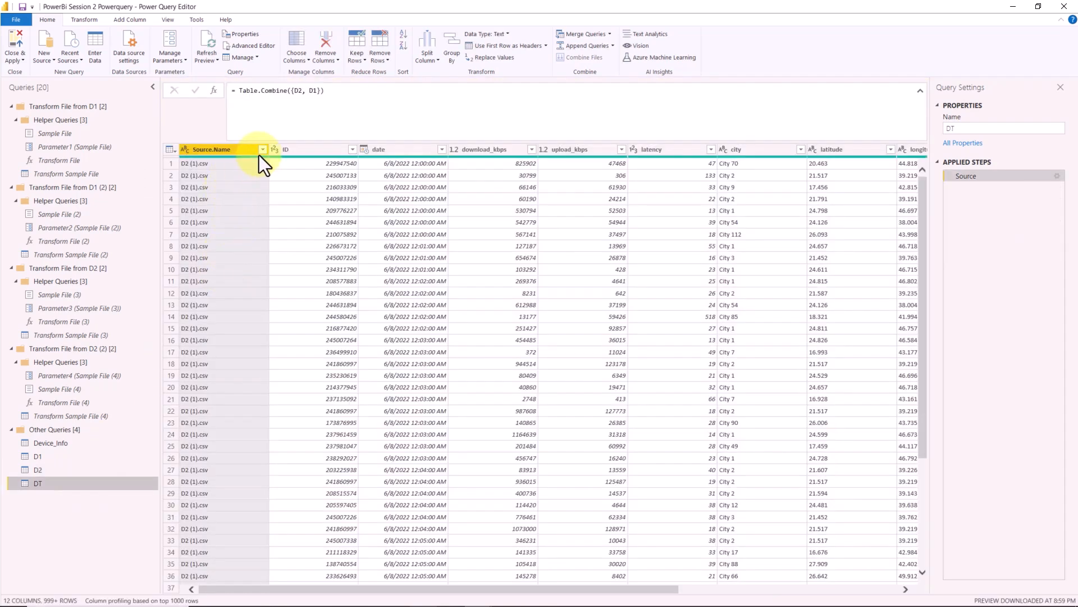
{"action": "left_click", "coordinate": [262, 150]}
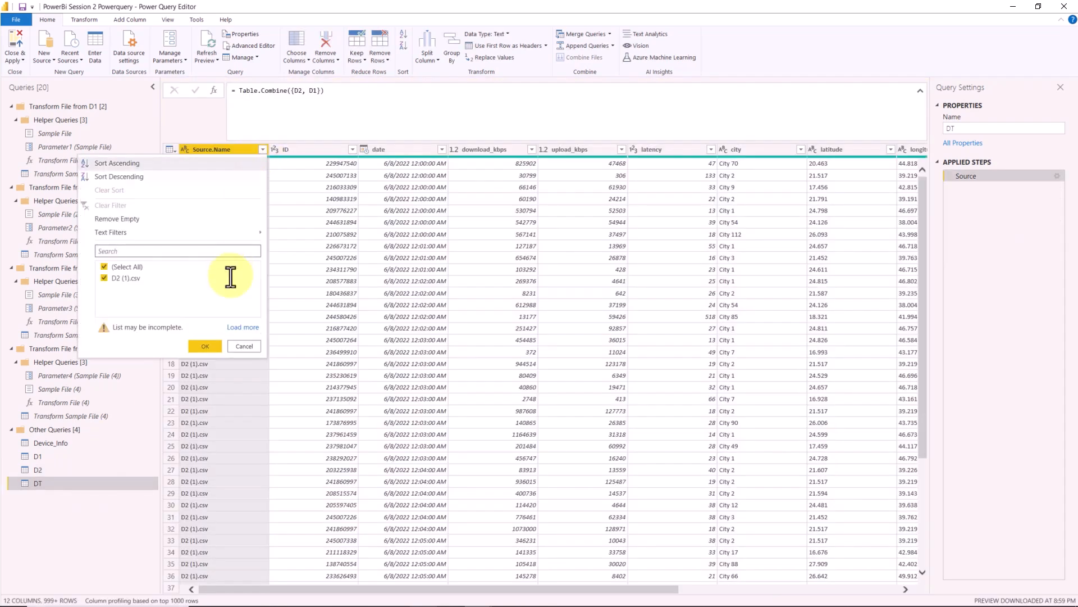
{"action": "left_click", "coordinate": [252, 328]}
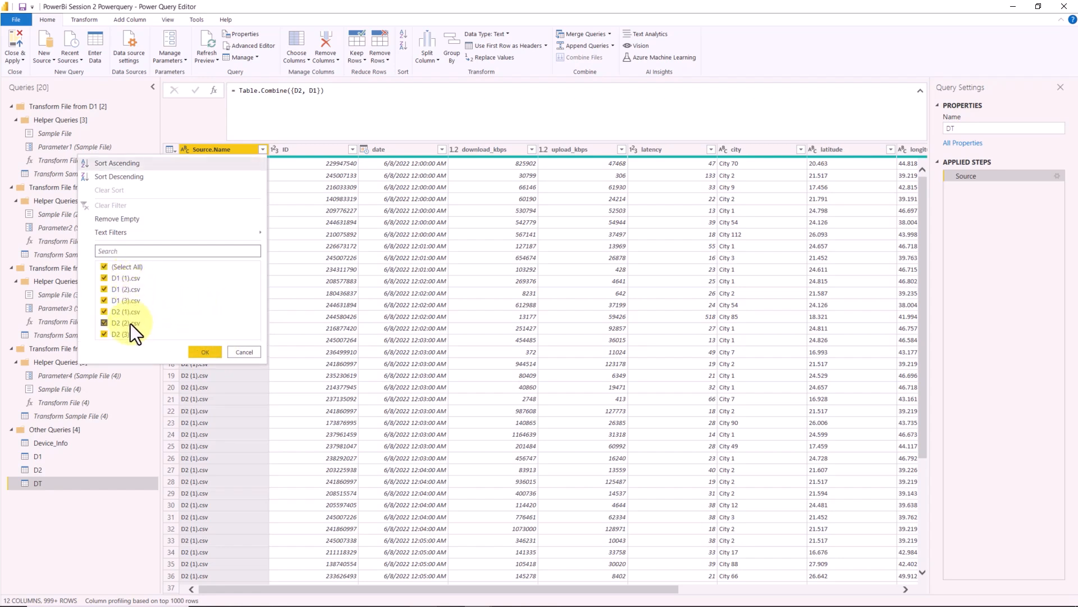
{"action": "left_click", "coordinate": [217, 351]}
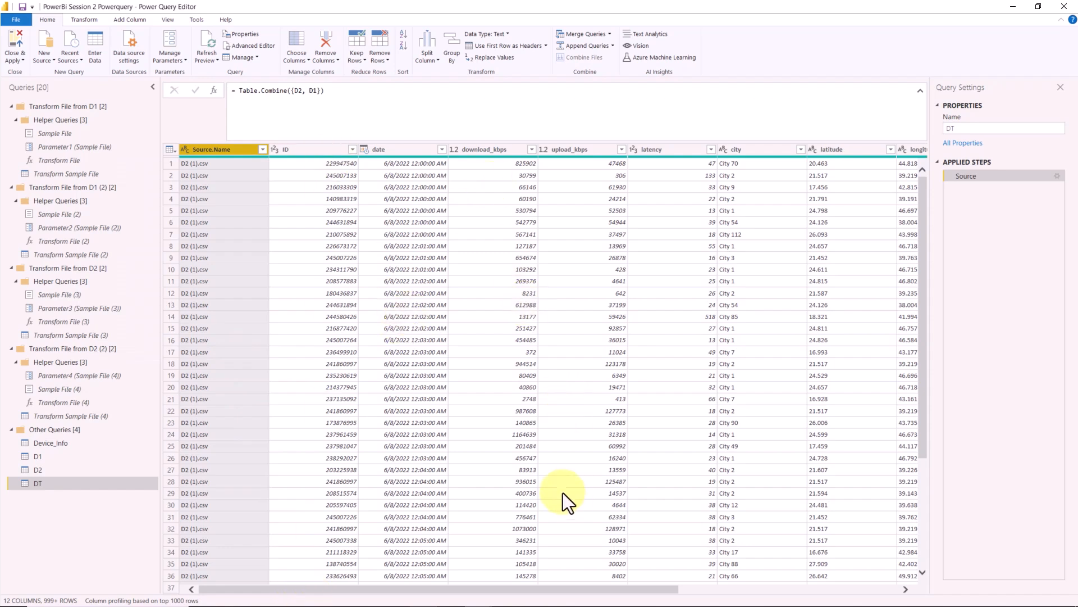
- Compare the last columns of the combined DT query with those of D2
{"action": "left_click_drag", "start_coordinate": [575, 584], "coordinate": [837, 589]}
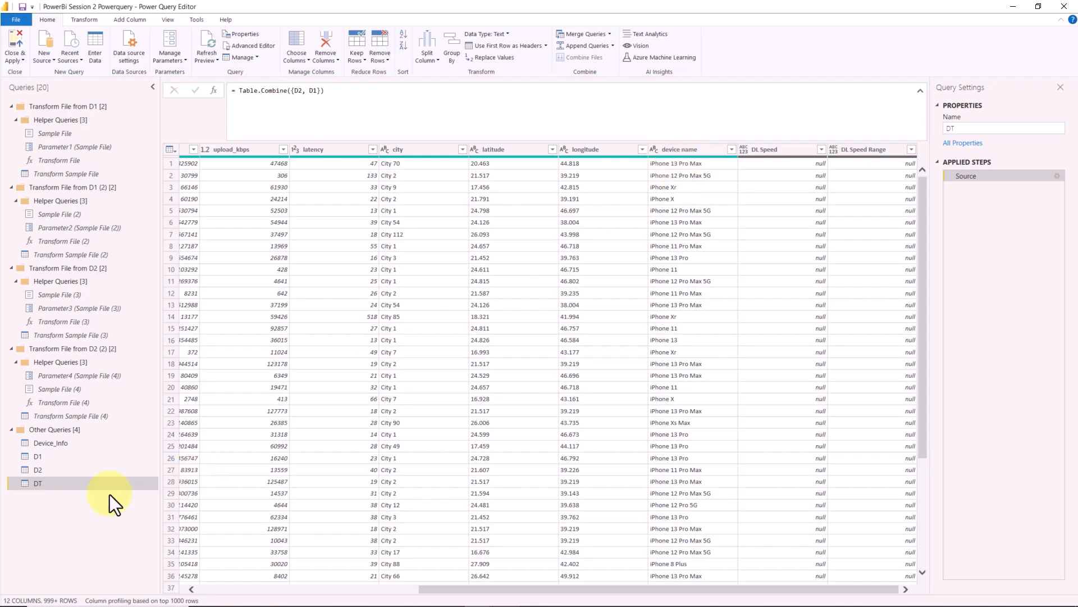
{"action": "left_click", "coordinate": [81, 473]}
{"action": "left_click_drag", "start_coordinate": [434, 588], "coordinate": [750, 499]}
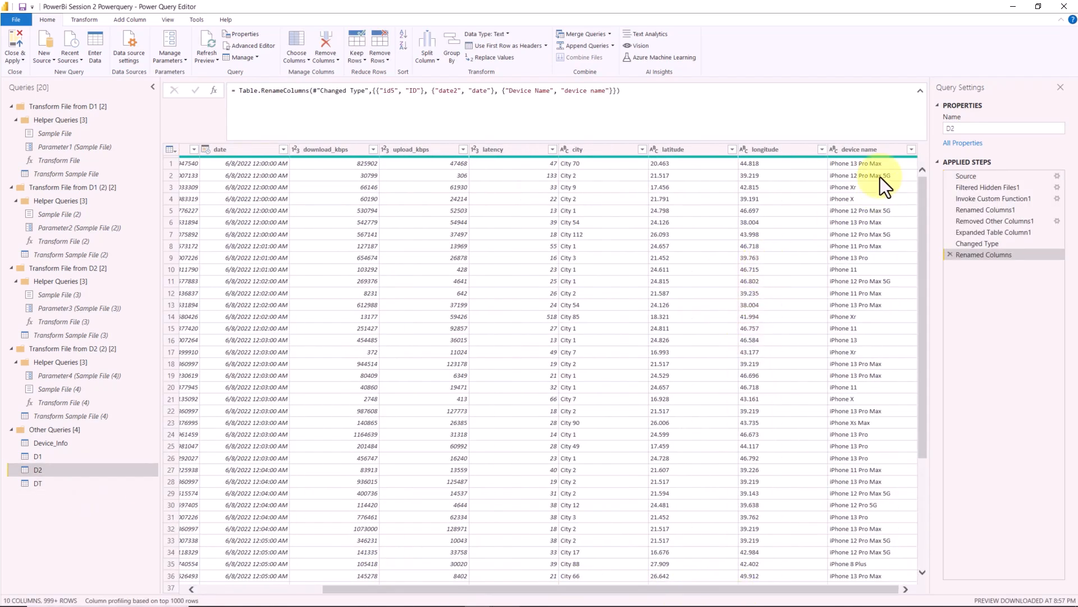
{"action": "left_click", "coordinate": [84, 482]}
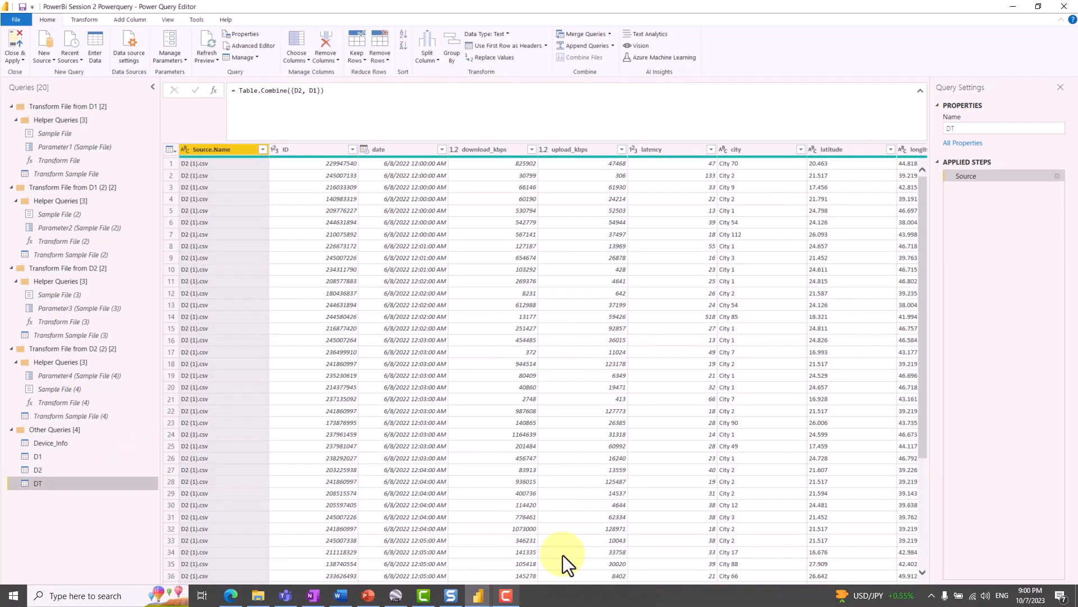
- Compare DT's device name column with the device name, brand and device columns of Device_Info
{"action": "left_click_drag", "start_coordinate": [617, 590], "coordinate": [860, 492]}
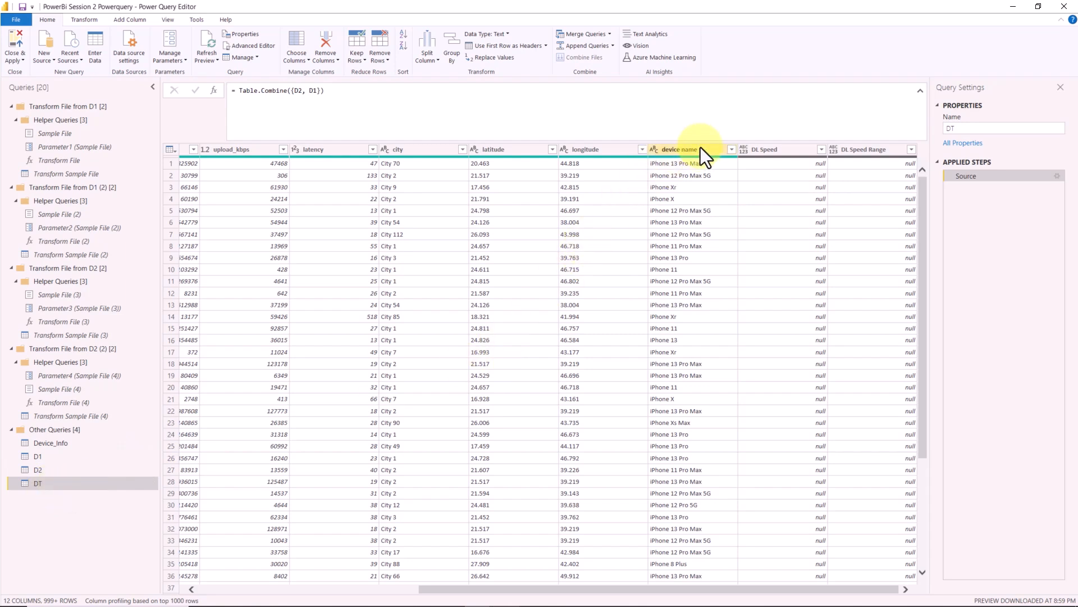
{"action": "left_click", "coordinate": [72, 444]}
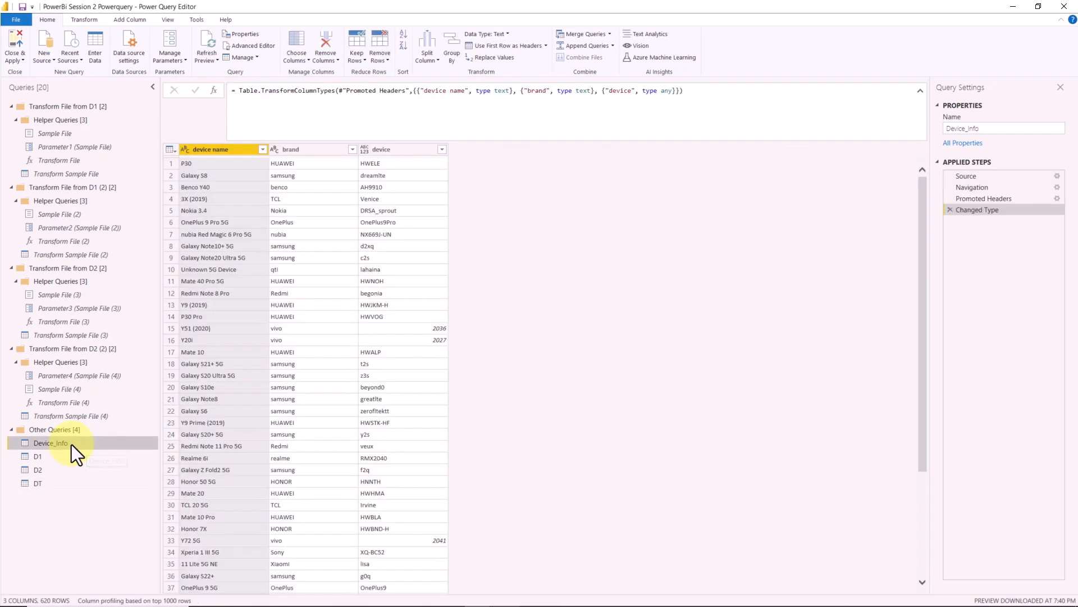
{"action": "left_click", "coordinate": [295, 150], "text": "ctrl"}
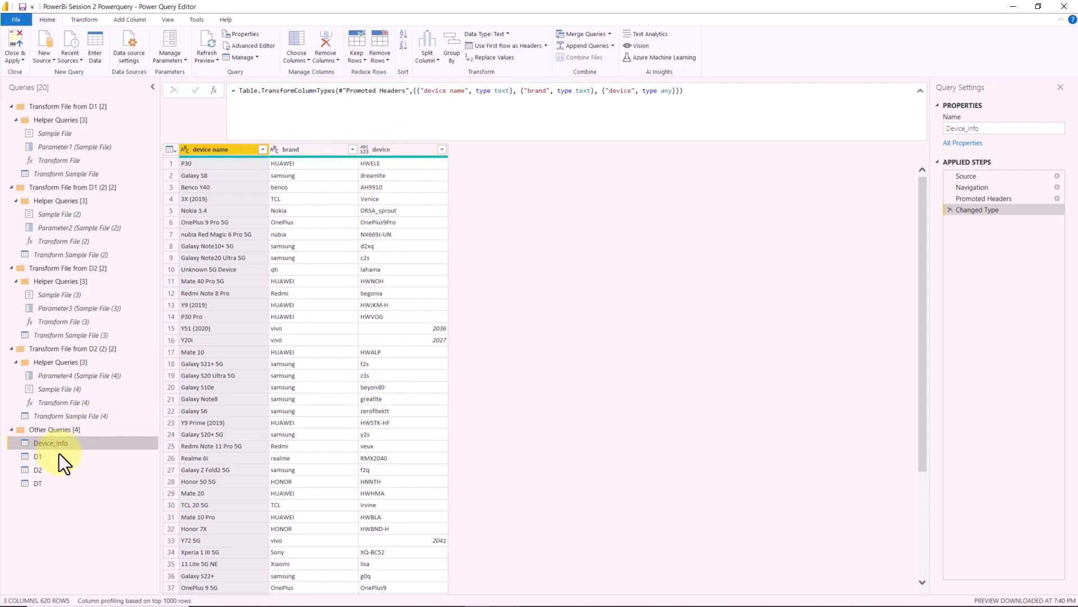
{"action": "left_click", "coordinate": [48, 480]}
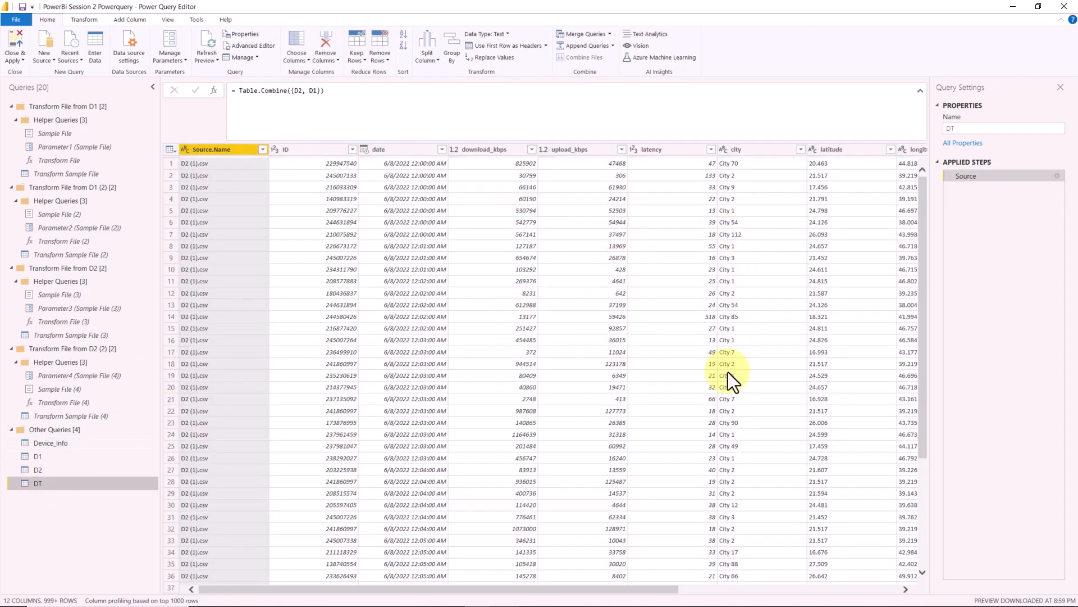
{"action": "left_click_drag", "start_coordinate": [617, 588], "coordinate": [893, 597]}
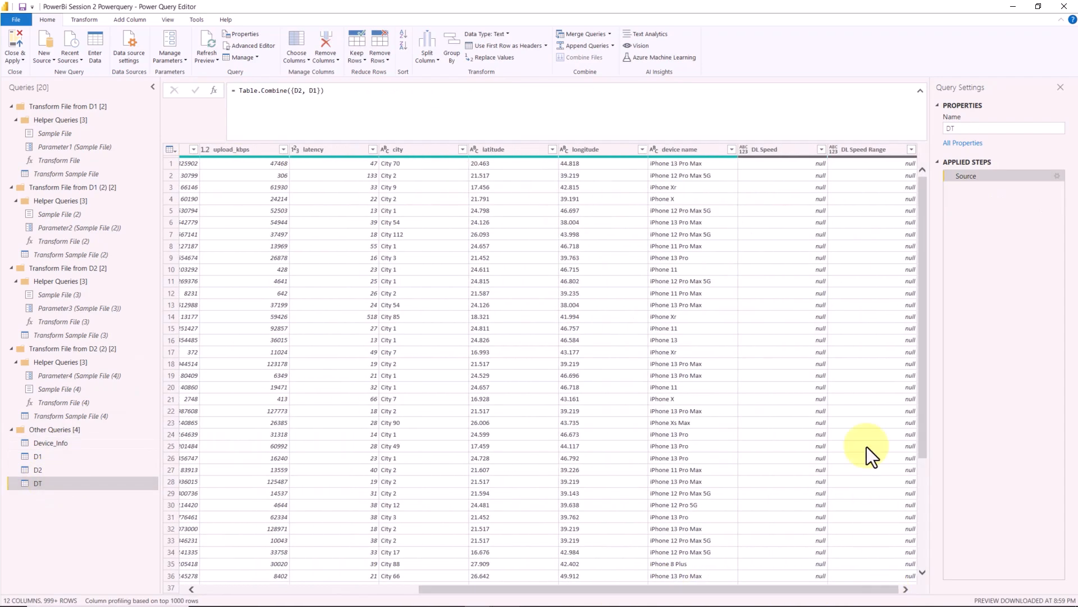
{"action": "left_click", "coordinate": [89, 443]}
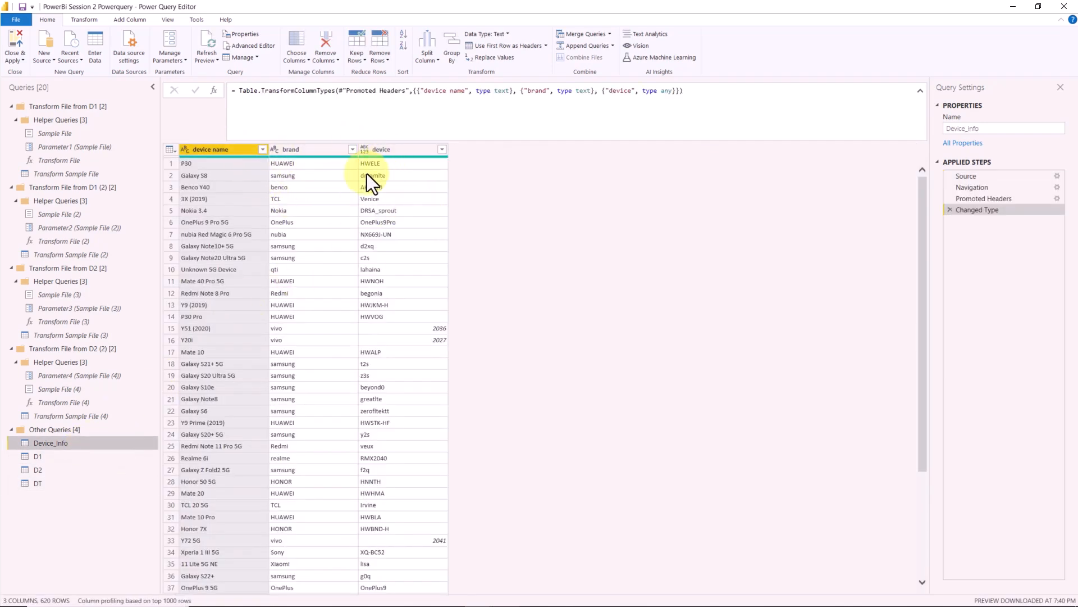
- Start merging queries within the DT query, with Device_Info as the second table
{"action": "left_click", "coordinate": [51, 483]}
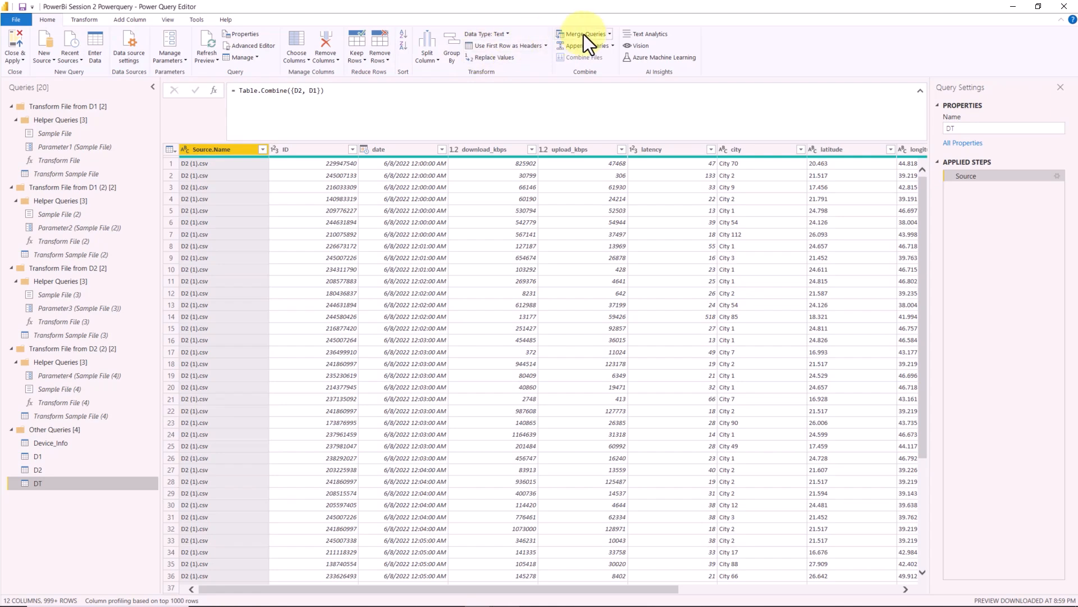
{"action": "left_click", "coordinate": [610, 34]}
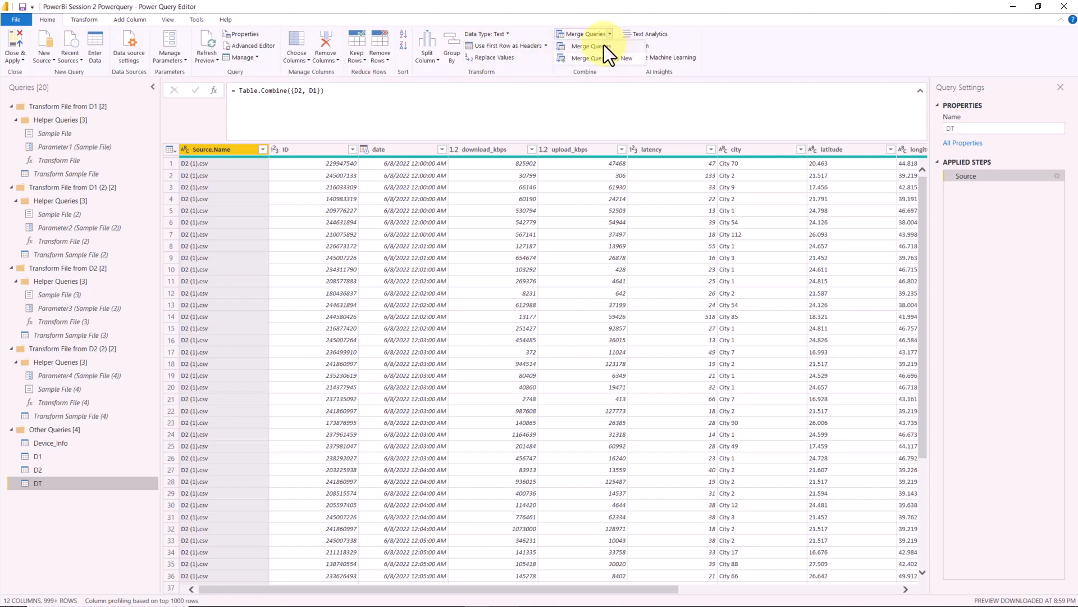
{"action": "left_click", "coordinate": [602, 46]}
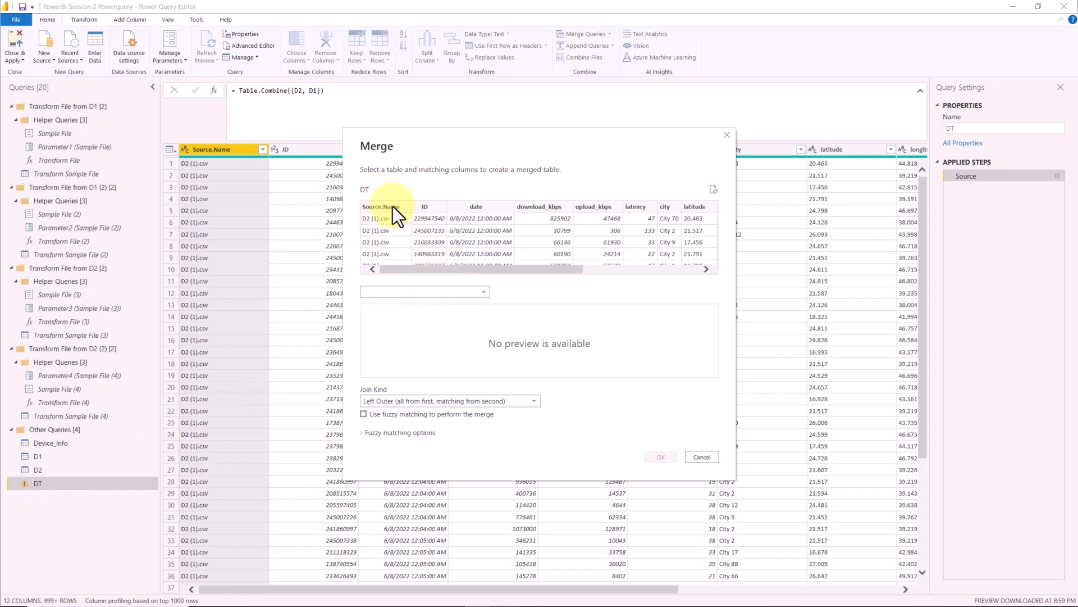
{"action": "left_click", "coordinate": [412, 292]}
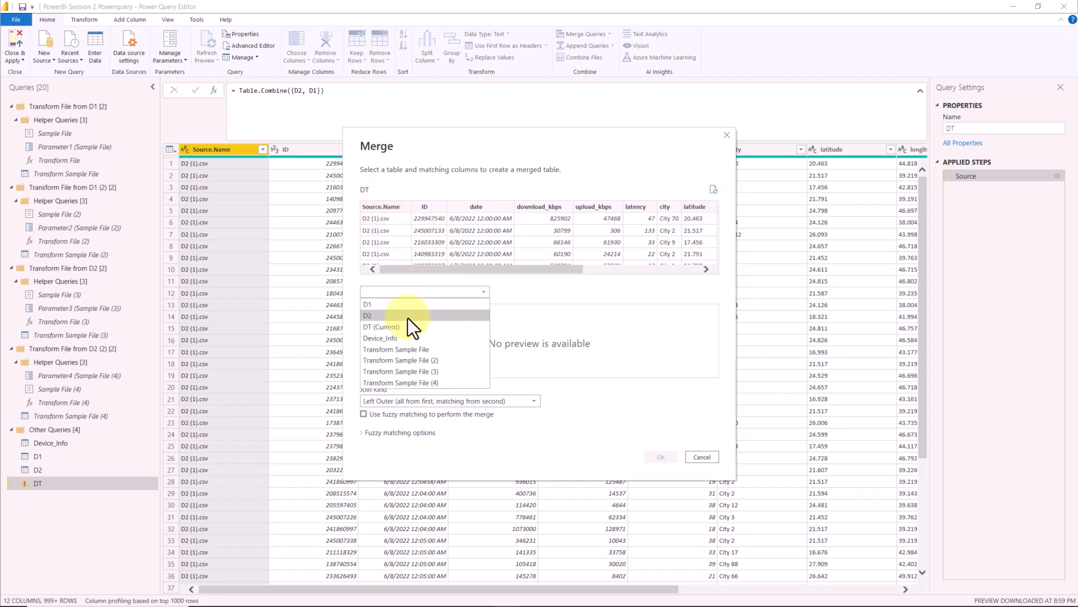
{"action": "left_click", "coordinate": [402, 339]}
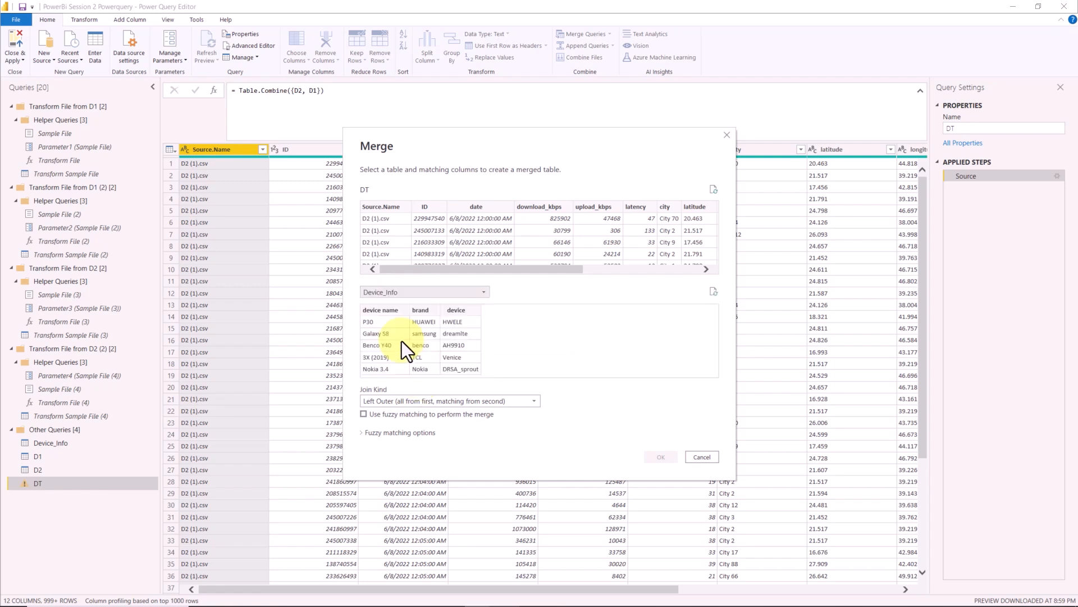
- Match DT and Device_Info on the device name column in both tables
{"action": "left_click_drag", "start_coordinate": [503, 269], "coordinate": [664, 267]}
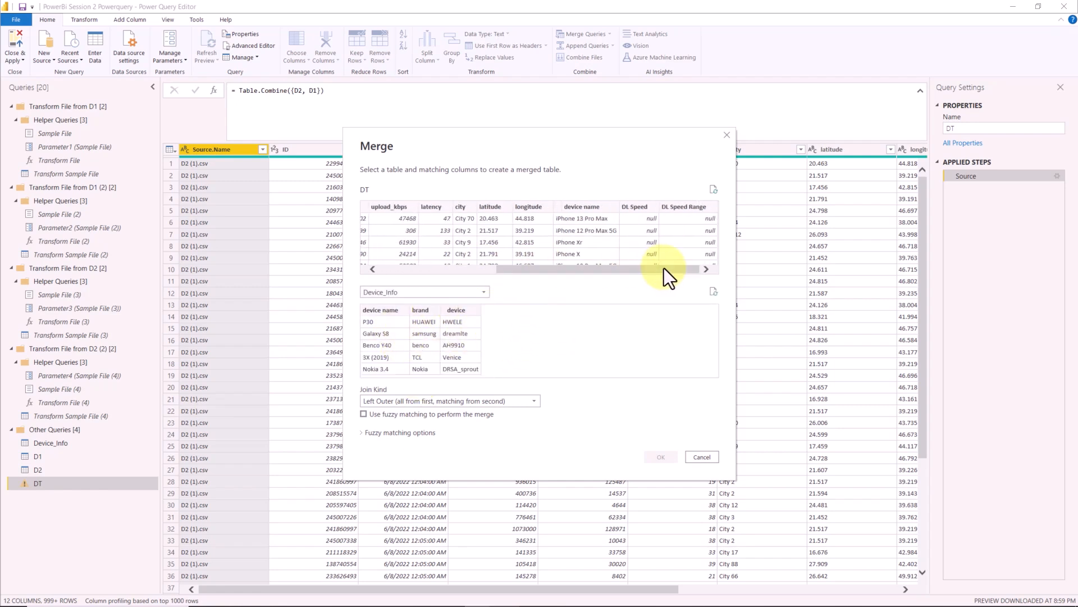
{"action": "left_click", "coordinate": [608, 209]}
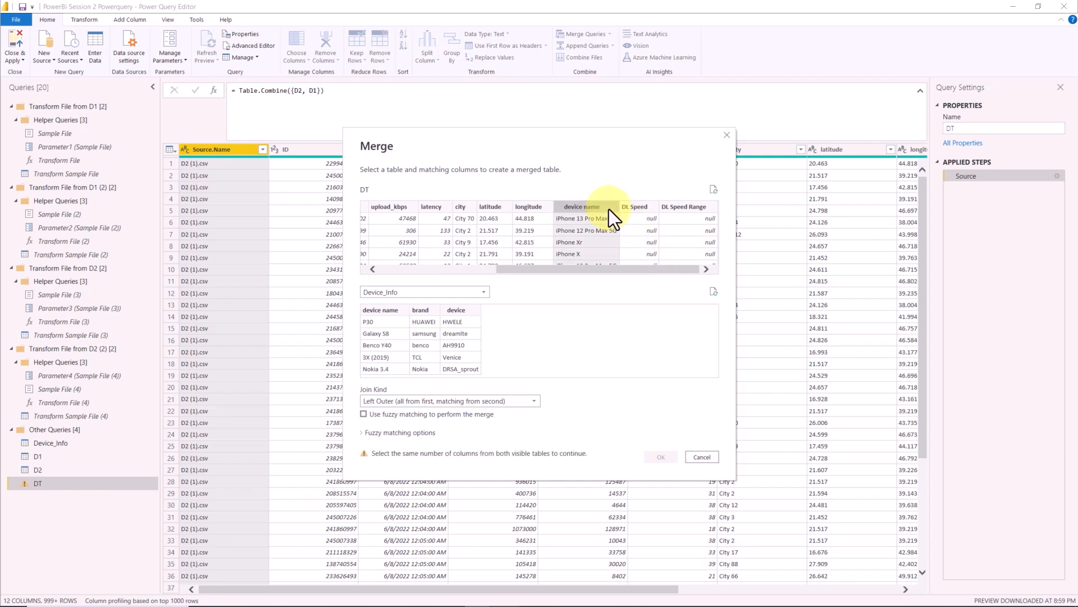
{"action": "left_click", "coordinate": [396, 311]}
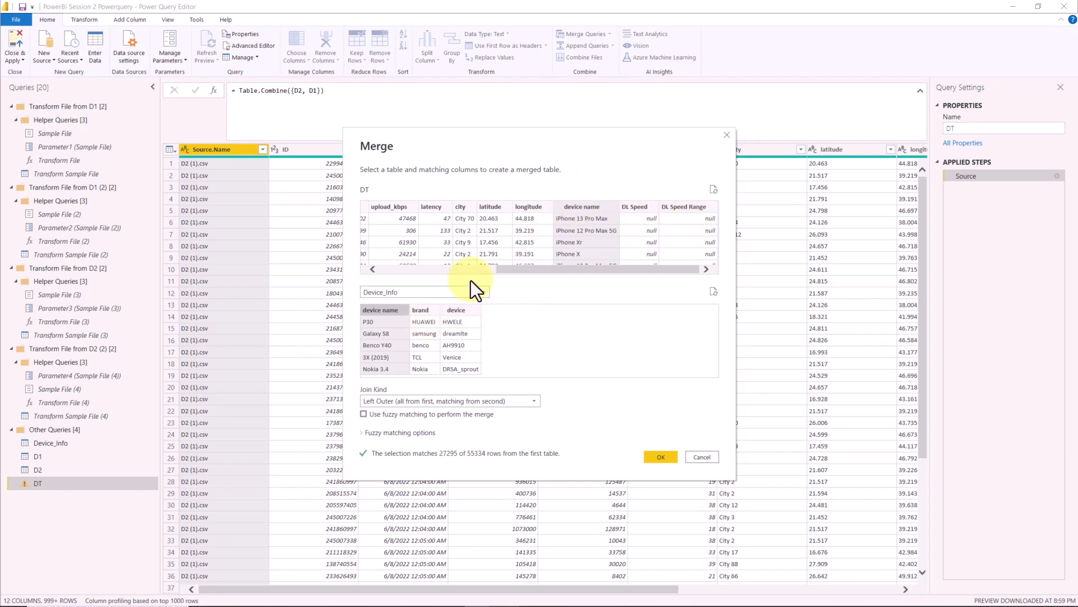
- Try Device_Info's brand and DT's city as a second pair of matching columns, and remove that pair again
{"action": "left_click", "coordinate": [433, 309], "text": "ctrl"}
{"action": "left_click", "coordinate": [459, 208], "text": "ctrl"}
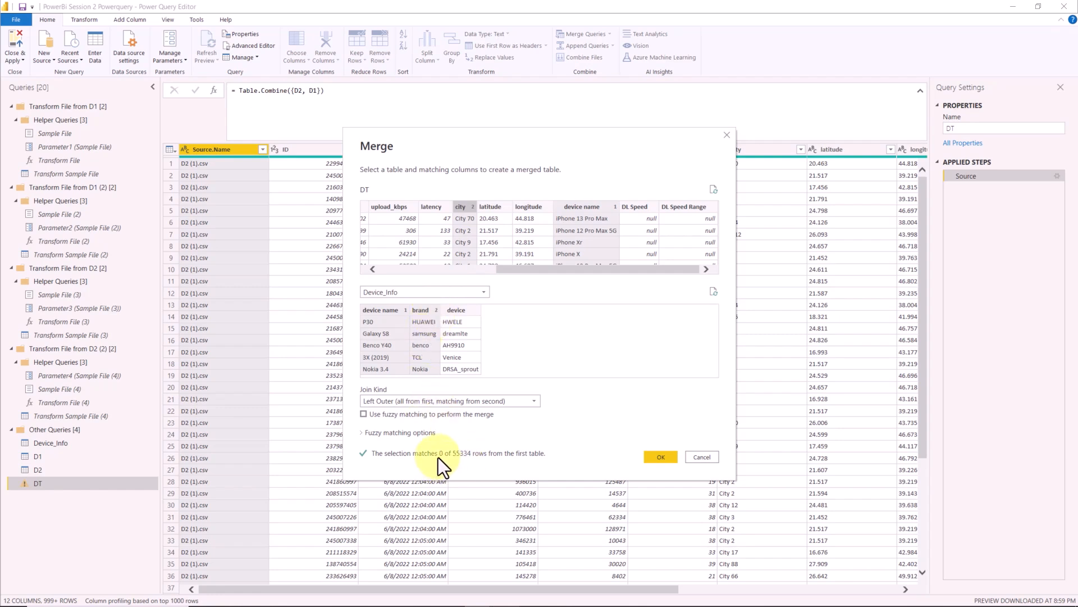
{"action": "left_click", "coordinate": [434, 314], "text": "ctrl"}
{"action": "left_click", "coordinate": [466, 207], "text": "ctrl"}
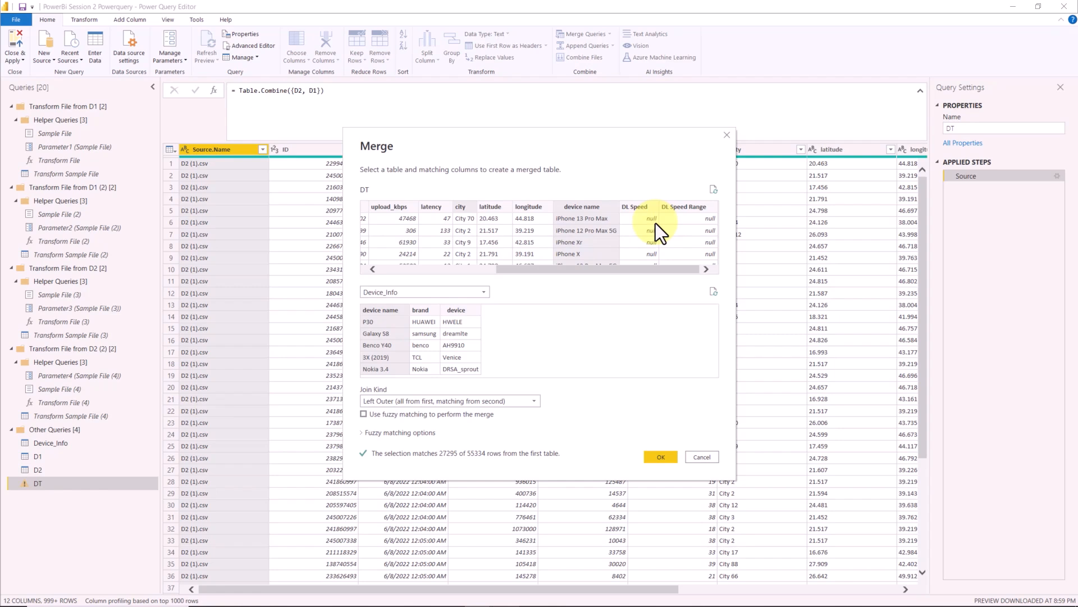
- Try the Right Outer join kind for the merge and return it to Left Outer
{"action": "left_click", "coordinate": [414, 403]}
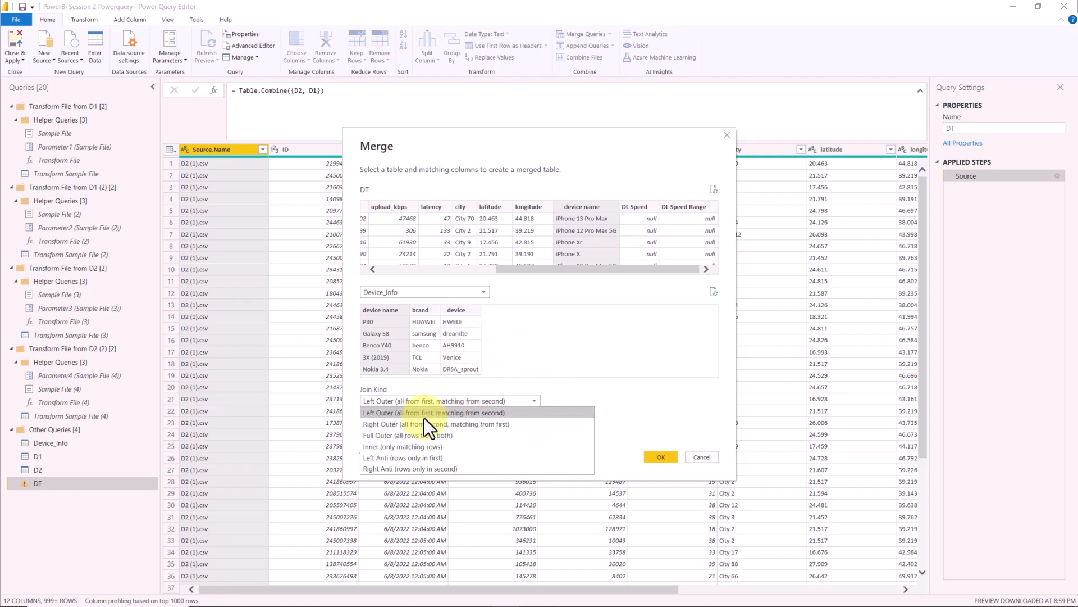
{"action": "left_click", "coordinate": [426, 422]}
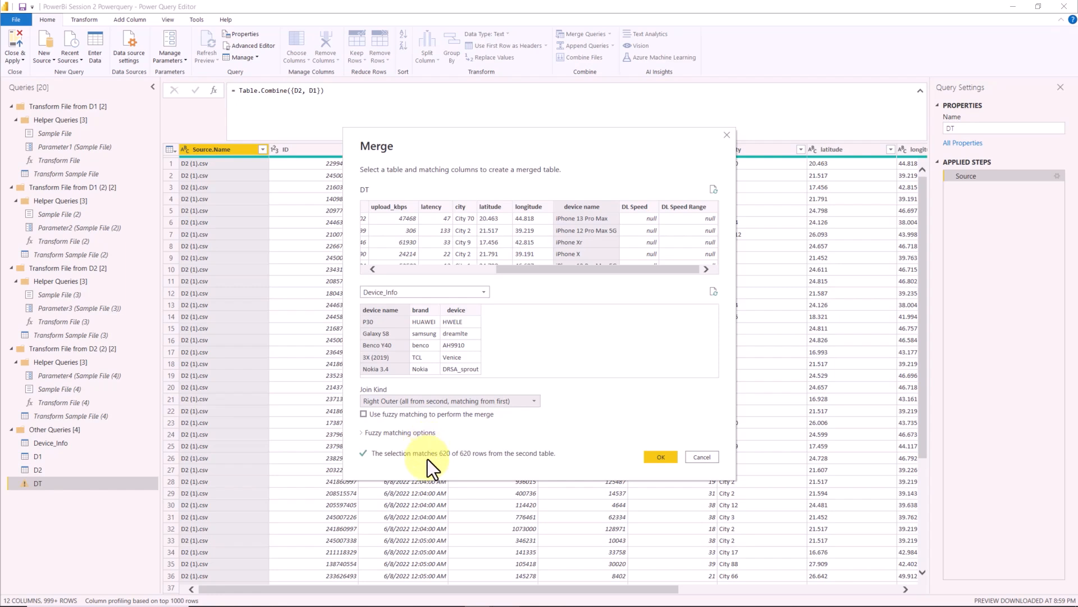
{"action": "left_click", "coordinate": [436, 402]}
{"action": "left_click", "coordinate": [419, 413]}
{"action": "left_click", "coordinate": [441, 402]}
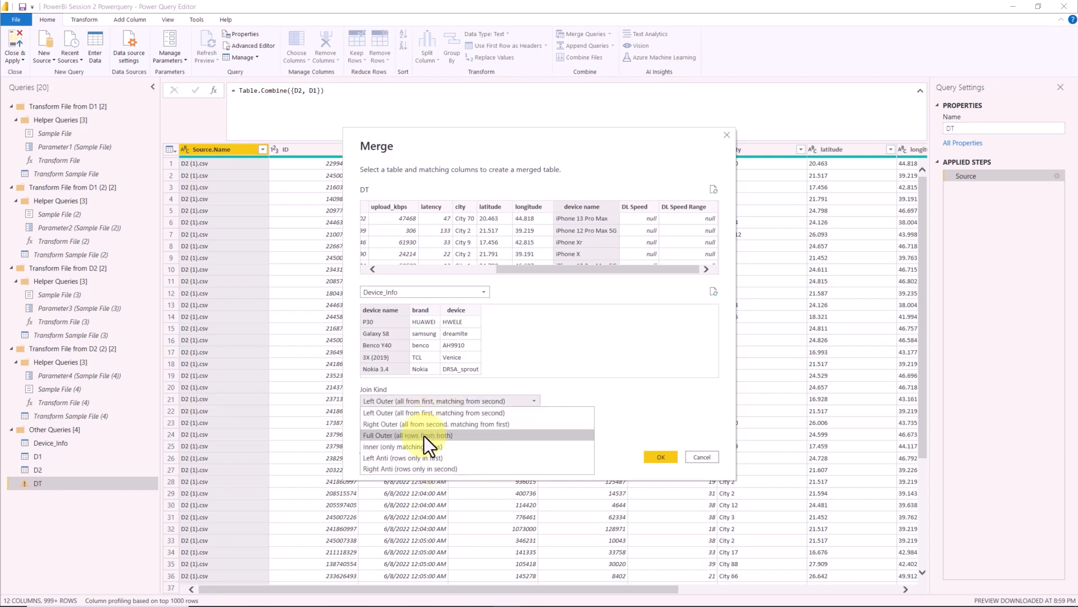
{"action": "left_click", "coordinate": [423, 415]}
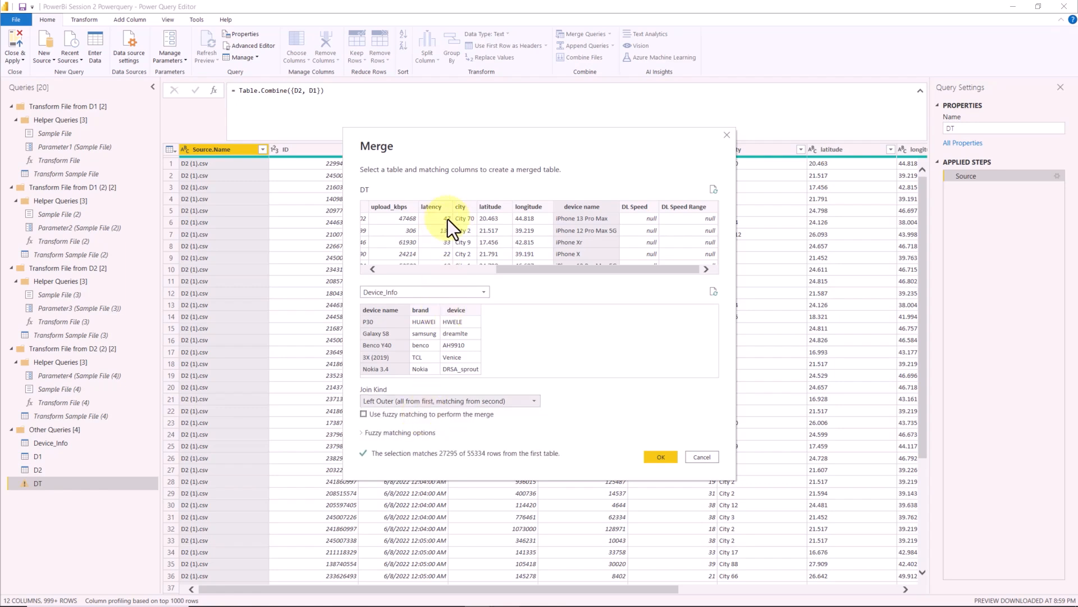
- Apply the Left Outer merge and expand the Device_Info column to brand and device only, keeping the original column name as prefix
{"action": "left_click", "coordinate": [650, 457]}
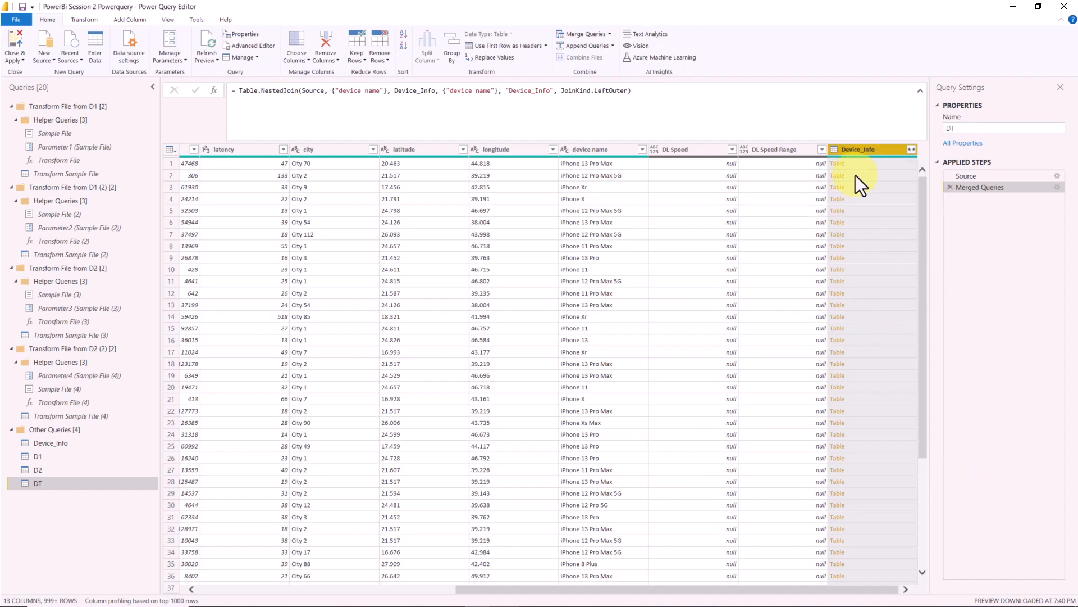
{"action": "left_click", "coordinate": [911, 150]}
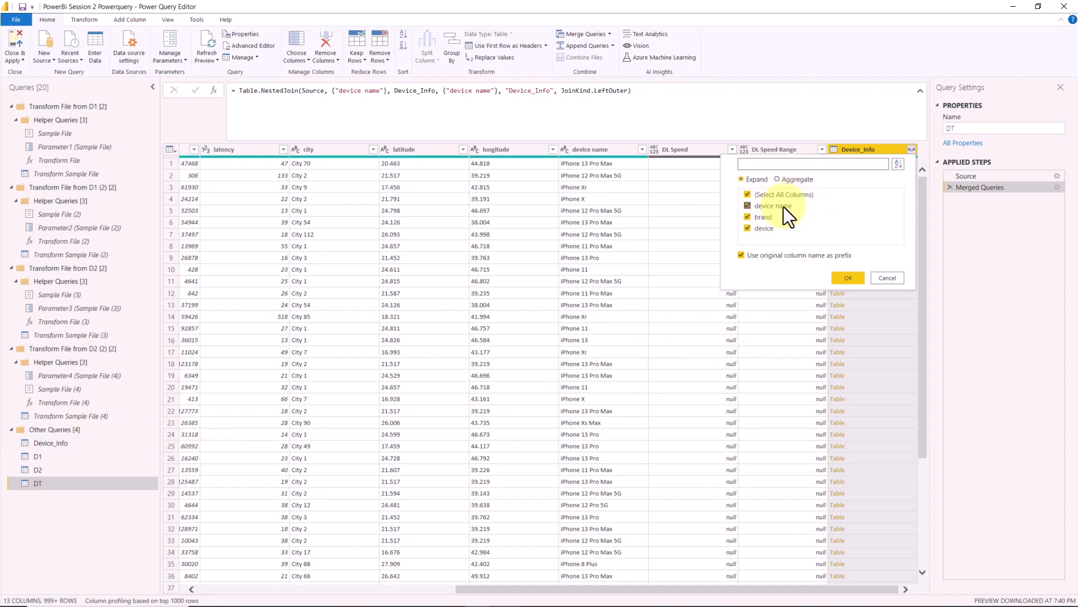
{"action": "left_click", "coordinate": [751, 209]}
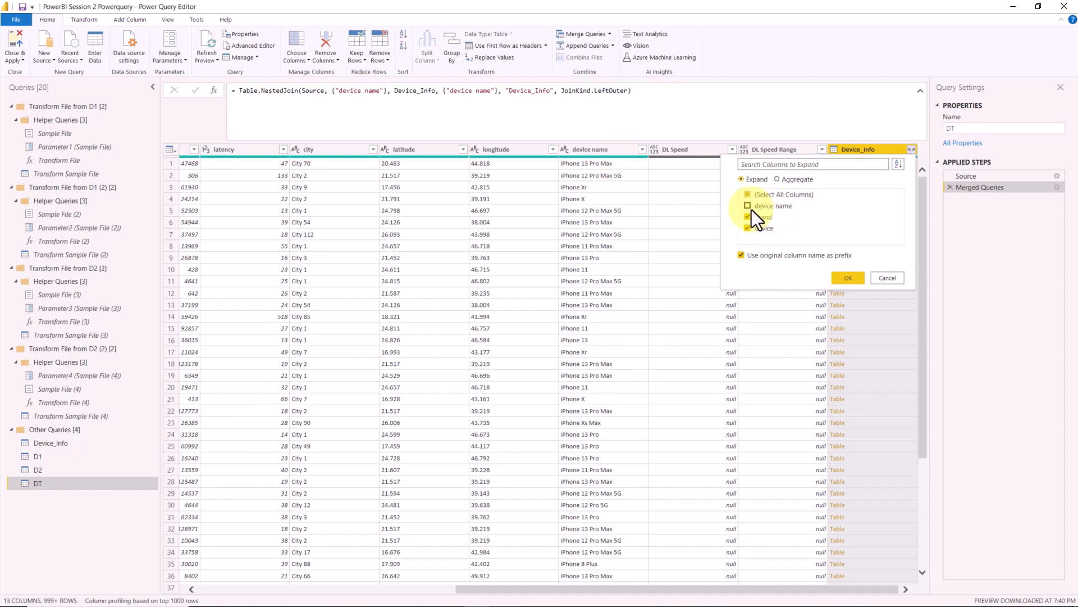
{"action": "left_click", "coordinate": [847, 278]}
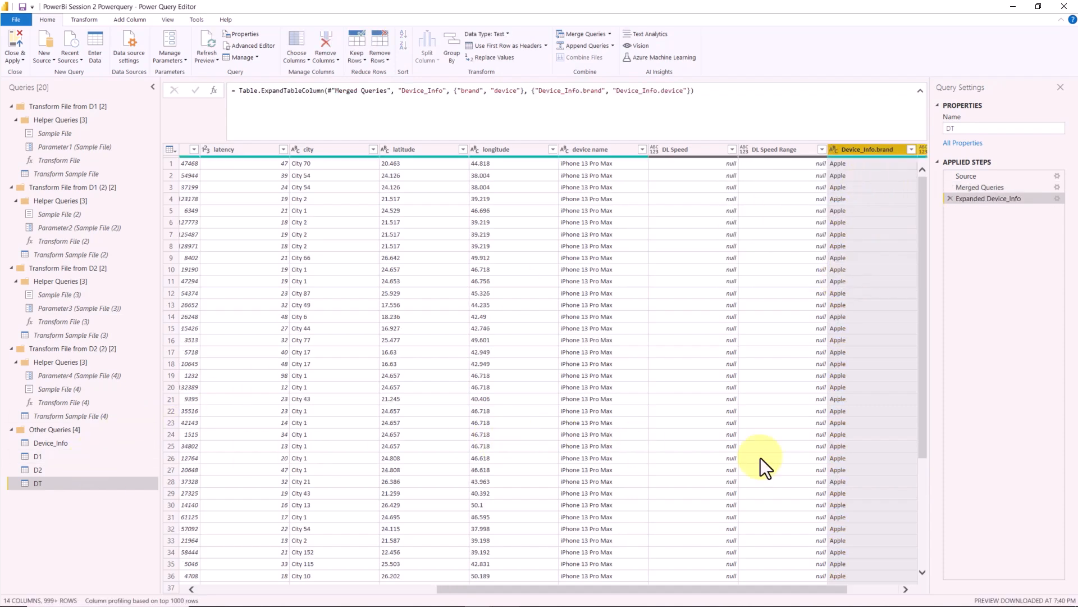
- Examine the full list of brands in DT's Device_Info.brand column without filtering it
{"action": "left_click_drag", "start_coordinate": [843, 591], "coordinate": [909, 589]}
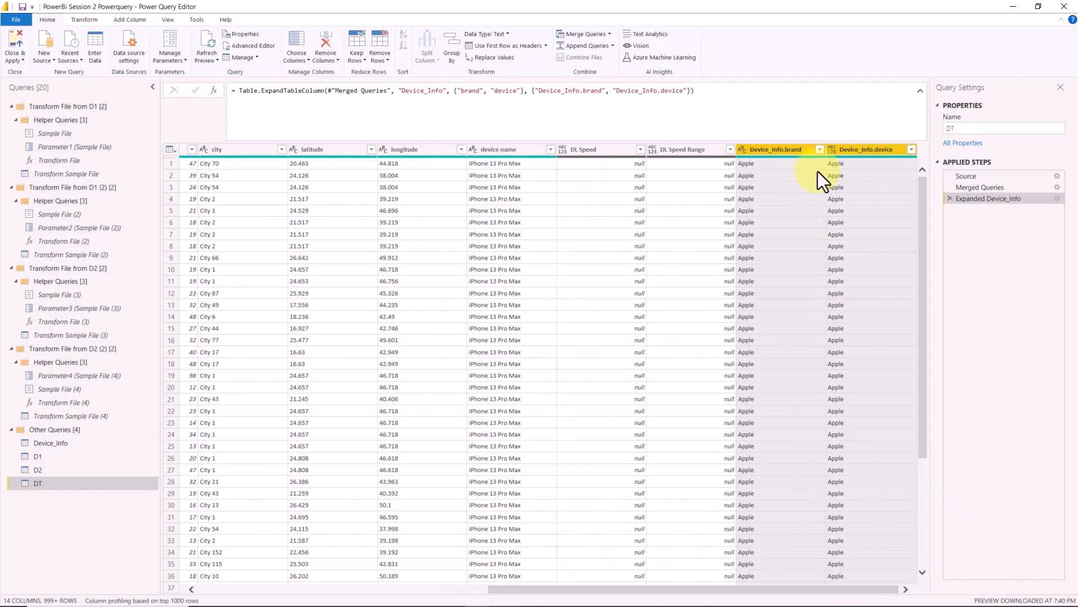
{"action": "left_click", "coordinate": [821, 150]}
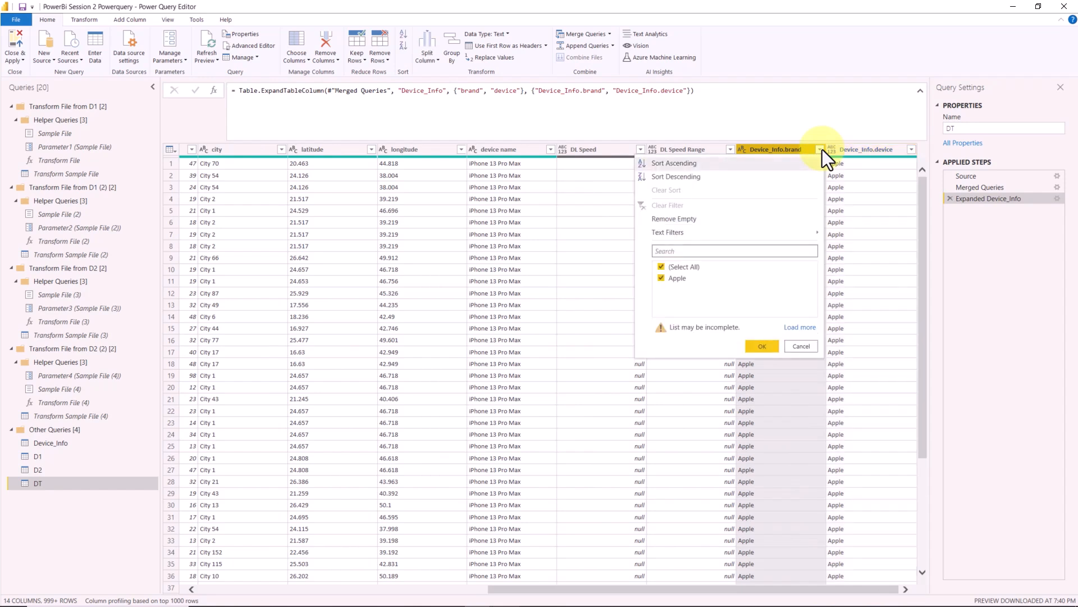
{"action": "left_click", "coordinate": [797, 328]}
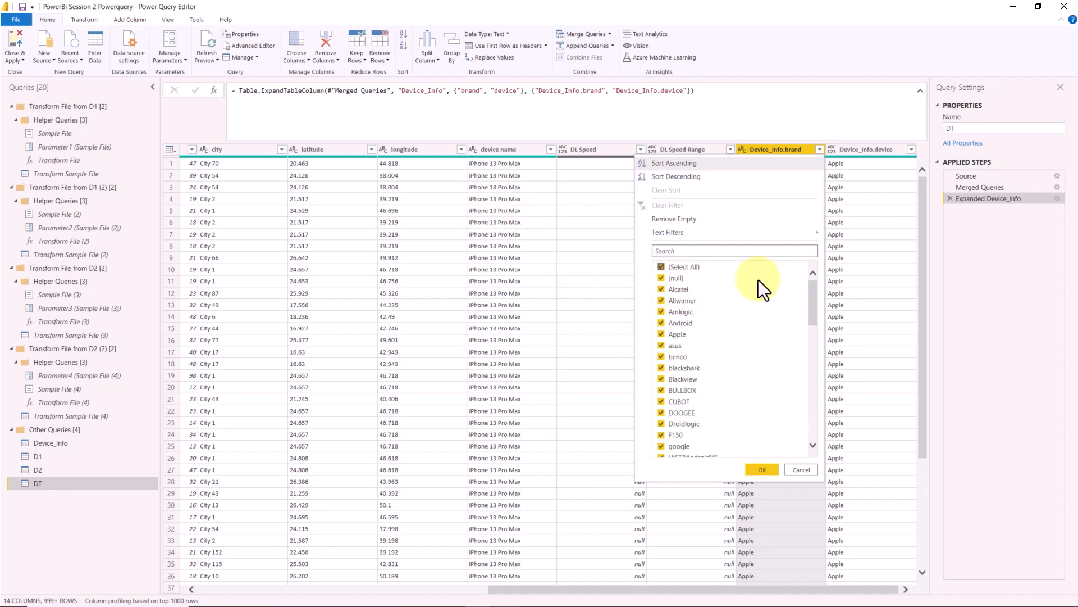
{"action": "left_click", "coordinate": [803, 470]}
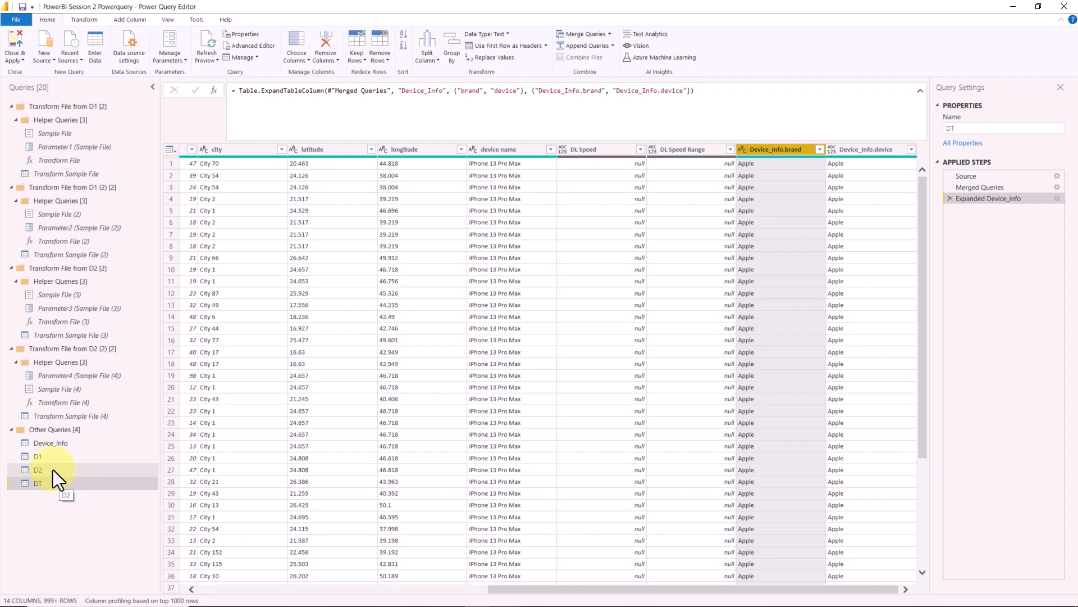
{"action": "left_click", "coordinate": [19, 63]}
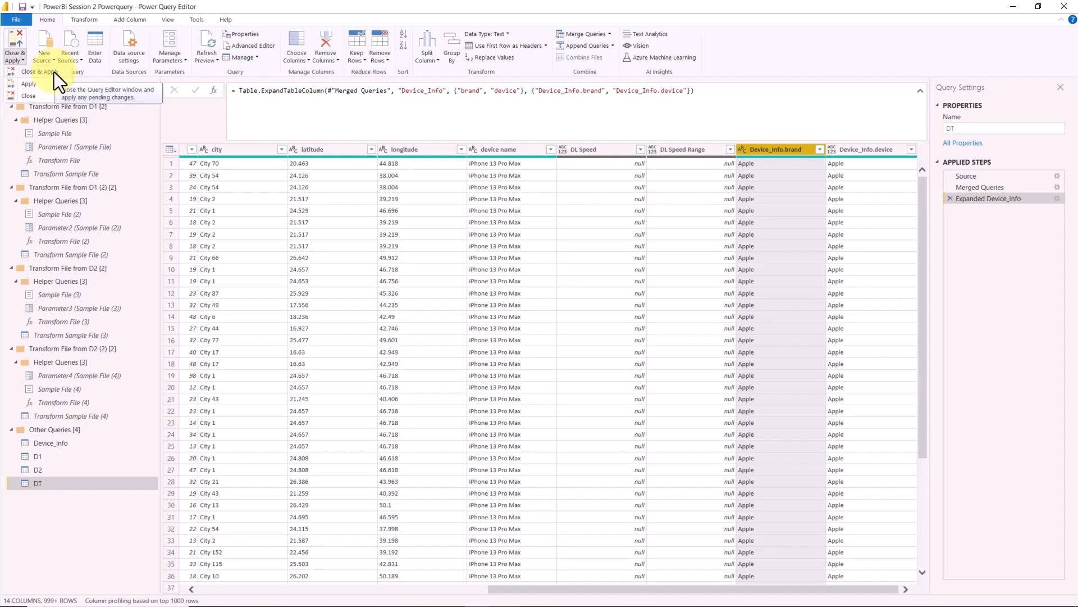
{"action": "left_click", "coordinate": [150, 3]}
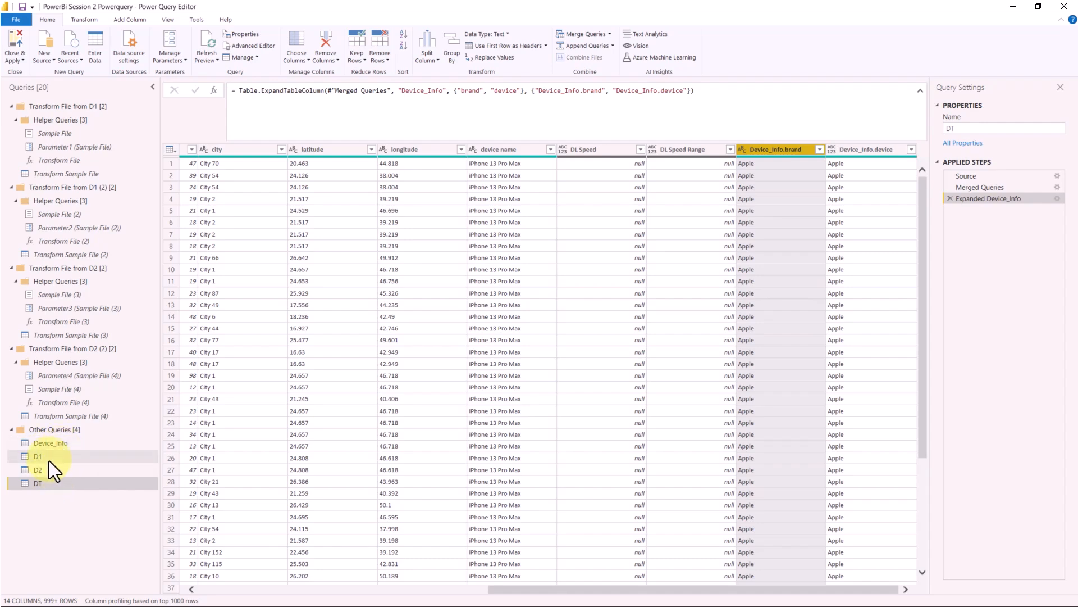
- Disable loading of the Device_Info query into the report and accept removing its table
{"action": "left_click", "coordinate": [55, 447]}
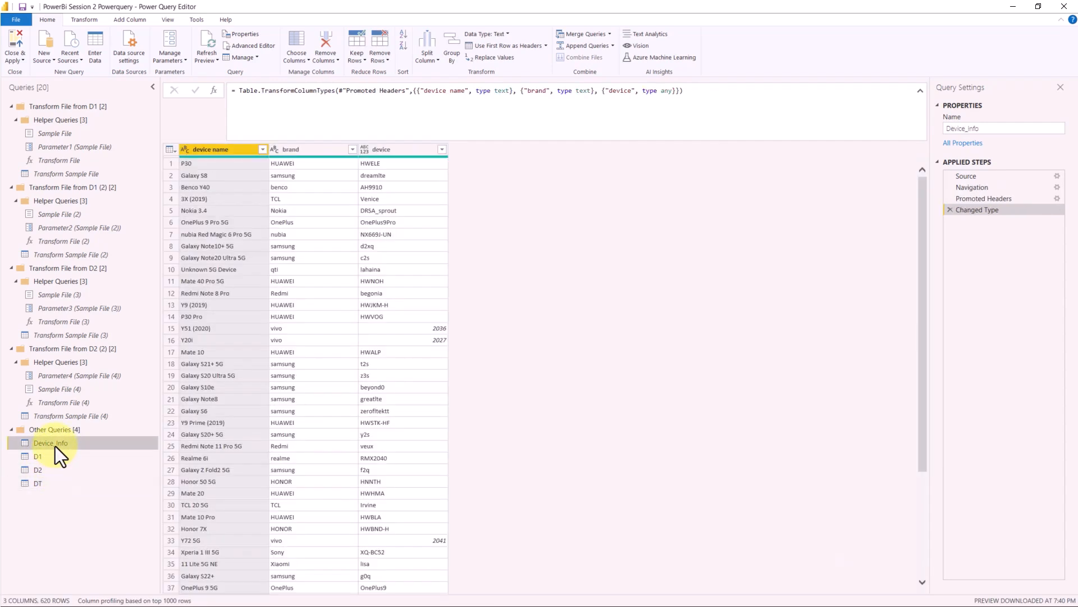
{"action": "right_click", "coordinate": [55, 445]}
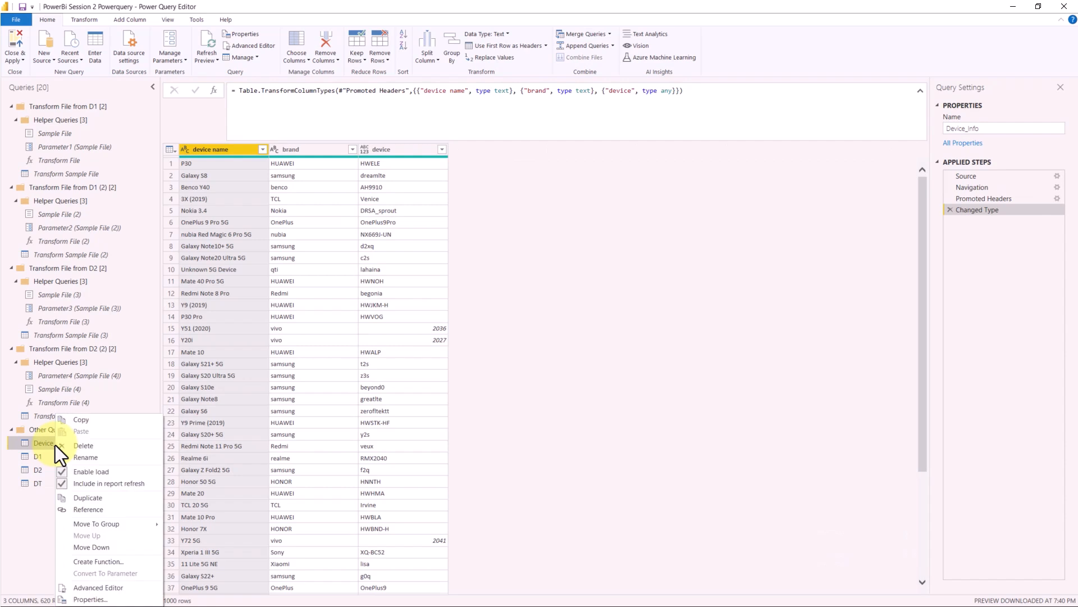
{"action": "left_click", "coordinate": [129, 473]}
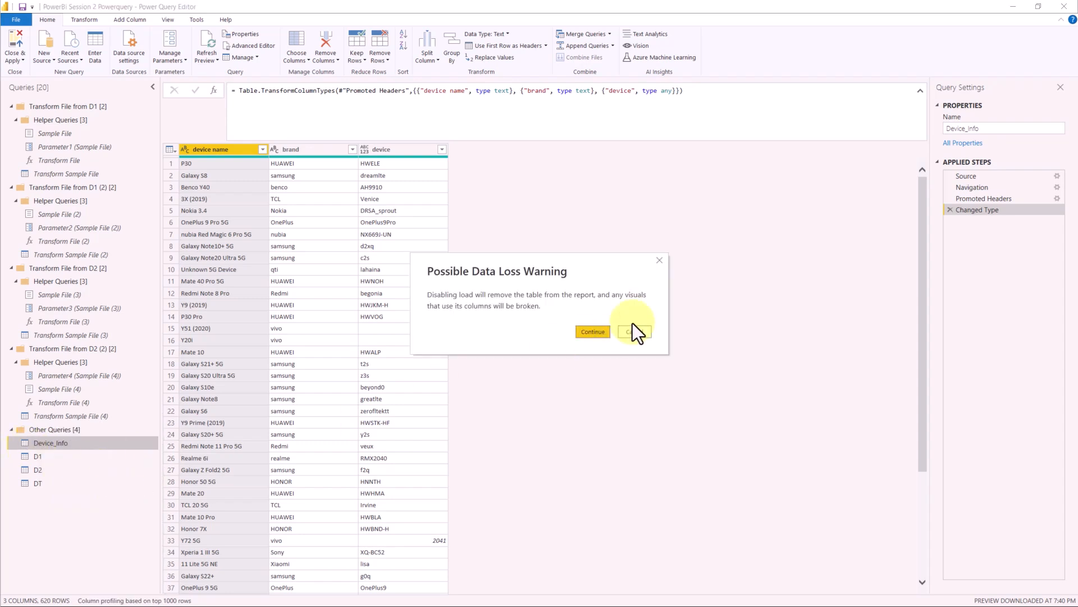
{"action": "left_click", "coordinate": [593, 328]}
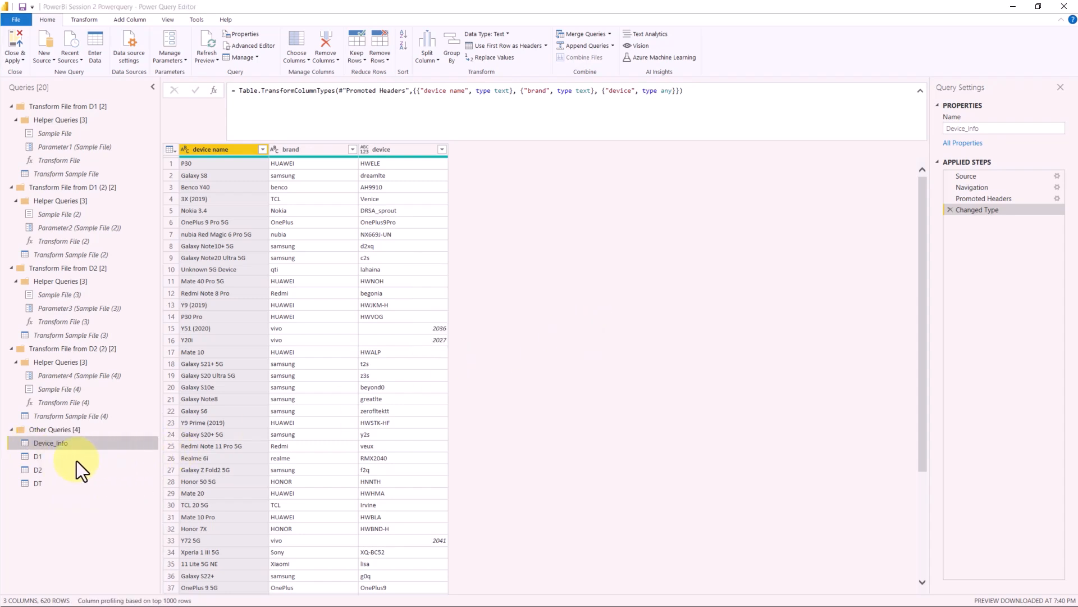
- Disable loading of the D1 and D2 queries into the report
{"action": "left_click", "coordinate": [54, 455]}
{"action": "right_click", "coordinate": [54, 455]}
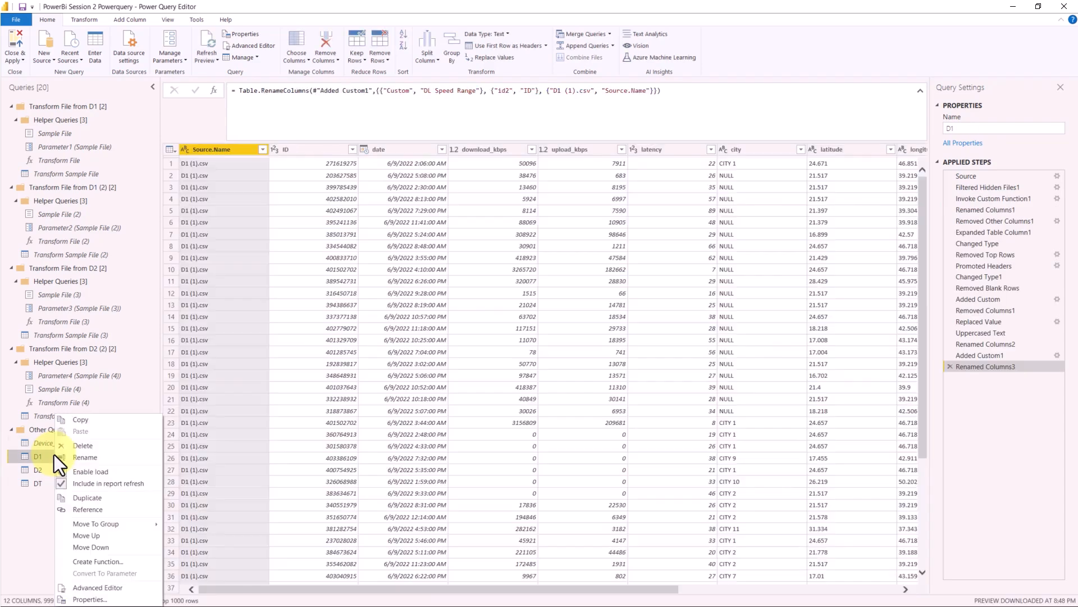
{"action": "left_click", "coordinate": [103, 473]}
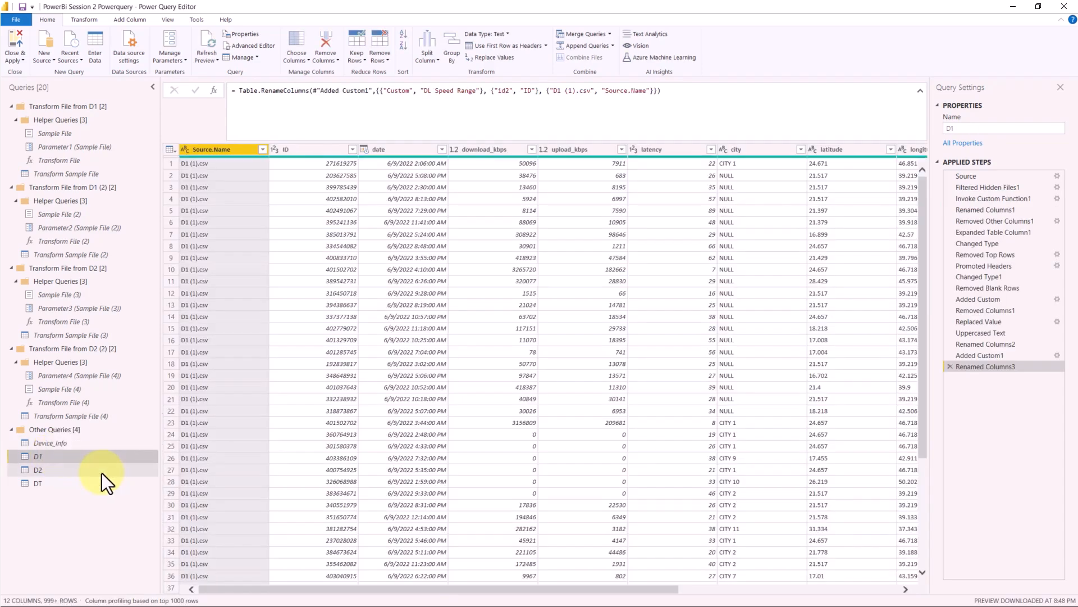
{"action": "left_click", "coordinate": [96, 474]}
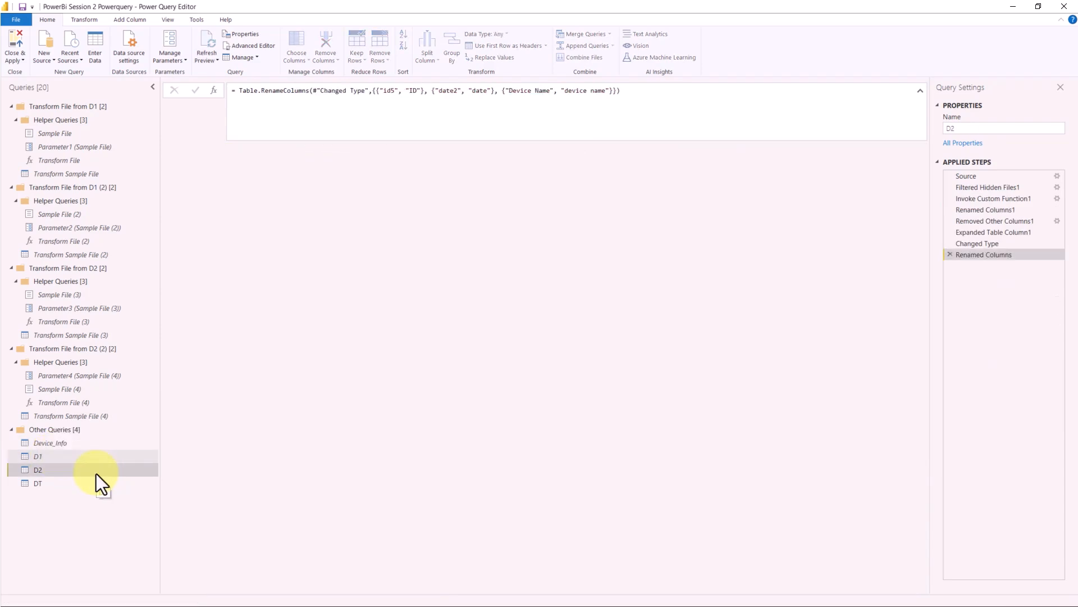
{"action": "right_click", "coordinate": [96, 474]}
{"action": "left_click", "coordinate": [128, 476]}
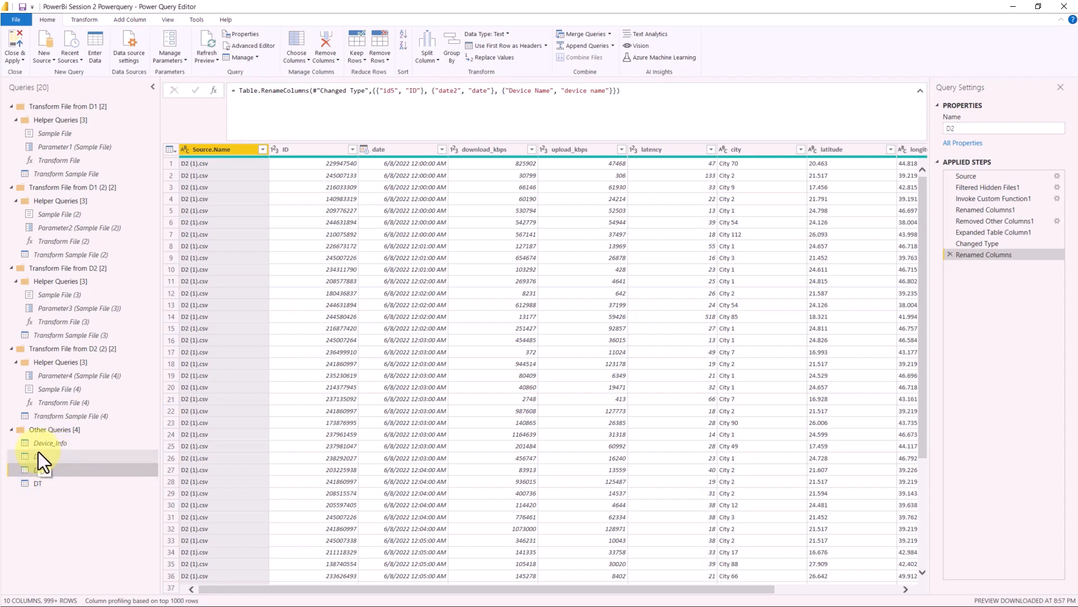
- Apply the query changes to the report, close the editor and the load report, and expand the DT table's fields
{"action": "left_click", "coordinate": [18, 61]}
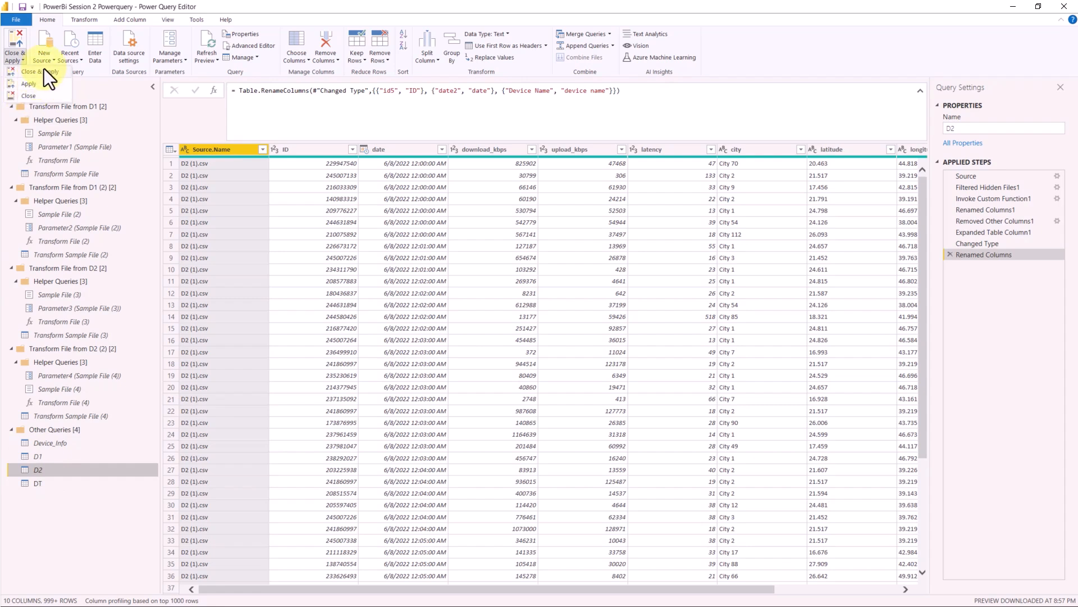
{"action": "left_click", "coordinate": [44, 68]}
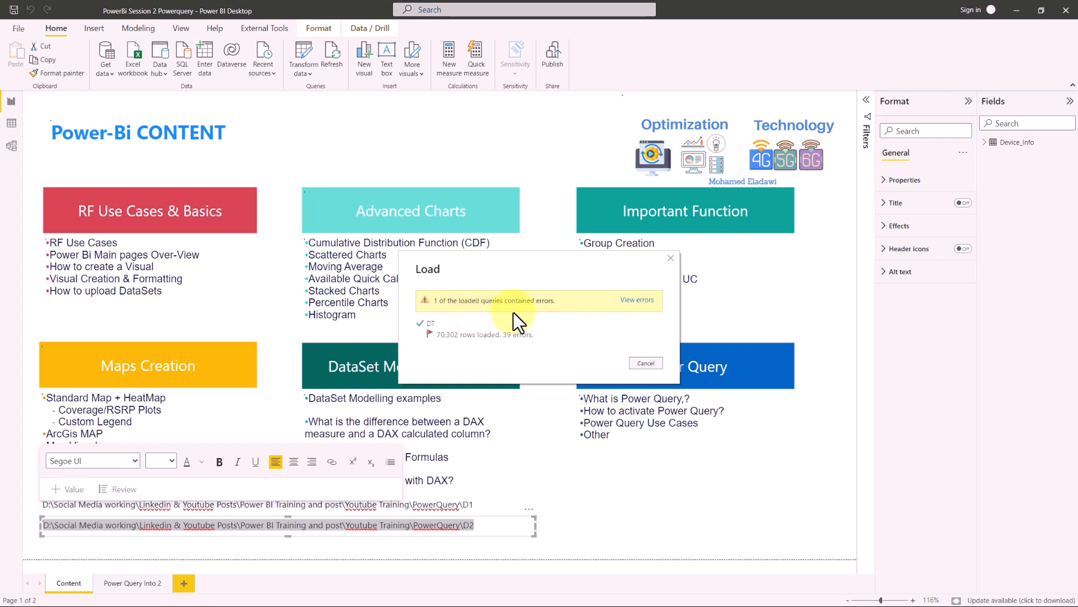
{"action": "left_click", "coordinate": [653, 364]}
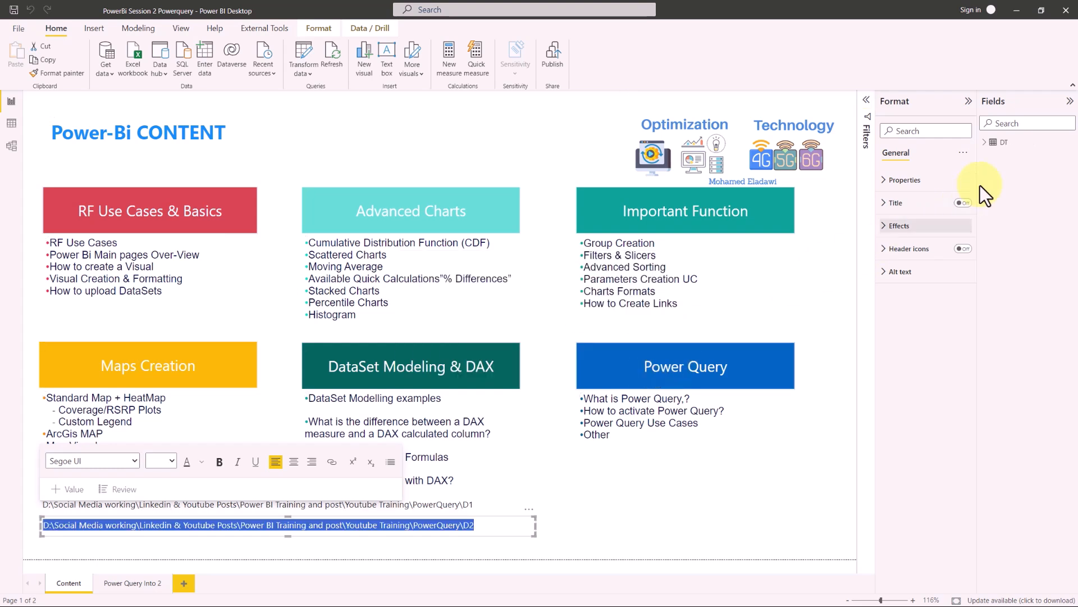
{"action": "left_click", "coordinate": [993, 145]}
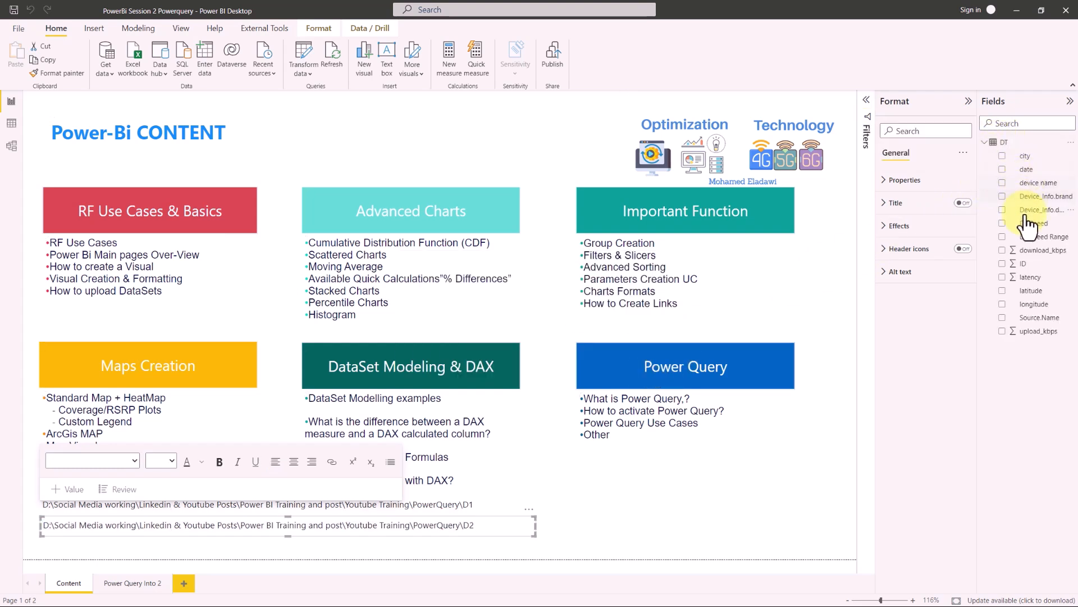